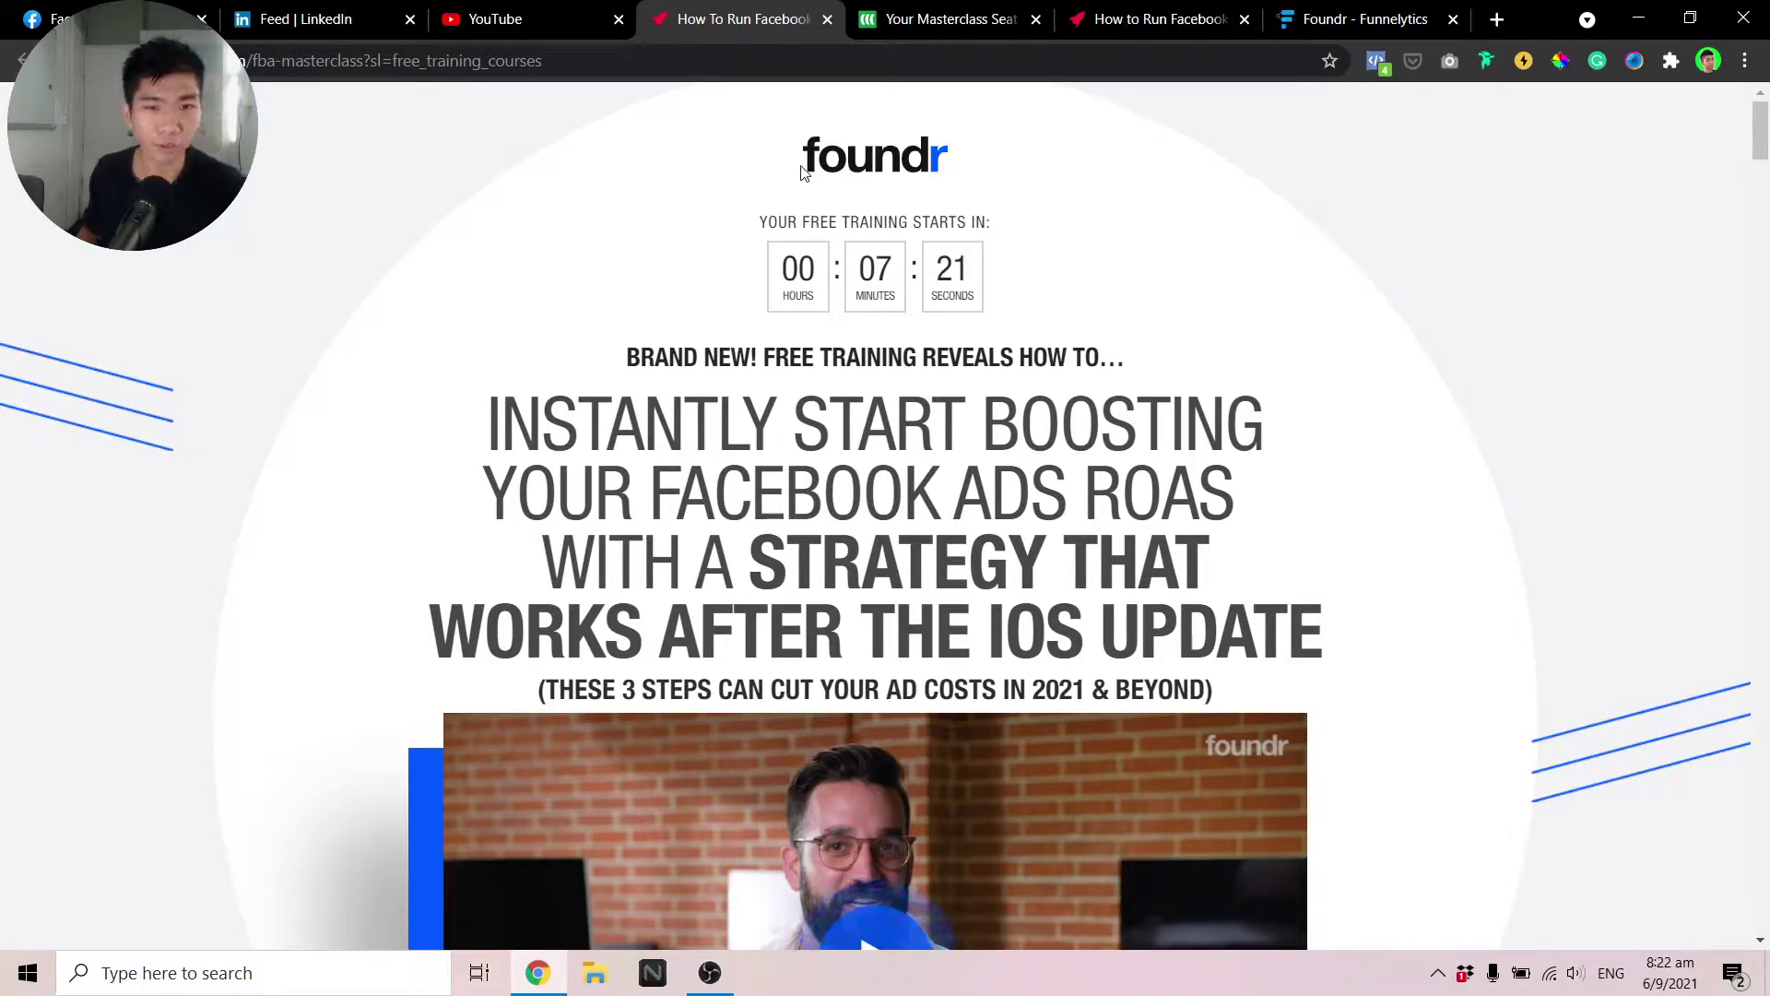
# Examine the Foundr landing page's opening copy, highlighting the pre-headline, the main headline and the bracketed sub-headline about the 3 steps
pyautogui.scroll(-2, 775, 179)
pyautogui.scroll(2, 779, 178)
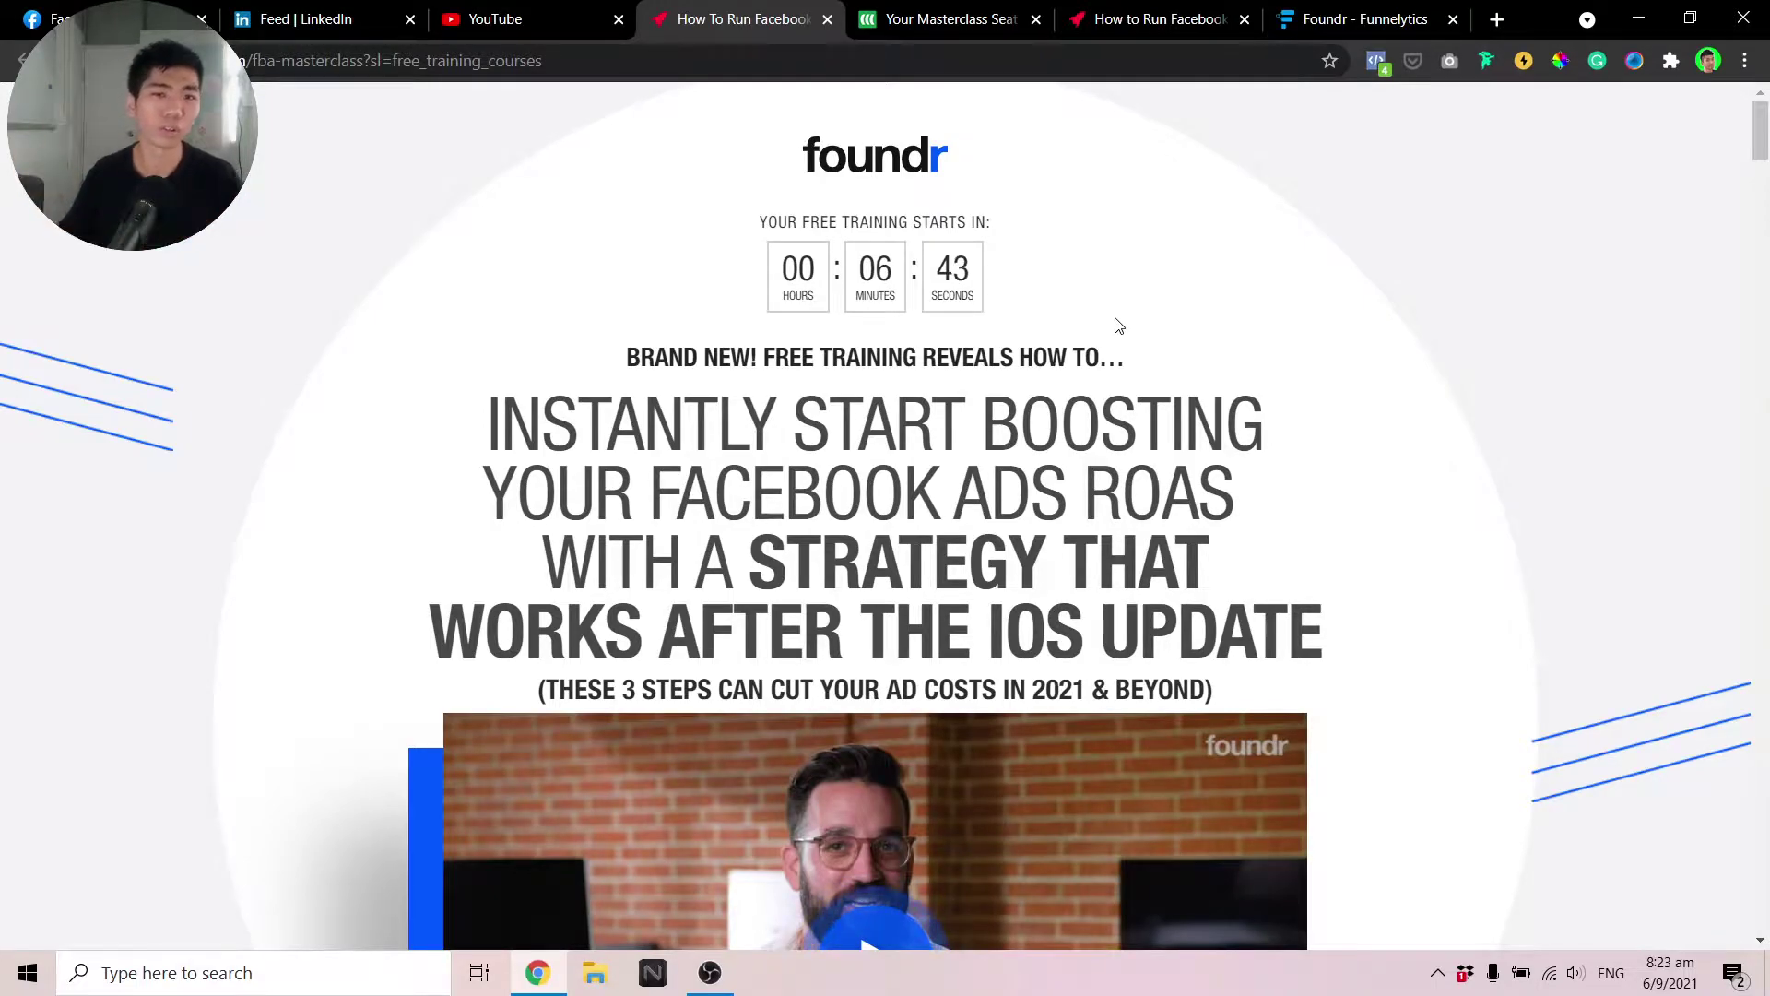
pyautogui.scroll(-2, 1118, 326)
pyautogui.scroll(1, 1119, 325)
pyautogui.moveTo(627, 241); pyautogui.dragTo(1153, 224)
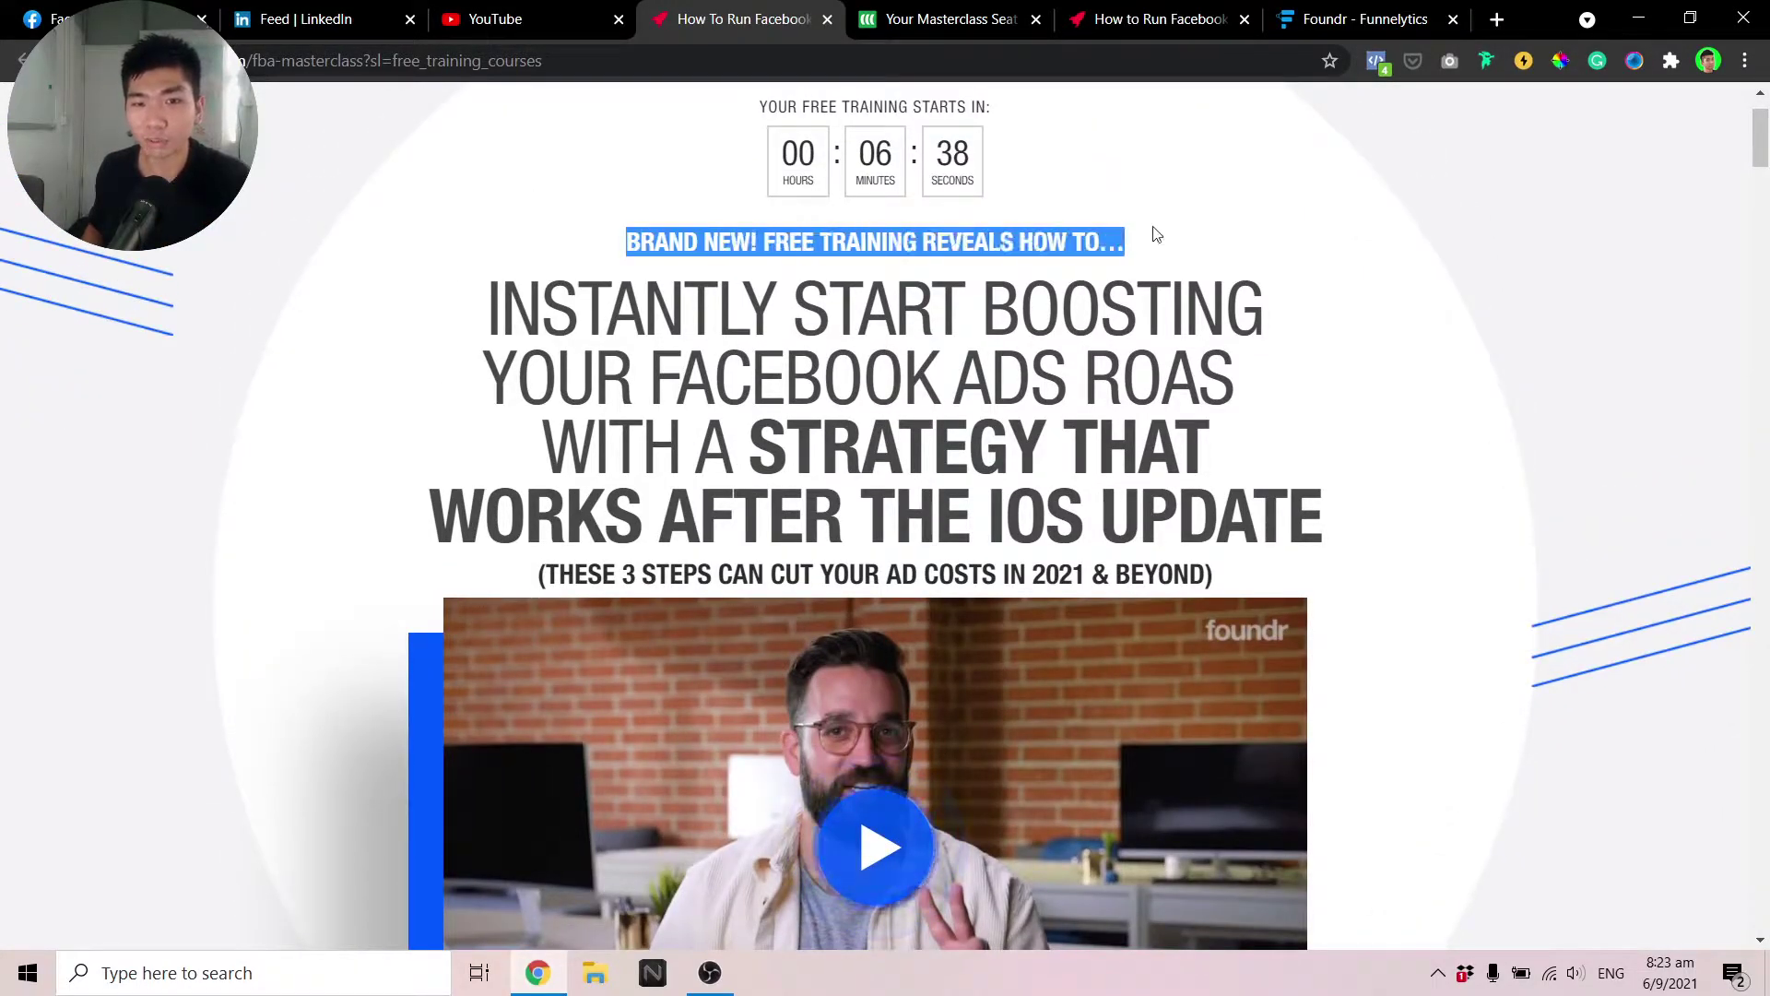
pyautogui.click(1188, 249)
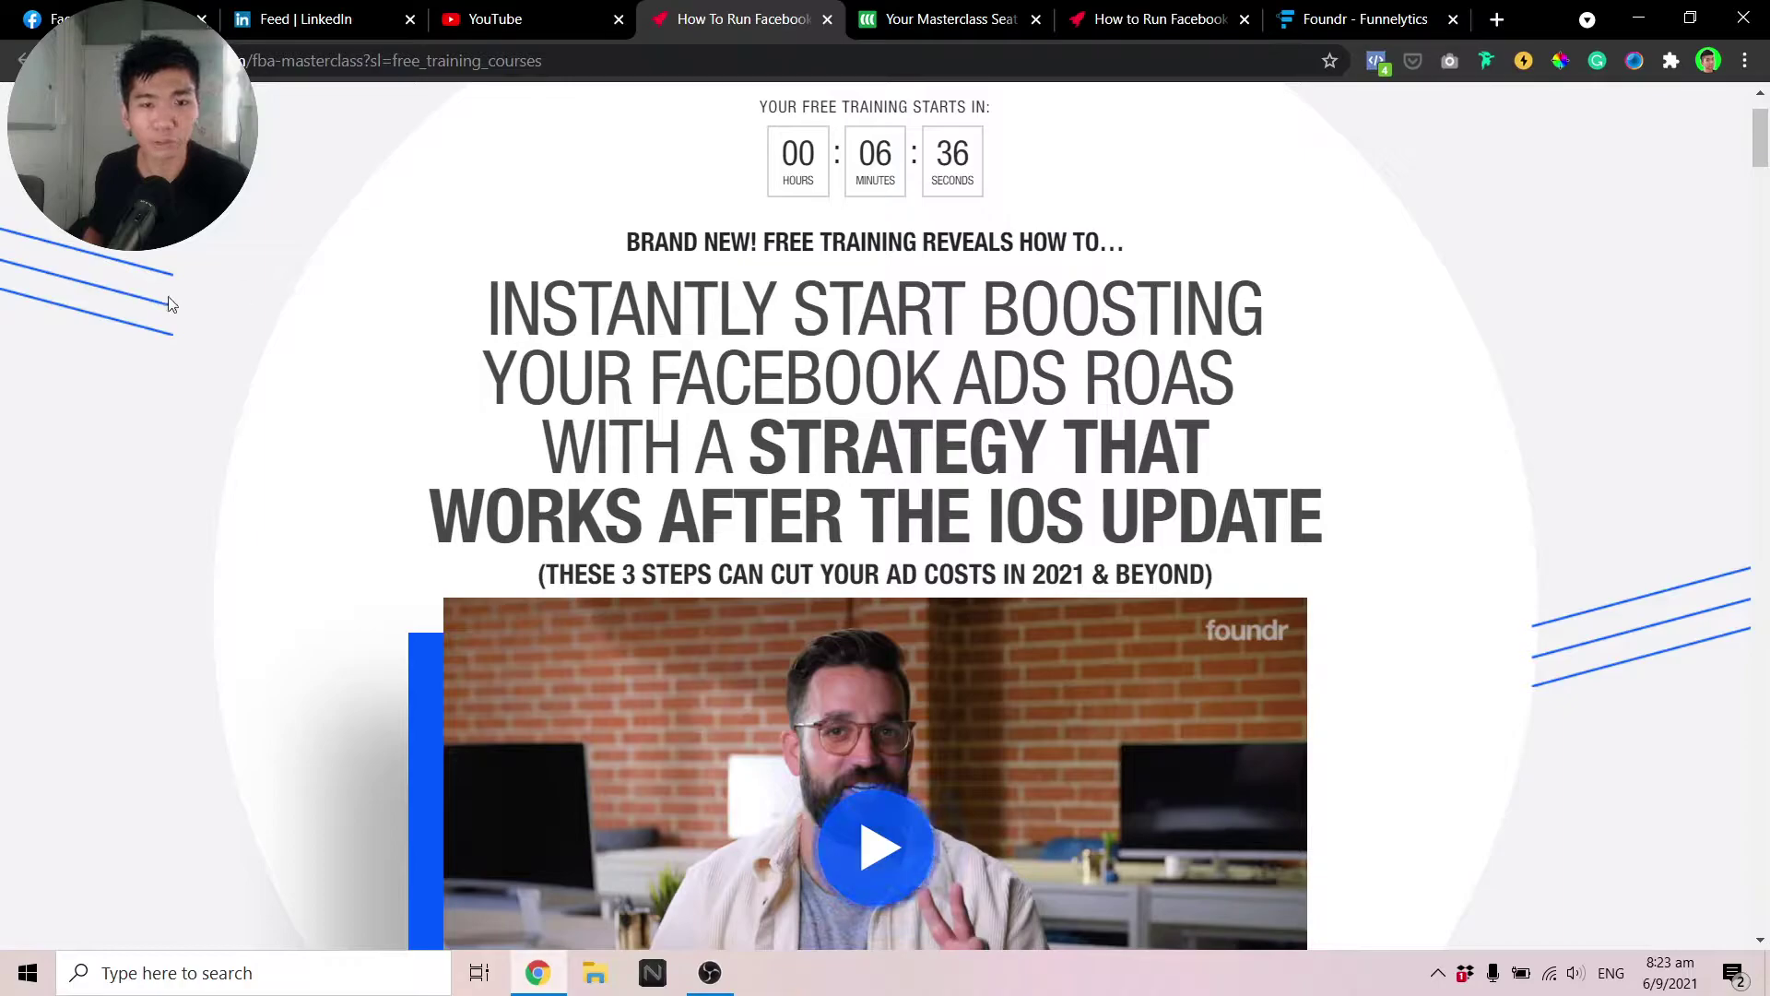
pyautogui.tripleClick(1361, 495)
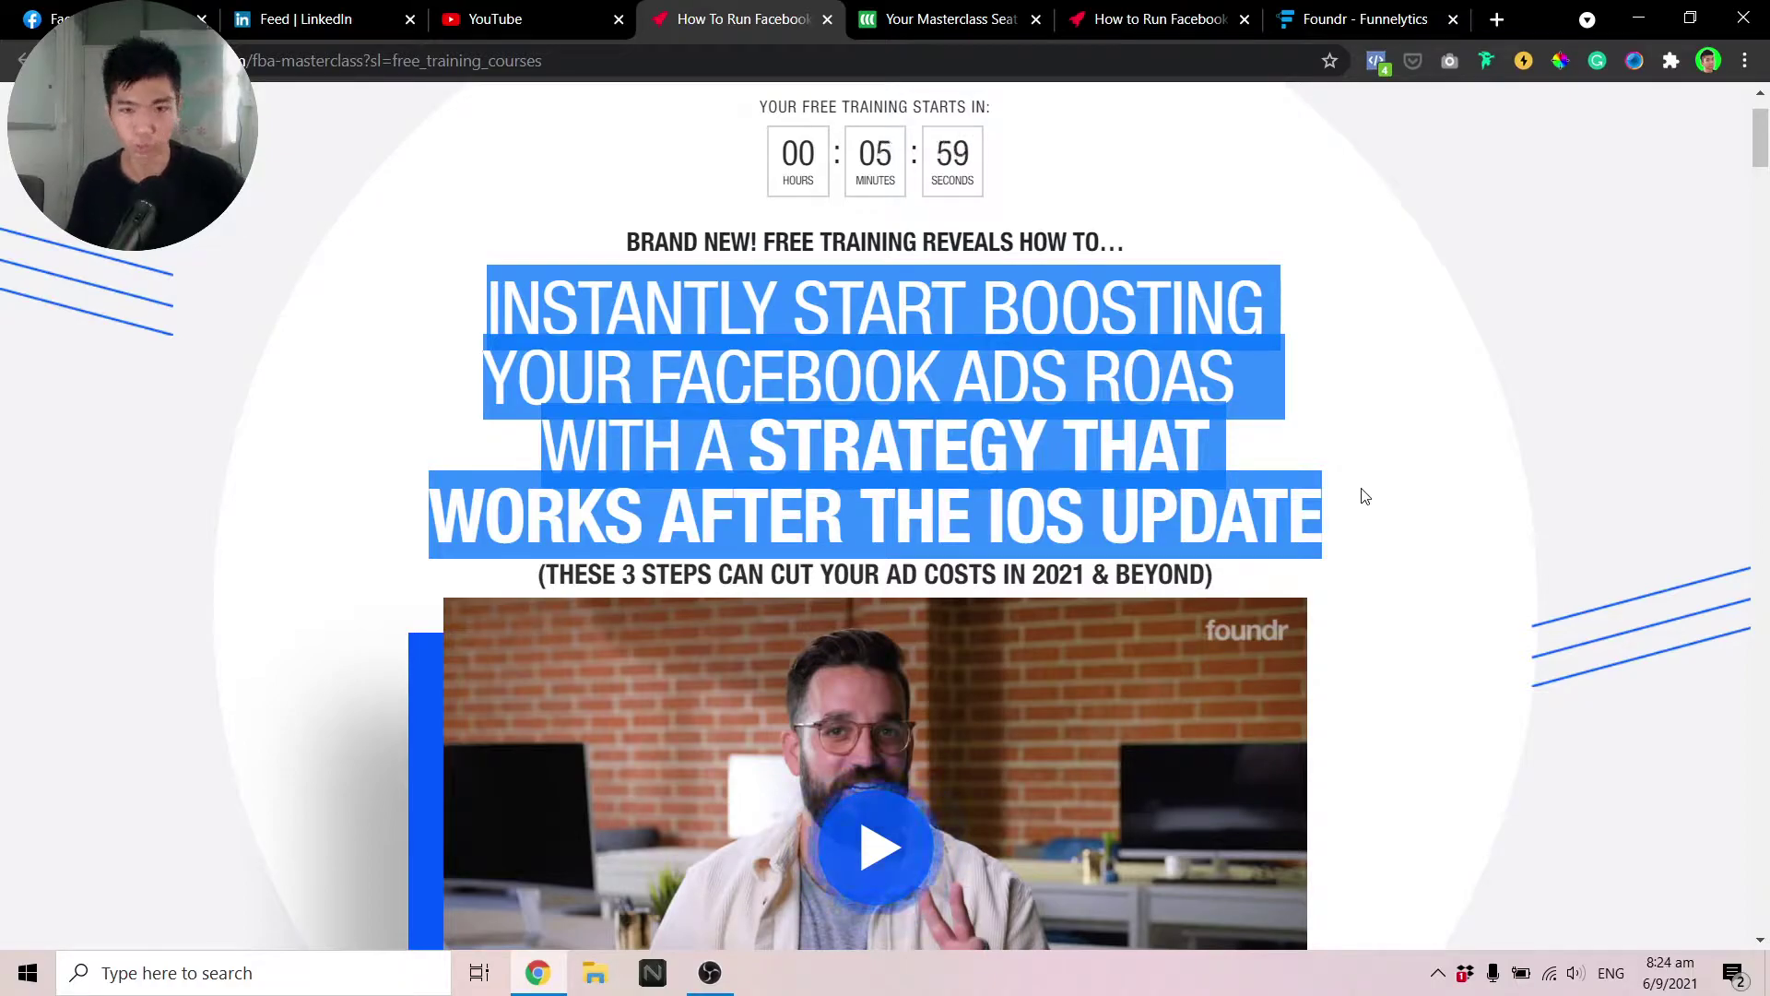
pyautogui.click(1362, 496)
pyautogui.scroll(-3, 1363, 496)
pyautogui.moveTo(510, 357); pyautogui.dragTo(1217, 349)
pyautogui.click(1362, 296)
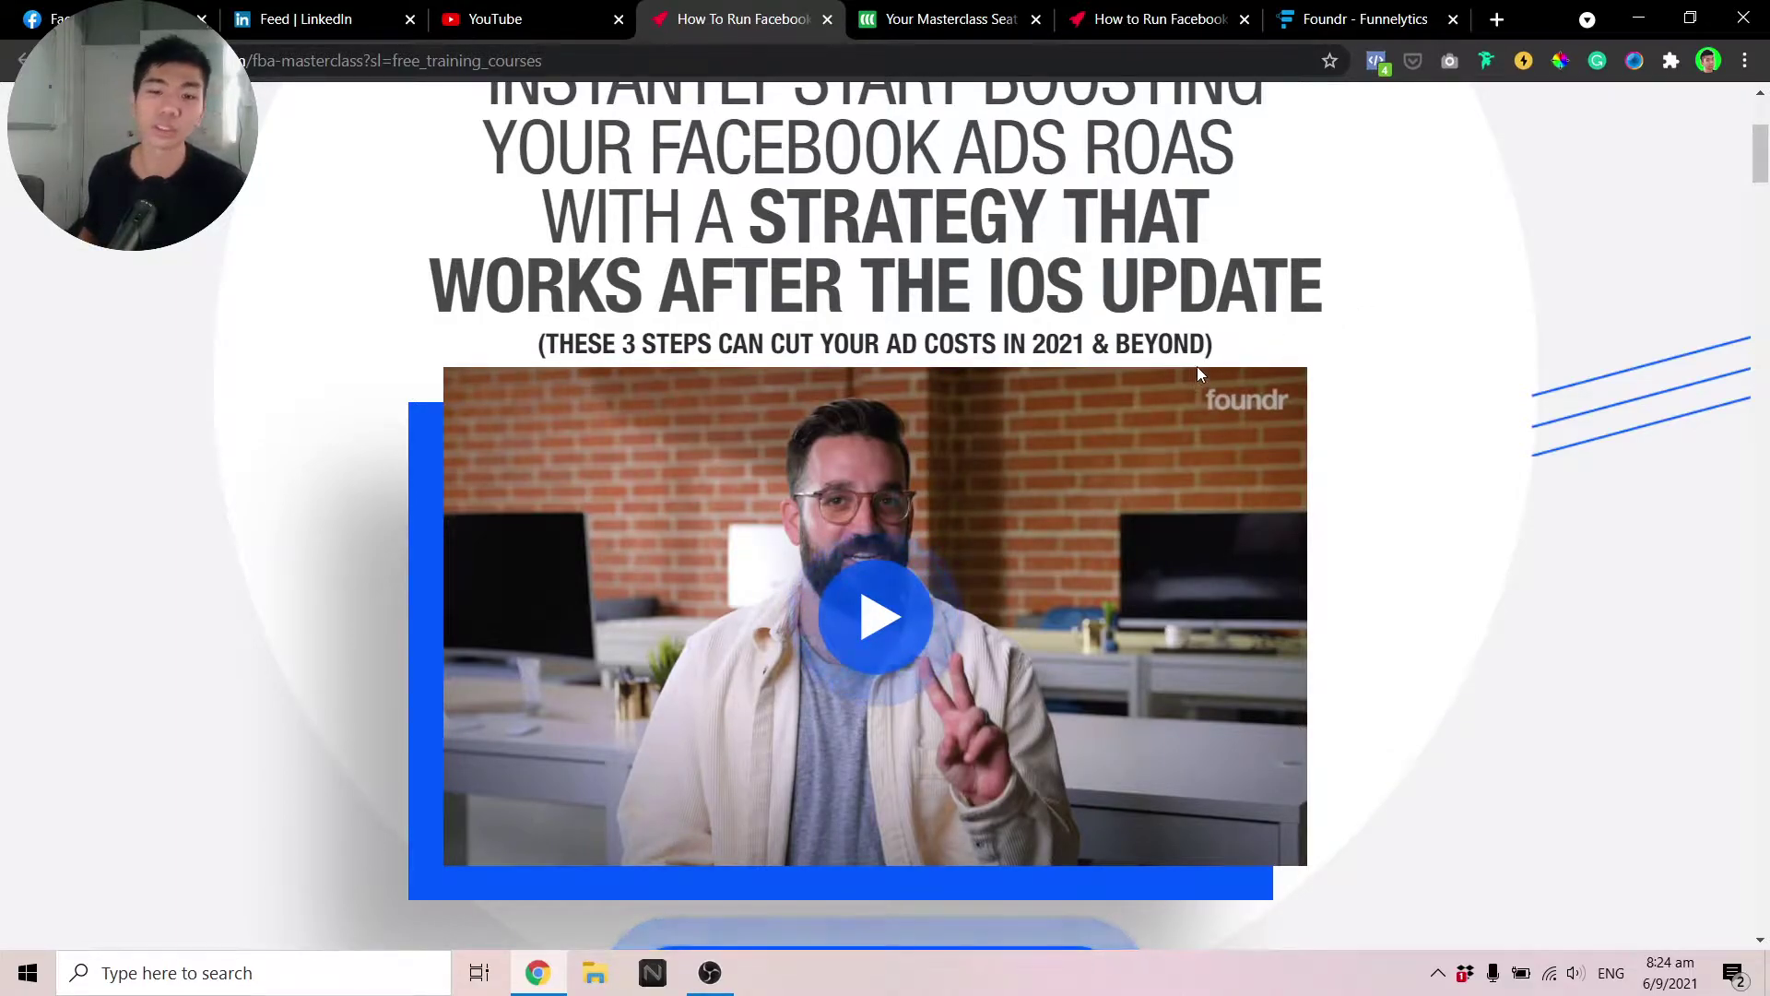
pyautogui.moveTo(1217, 350); pyautogui.dragTo(505, 347)
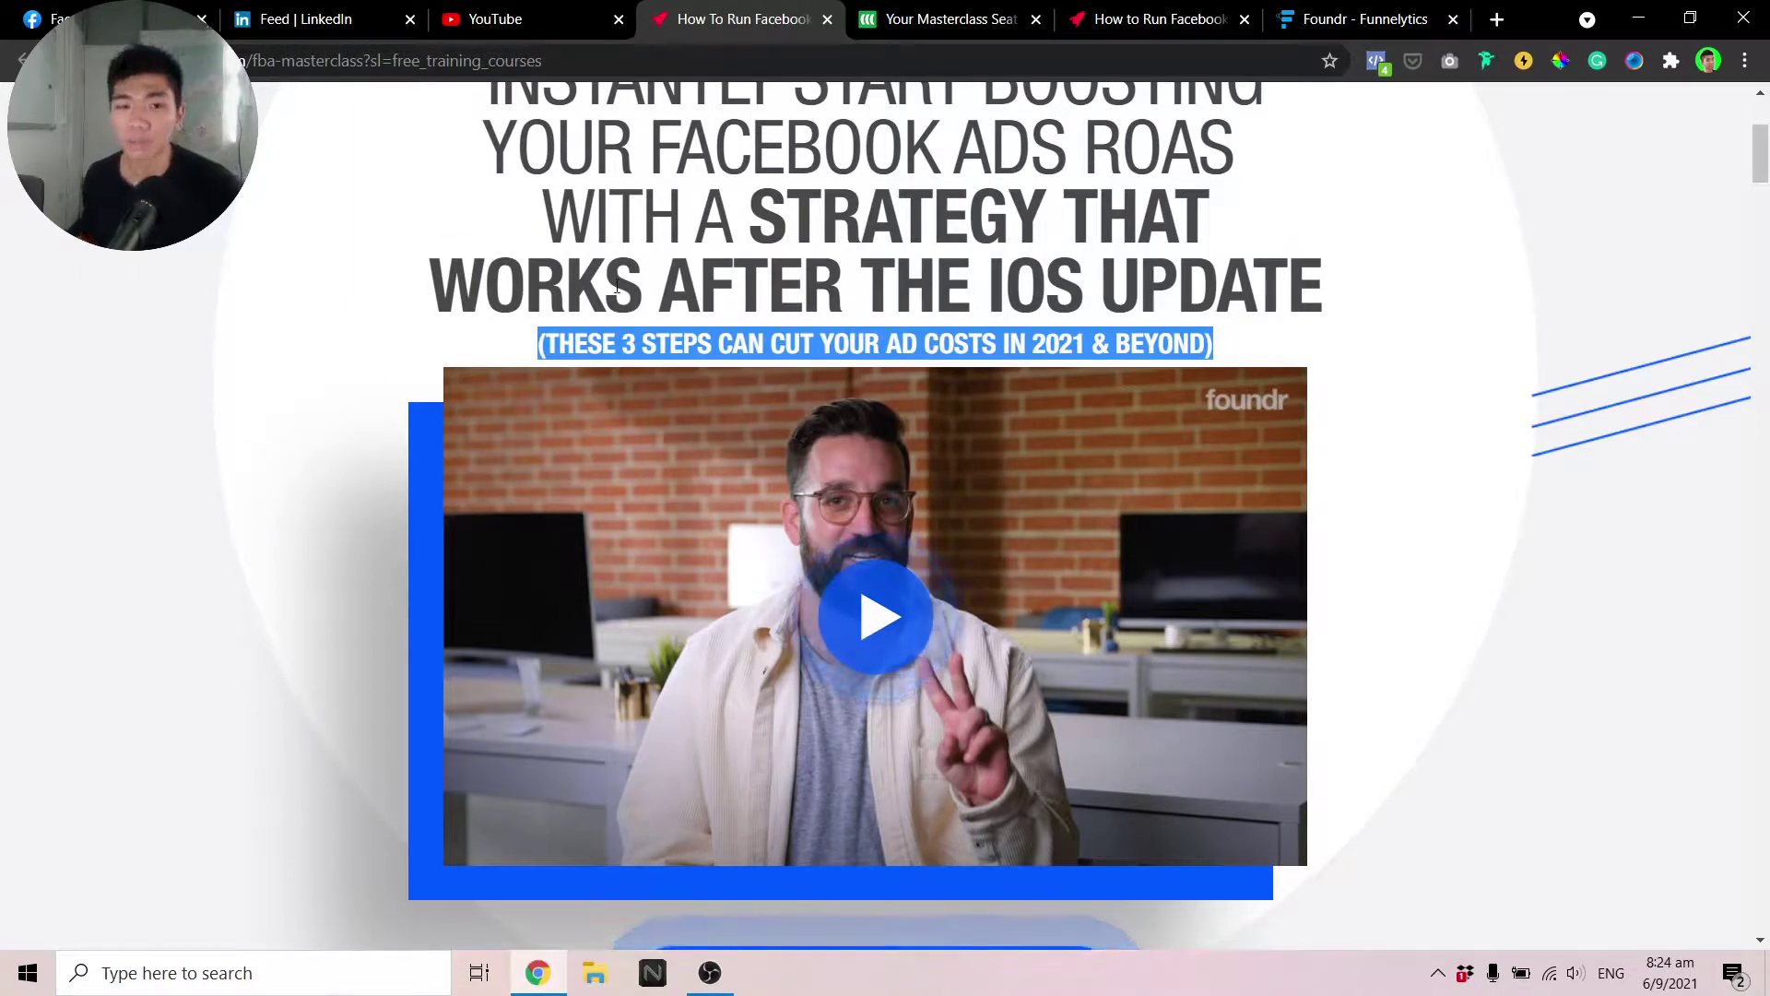
pyautogui.click(808, 231)
# Review the hero section's intro video and the "Yes, show me how" call to action beneath it
pyautogui.scroll(-2, 805, 232)
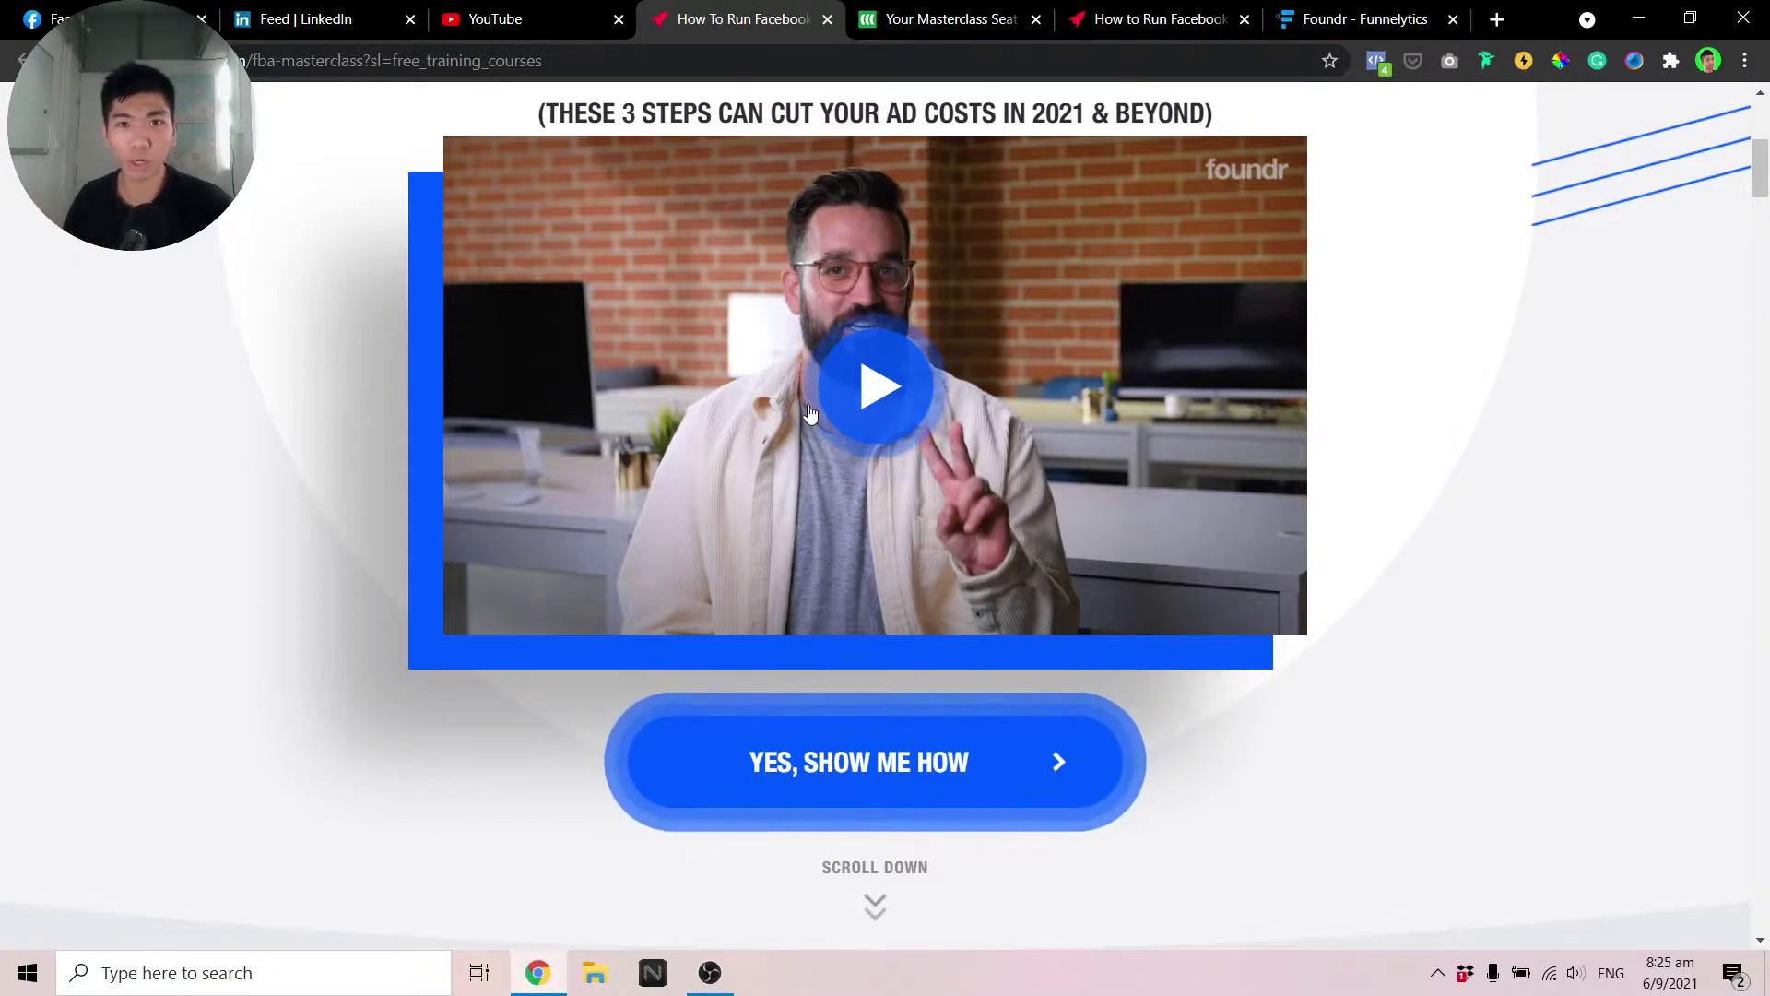
pyautogui.scroll(-4, 756, 392)
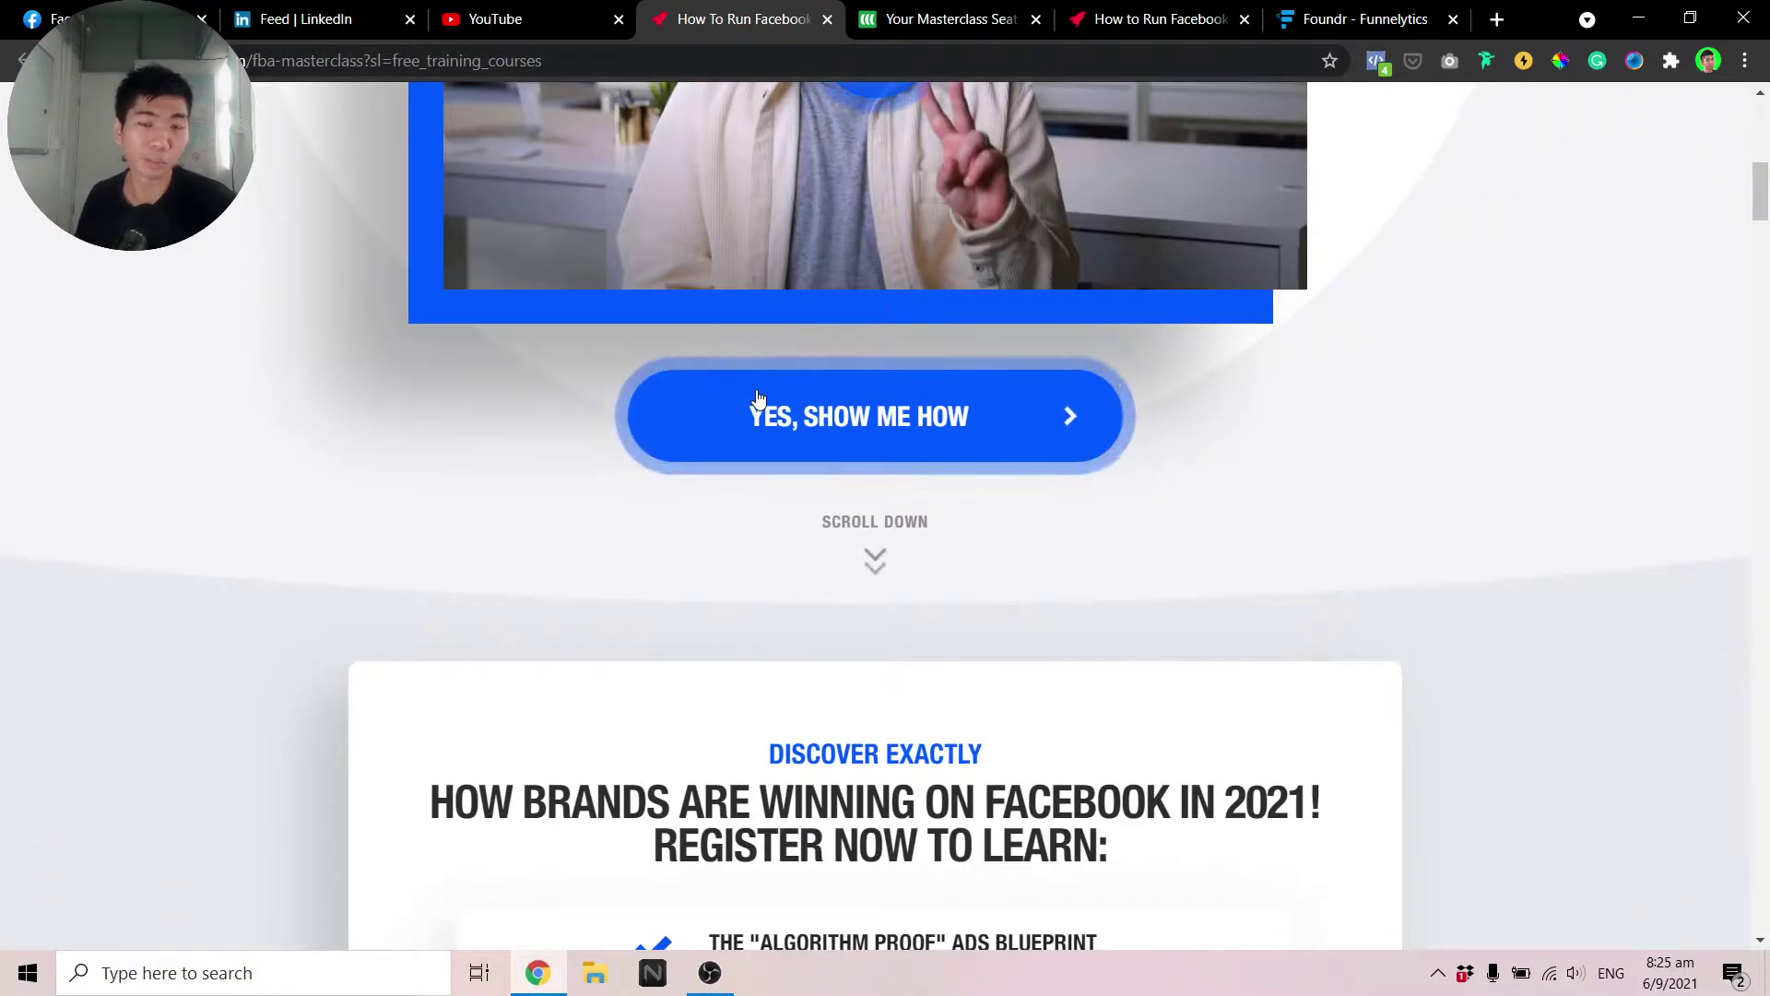
pyautogui.scroll(10, 586, 325)
pyautogui.scroll(-5, 585, 325)
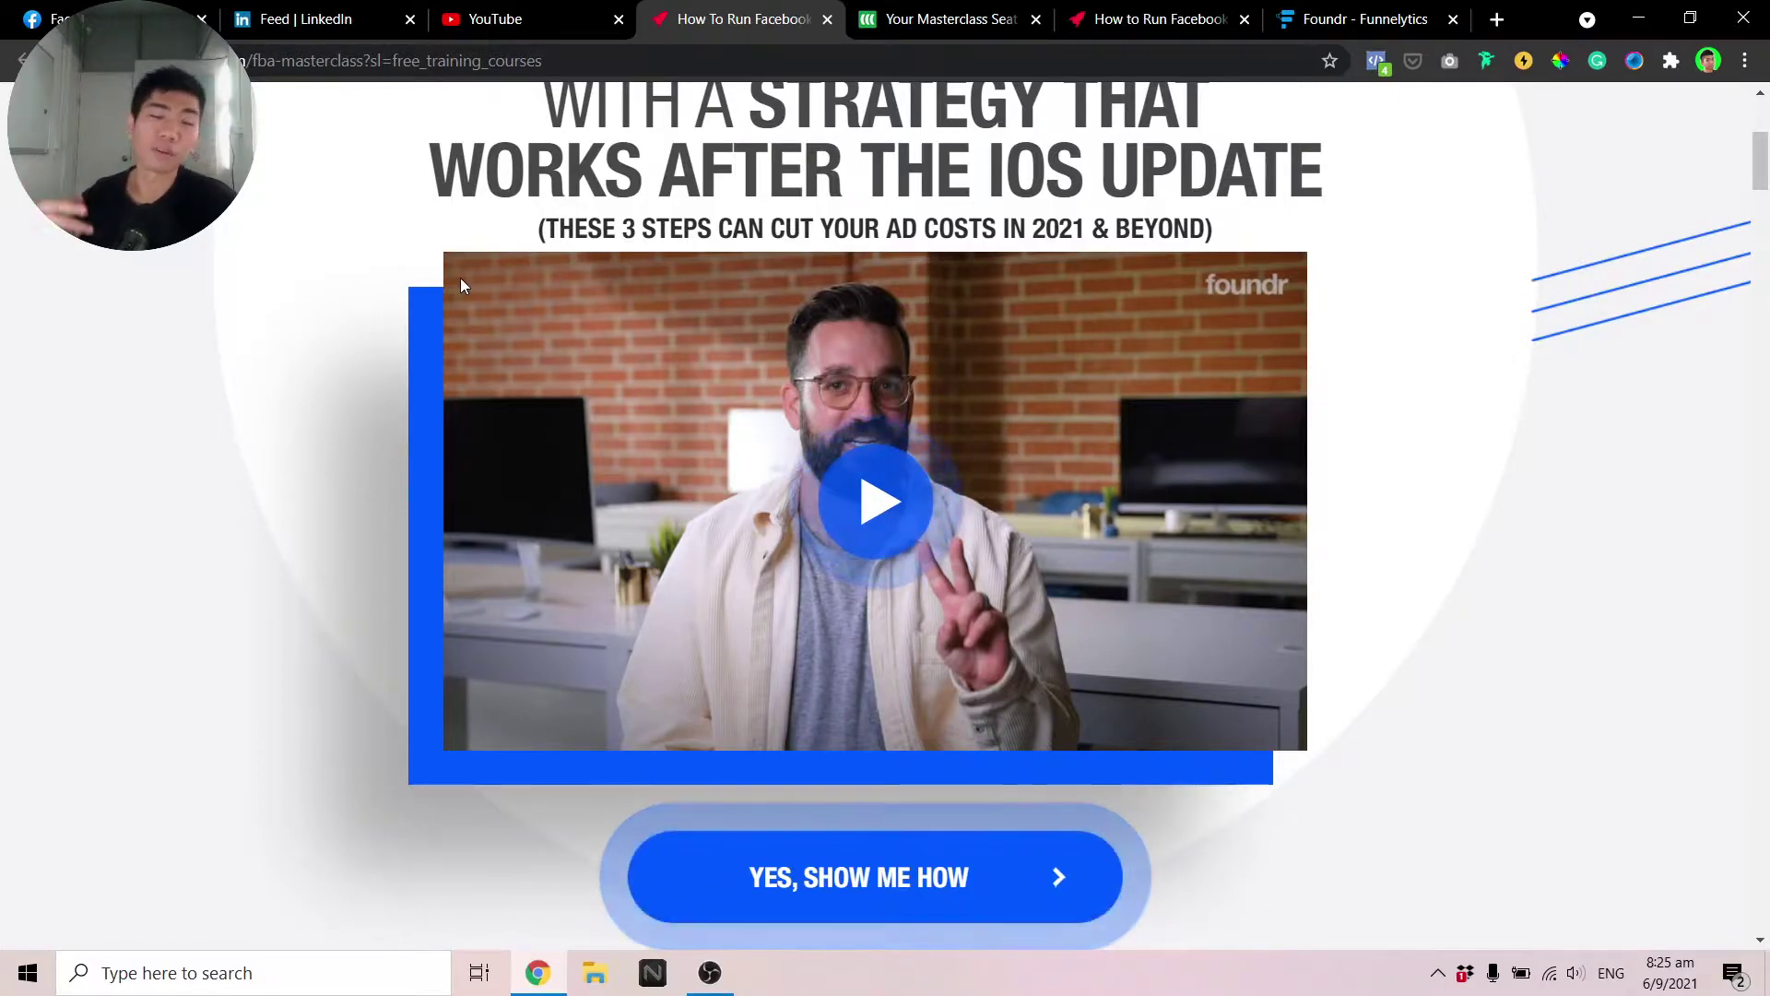
pyautogui.scroll(-5, 511, 313)
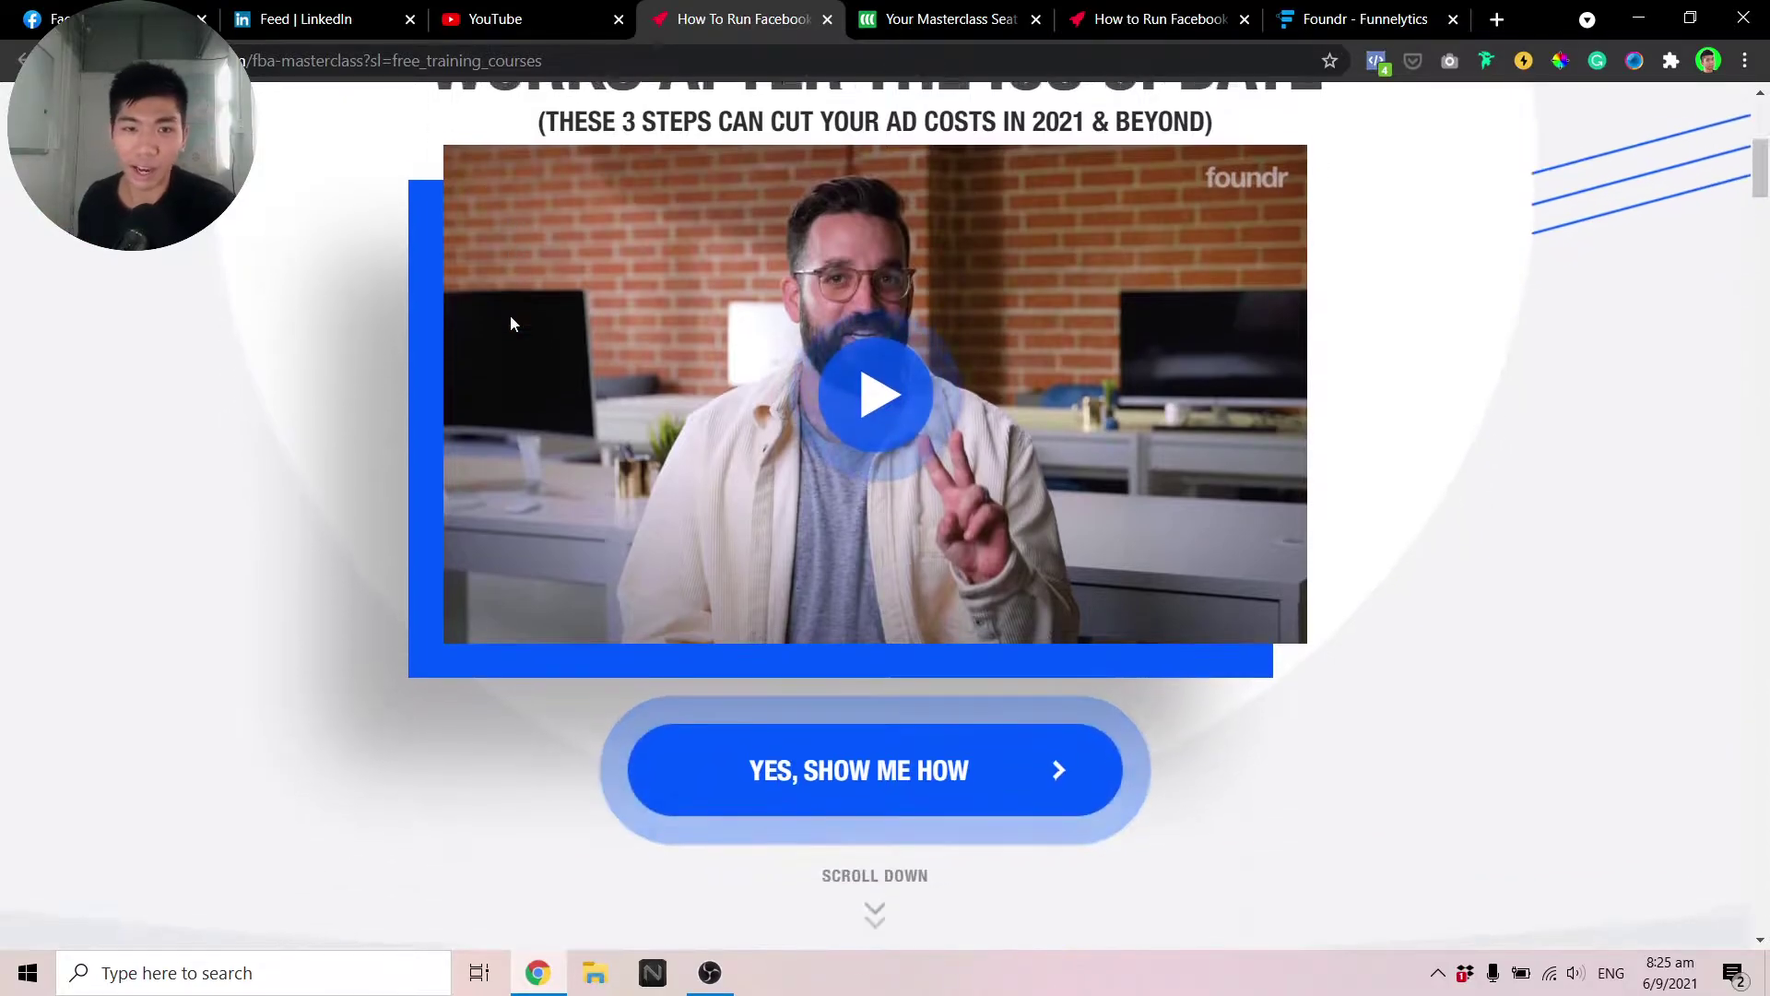
pyautogui.scroll(-1, 731, 452)
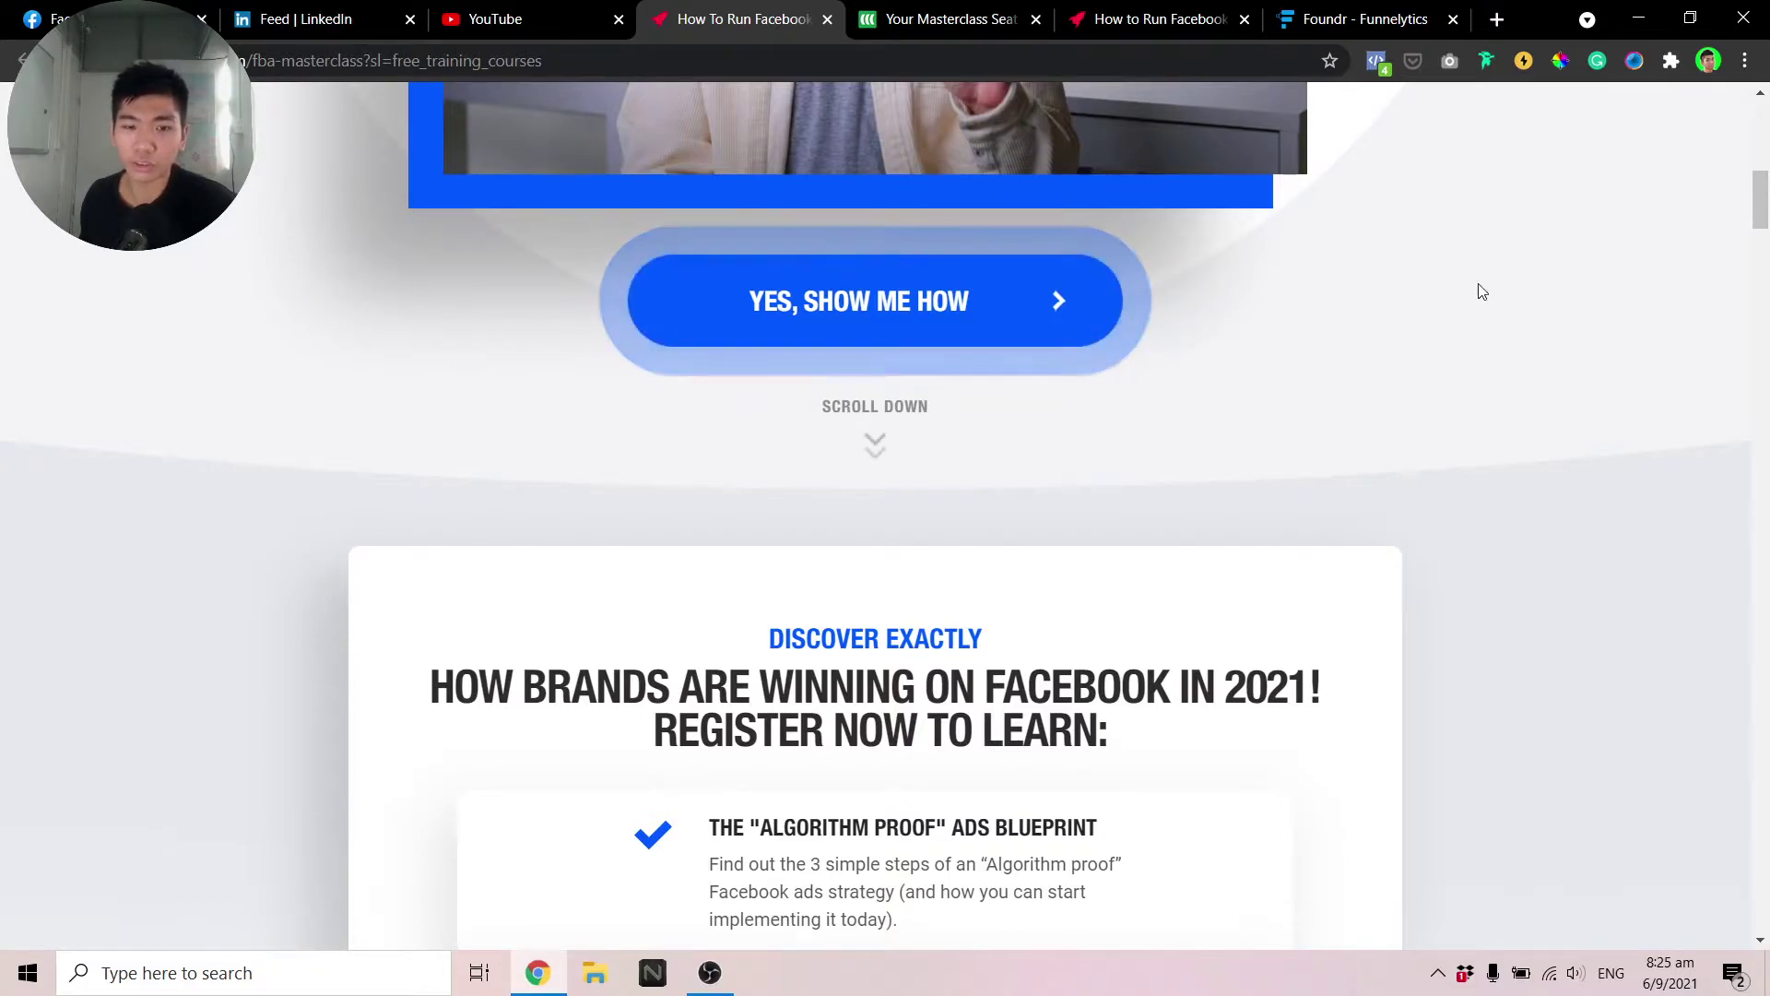
# Read the benefit list under "How brands are winning on Facebook in 2021", highlighting the "Algorithm Proof" ads blueprint item
pyautogui.scroll(-3, 1481, 289)
pyautogui.scroll(-2, 1478, 284)
pyautogui.scroll(2, 817, 235)
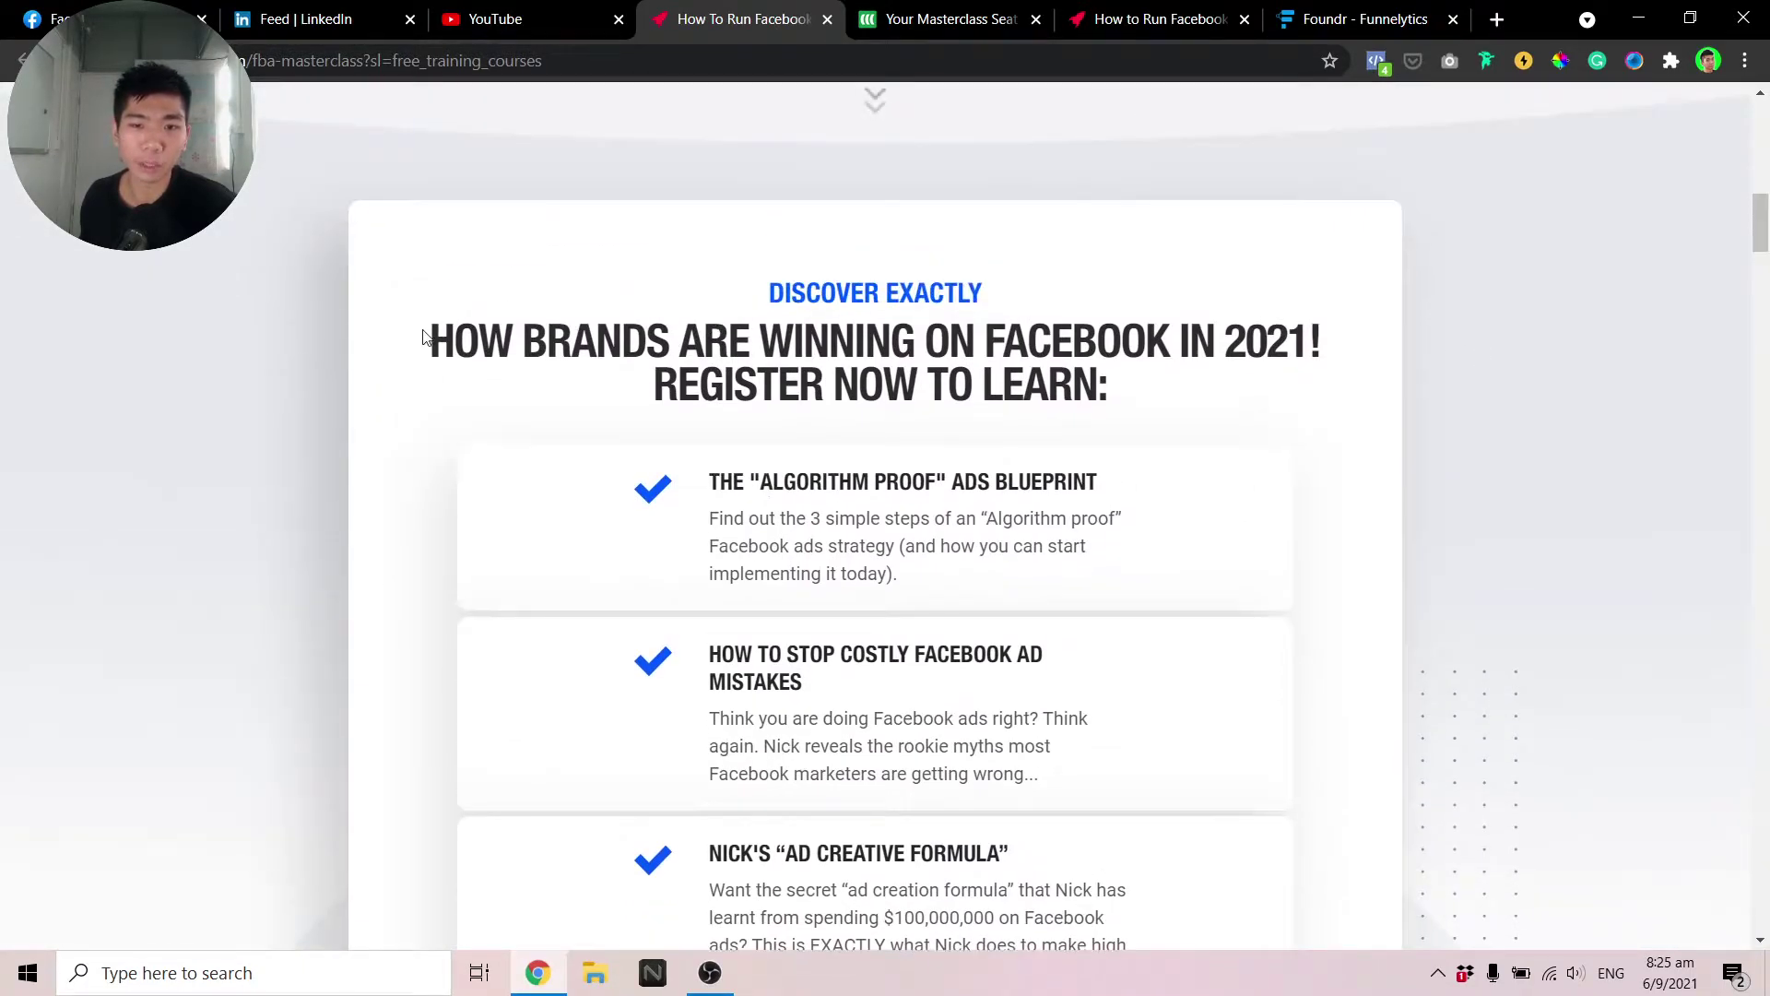
pyautogui.scroll(-2, 632, 344)
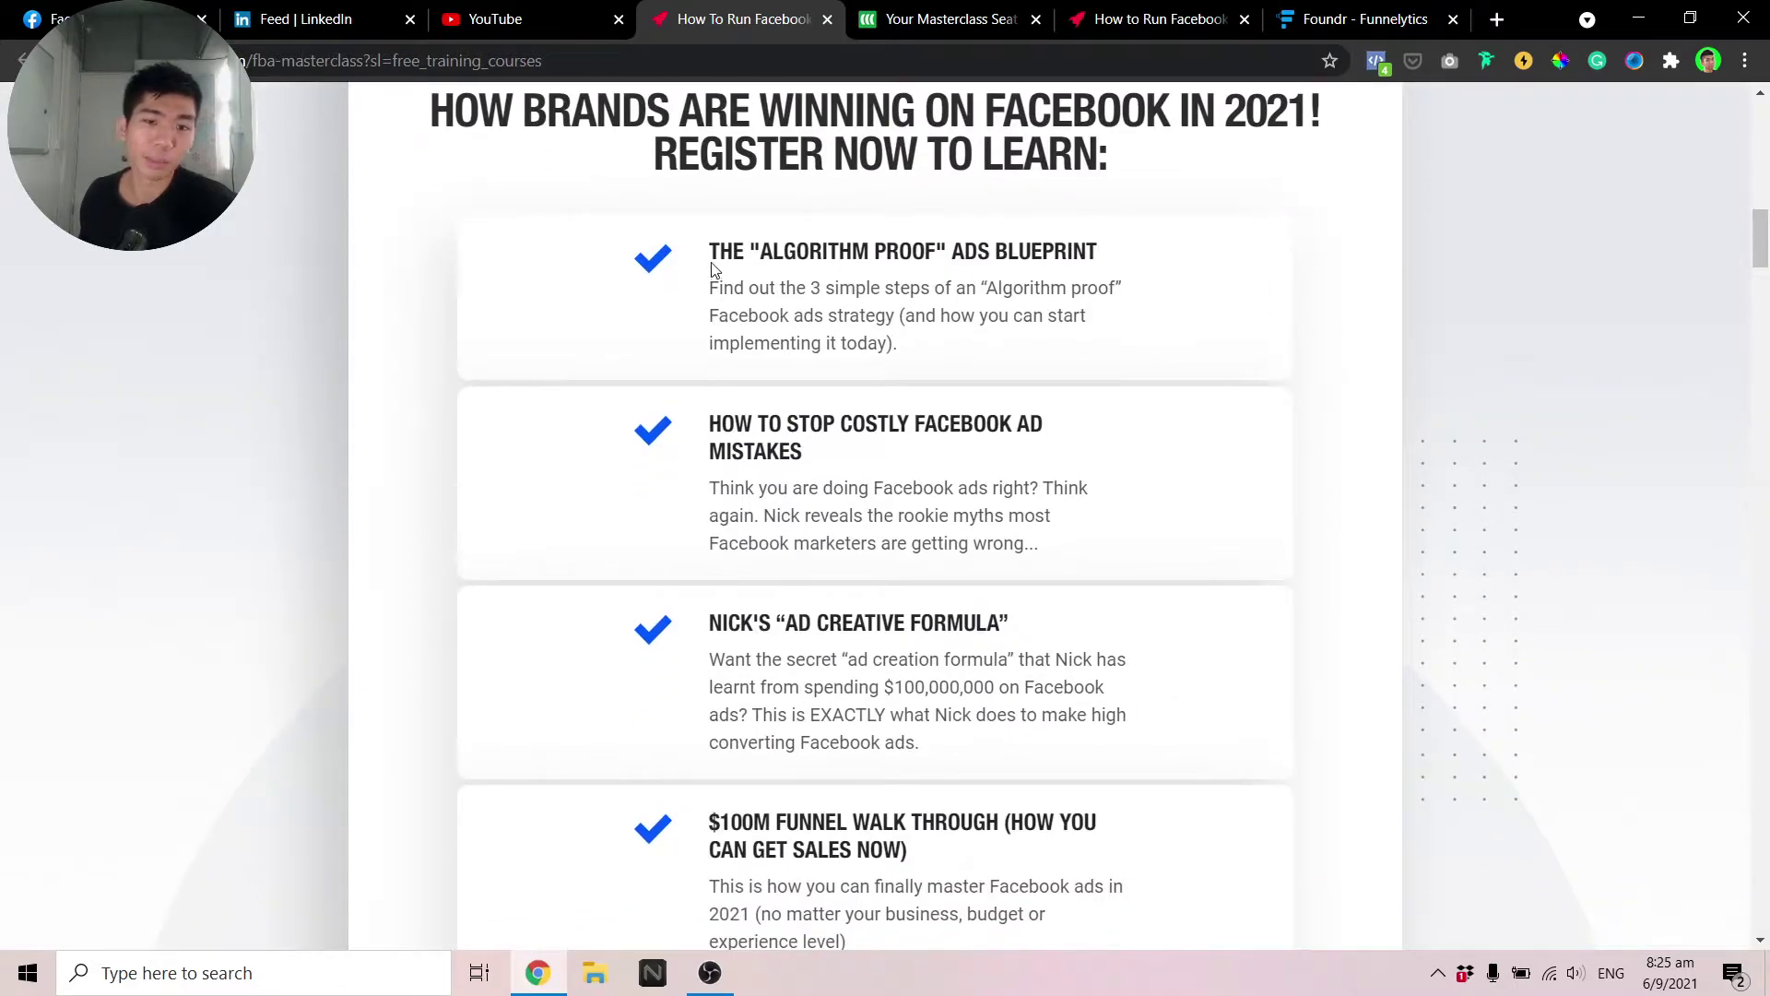
pyautogui.moveTo(726, 249); pyautogui.dragTo(1013, 379)
pyautogui.click(828, 411)
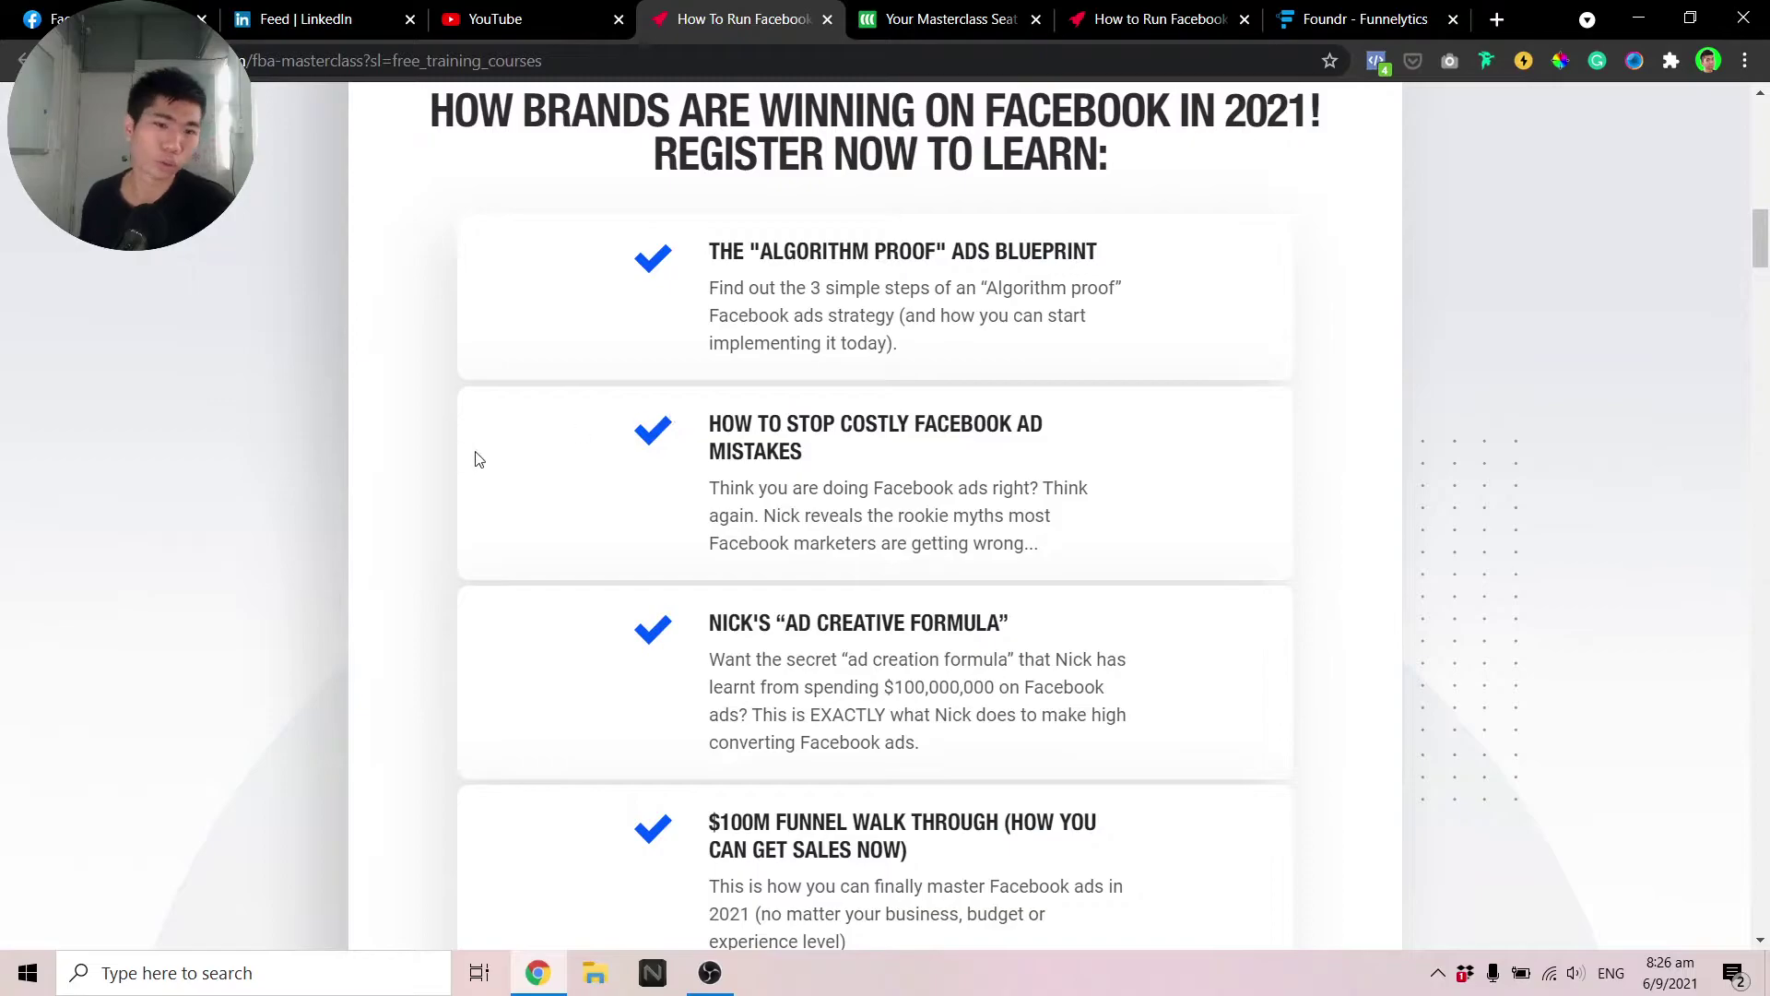
pyautogui.scroll(-4, 710, 272)
pyautogui.scroll(3, 729, 290)
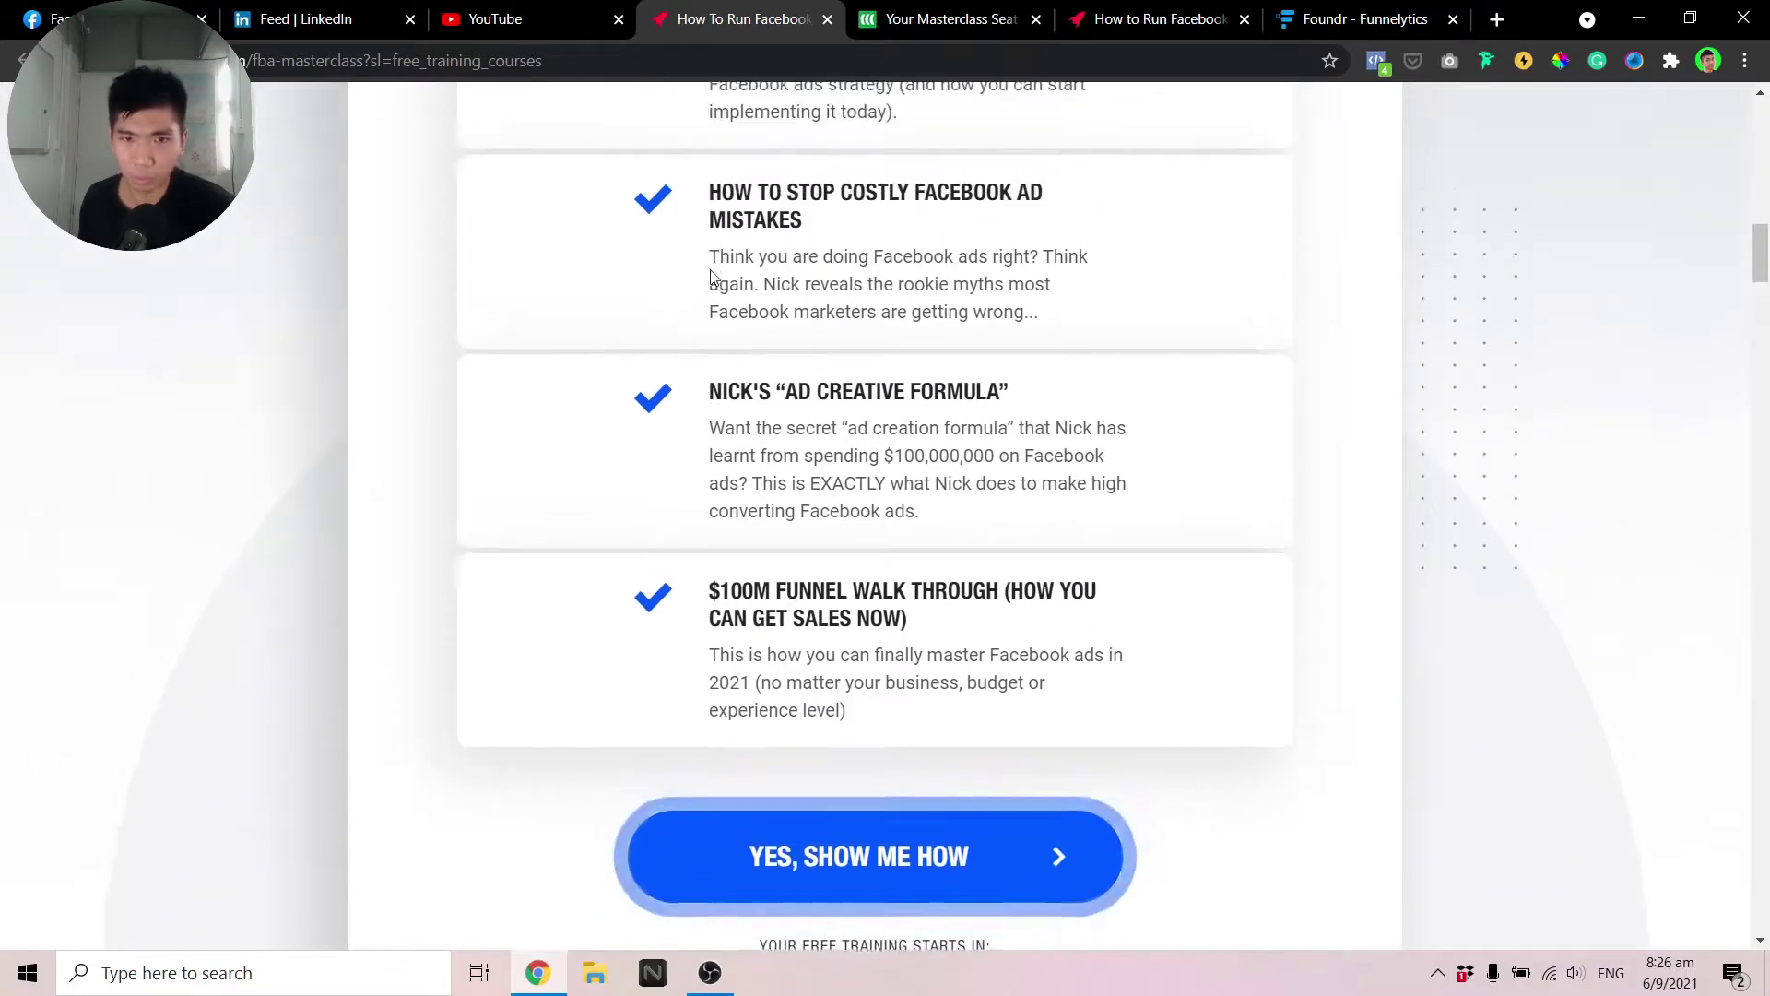
pyautogui.scroll(3, 719, 345)
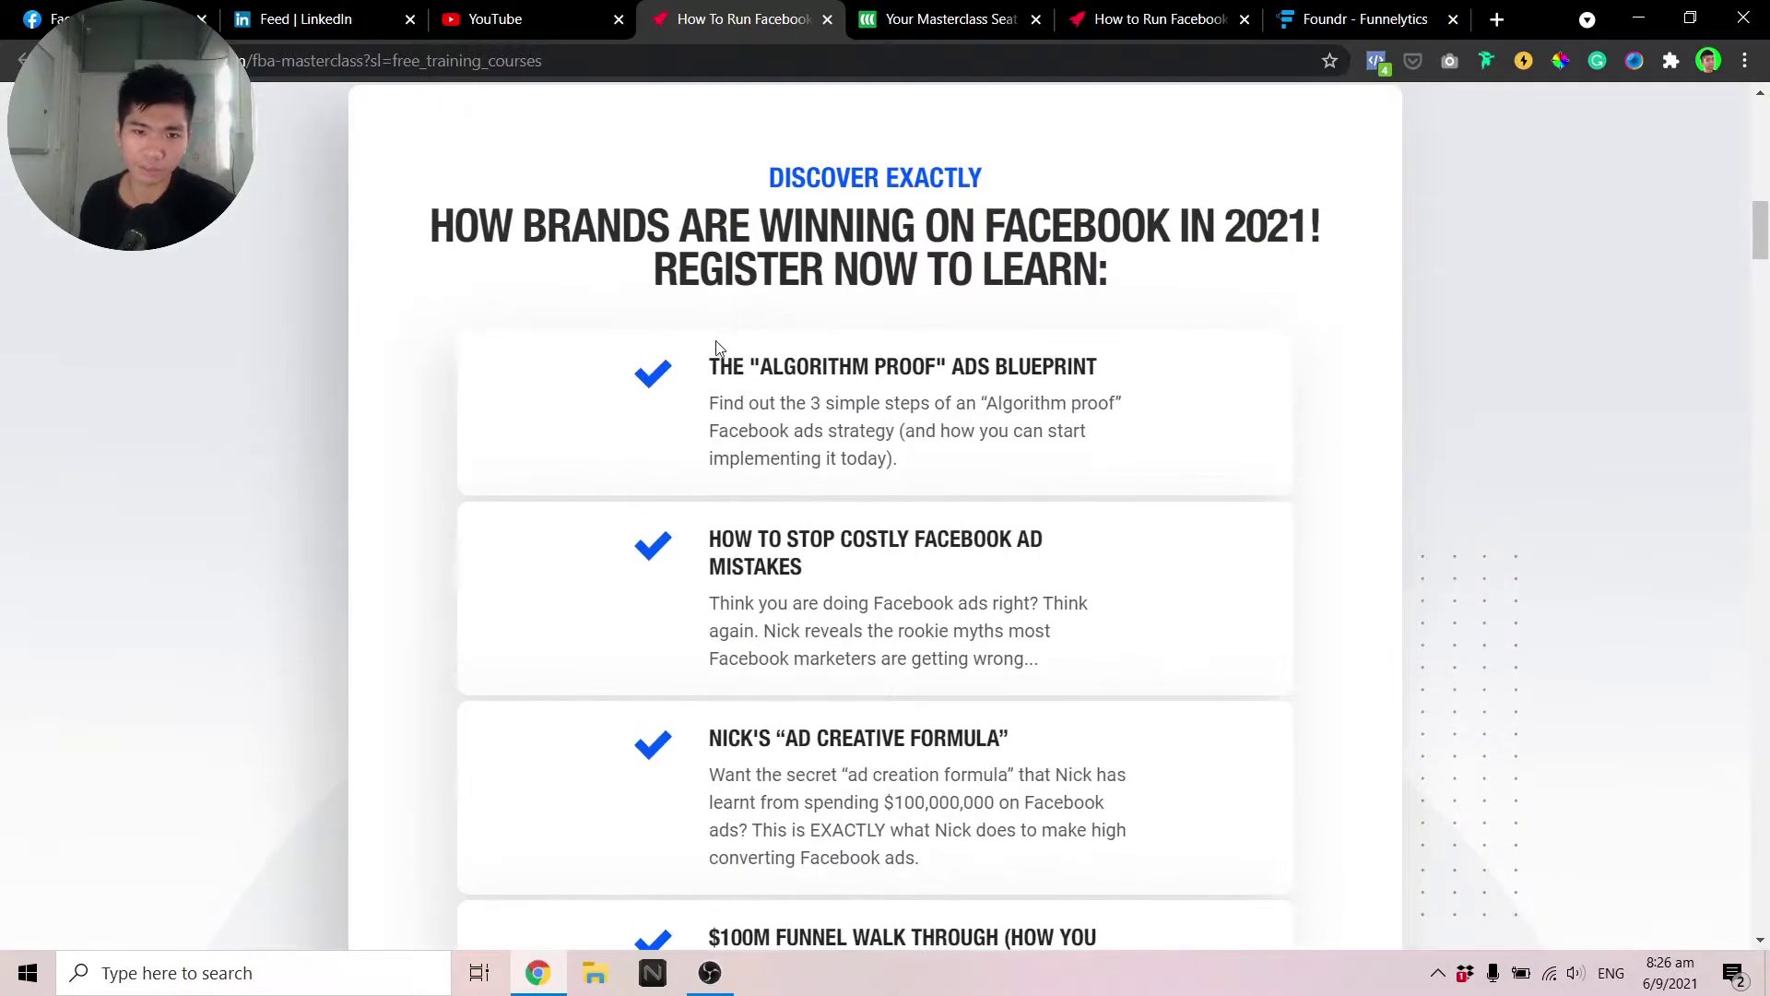
pyautogui.scroll(-1, 714, 341)
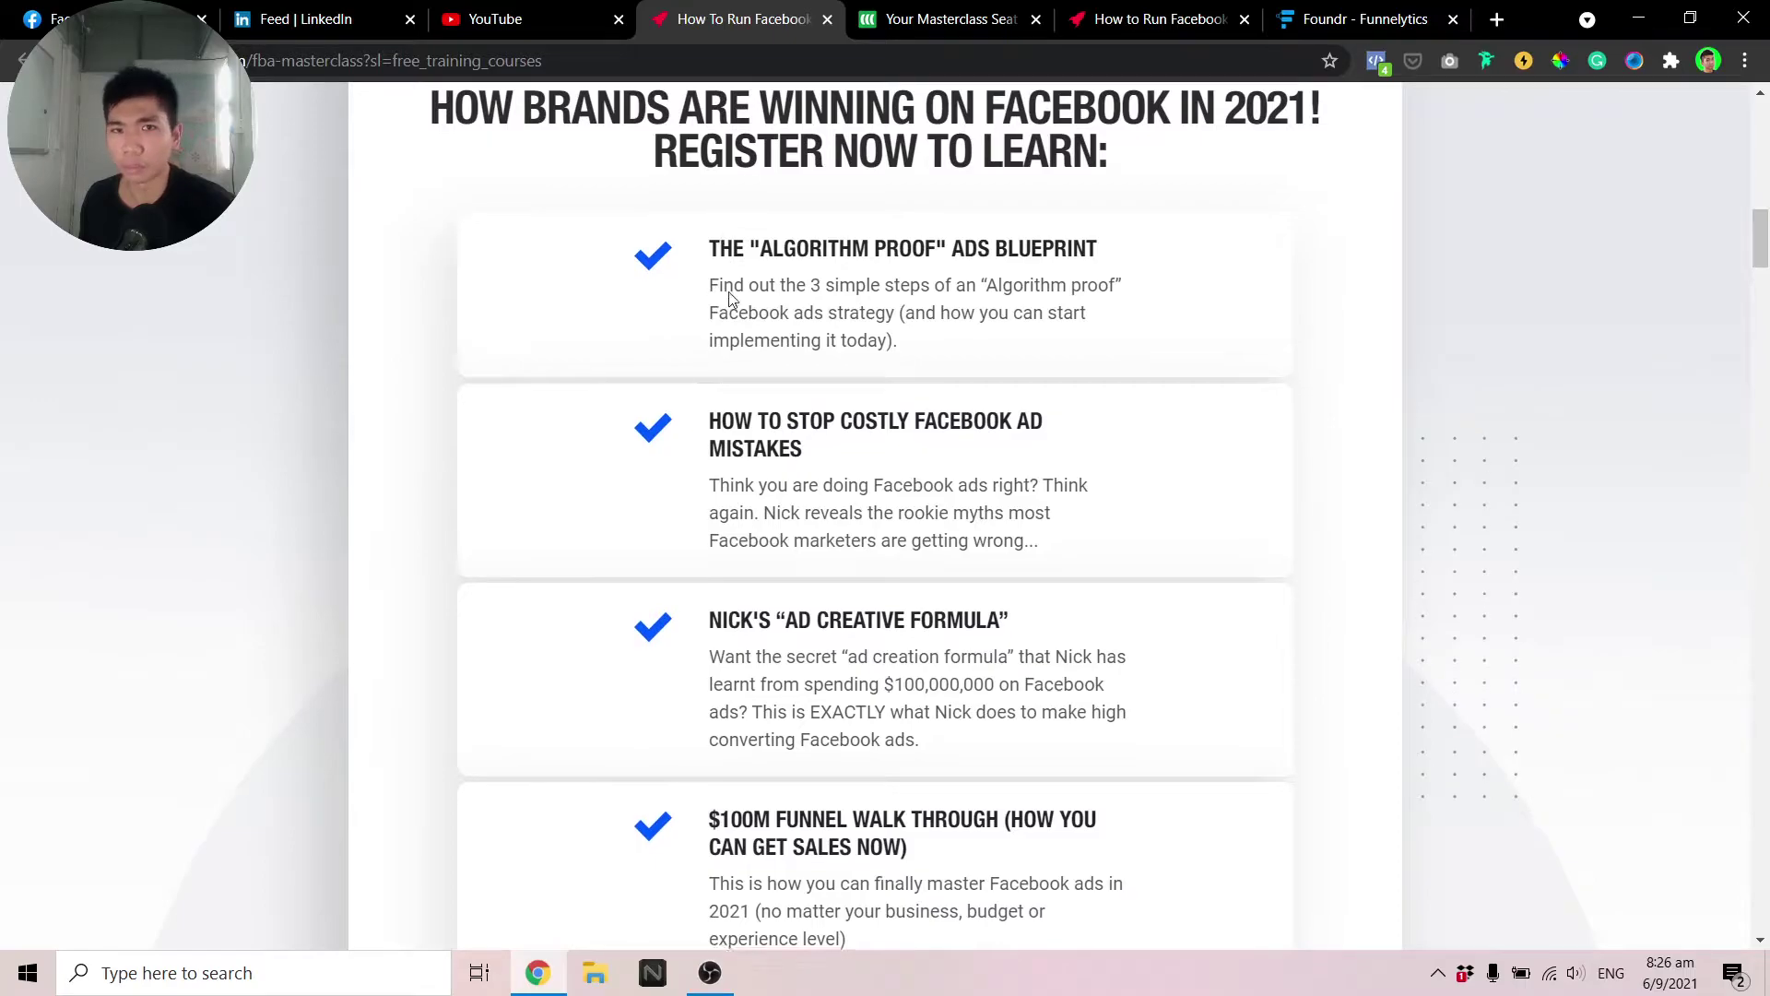
# Examine the free "Facebook Success Game Plan" template offer and compare it with the free training promise in the page's opening
pyautogui.scroll(-10, 730, 291)
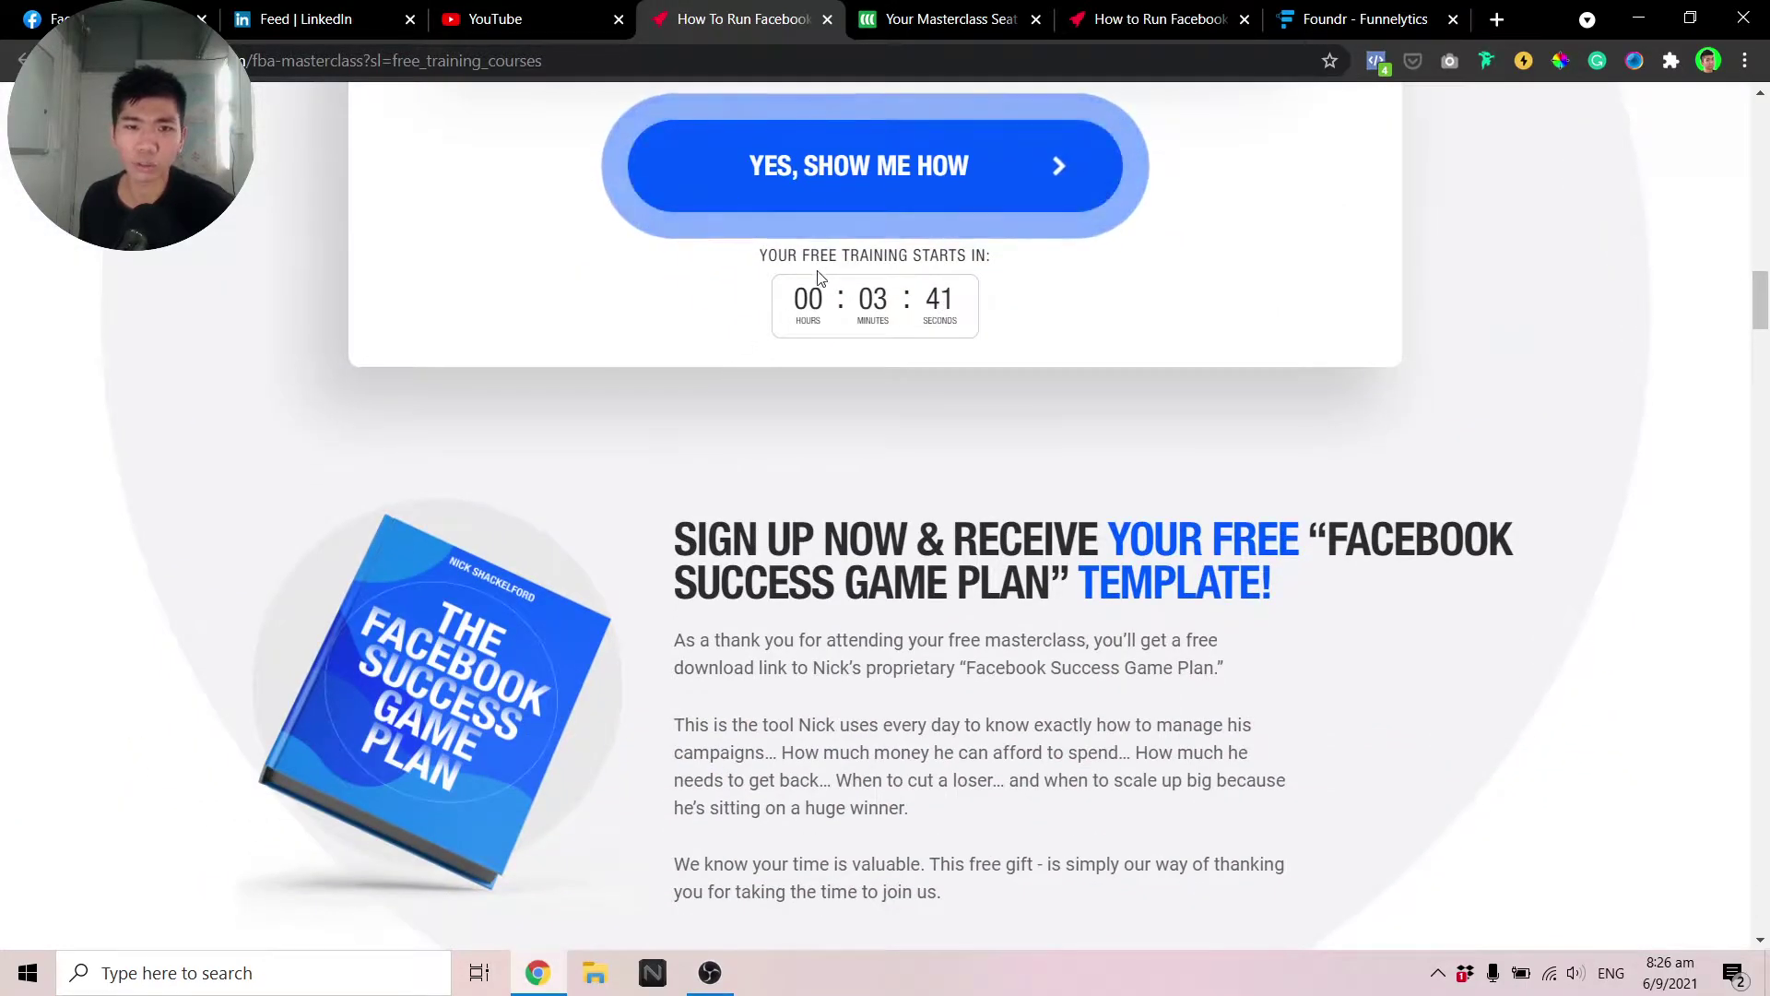
pyautogui.scroll(-3, 783, 341)
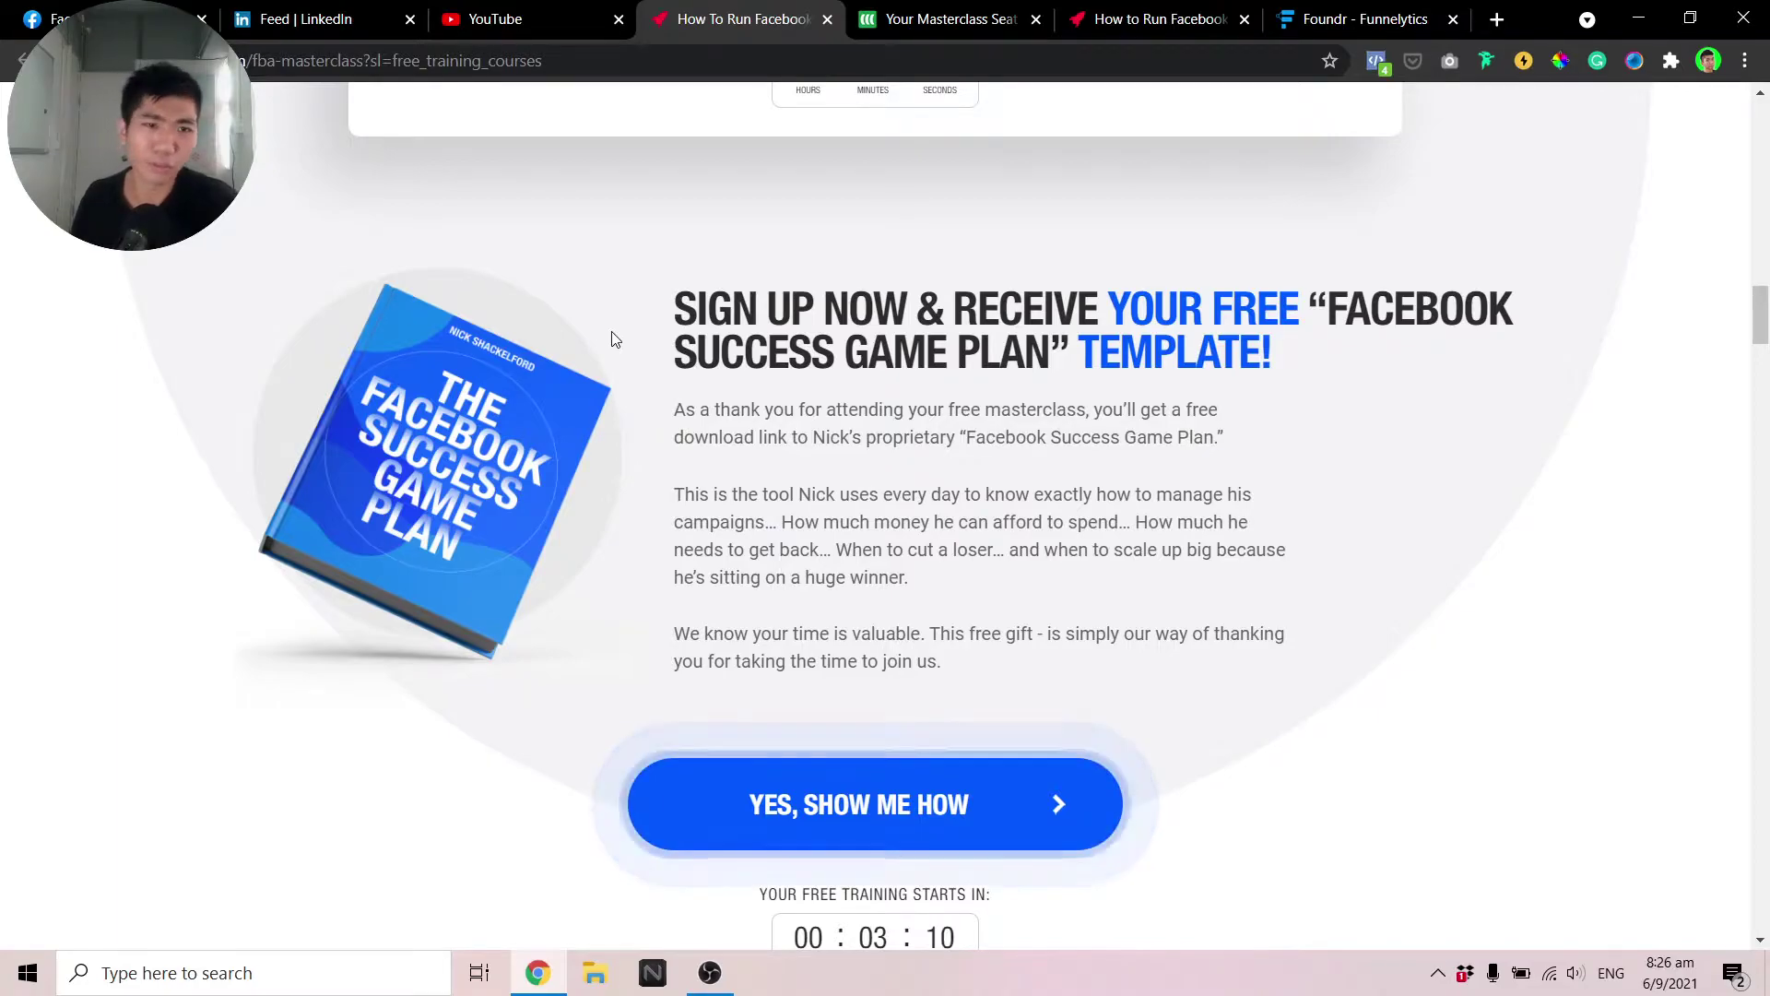
pyautogui.scroll(20, 611, 330)
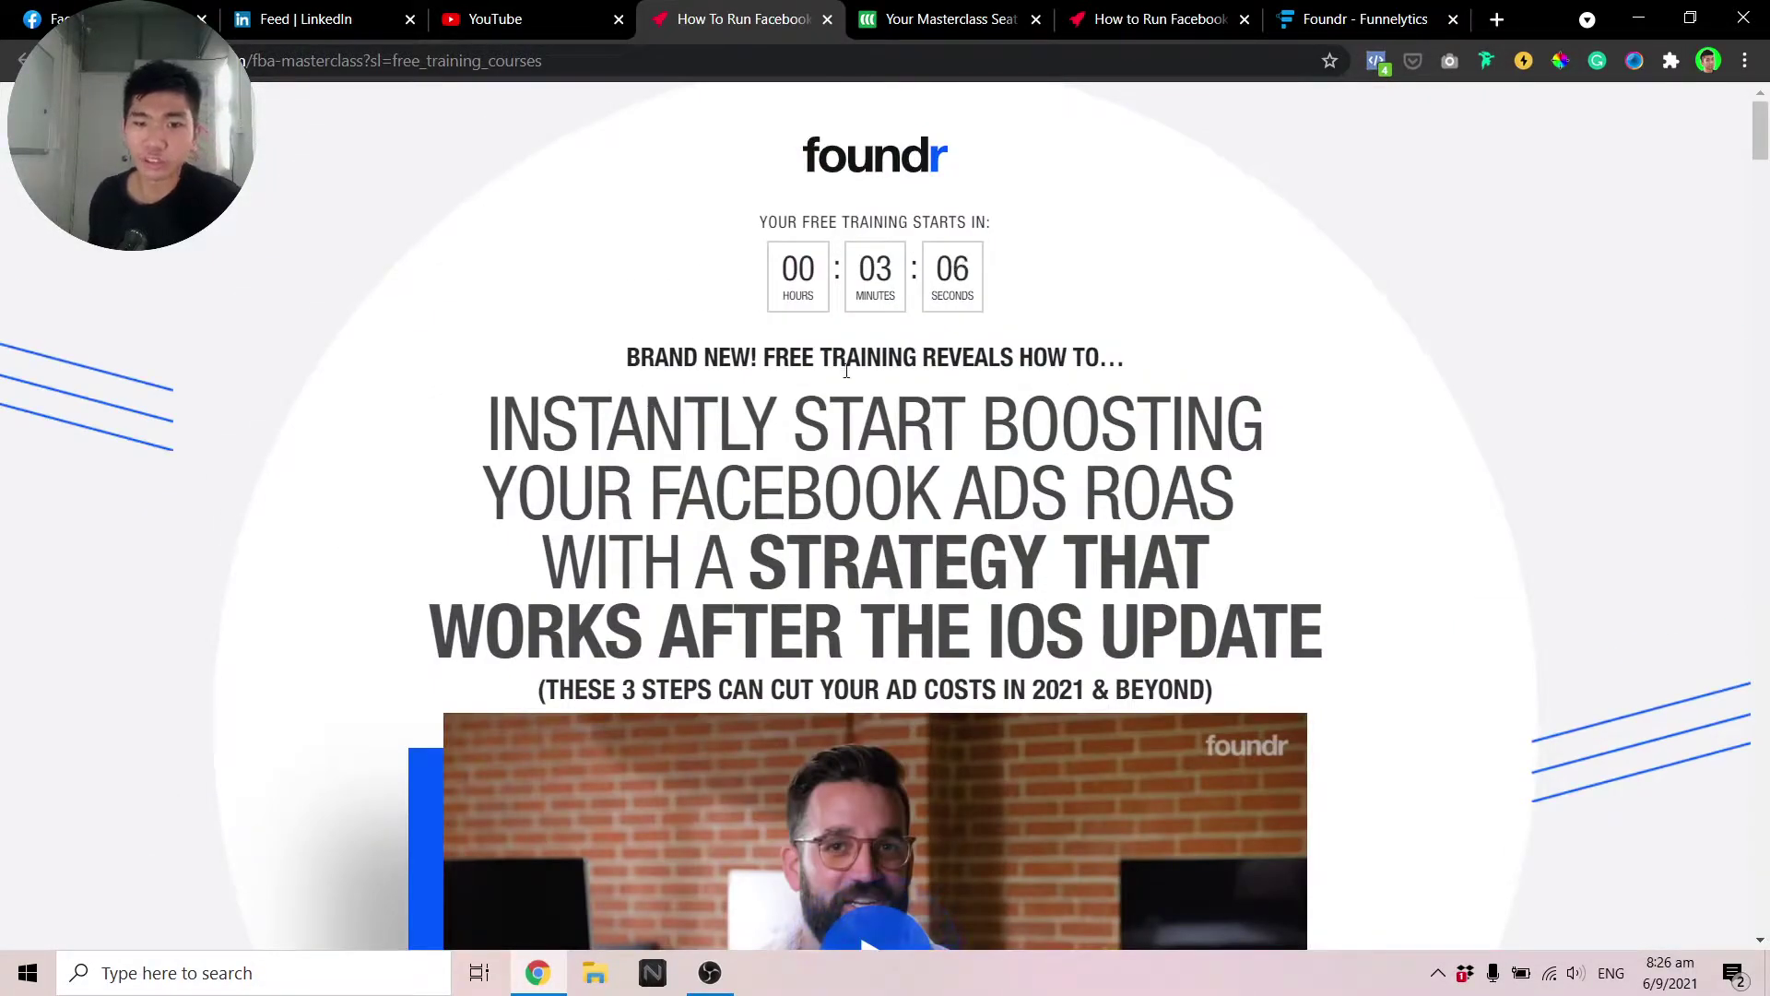
pyautogui.moveTo(763, 359); pyautogui.dragTo(919, 346)
pyautogui.scroll(-10, 1032, 471)
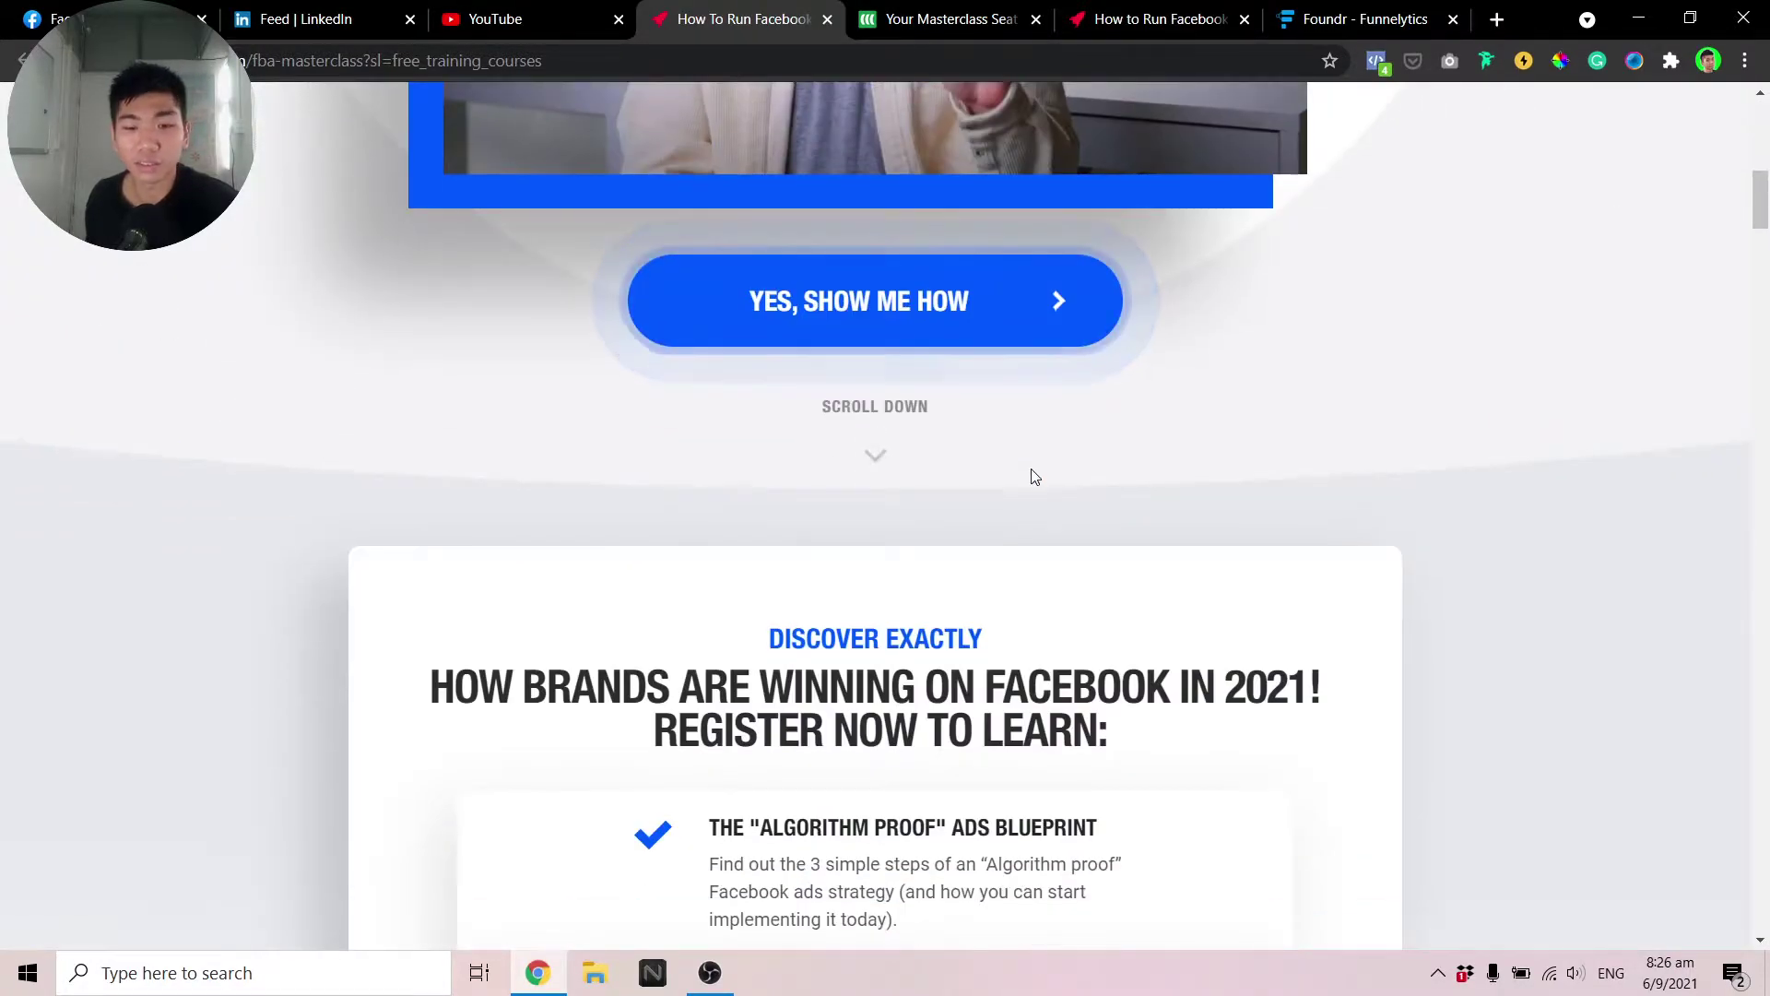
pyautogui.scroll(-4, 1031, 473)
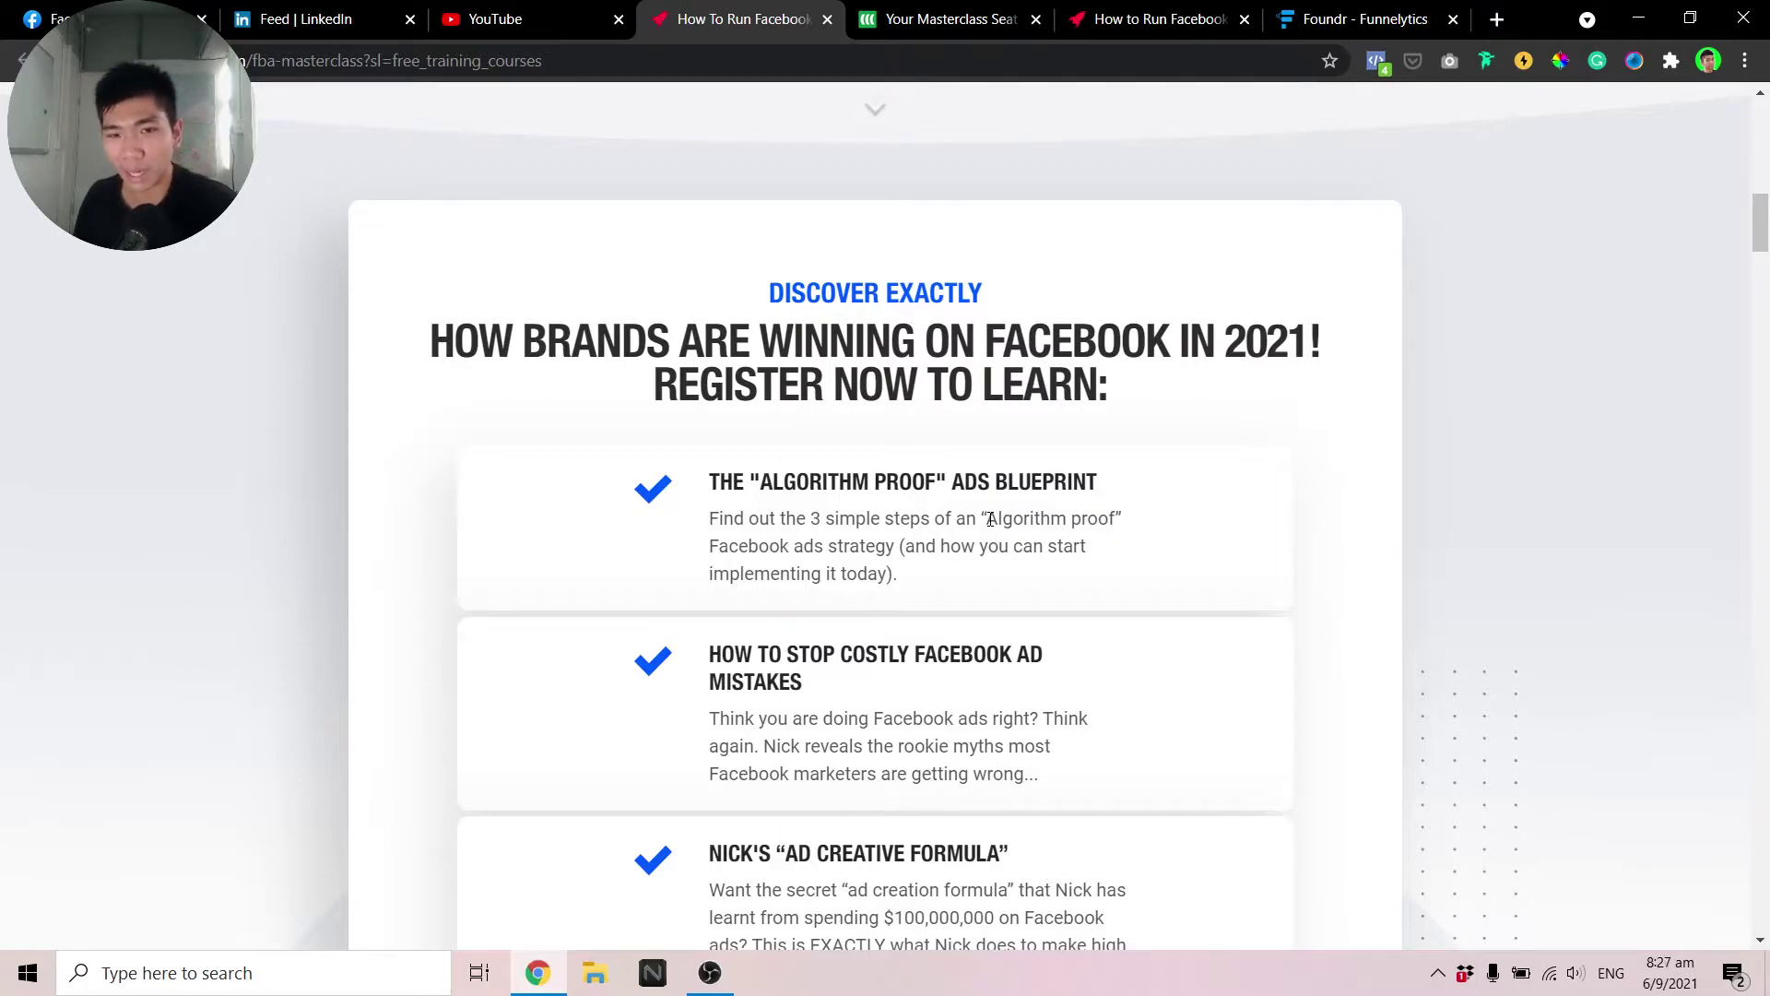
pyautogui.scroll(-14, 977, 516)
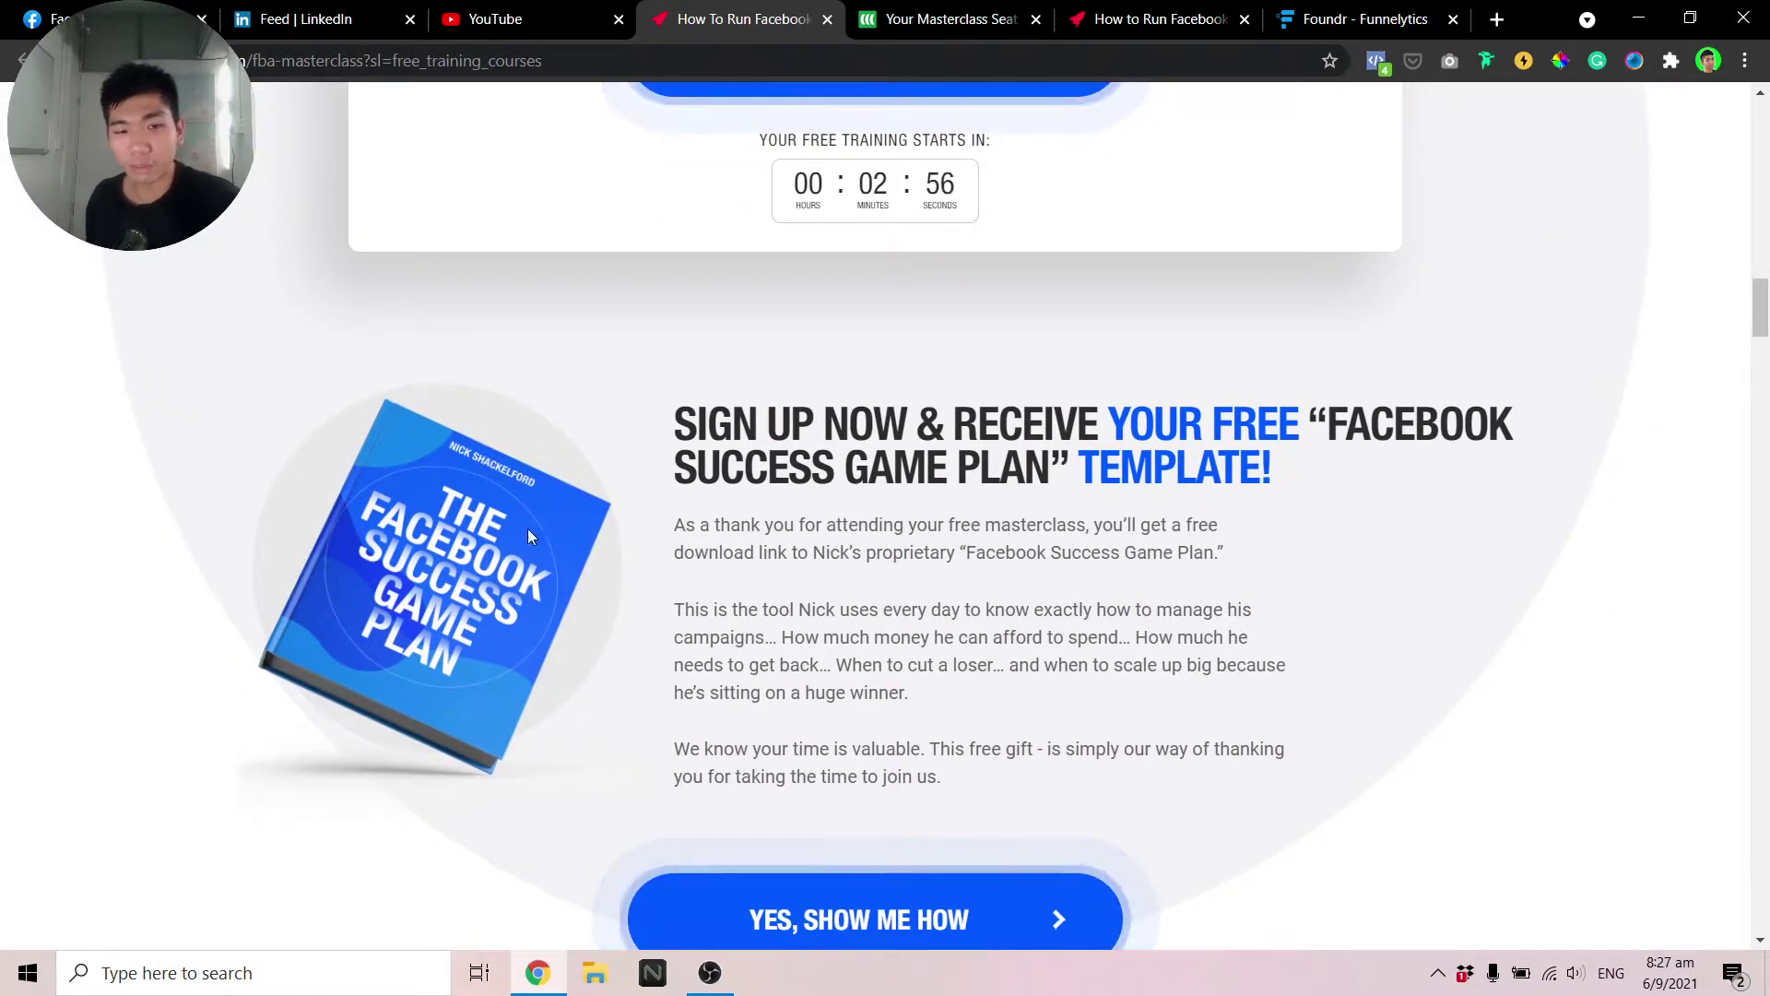
pyautogui.moveTo(1084, 471); pyautogui.dragTo(1330, 463)
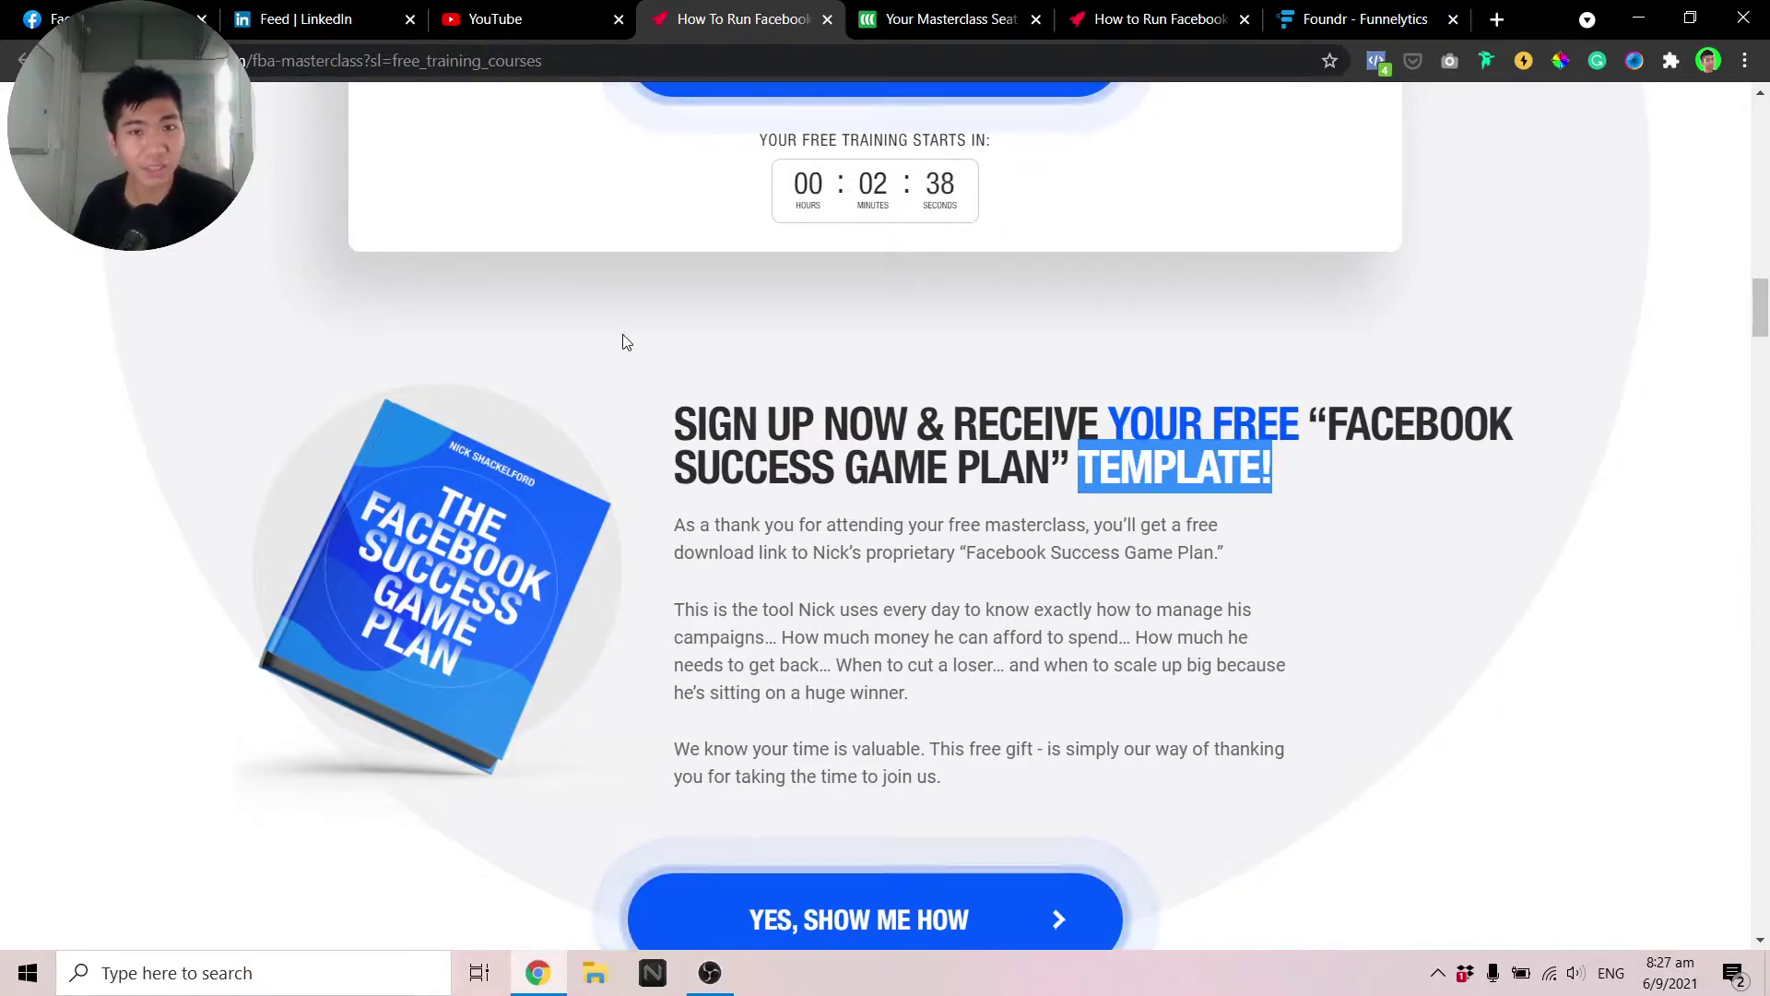
pyautogui.click(746, 431)
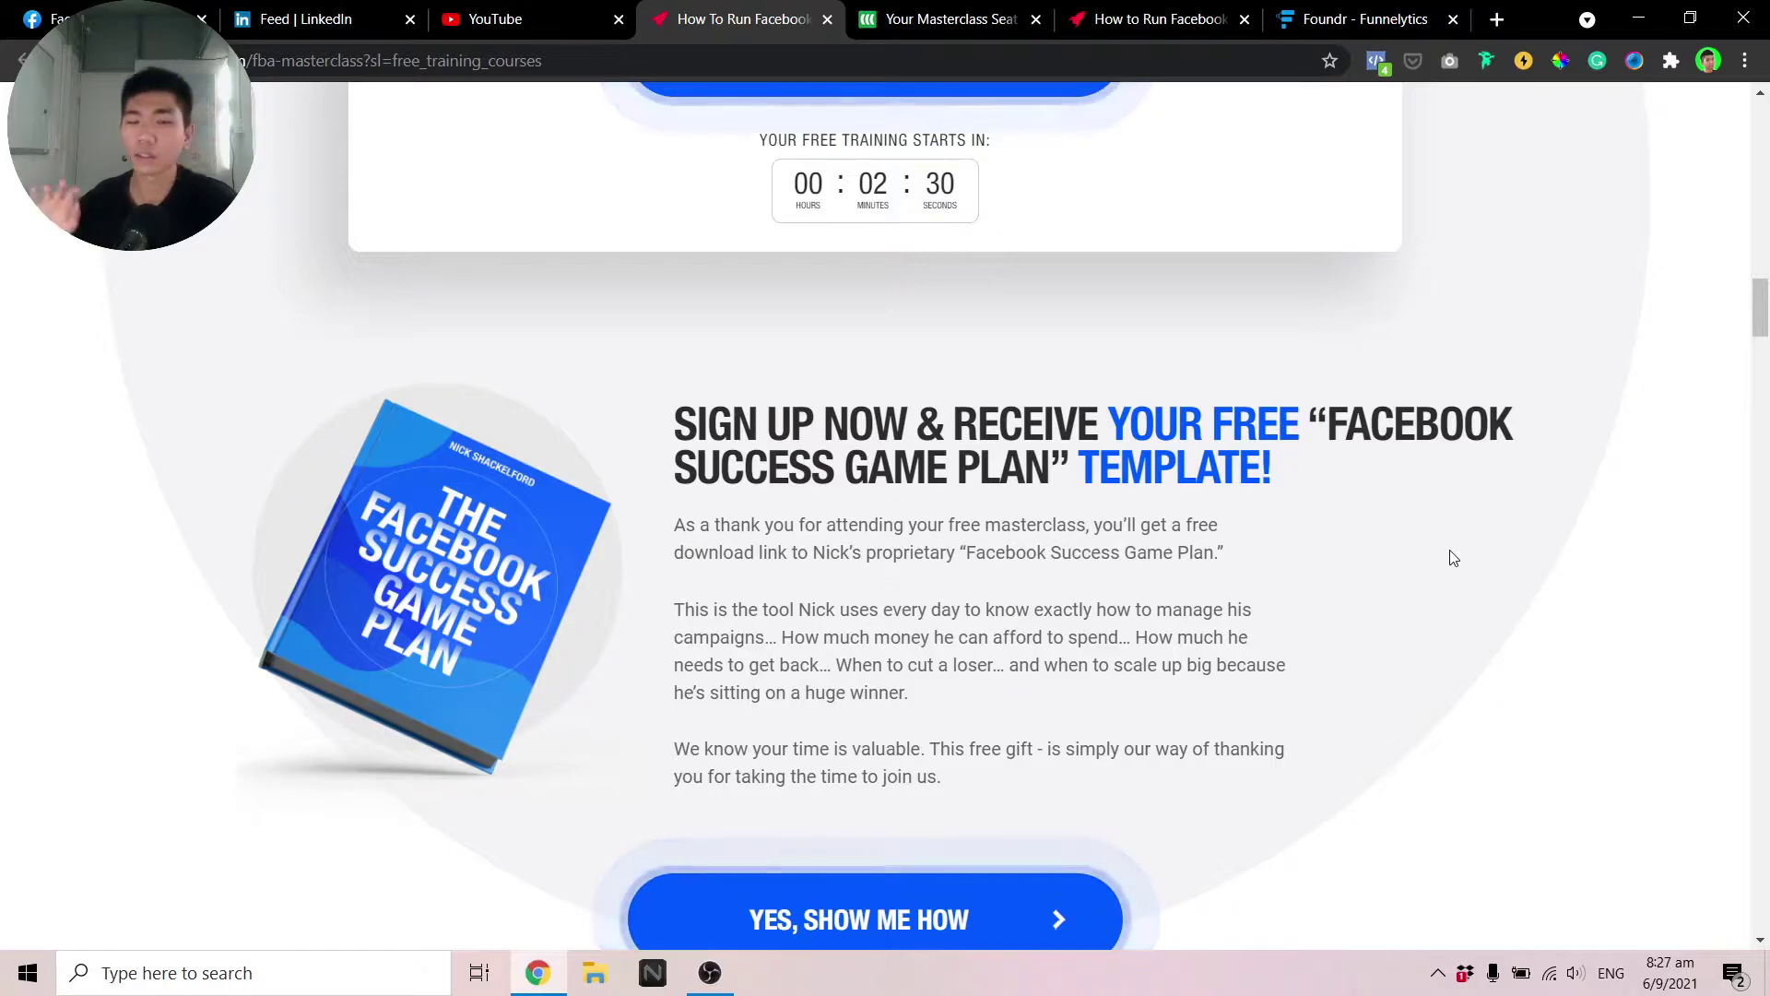
# Read the "Hosted by" section, covering the host's biography, track record and client logos
pyautogui.scroll(-10, 1502, 585)
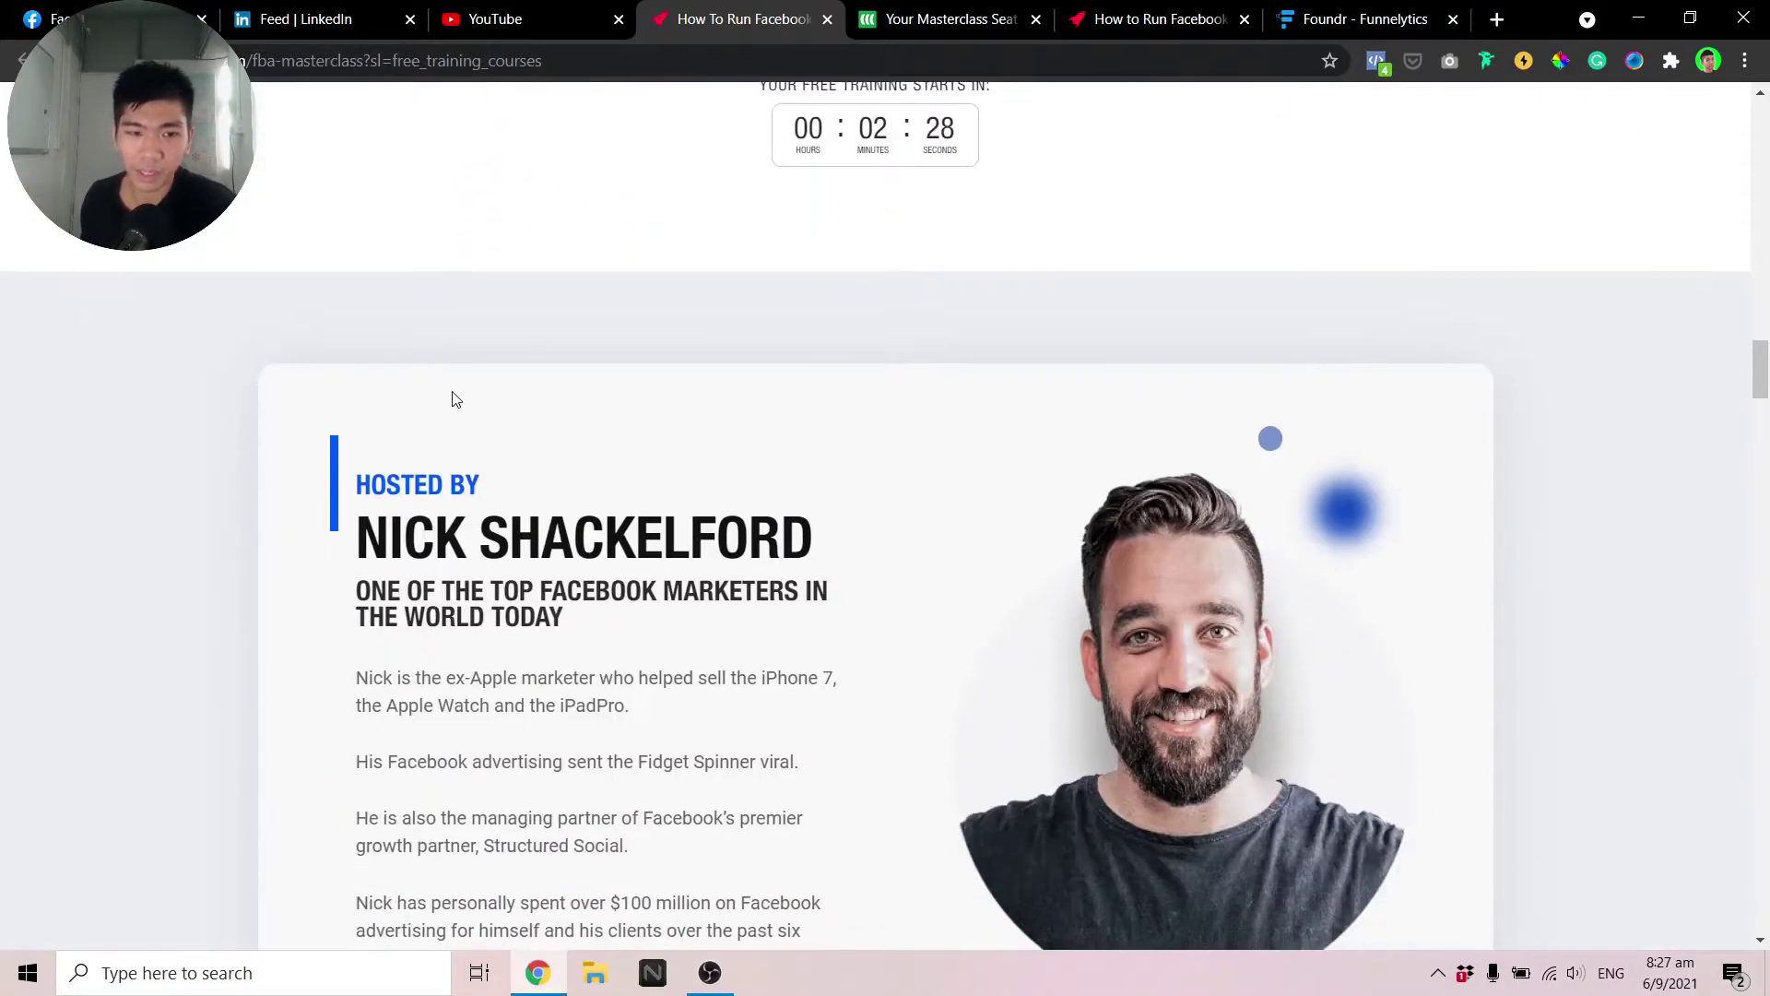
pyautogui.scroll(-2, 453, 399)
pyautogui.moveTo(380, 247); pyautogui.dragTo(689, 561)
pyautogui.click(690, 561)
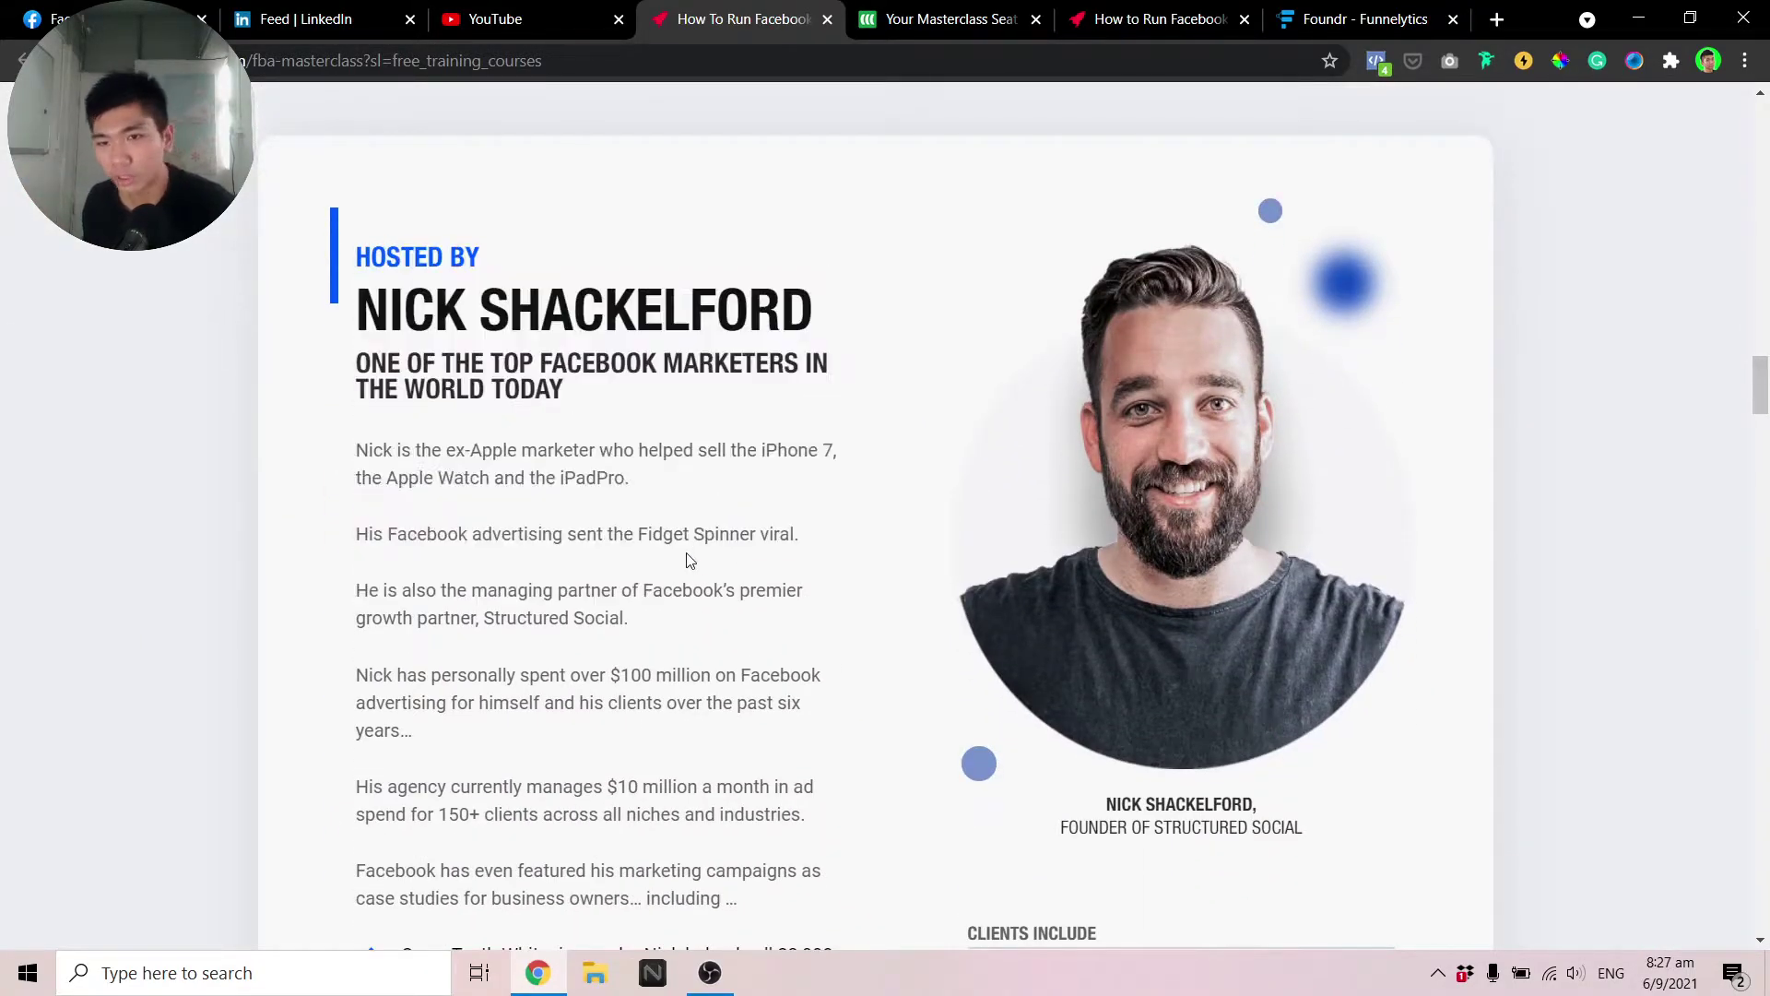
pyautogui.scroll(-5, 693, 553)
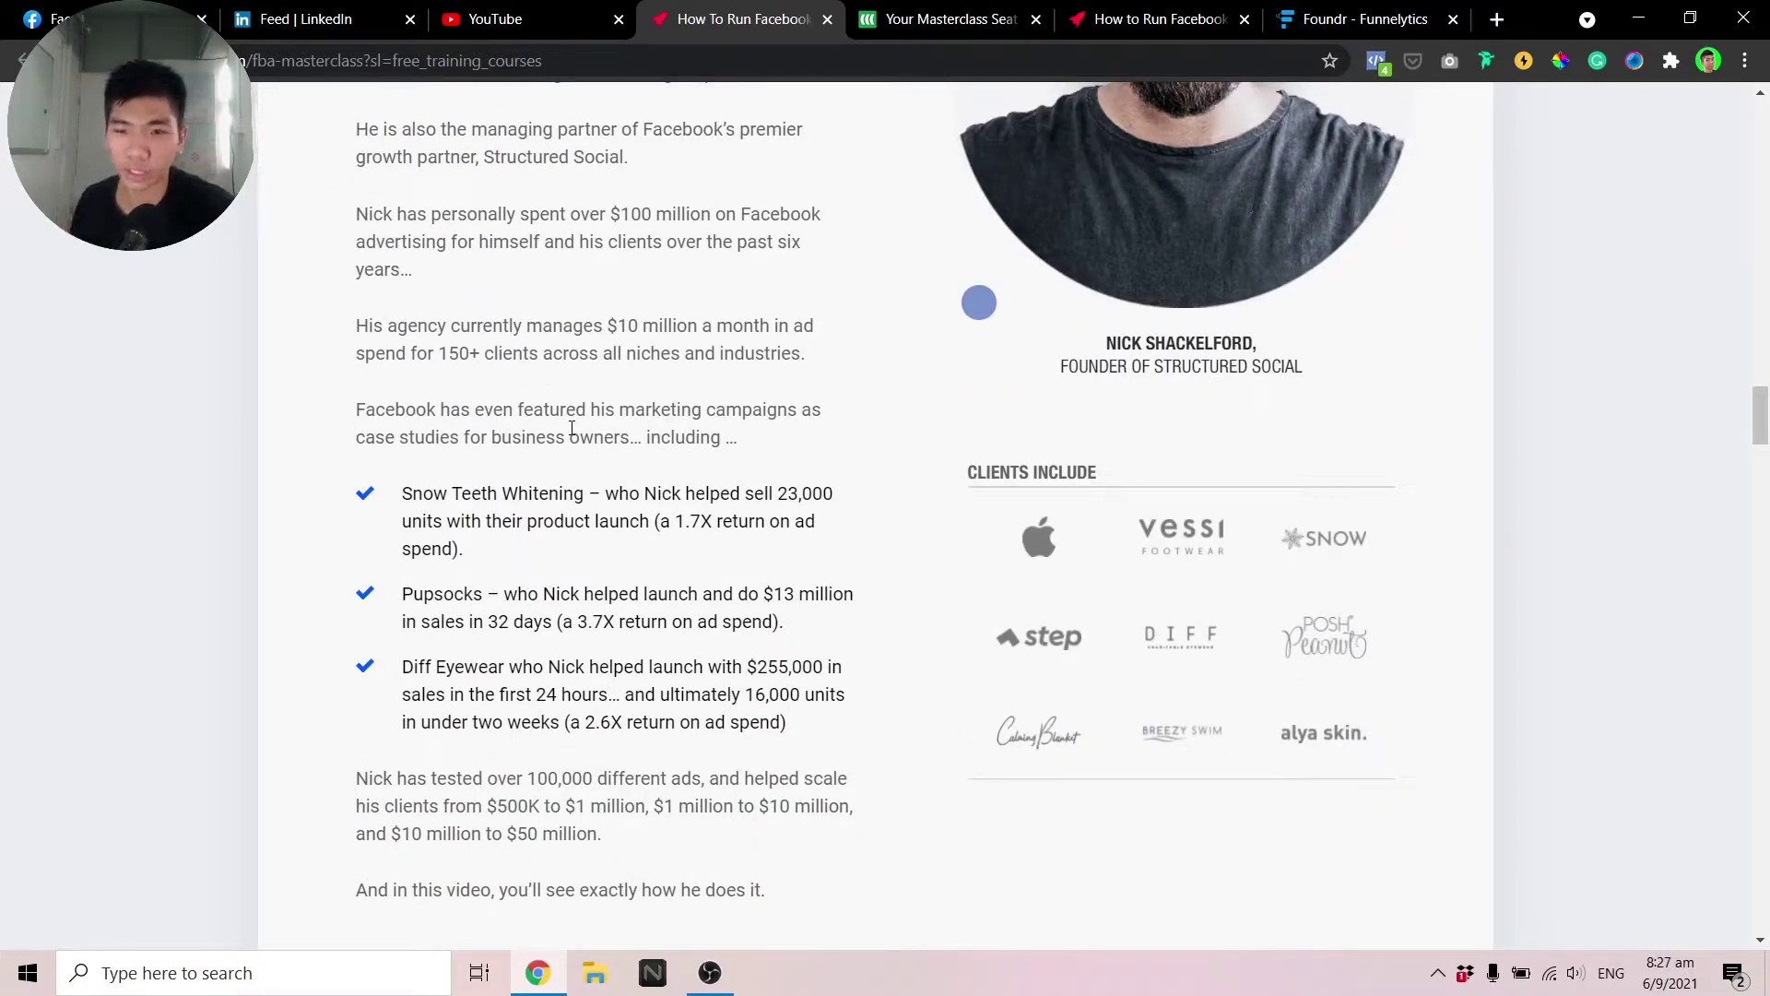
pyautogui.moveTo(976, 462); pyautogui.dragTo(1397, 757)
pyautogui.click(1450, 706)
pyautogui.click(749, 389)
pyautogui.click(972, 583)
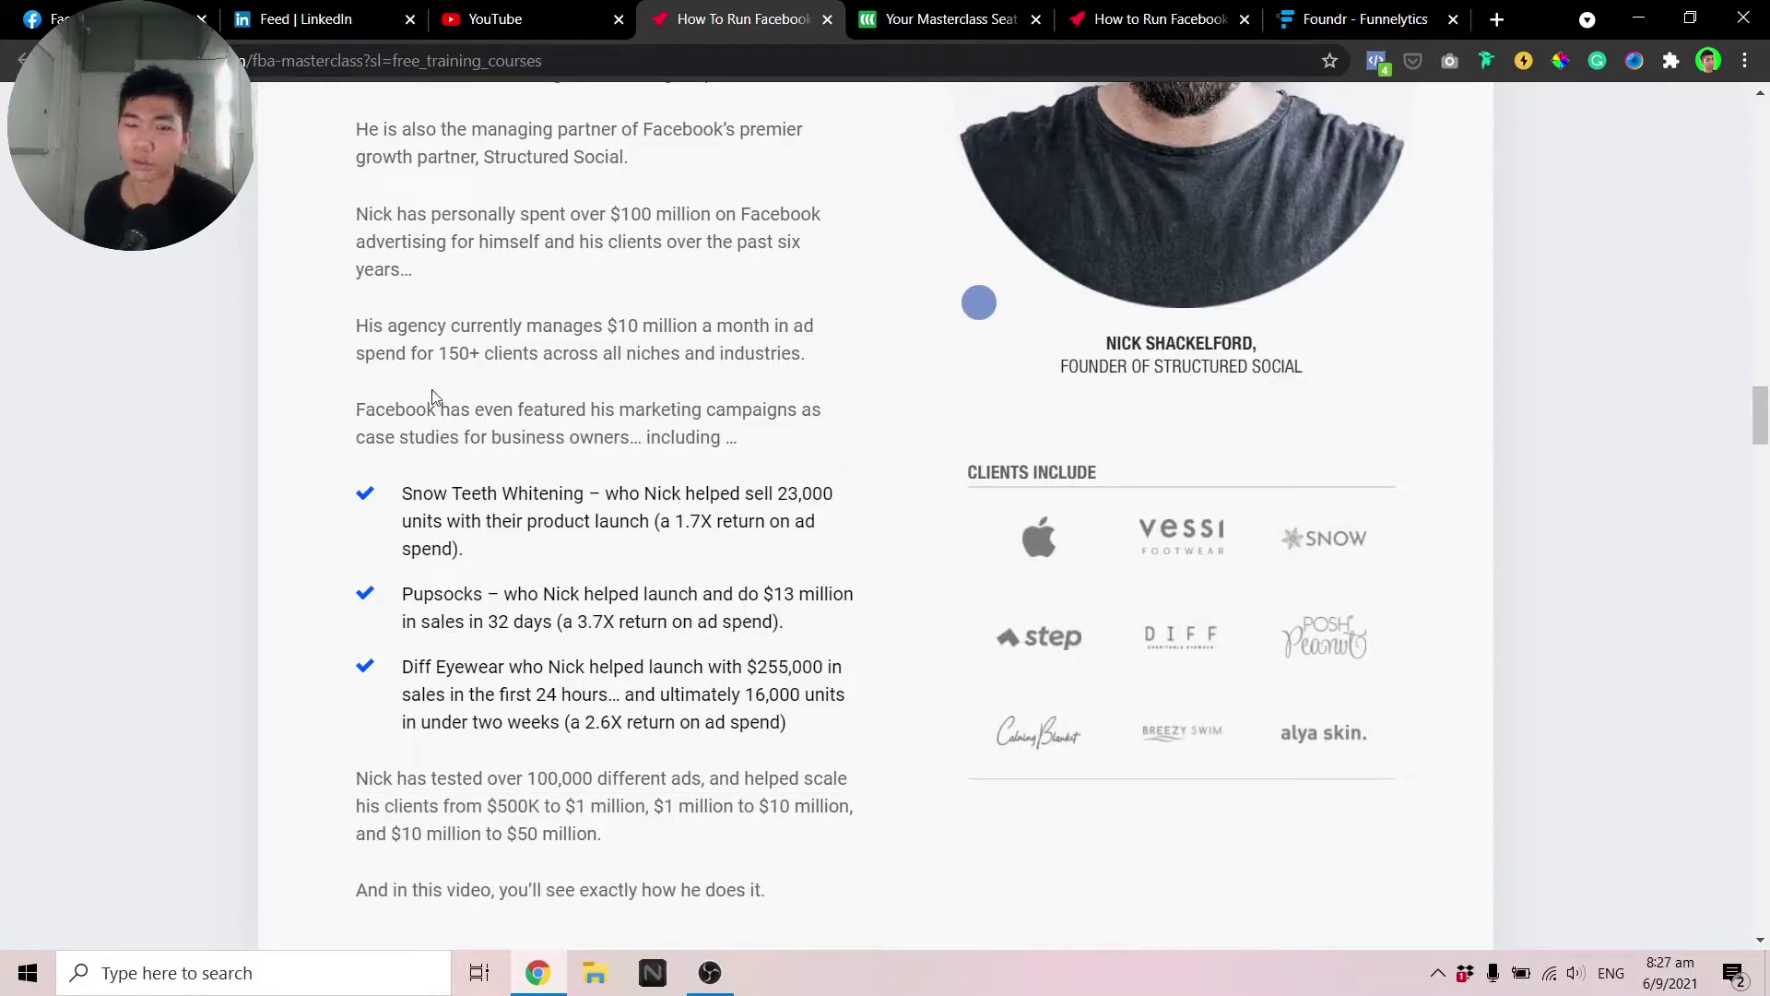
pyautogui.scroll(6, 582, 351)
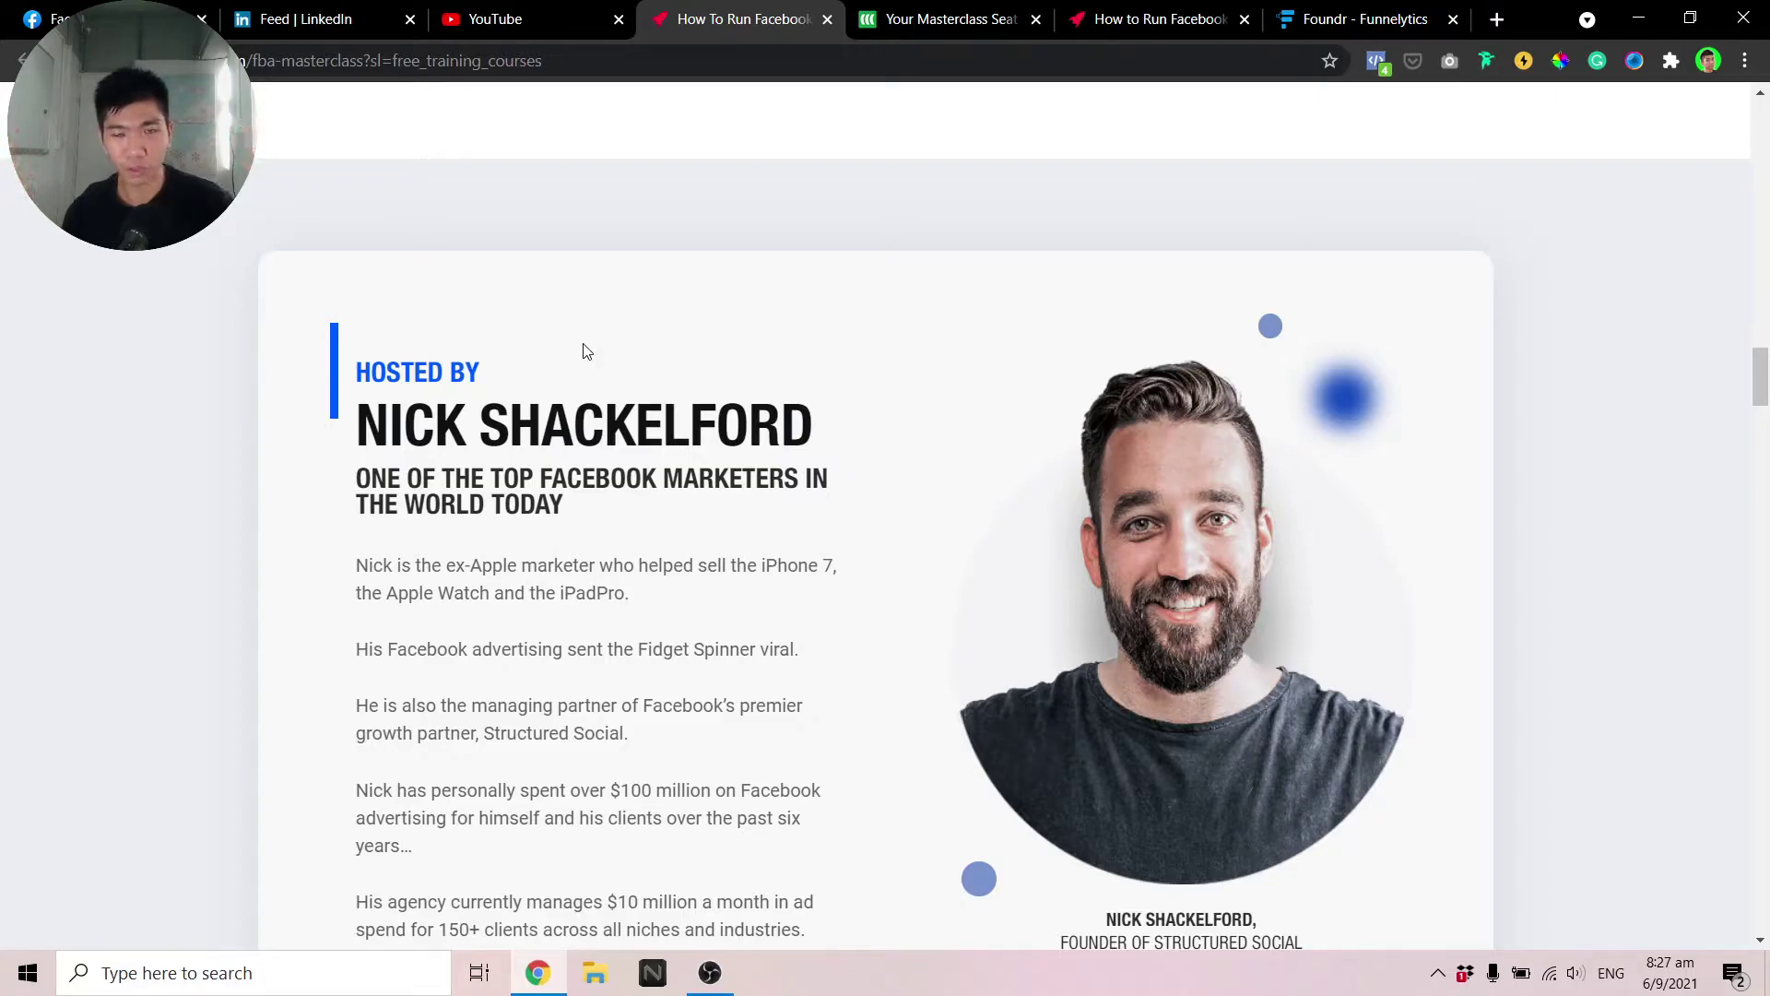
pyautogui.scroll(-2, 837, 433)
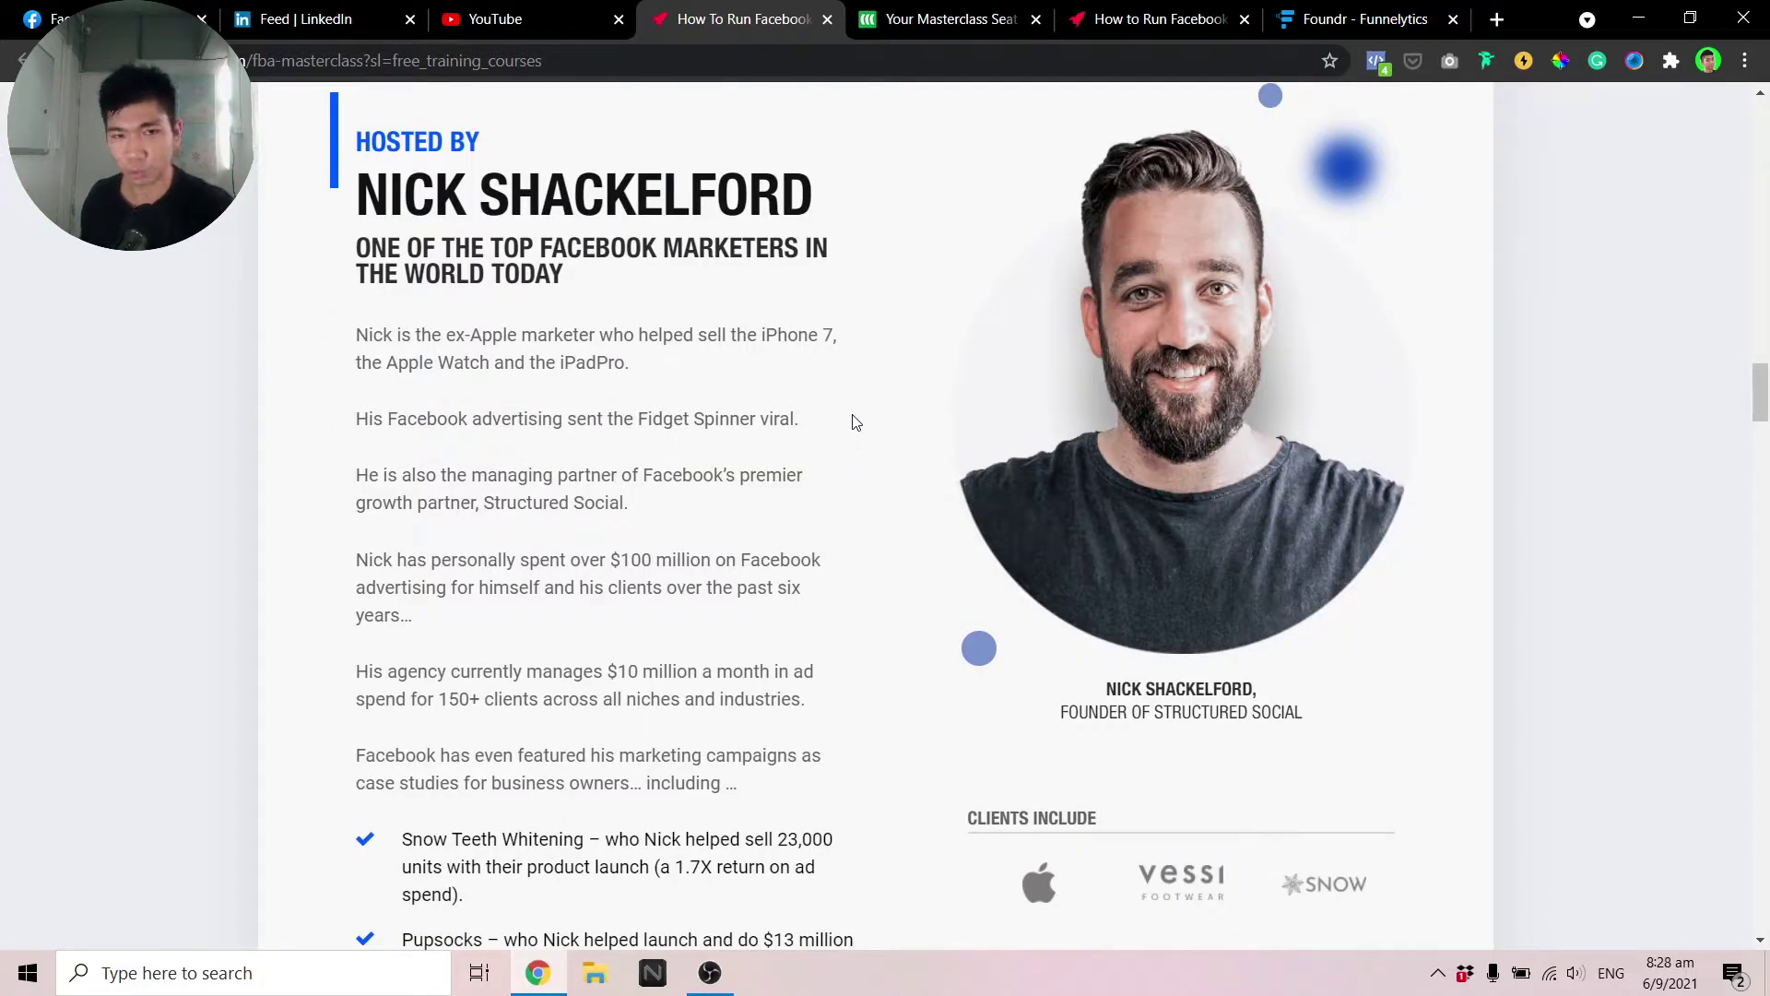
# Review the Facebook Business case studies for Snow, DIFF Eyewear and PupSocks
pyautogui.scroll(-10, 853, 422)
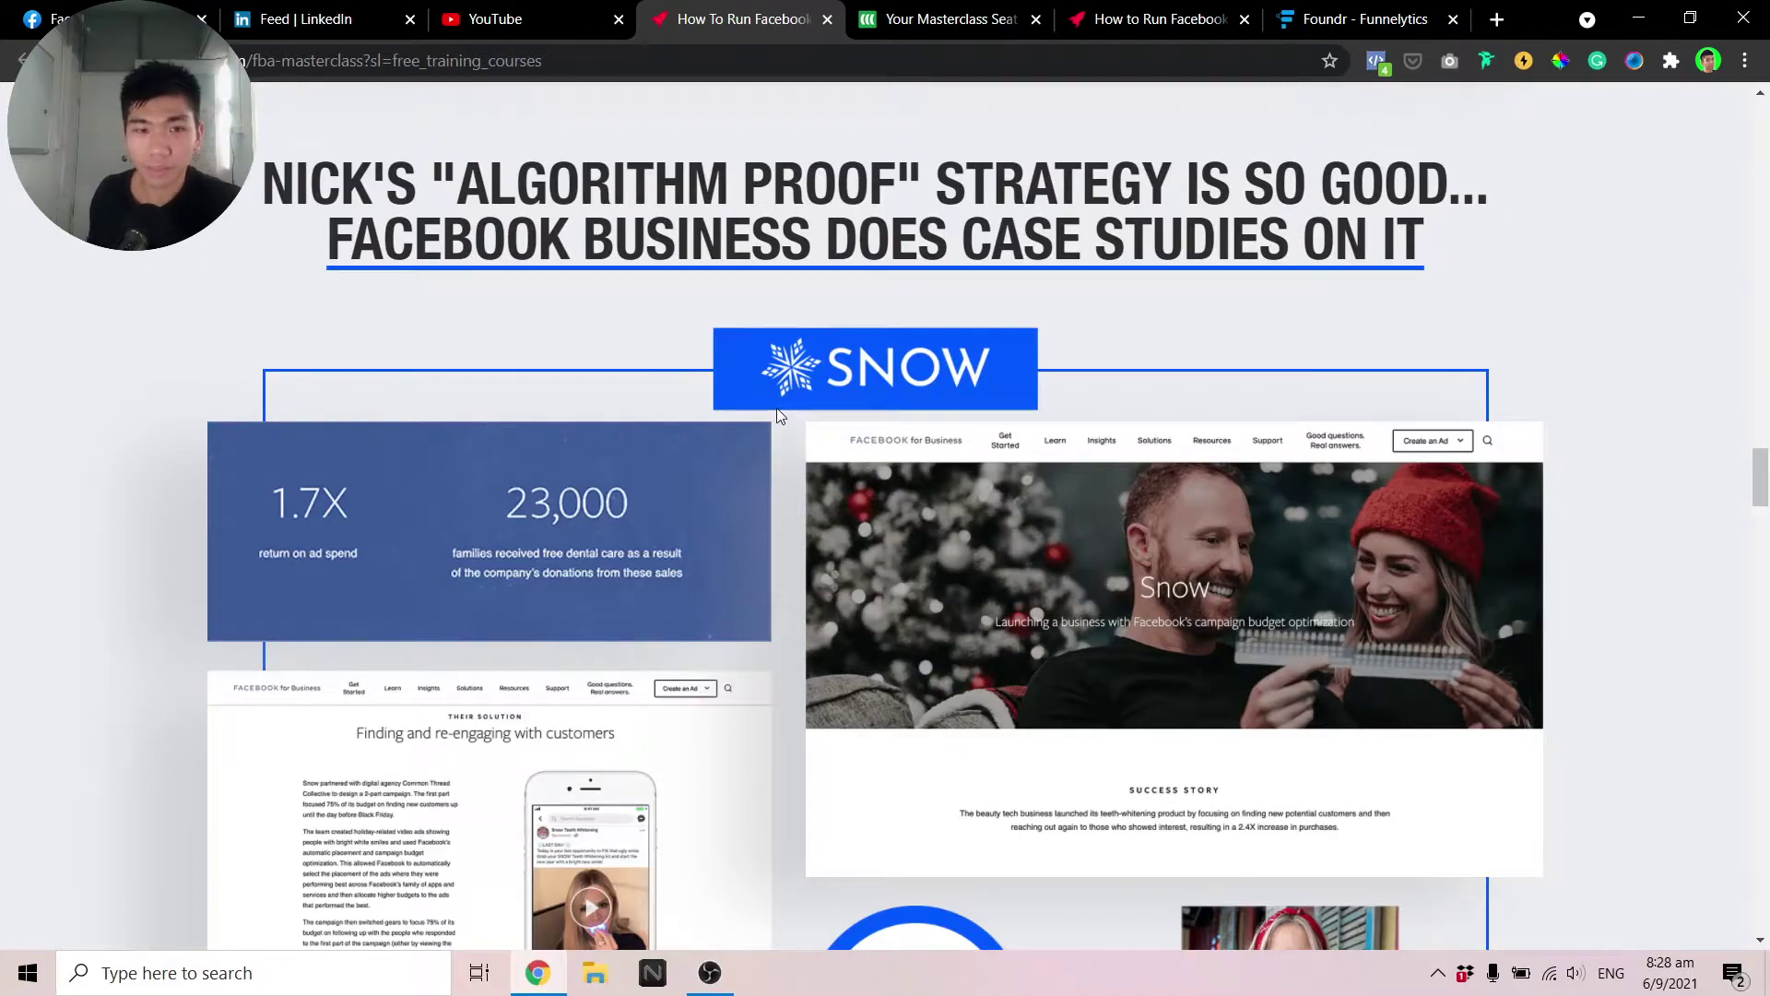
pyautogui.scroll(-1, 776, 415)
pyautogui.scroll(-5, 221, 245)
pyautogui.scroll(6, 472, 339)
pyautogui.moveTo(472, 339); pyautogui.dragTo(1215, 368)
pyautogui.scroll(-6, 1579, 395)
pyautogui.click(1579, 395)
pyautogui.scroll(-7, 307, 216)
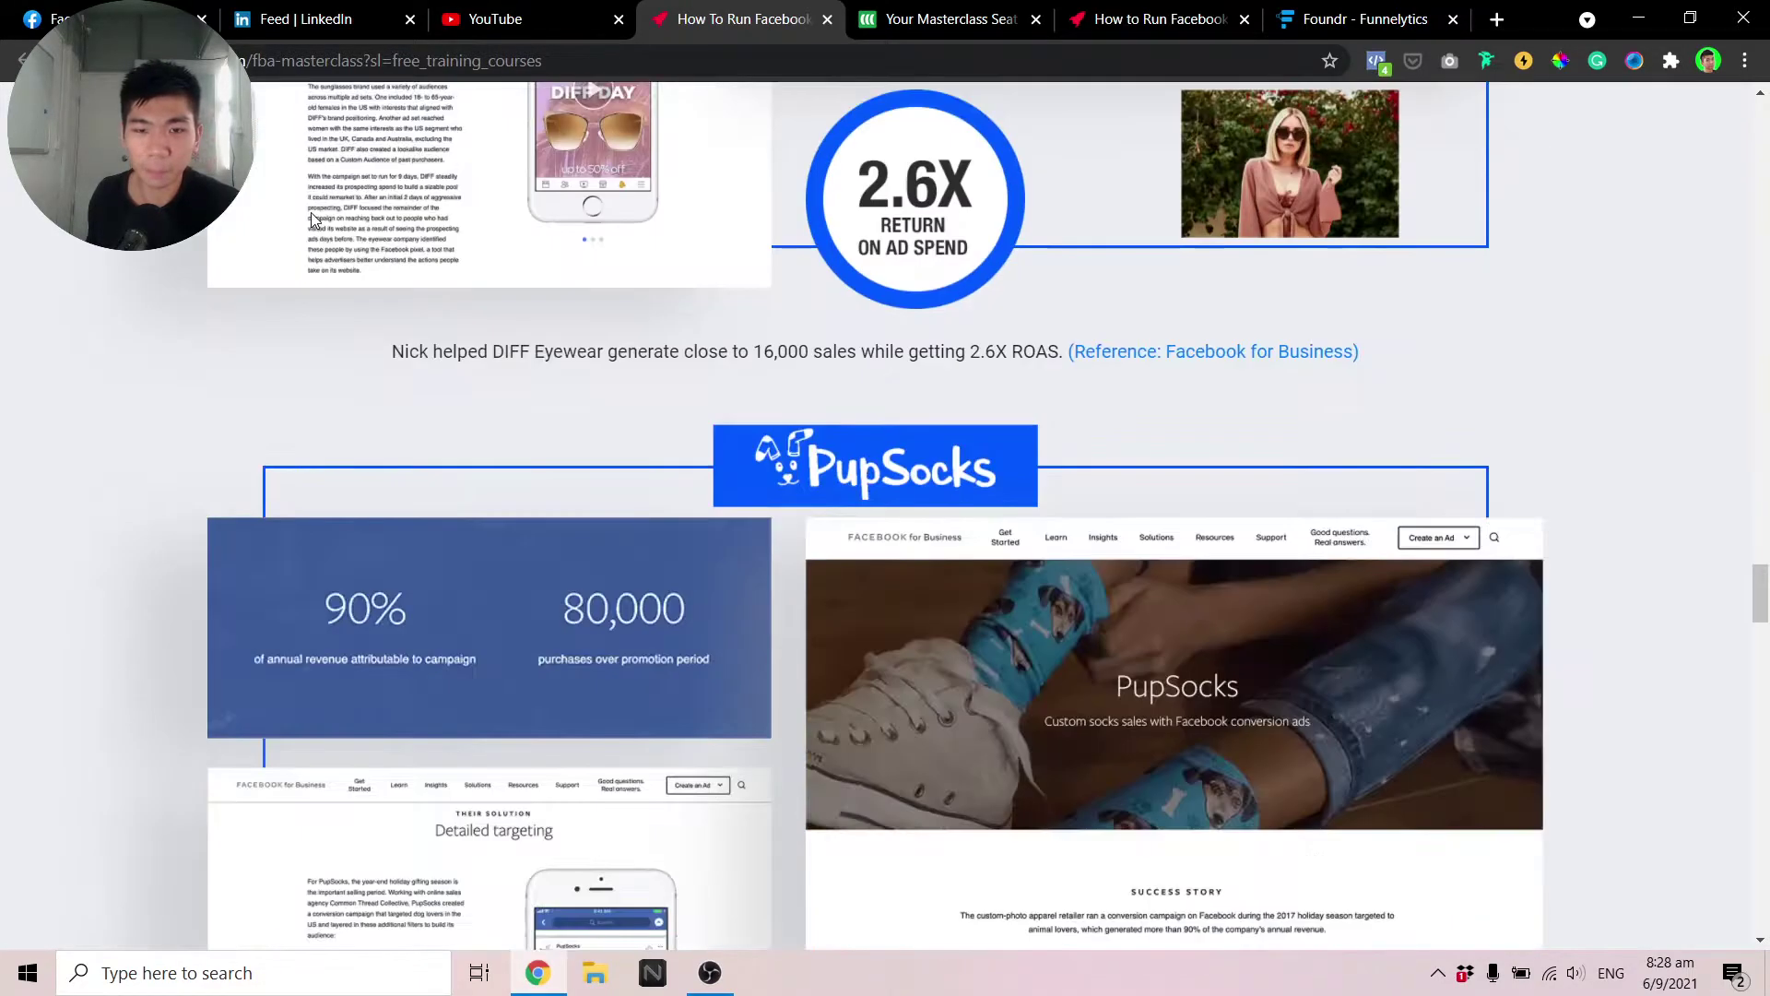
# Read the student video testimonials, highlighting the success stories including "Quadrupled the warehouse"
pyautogui.scroll(-12, 319, 213)
pyautogui.scroll(3, 320, 212)
pyautogui.moveTo(881, 235); pyautogui.dragTo(1236, 411)
pyautogui.click(1347, 411)
pyautogui.scroll(-3, 1047, 293)
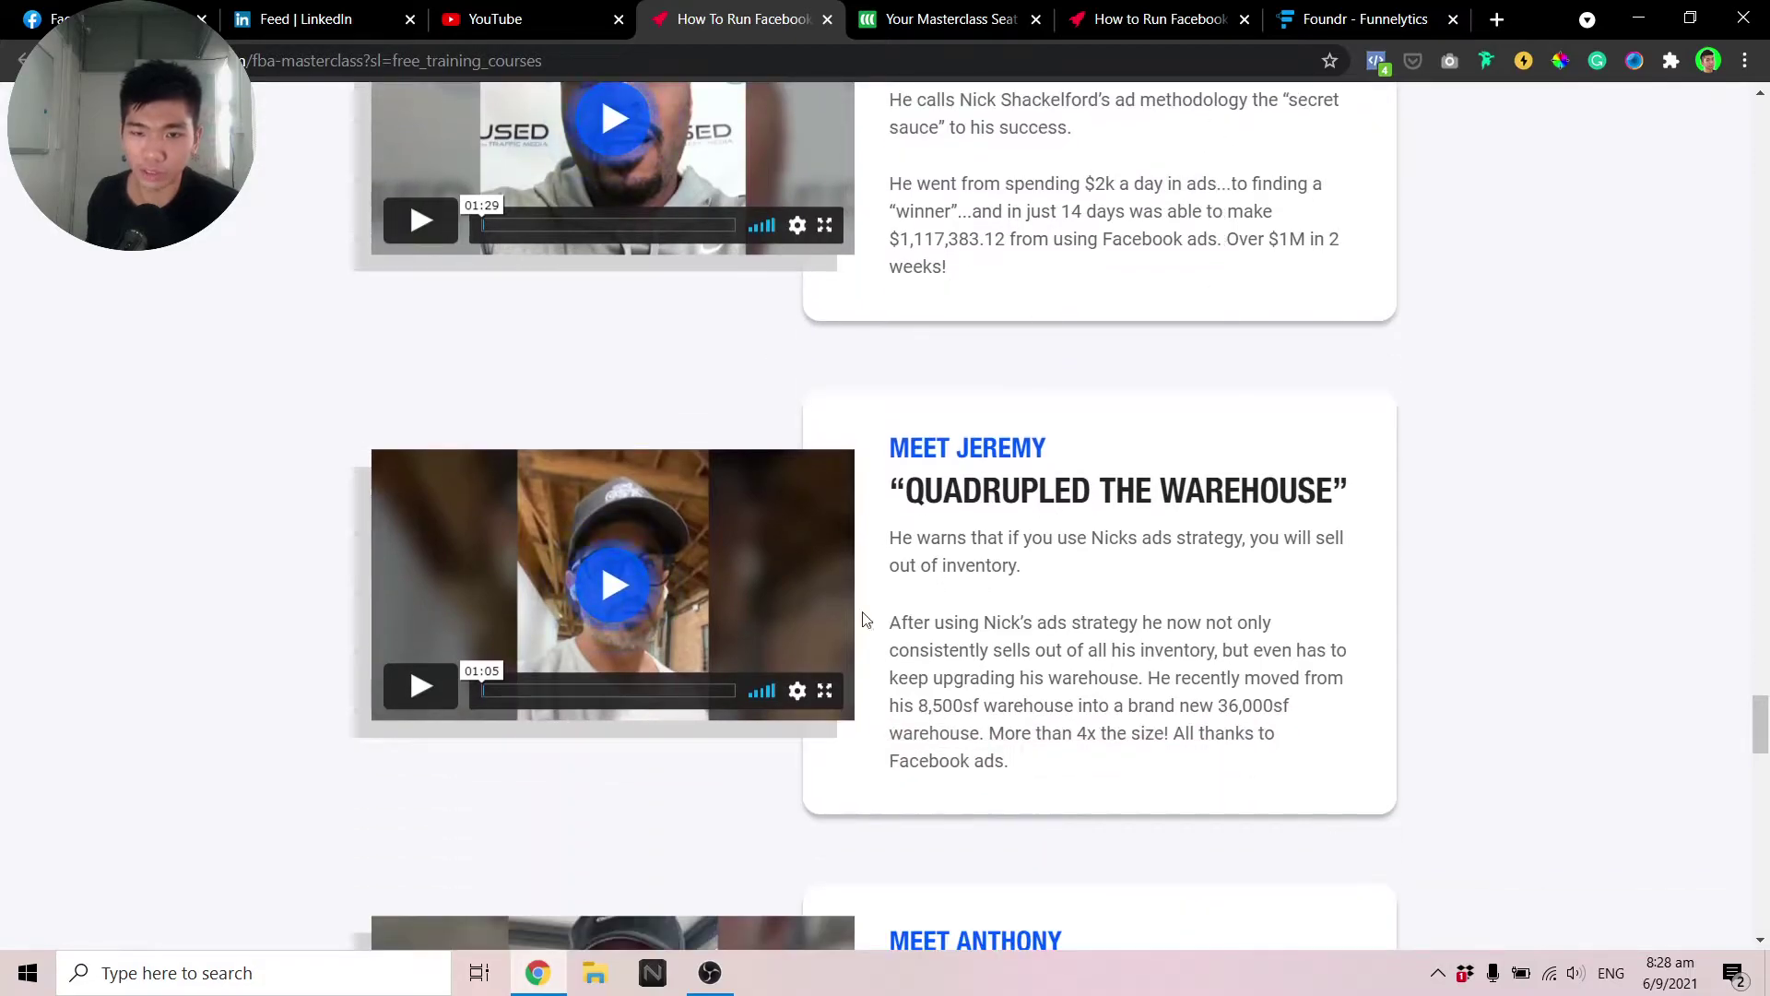
pyautogui.moveTo(889, 446); pyautogui.dragTo(1146, 572)
pyautogui.scroll(-8, 1145, 573)
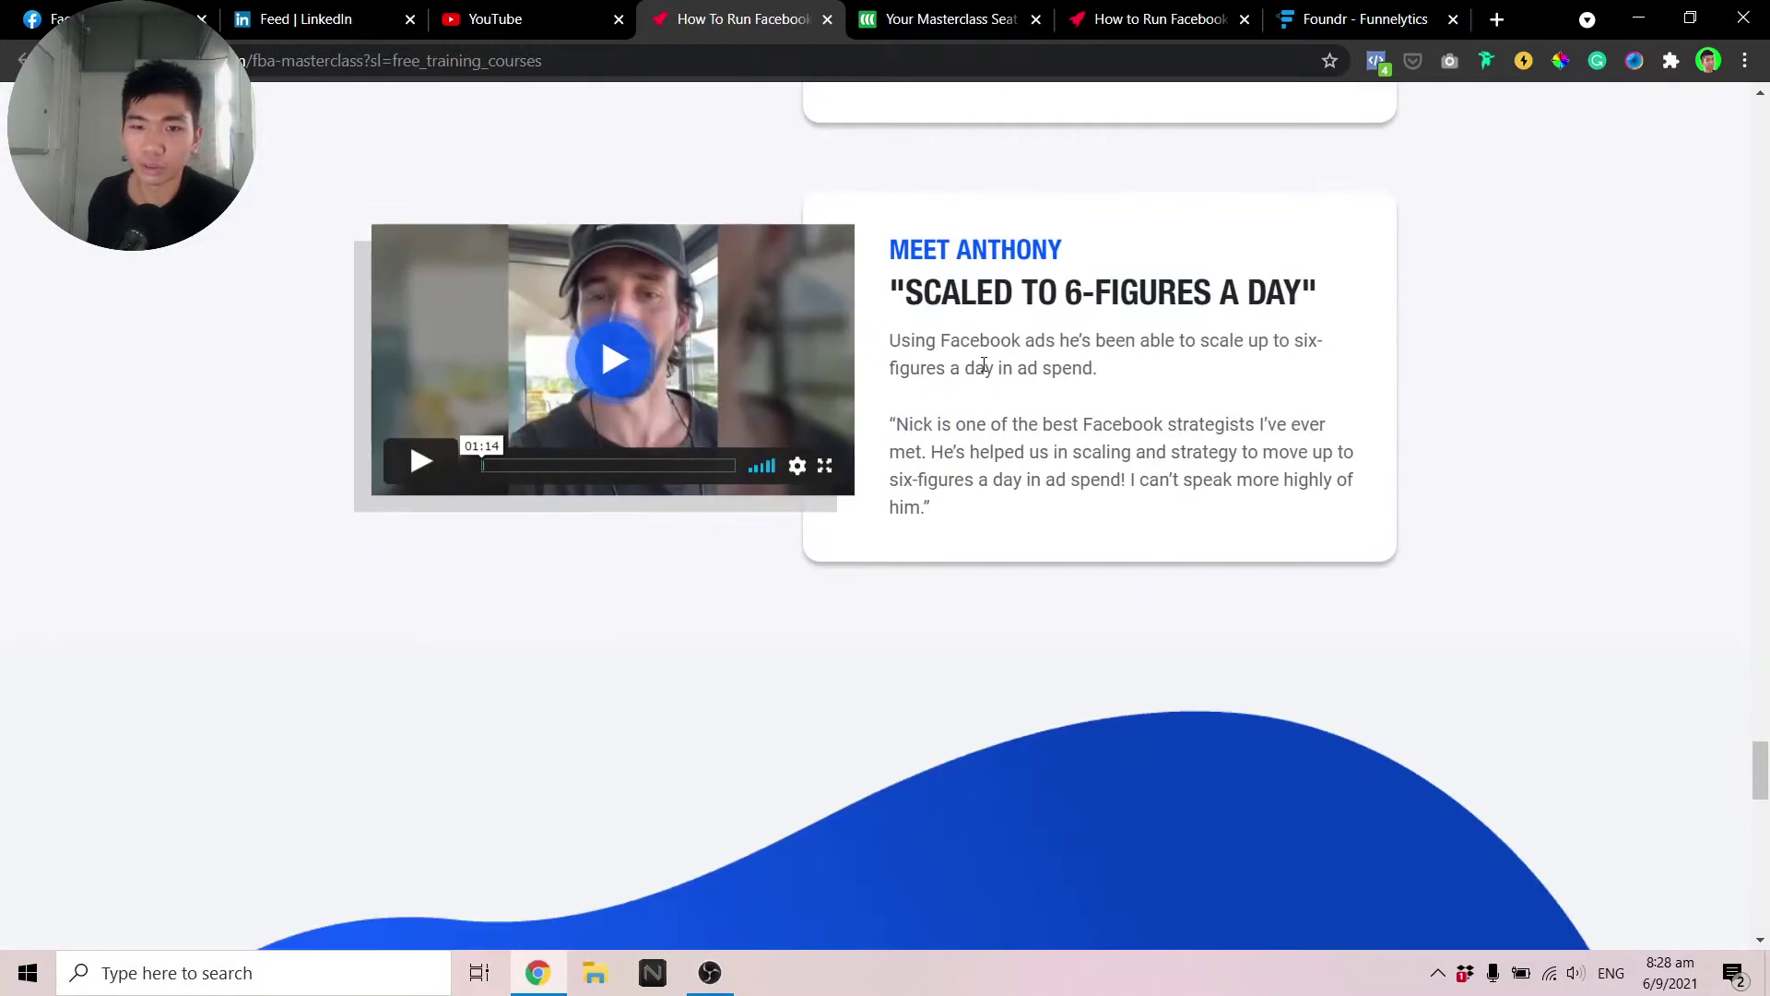
# Review the closing call-to-action banner and the Foundr Magazine section of the masterclass landing page
pyautogui.scroll(-9, 984, 369)
pyautogui.scroll(-4, 996, 367)
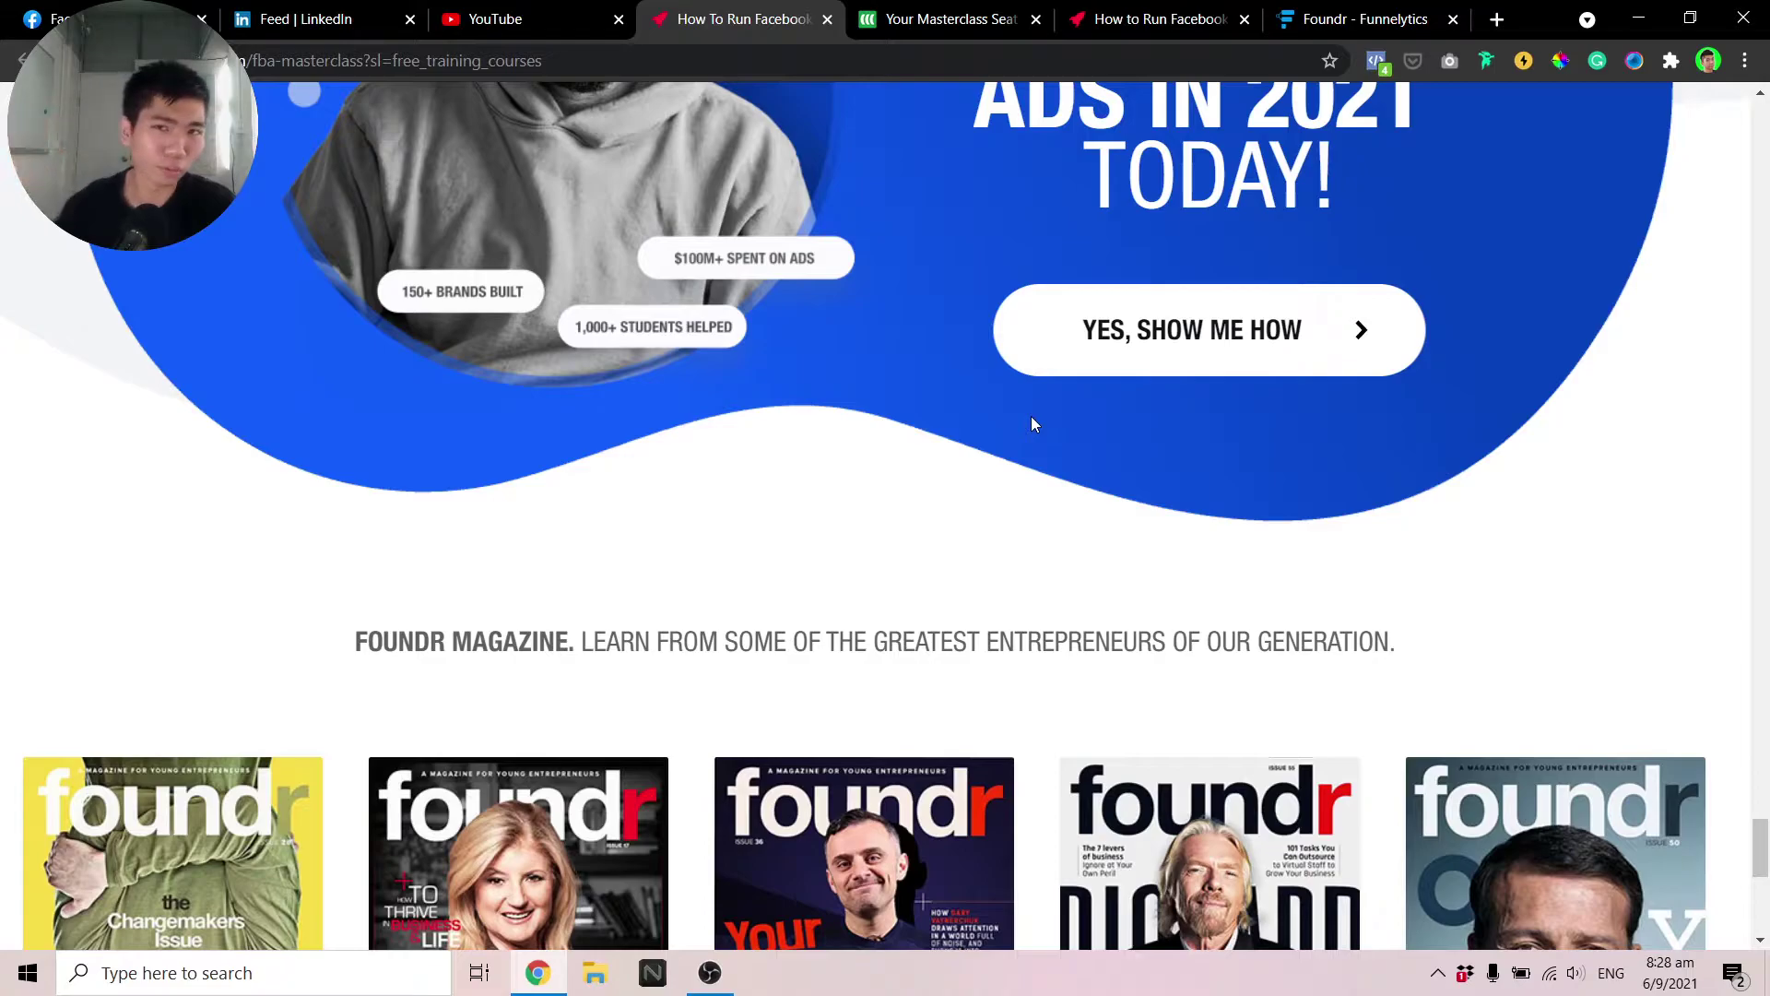
pyautogui.scroll(5, 1034, 412)
pyautogui.scroll(-5, 1097, 397)
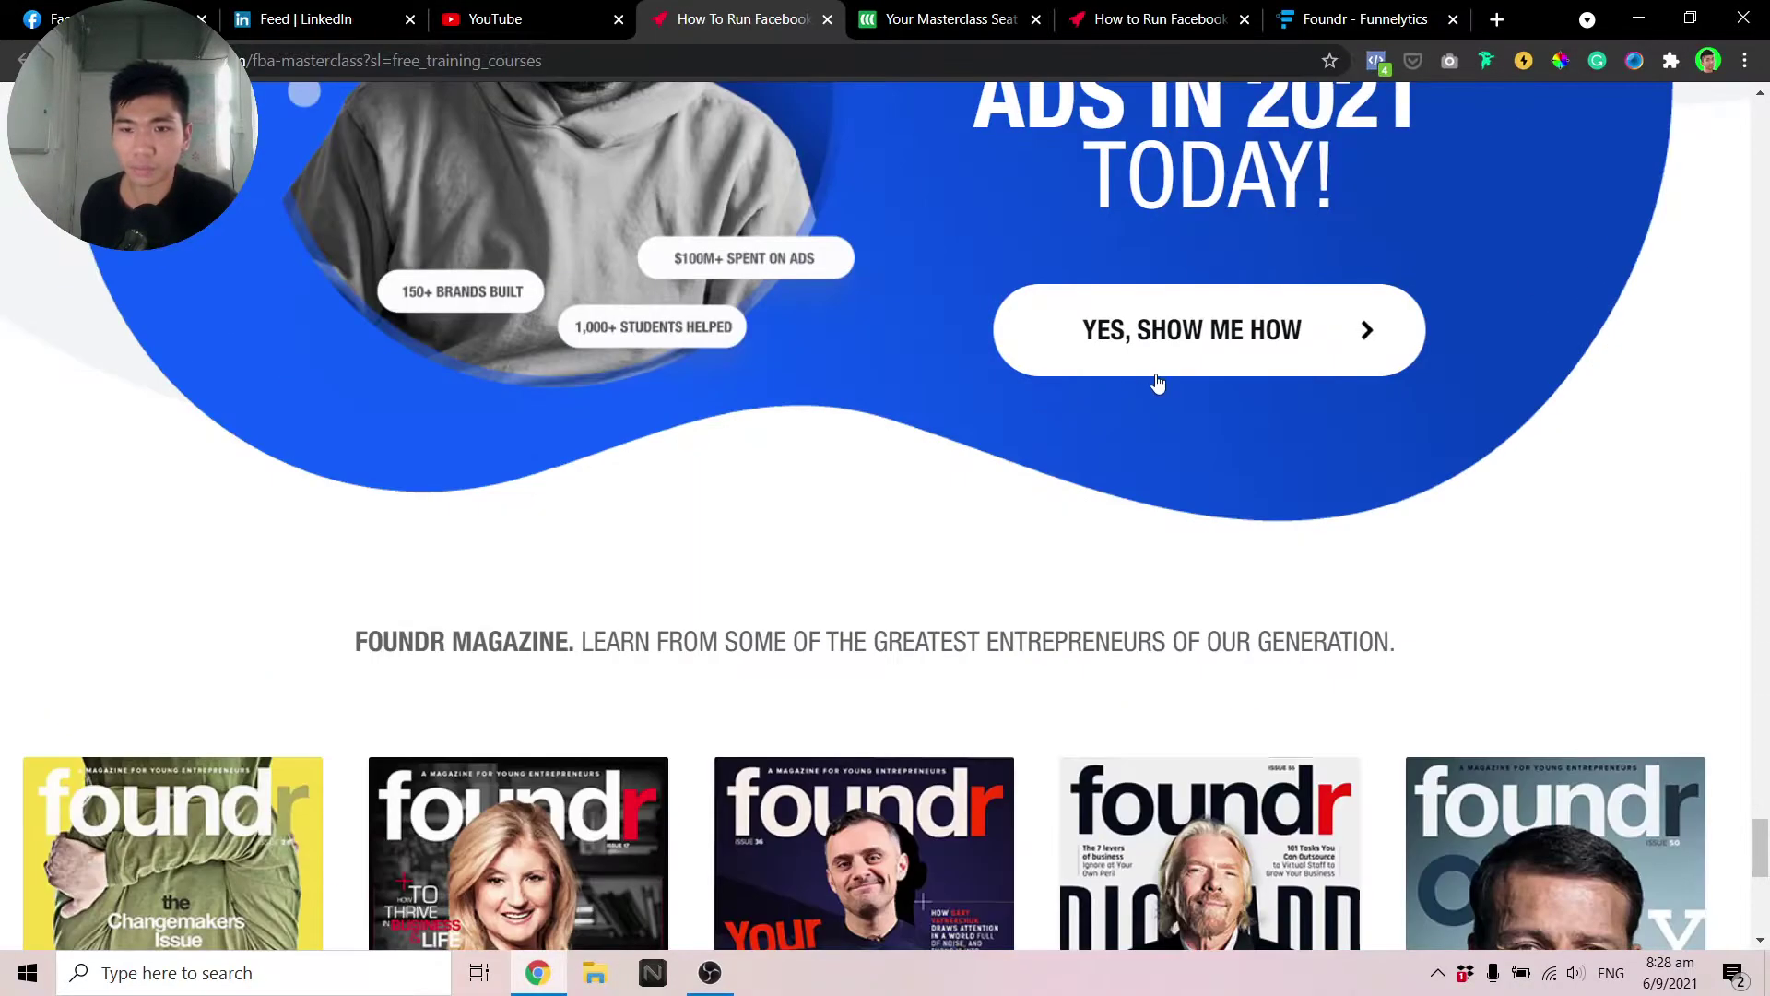
# Open the masterclass registration form from the closing call to action, inspect its full name and e-mail fields, and close it
pyautogui.click(1167, 372)
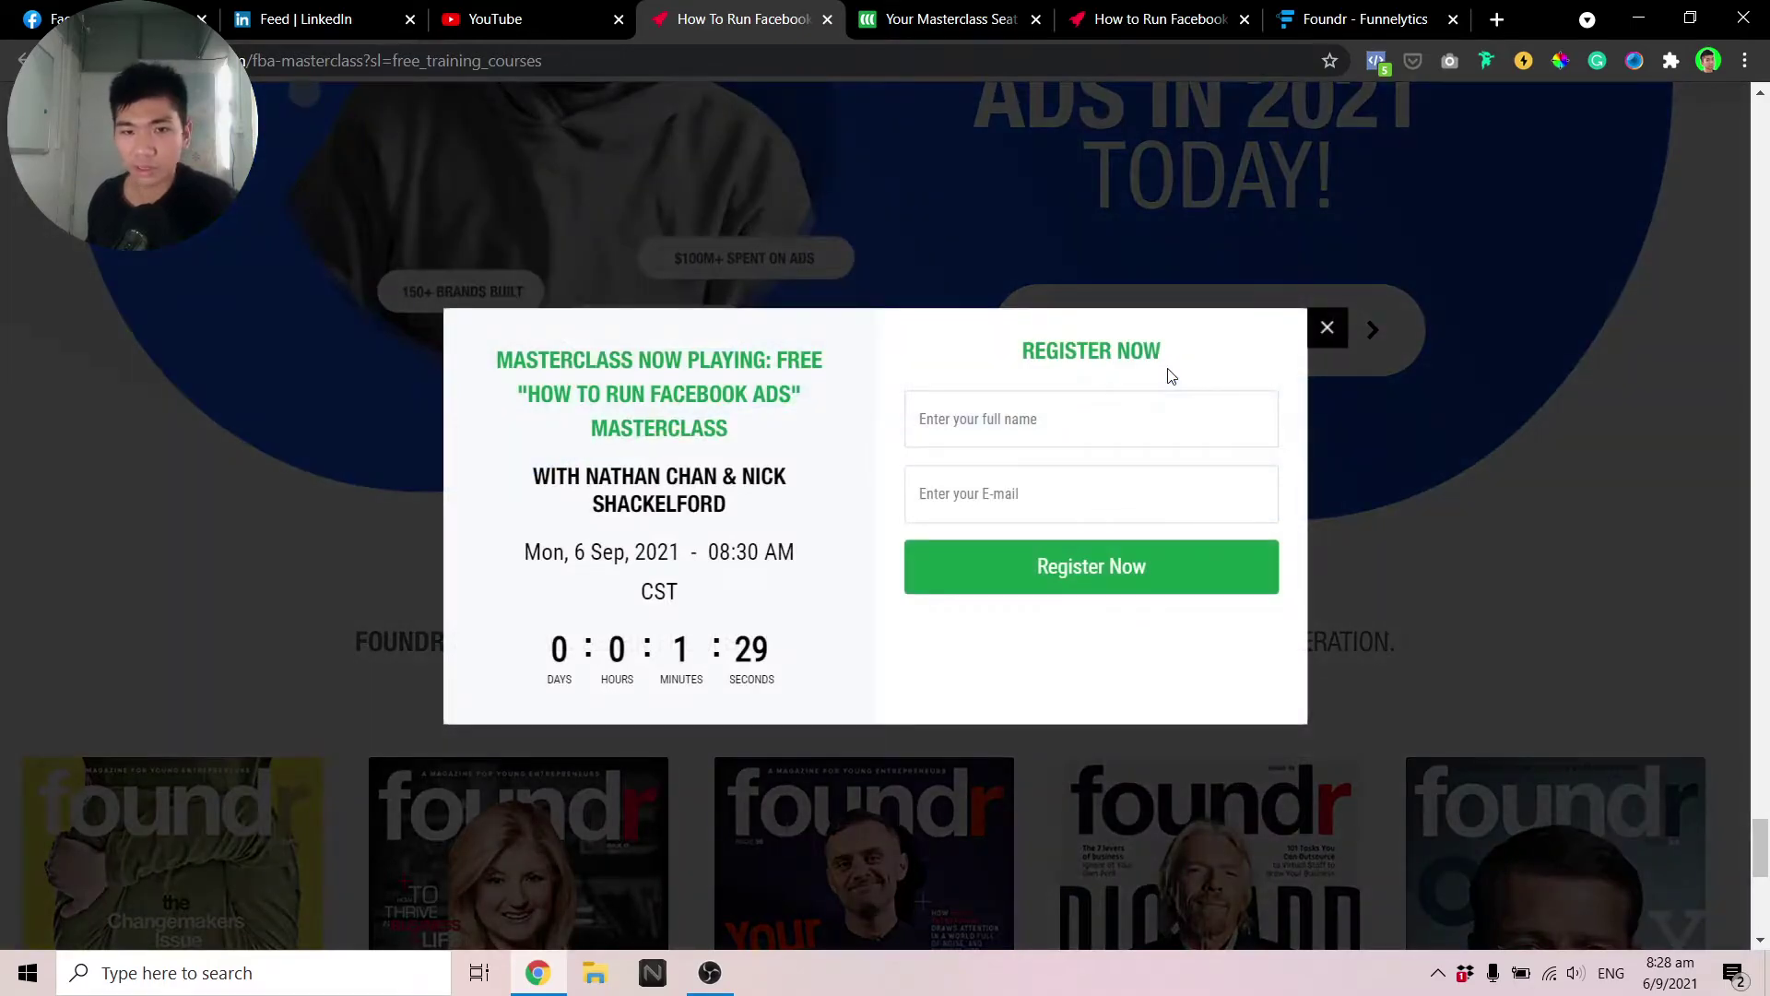
pyautogui.click(1060, 401)
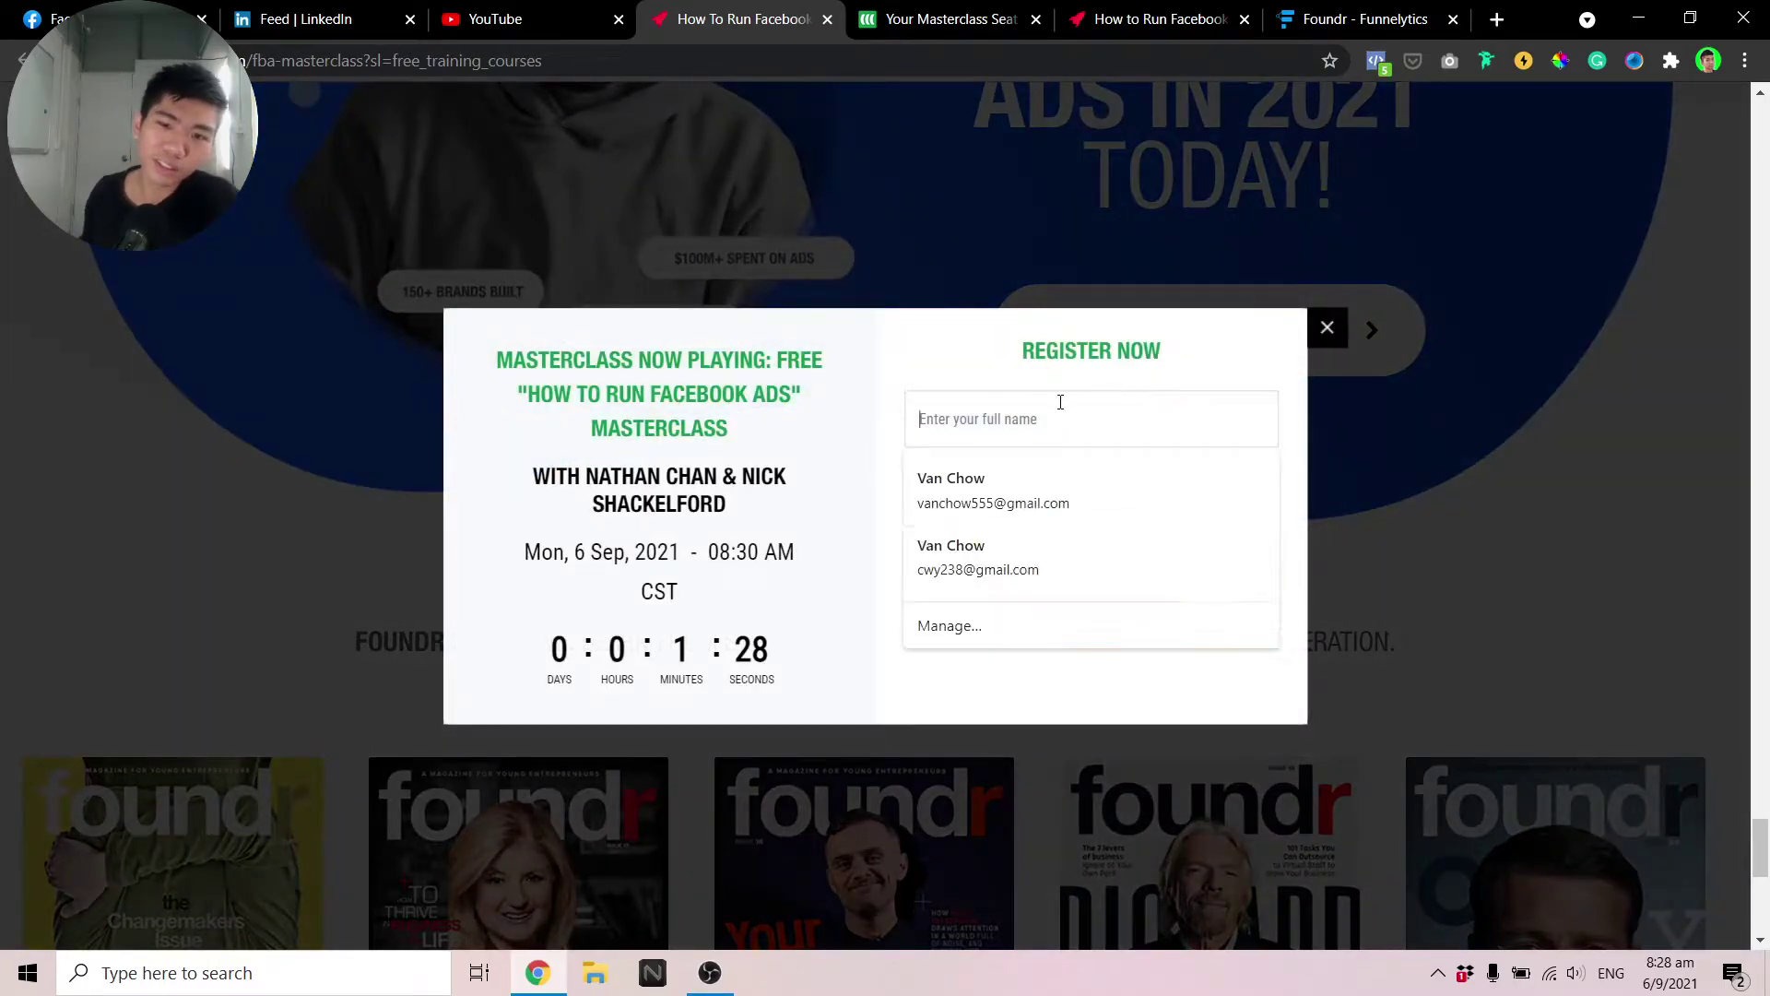
pyautogui.click(1119, 328)
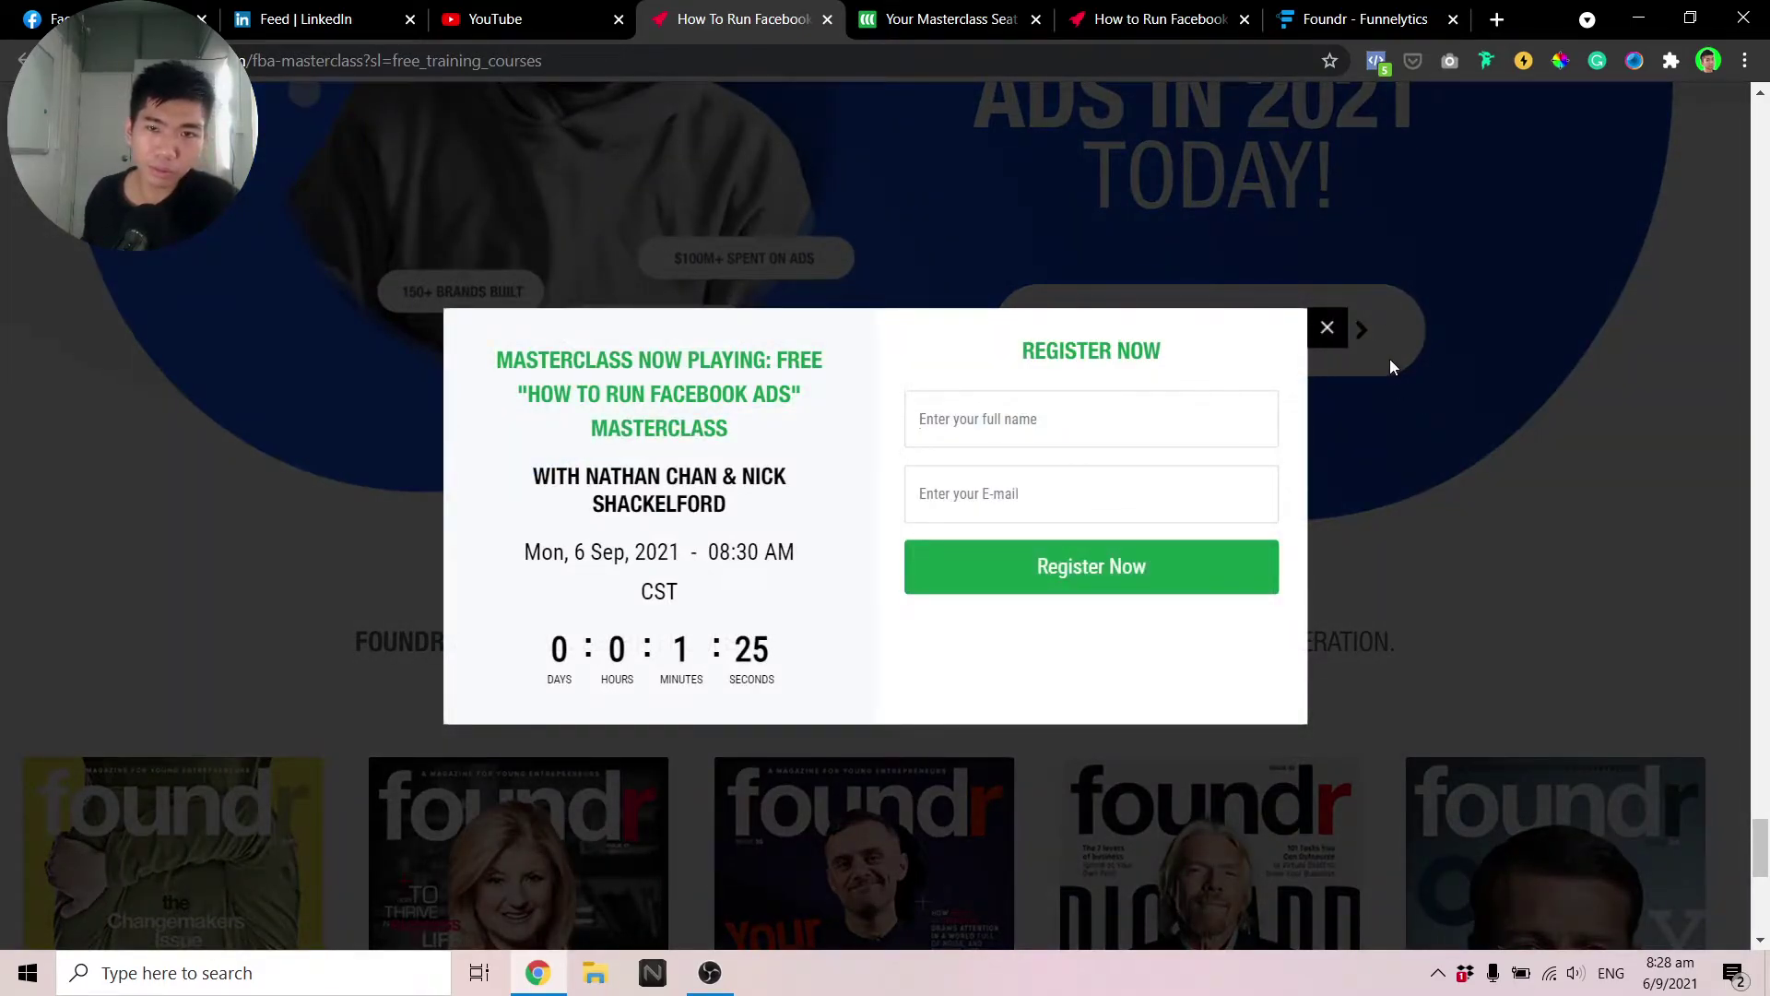
pyautogui.click(1327, 327)
# Review the registration confirmation page, highlighting the scheduled date and time and checking the webinar link and calendar options
pyautogui.click(1008, 11)
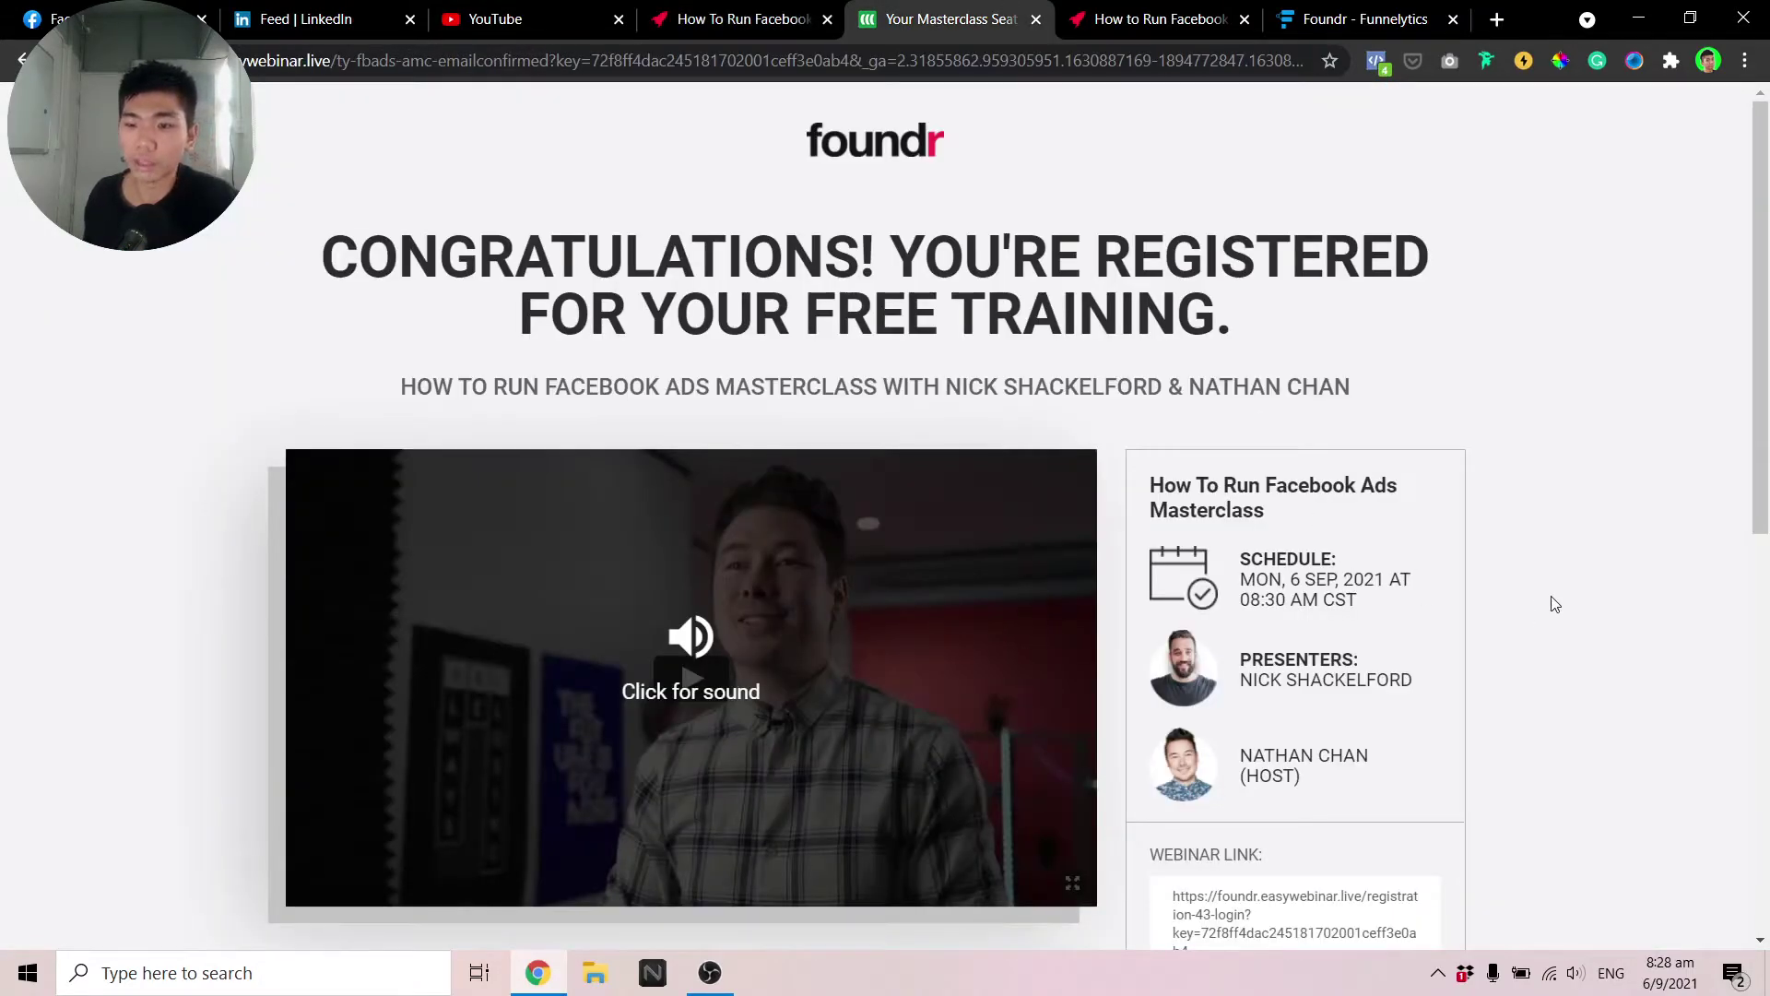
pyautogui.scroll(-5, 1555, 604)
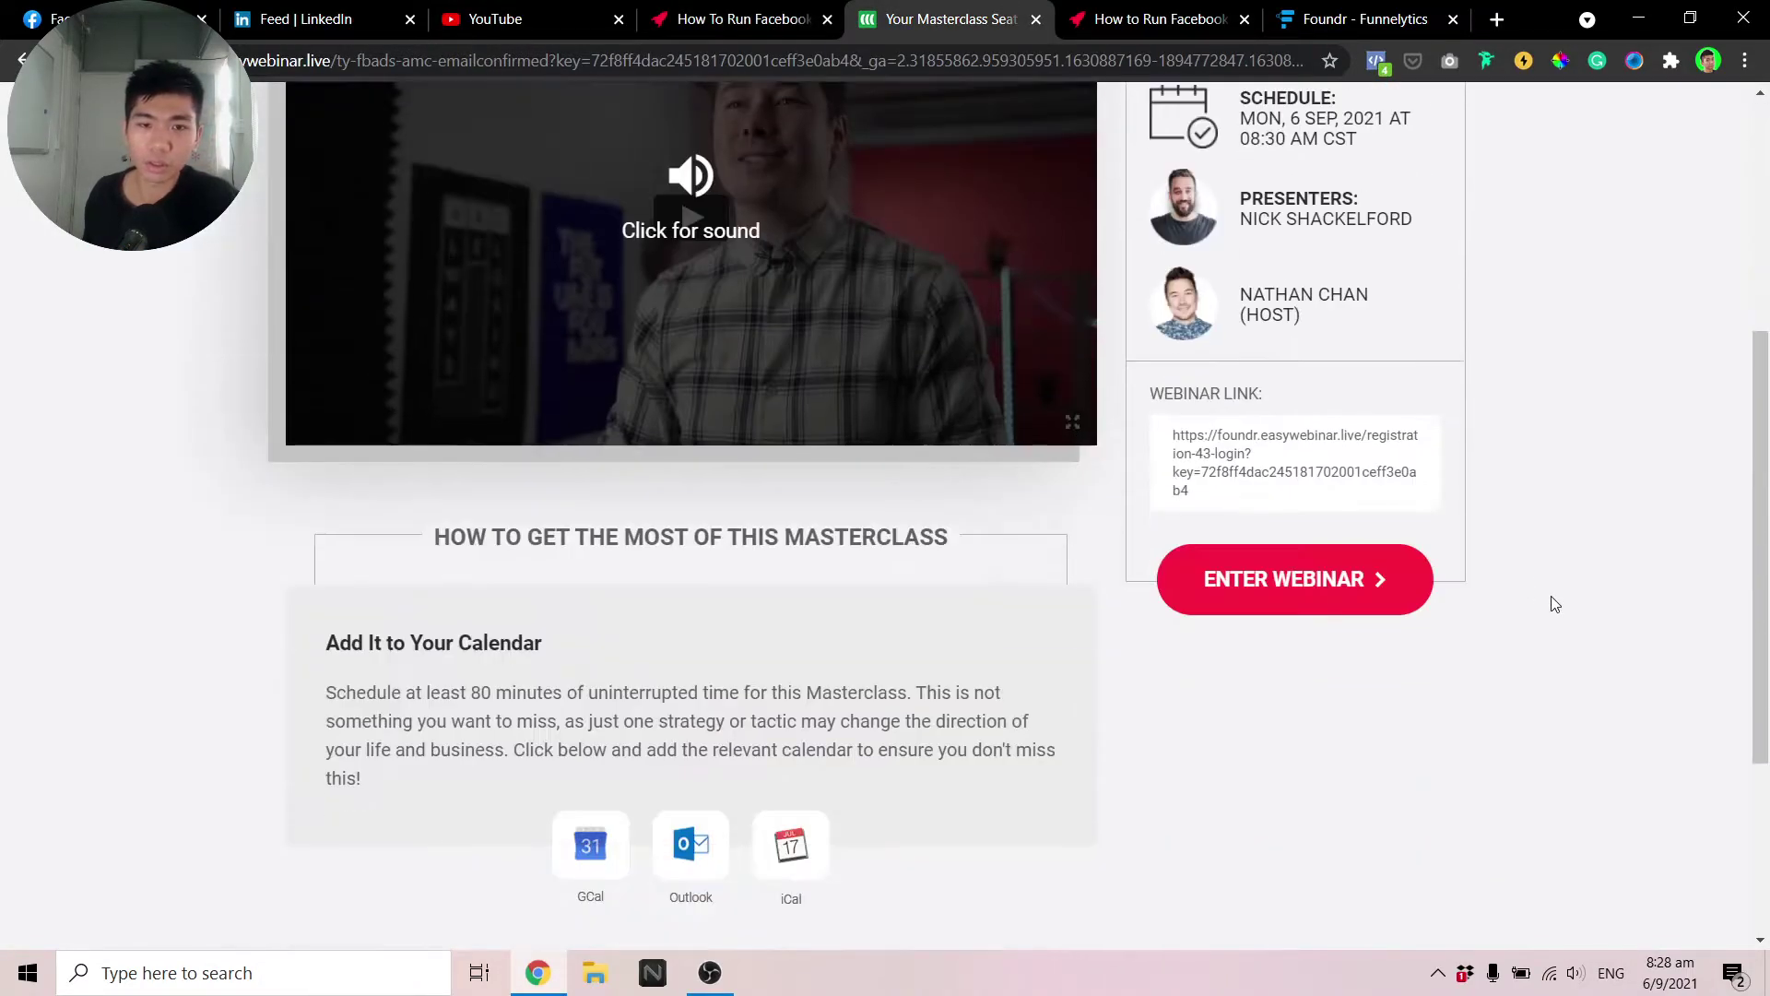
pyautogui.scroll(4, 1554, 604)
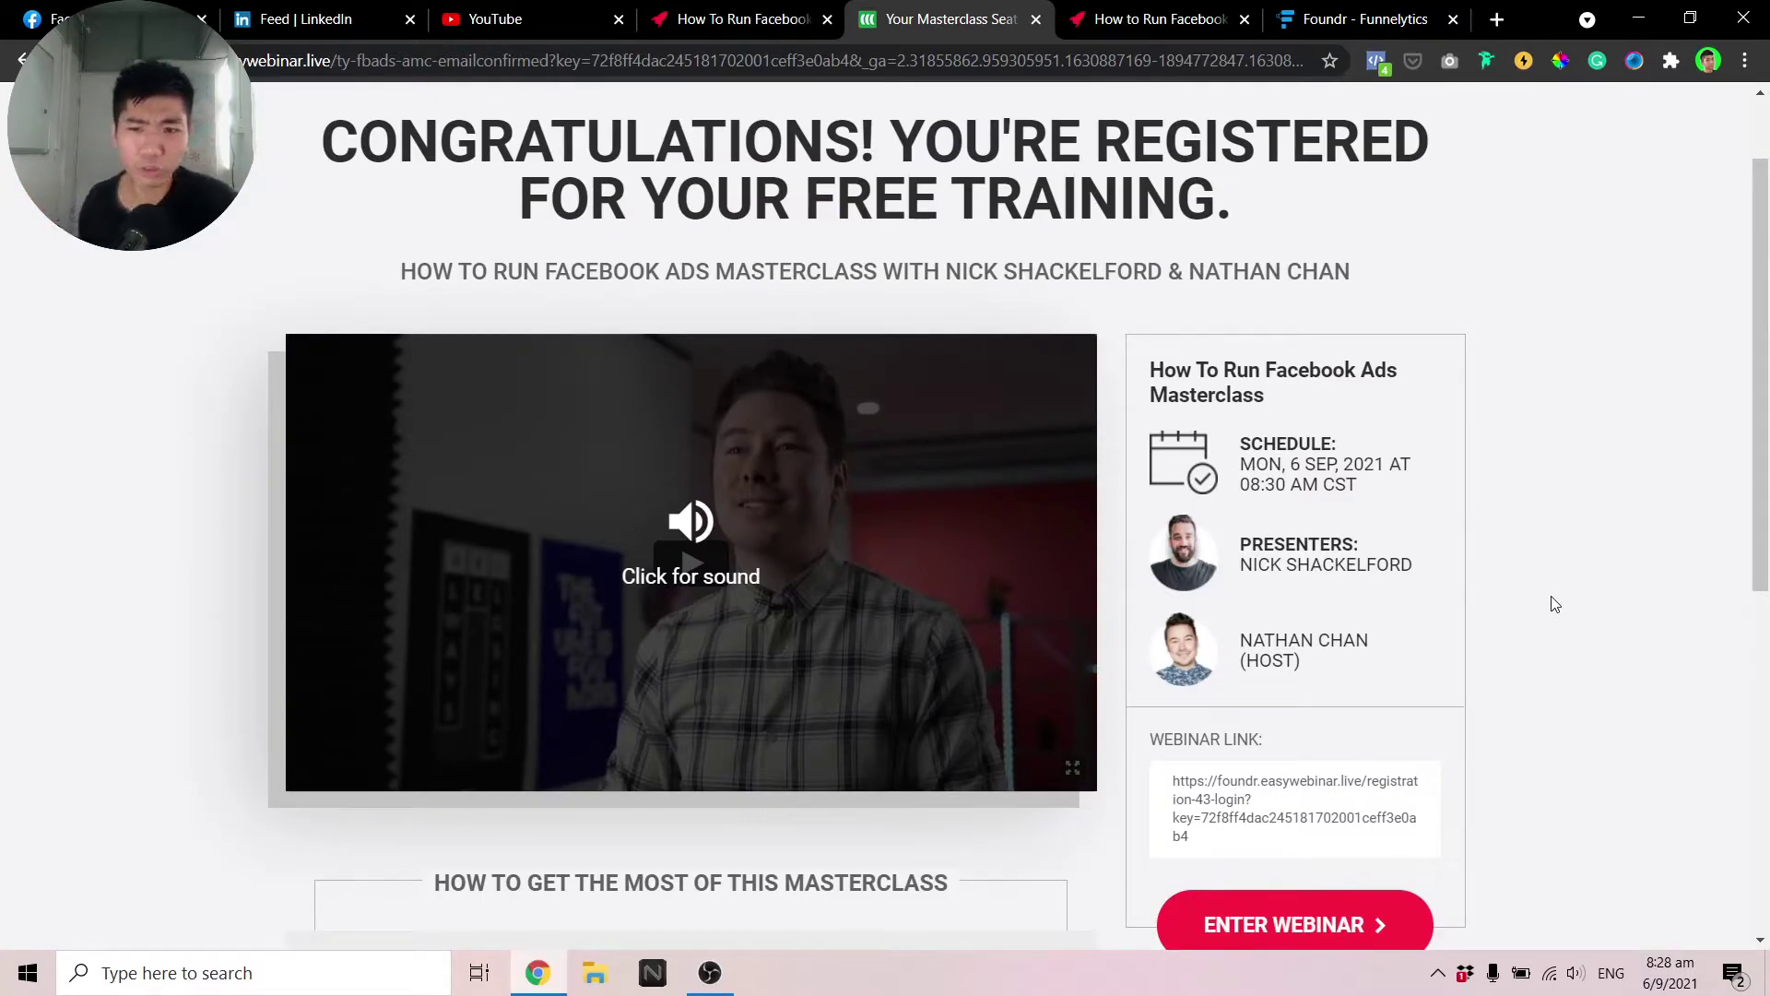
pyautogui.moveTo(1377, 496); pyautogui.dragTo(1222, 453)
pyautogui.moveTo(1221, 454); pyautogui.dragTo(1235, 472)
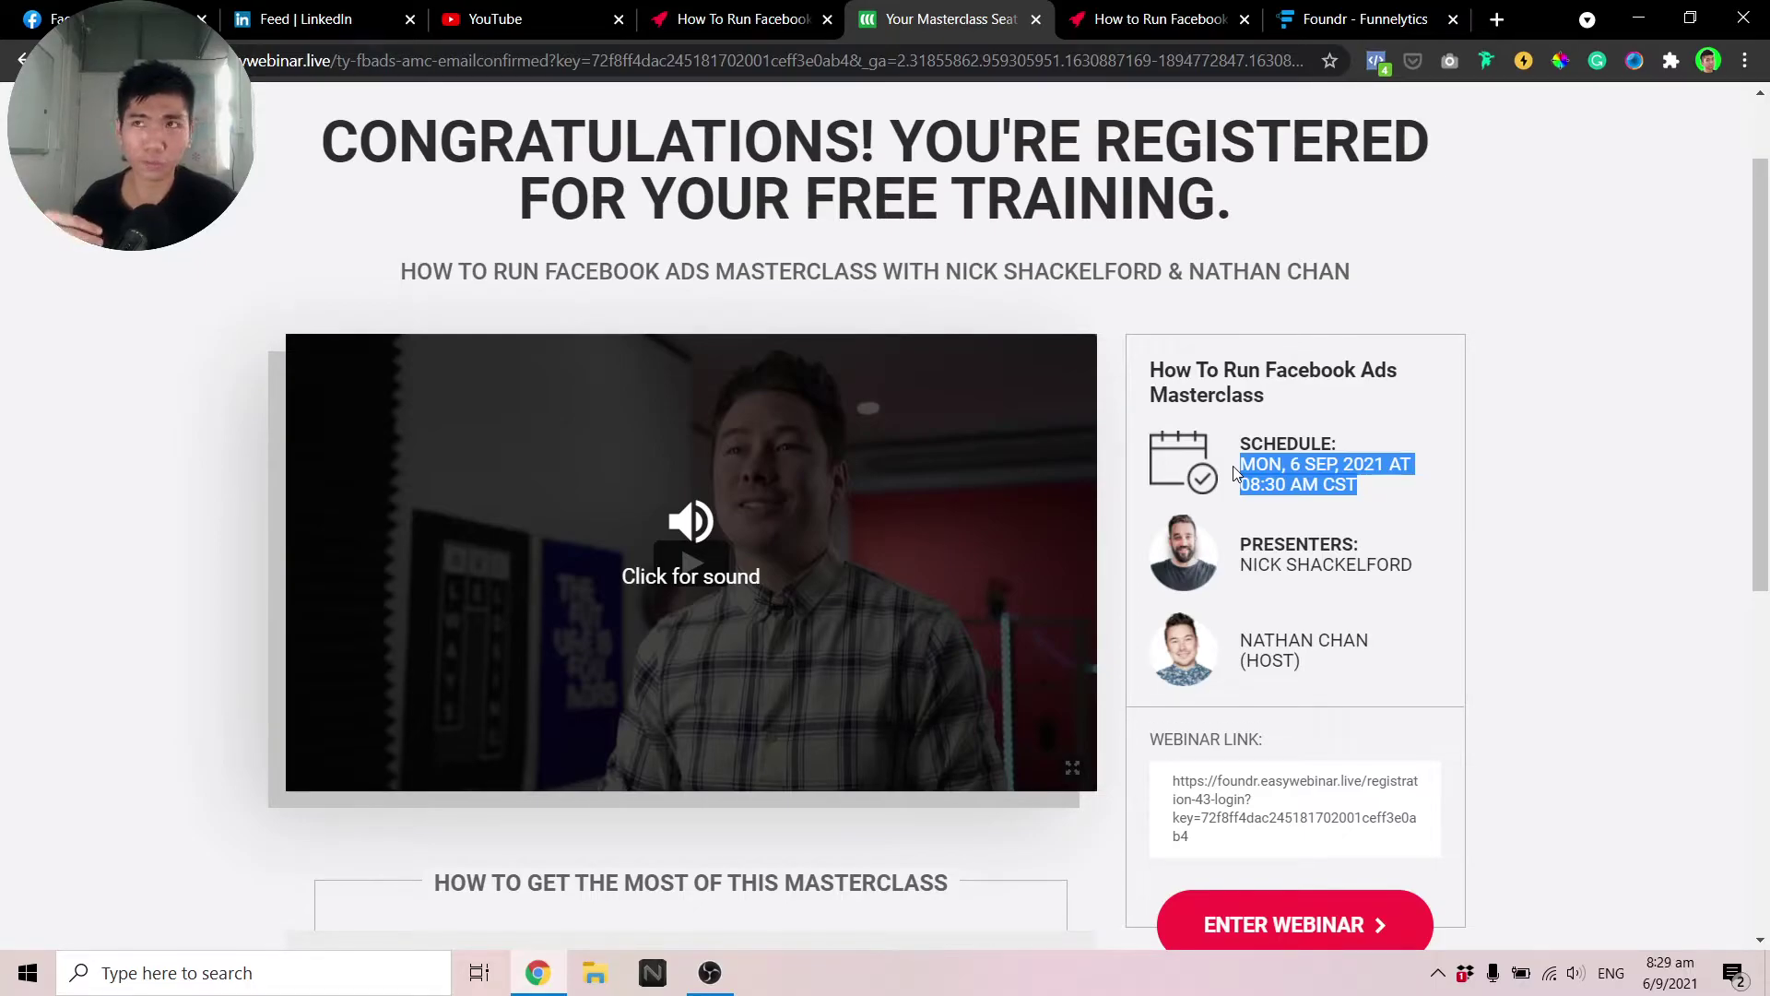
pyautogui.scroll(-5, 1235, 472)
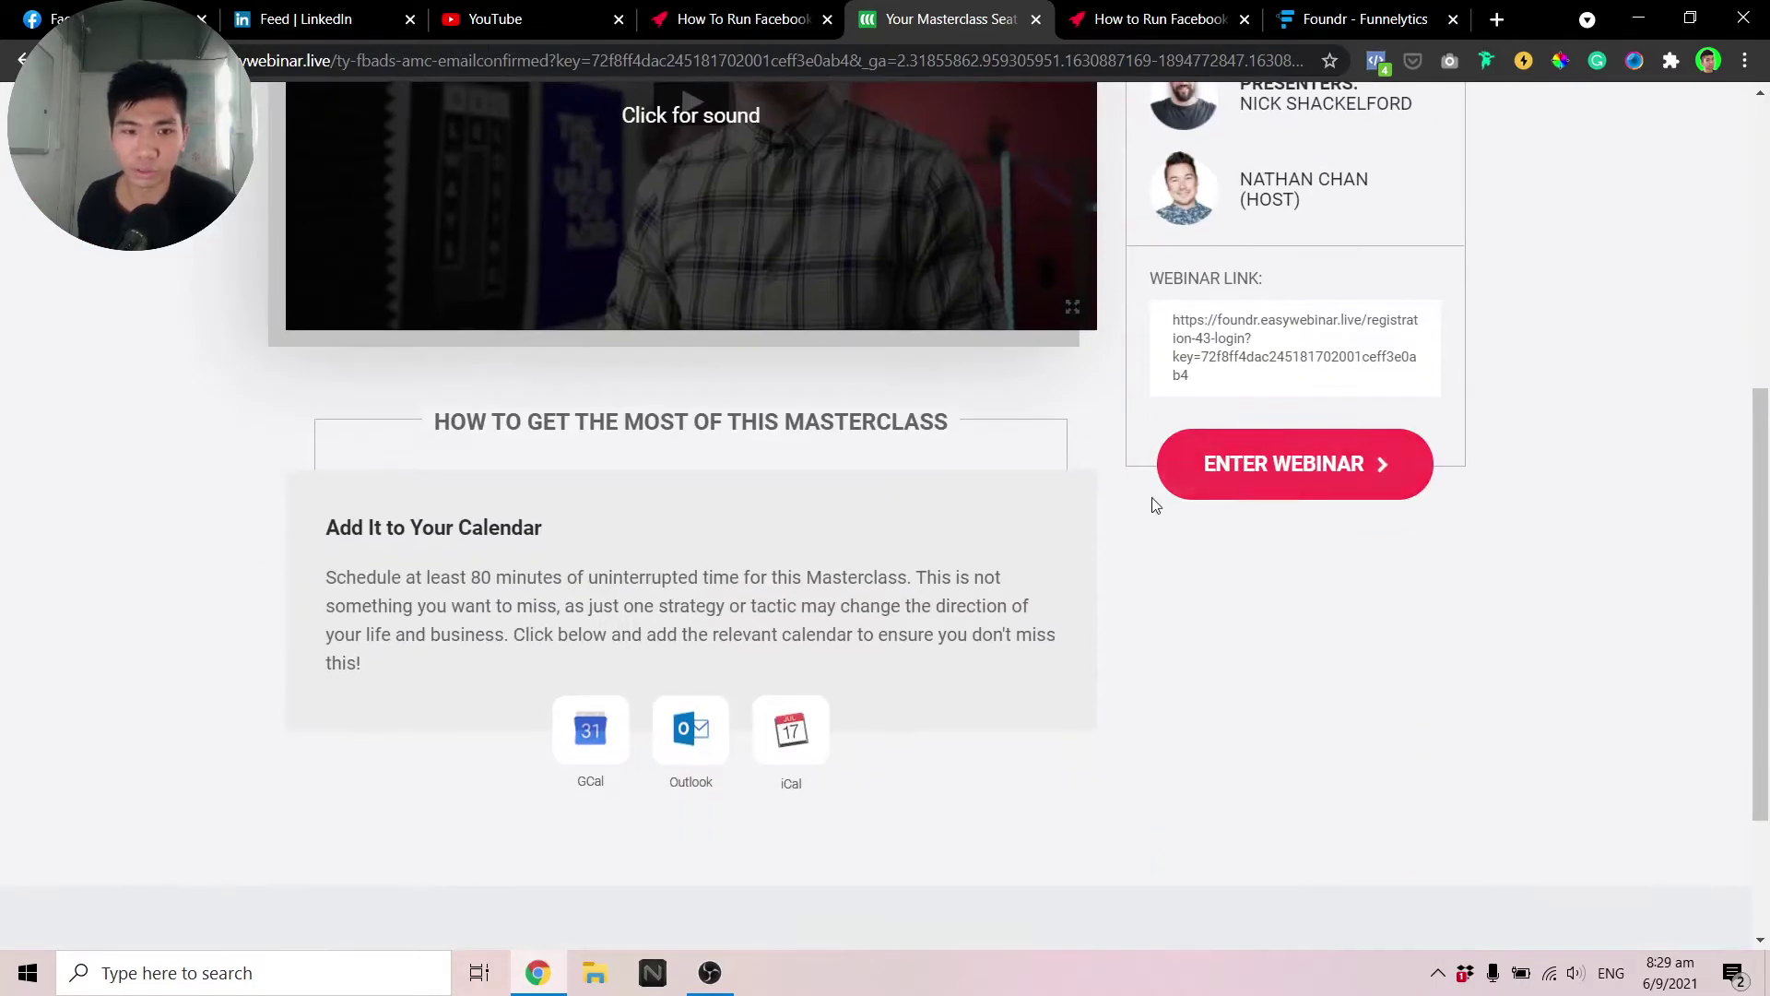
pyautogui.scroll(6, 881, 498)
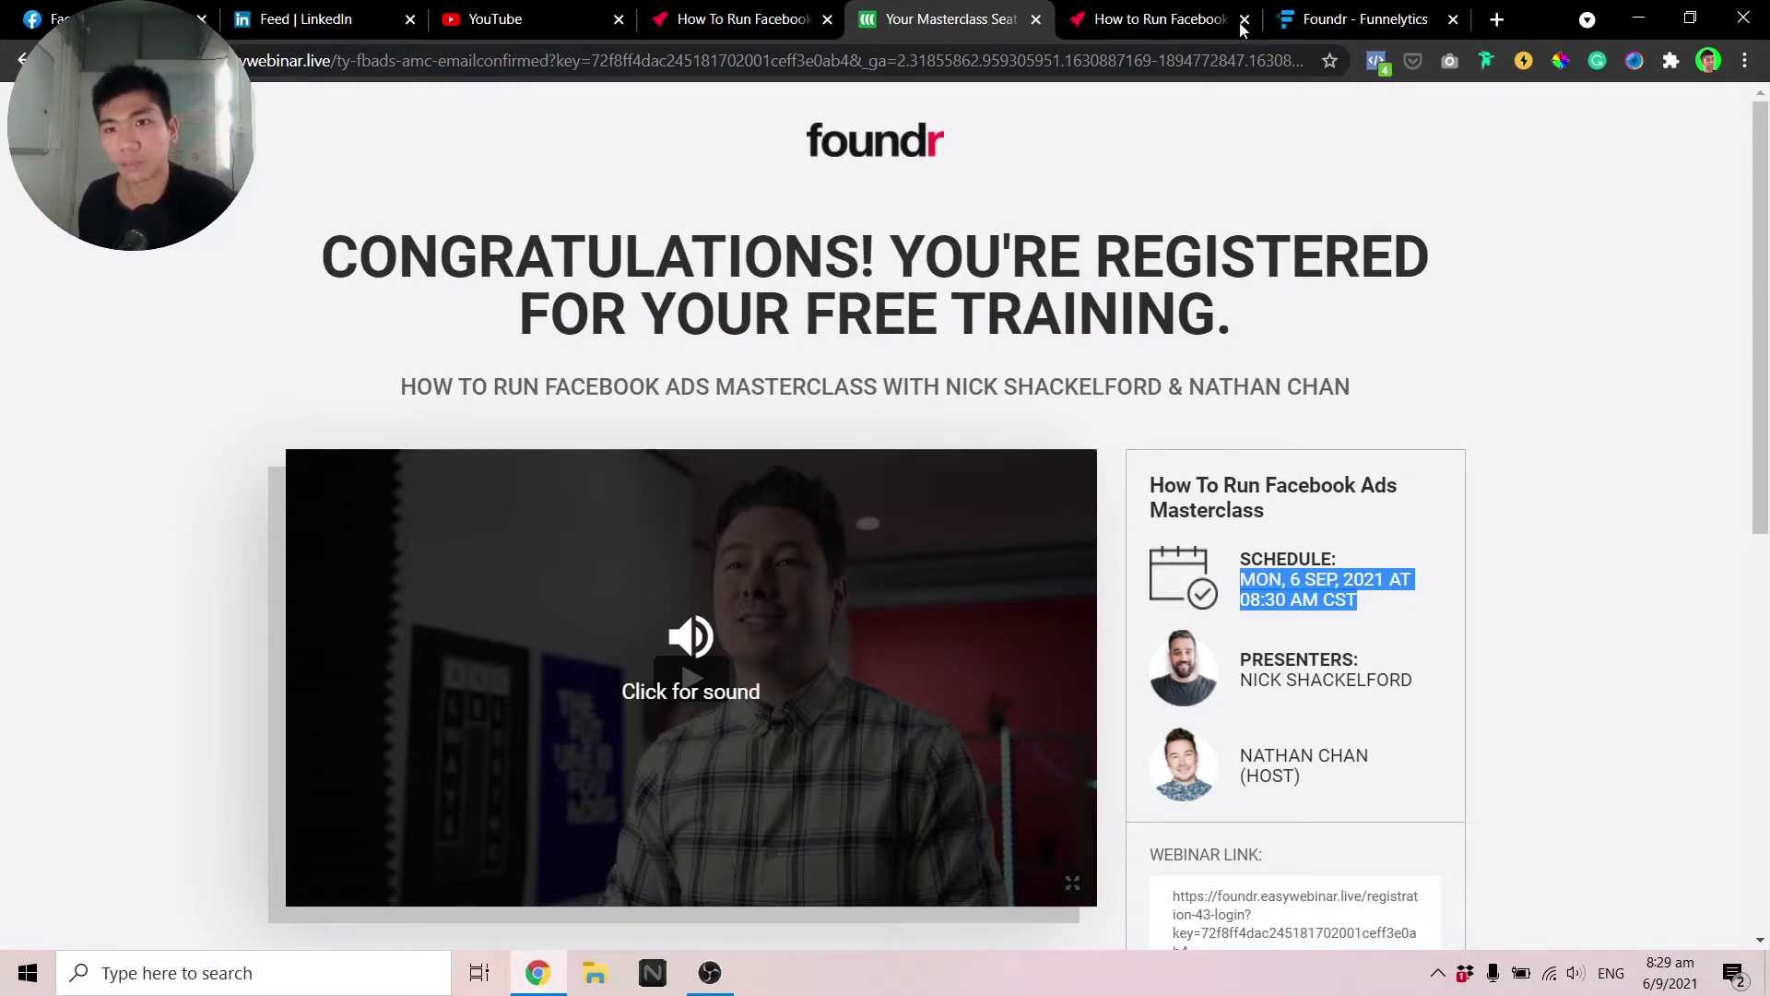
# Switch to the Foundr funnel map in Funnelytics and select the Webinar Replay page
pyautogui.click(1360, 19)
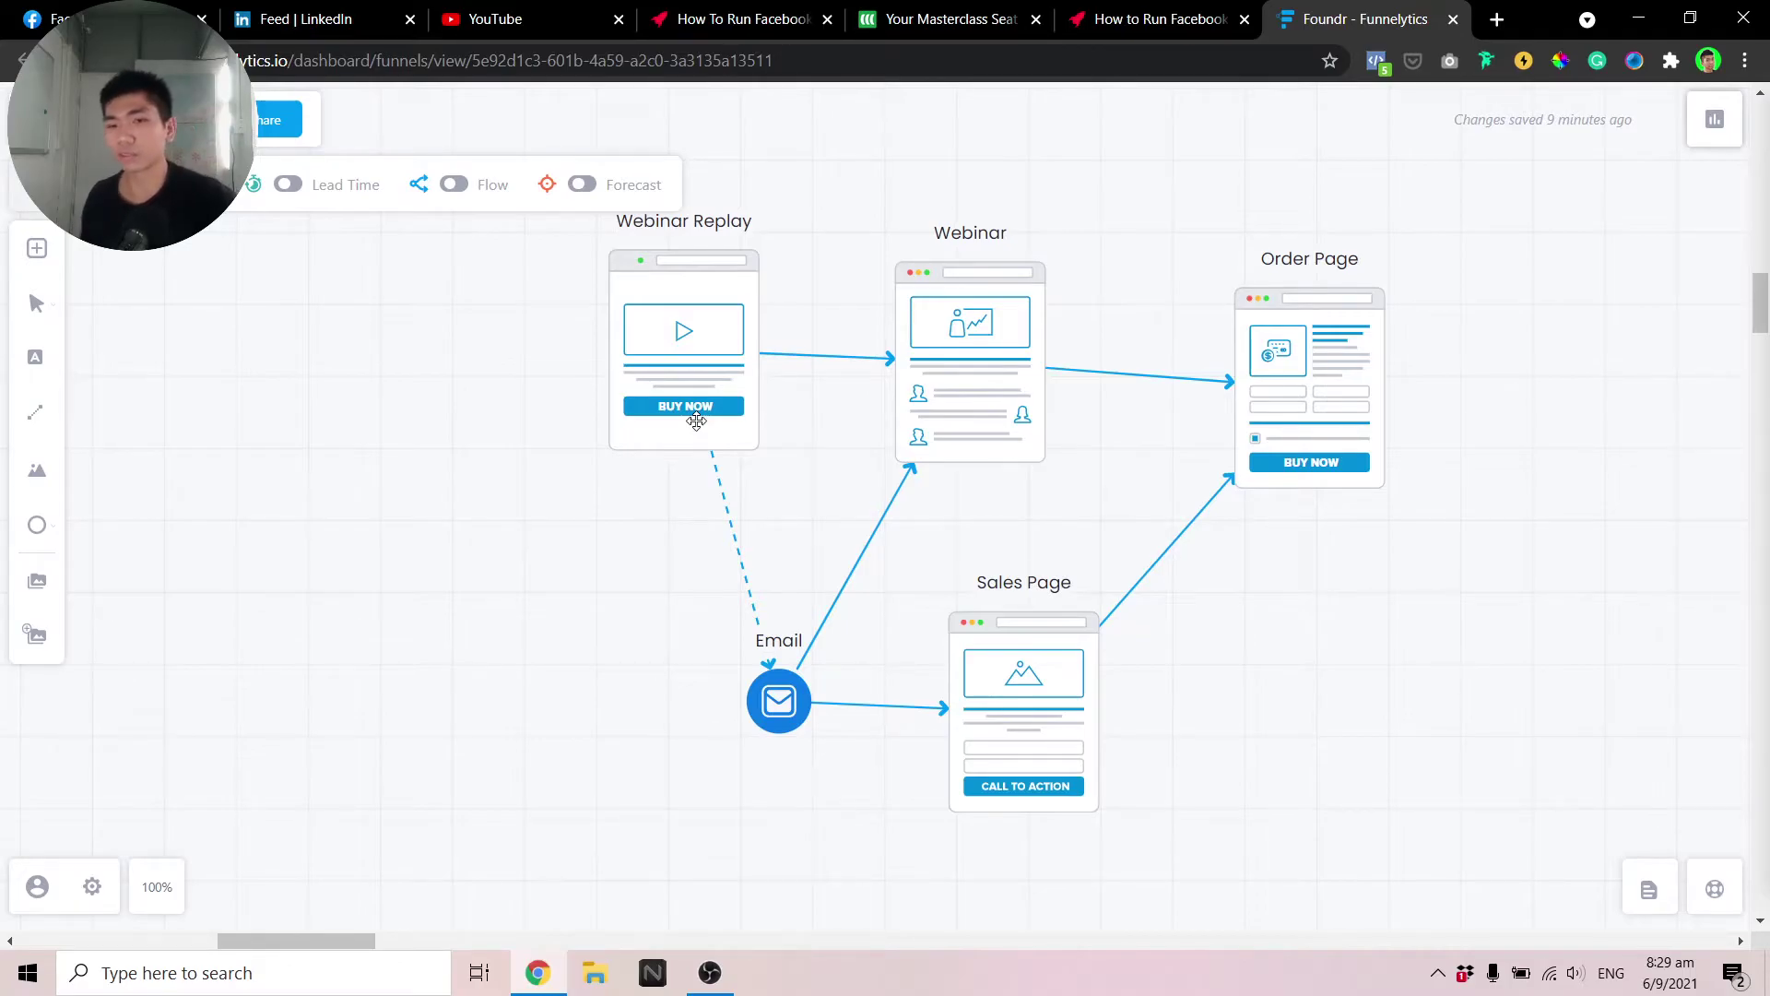
pyautogui.scroll(1, 696, 421)
pyautogui.click(728, 433)
pyautogui.scroll(-2, 790, 455)
pyautogui.scroll(2, 791, 456)
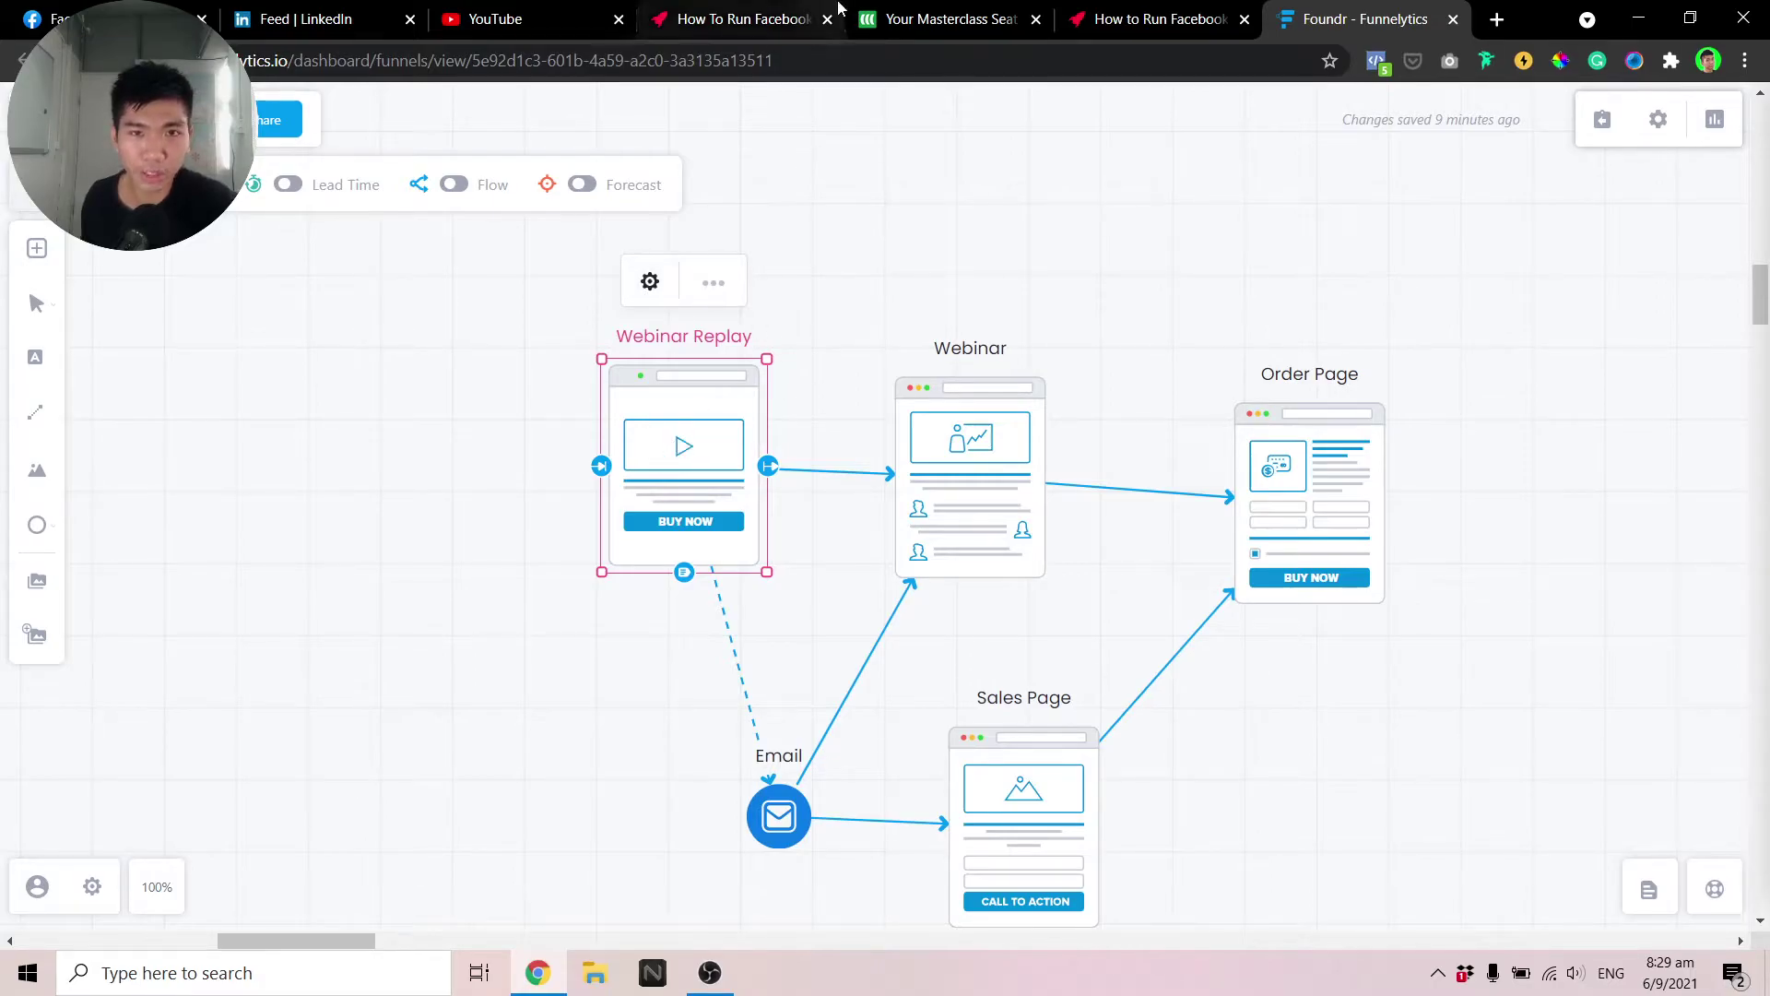
# Revisit the masterclass landing page's case studies, and select the Webinar page in the Funnelytics map
pyautogui.click(838, 9)
pyautogui.scroll(15, 960, 278)
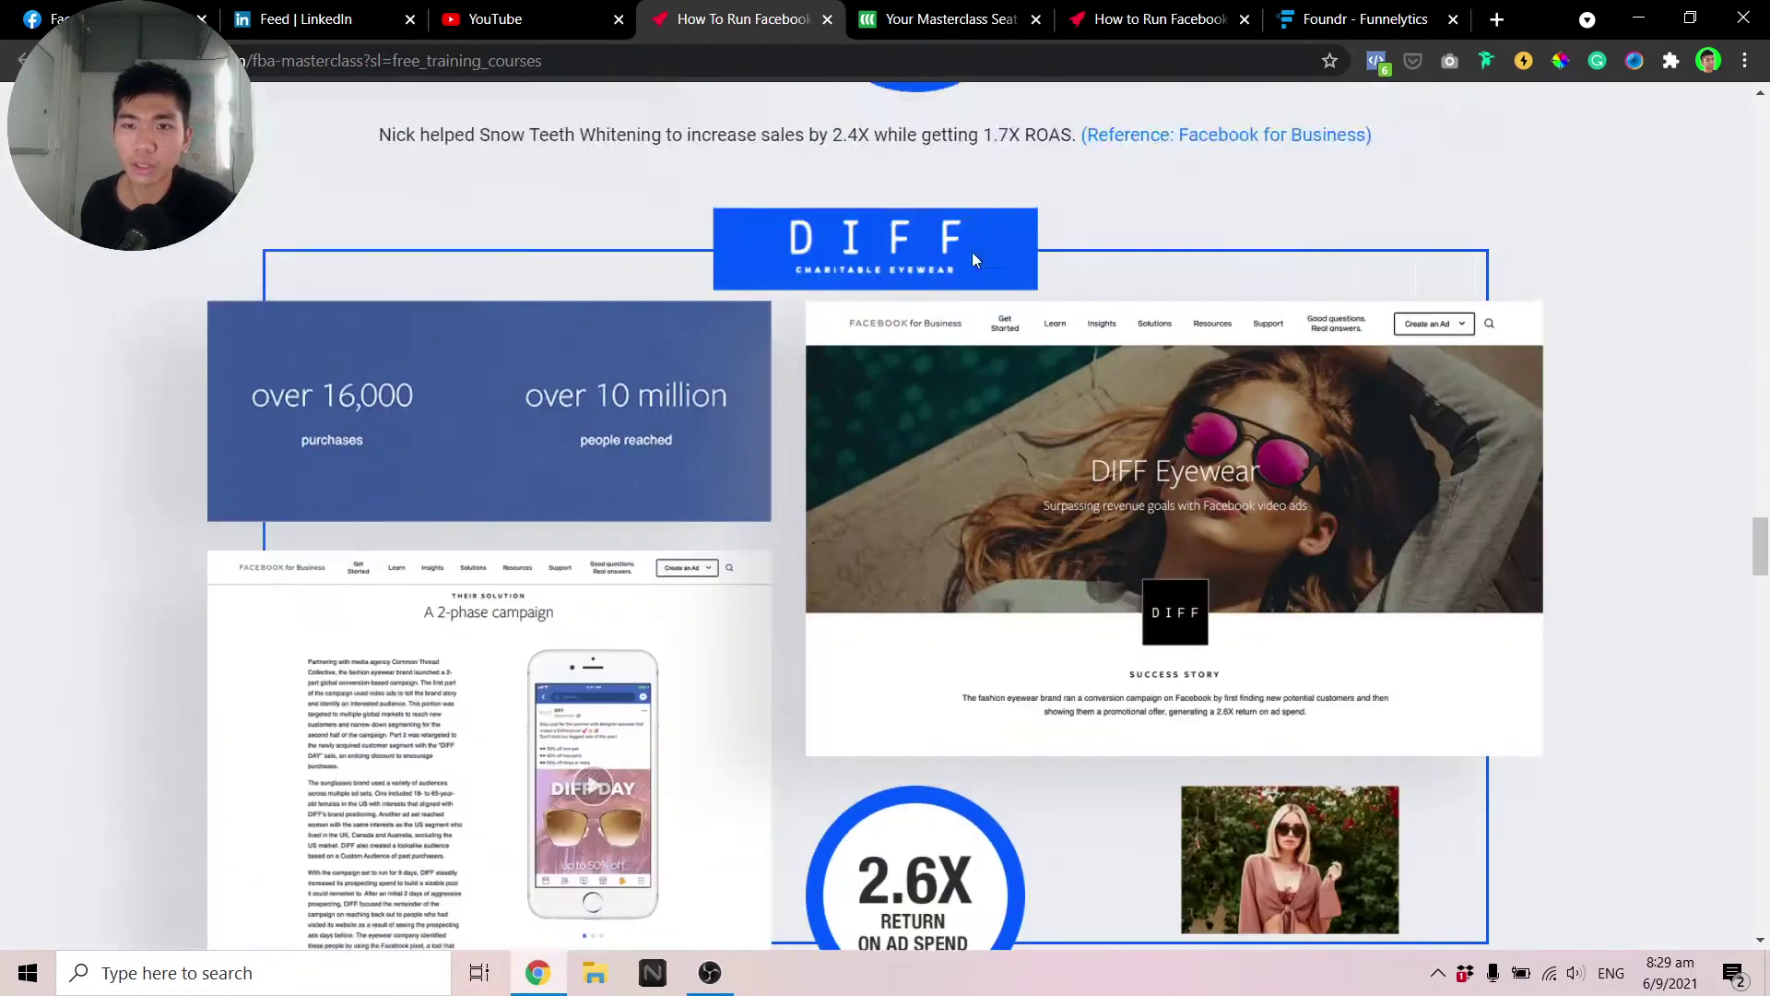
pyautogui.scroll(5, 972, 251)
pyautogui.click(1364, 18)
pyautogui.click(977, 398)
# Look over the registration confirmation page again, from its congratulations heading down to the calendar section
pyautogui.click(955, 19)
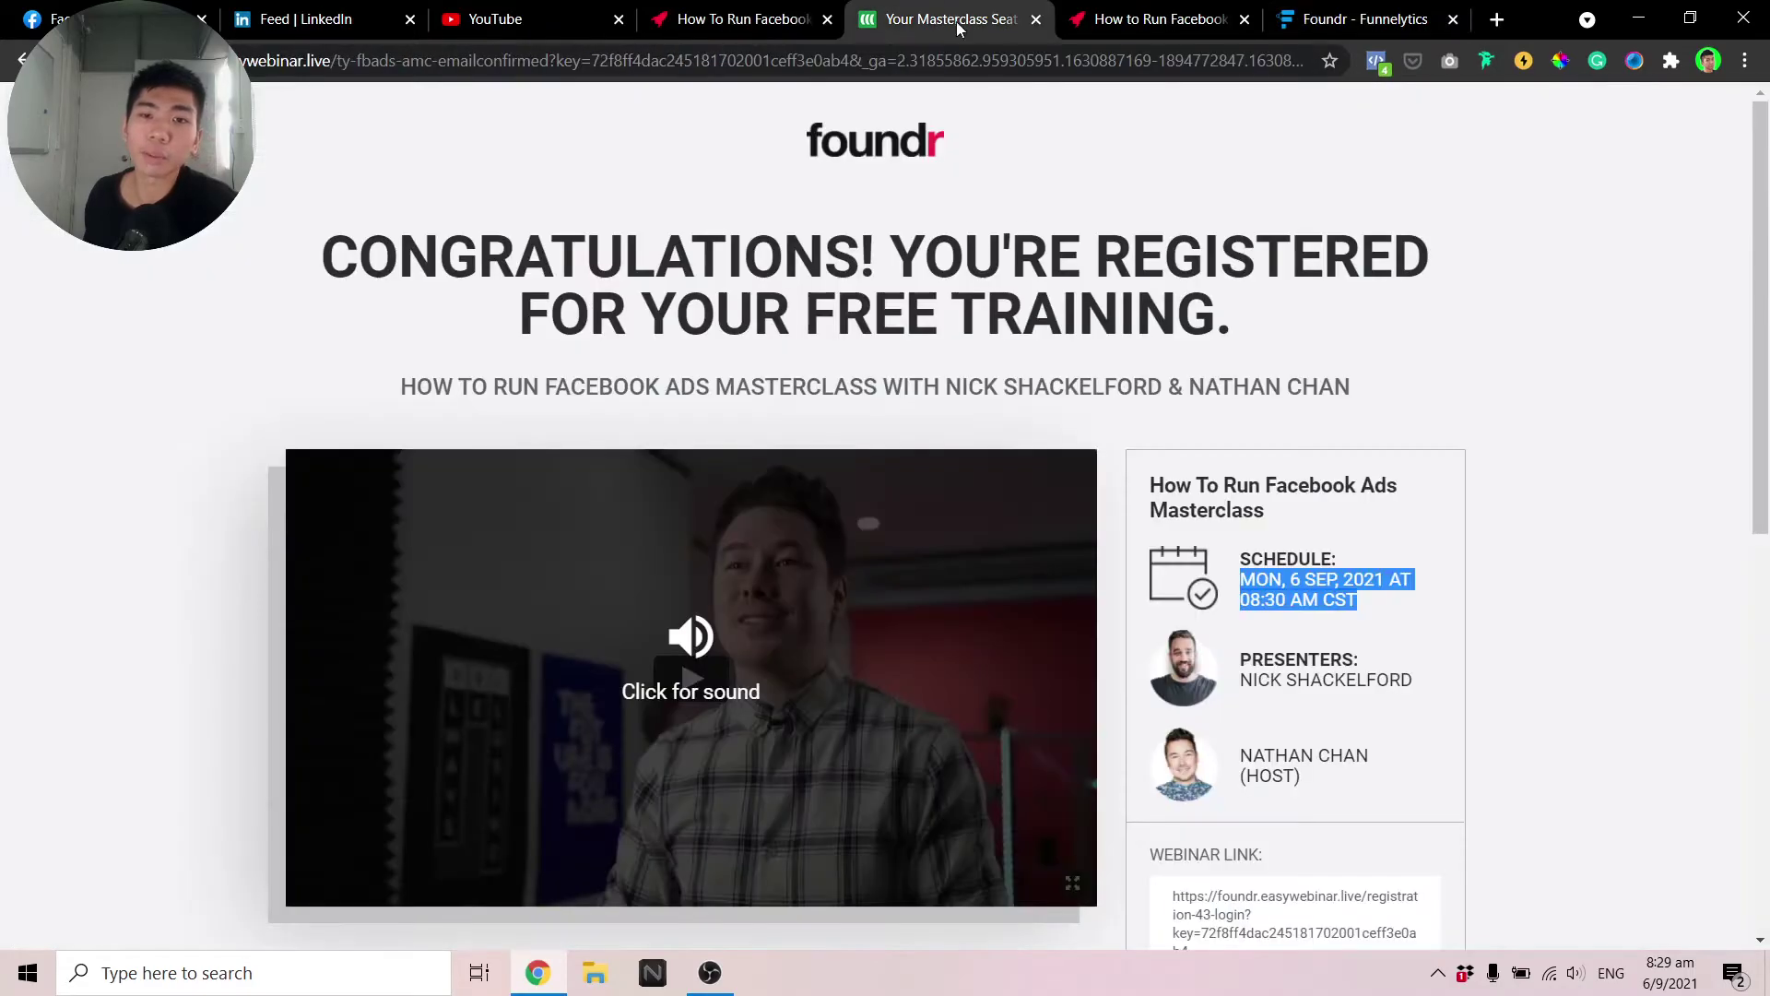
pyautogui.scroll(-6, 280, 376)
pyautogui.scroll(6, 922, 554)
pyautogui.scroll(-5, 691, 553)
# Return to the Funnelytics map and examine the Order Page at the end of the funnel
pyautogui.click(1296, 11)
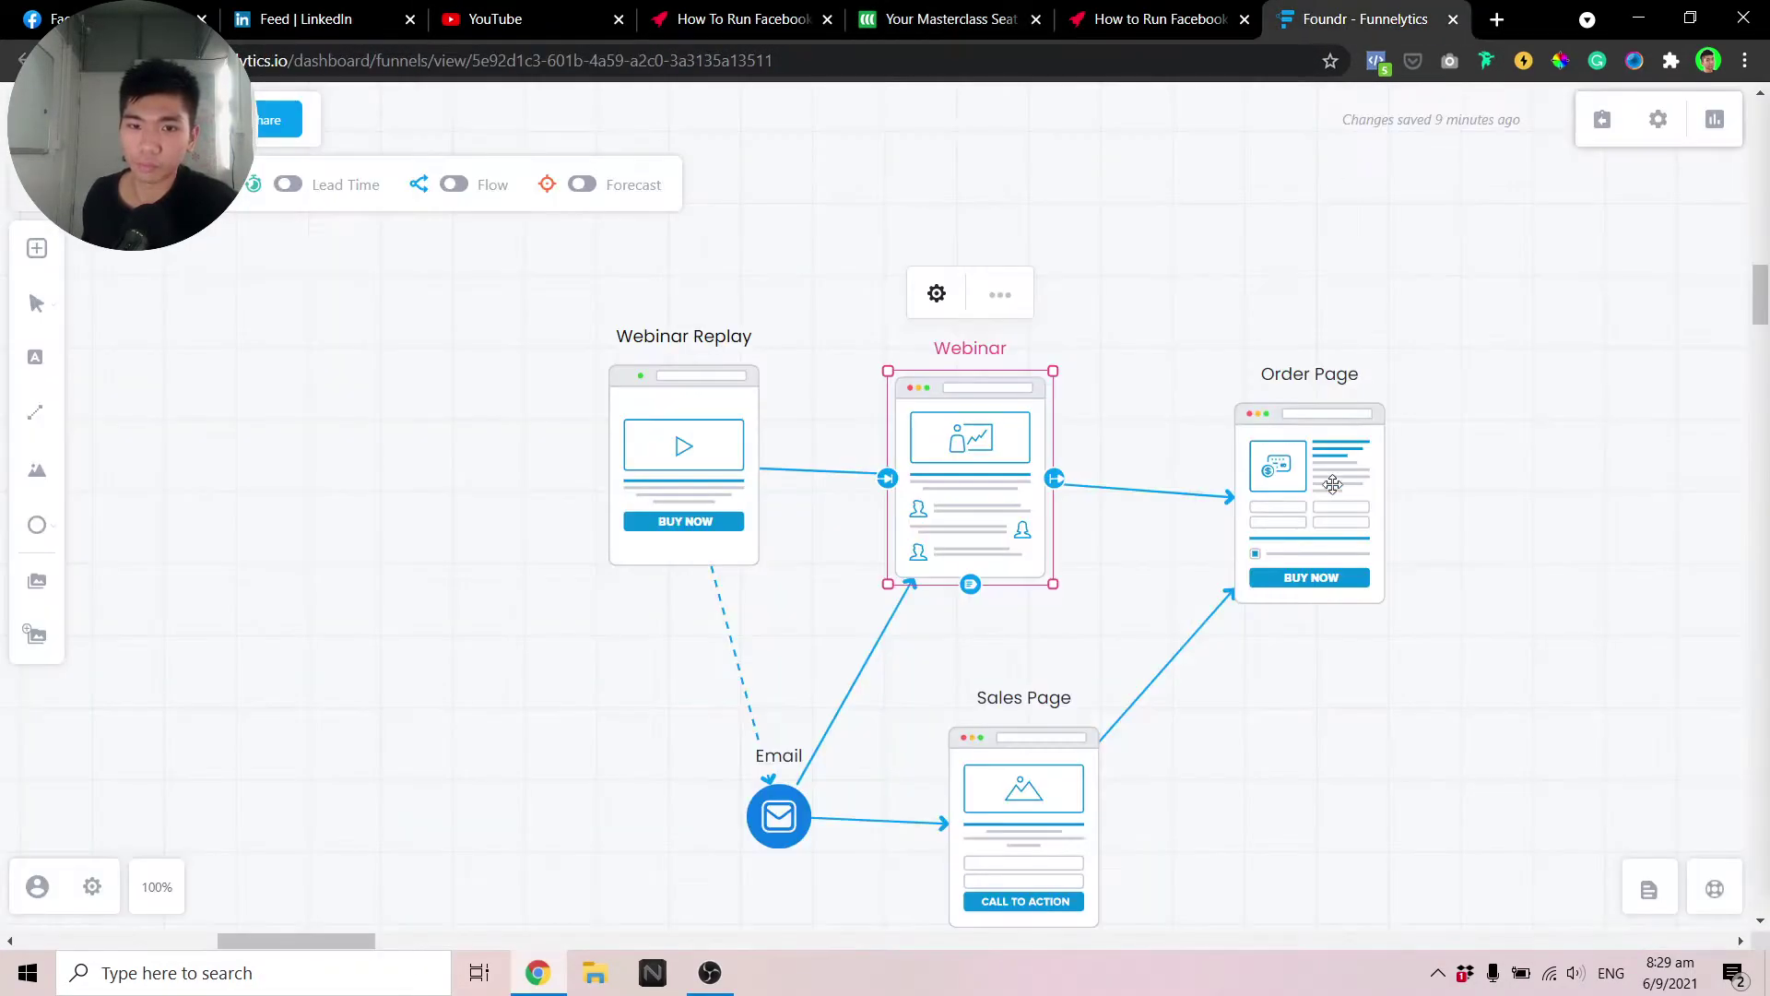
pyautogui.scroll(-3, 1576, 573)
pyautogui.click(1327, 266)
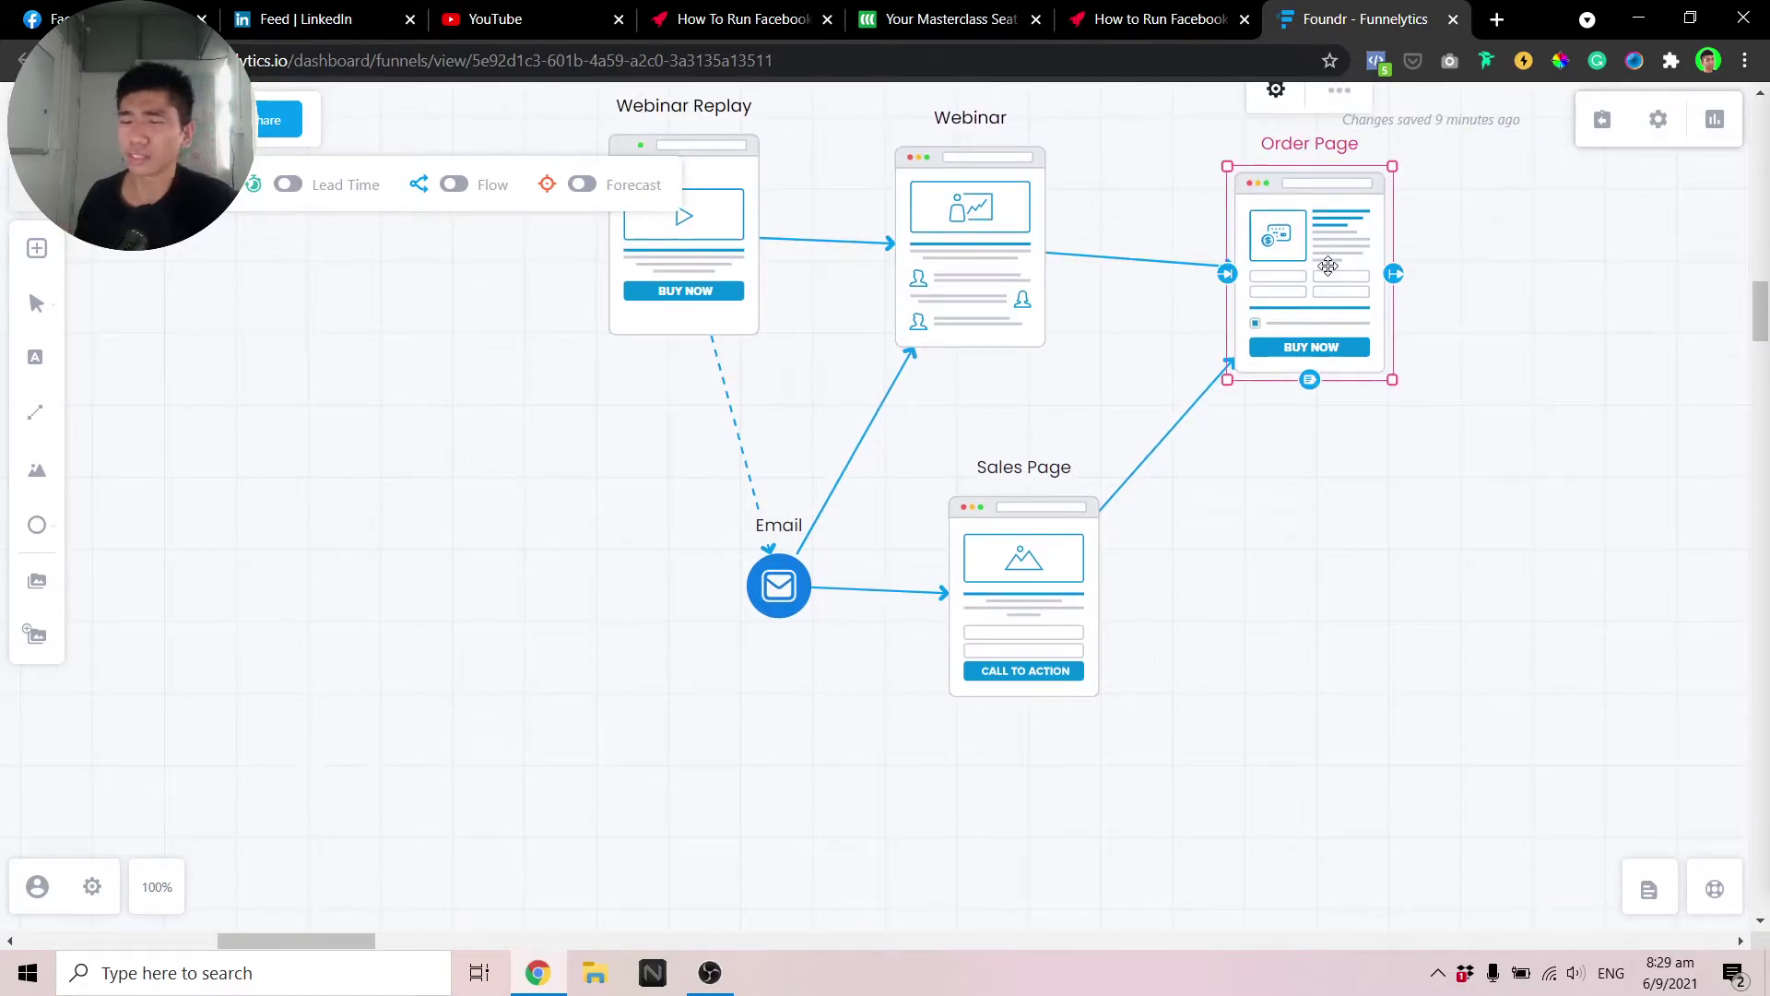
pyautogui.click(1431, 599)
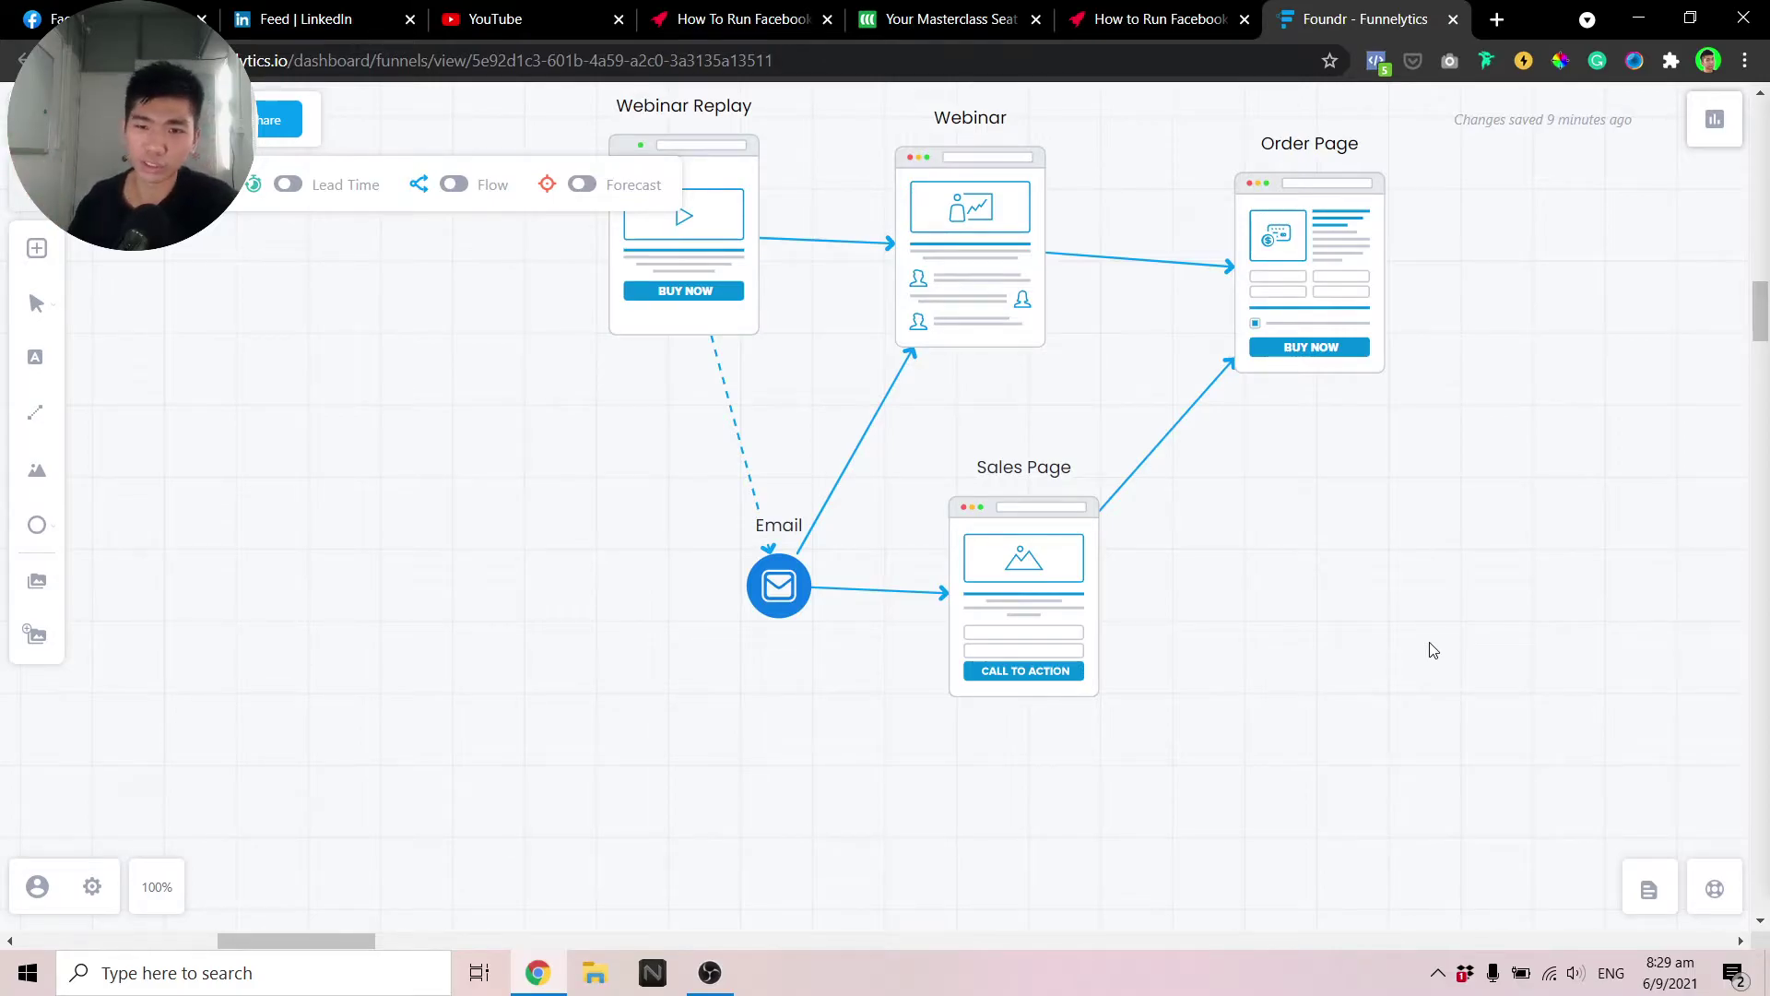
# Trace the funnel path from the Webinar Replay page to the Email step, selecting each in turn
pyautogui.scroll(2, 1352, 557)
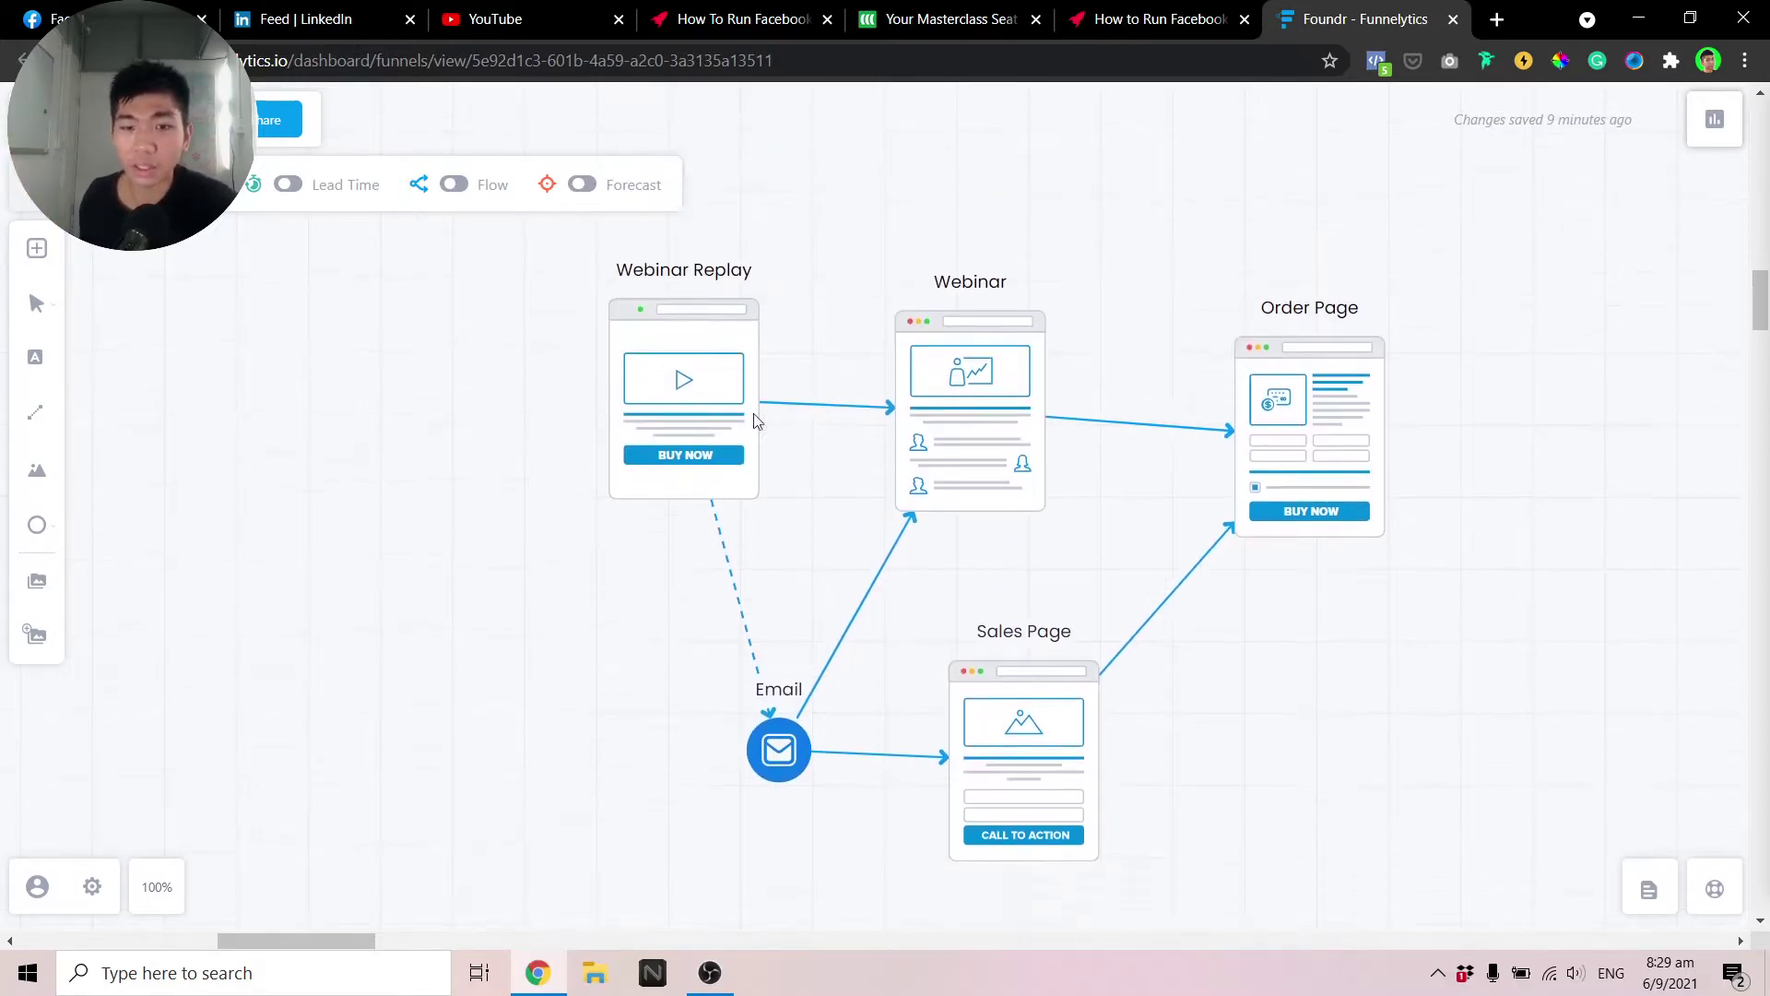
pyautogui.click(679, 363)
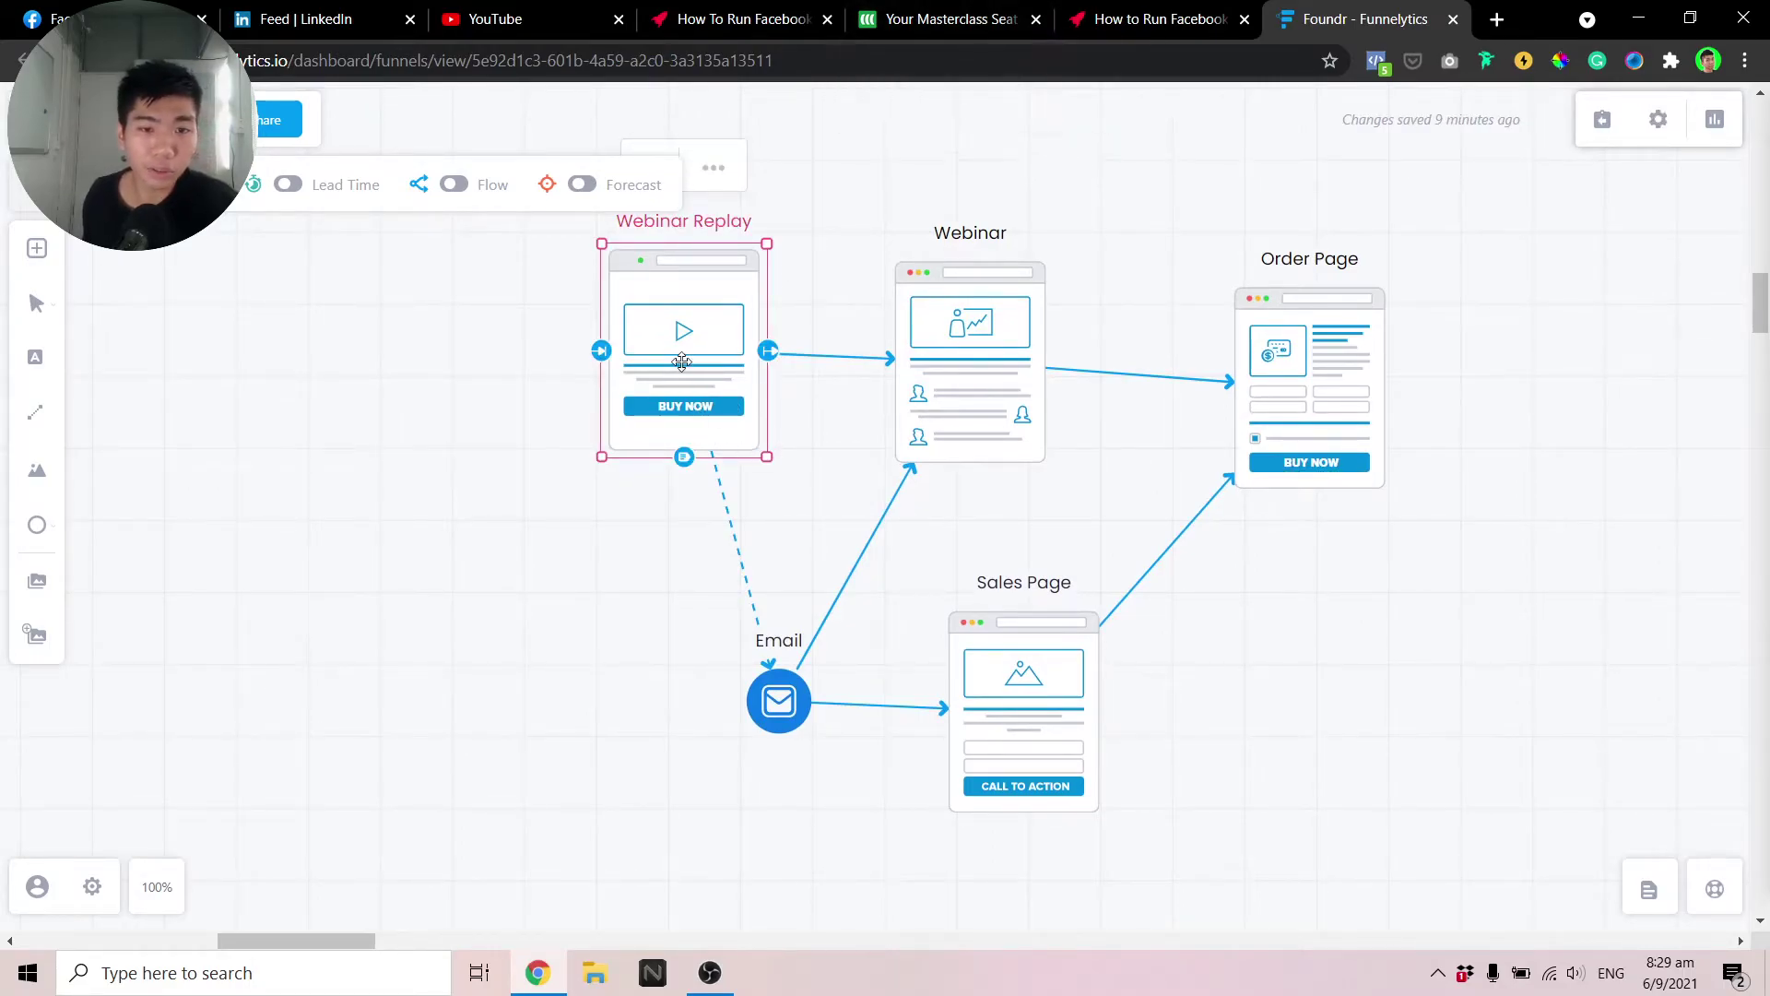
pyautogui.click(521, 383)
pyautogui.click(639, 360)
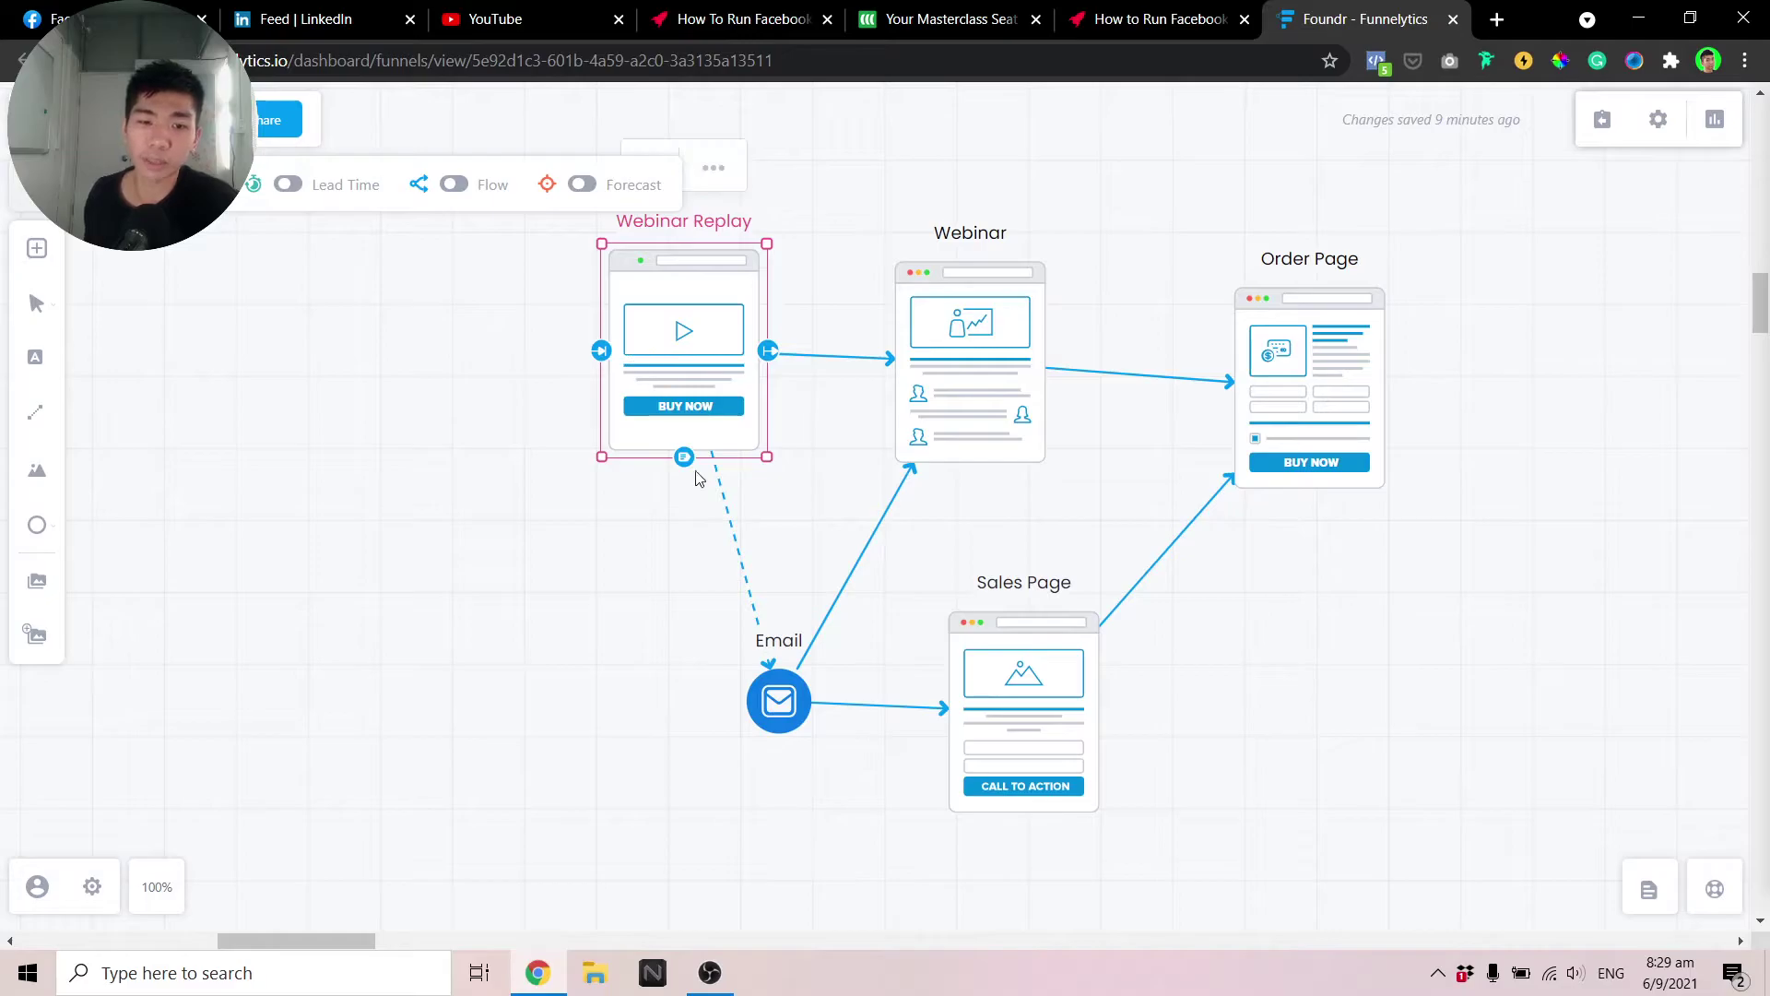
pyautogui.click(775, 688)
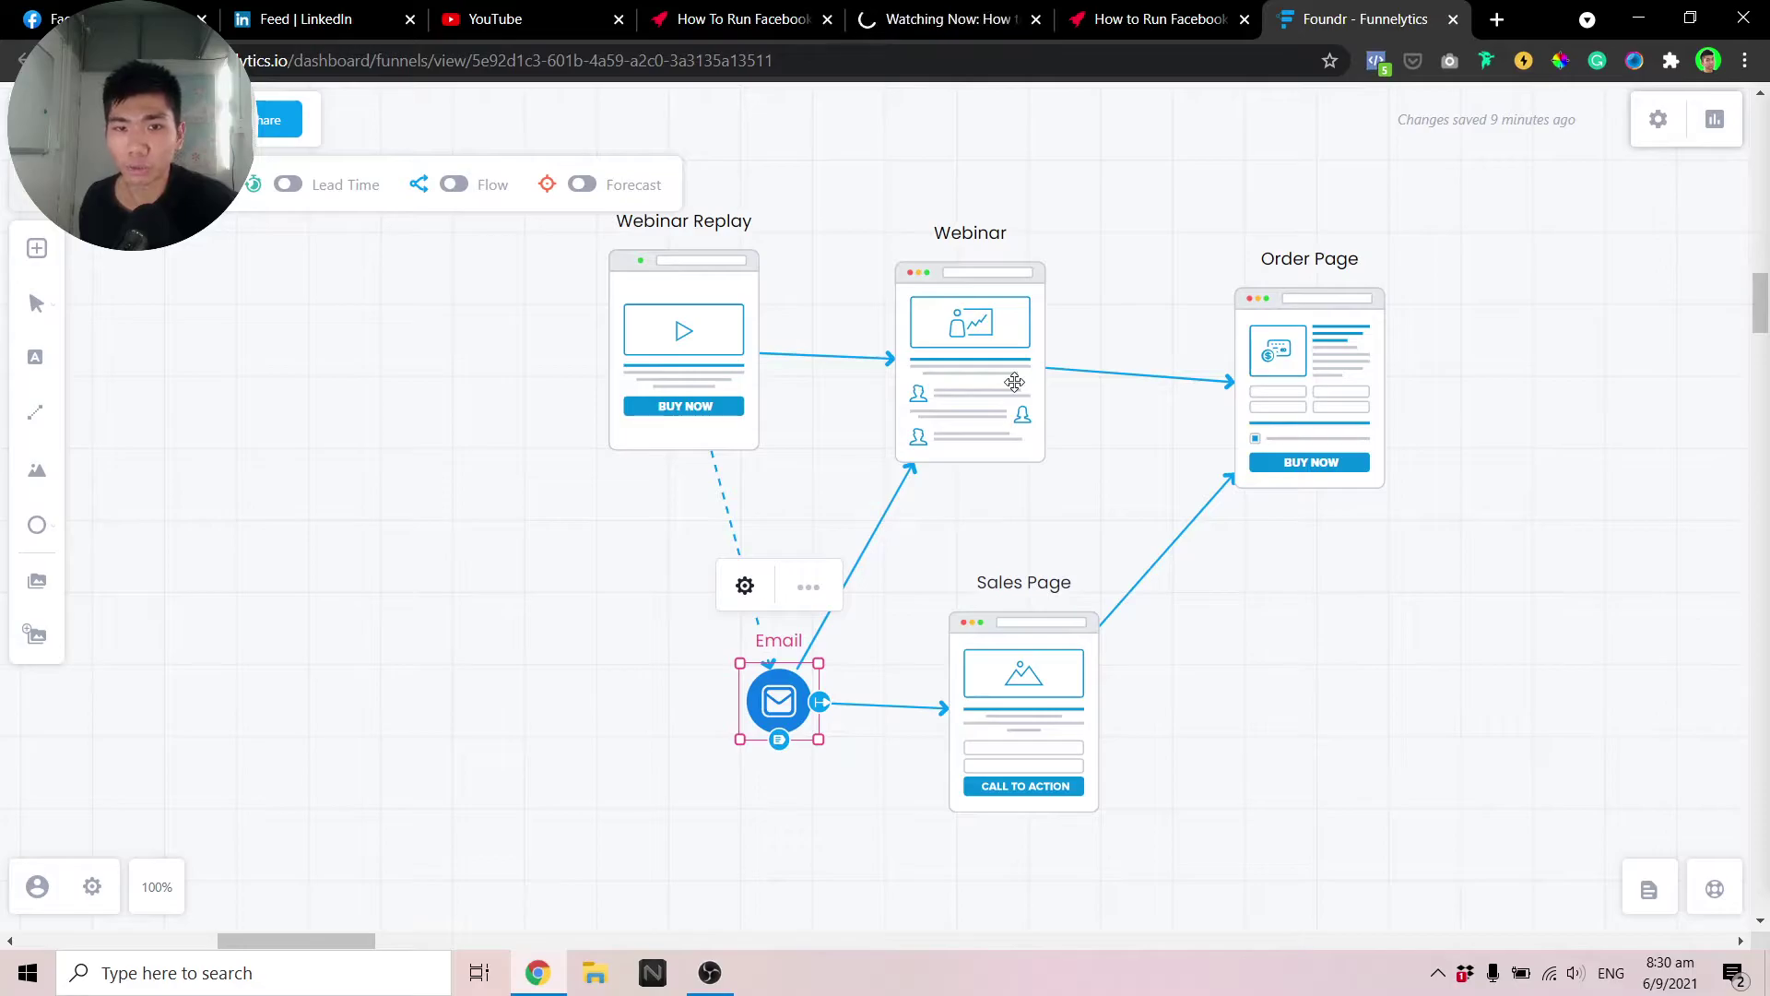
# Examine the Webinar and Sales Page stages that the Email step leads to, selecting each on the map
pyautogui.click(1014, 382)
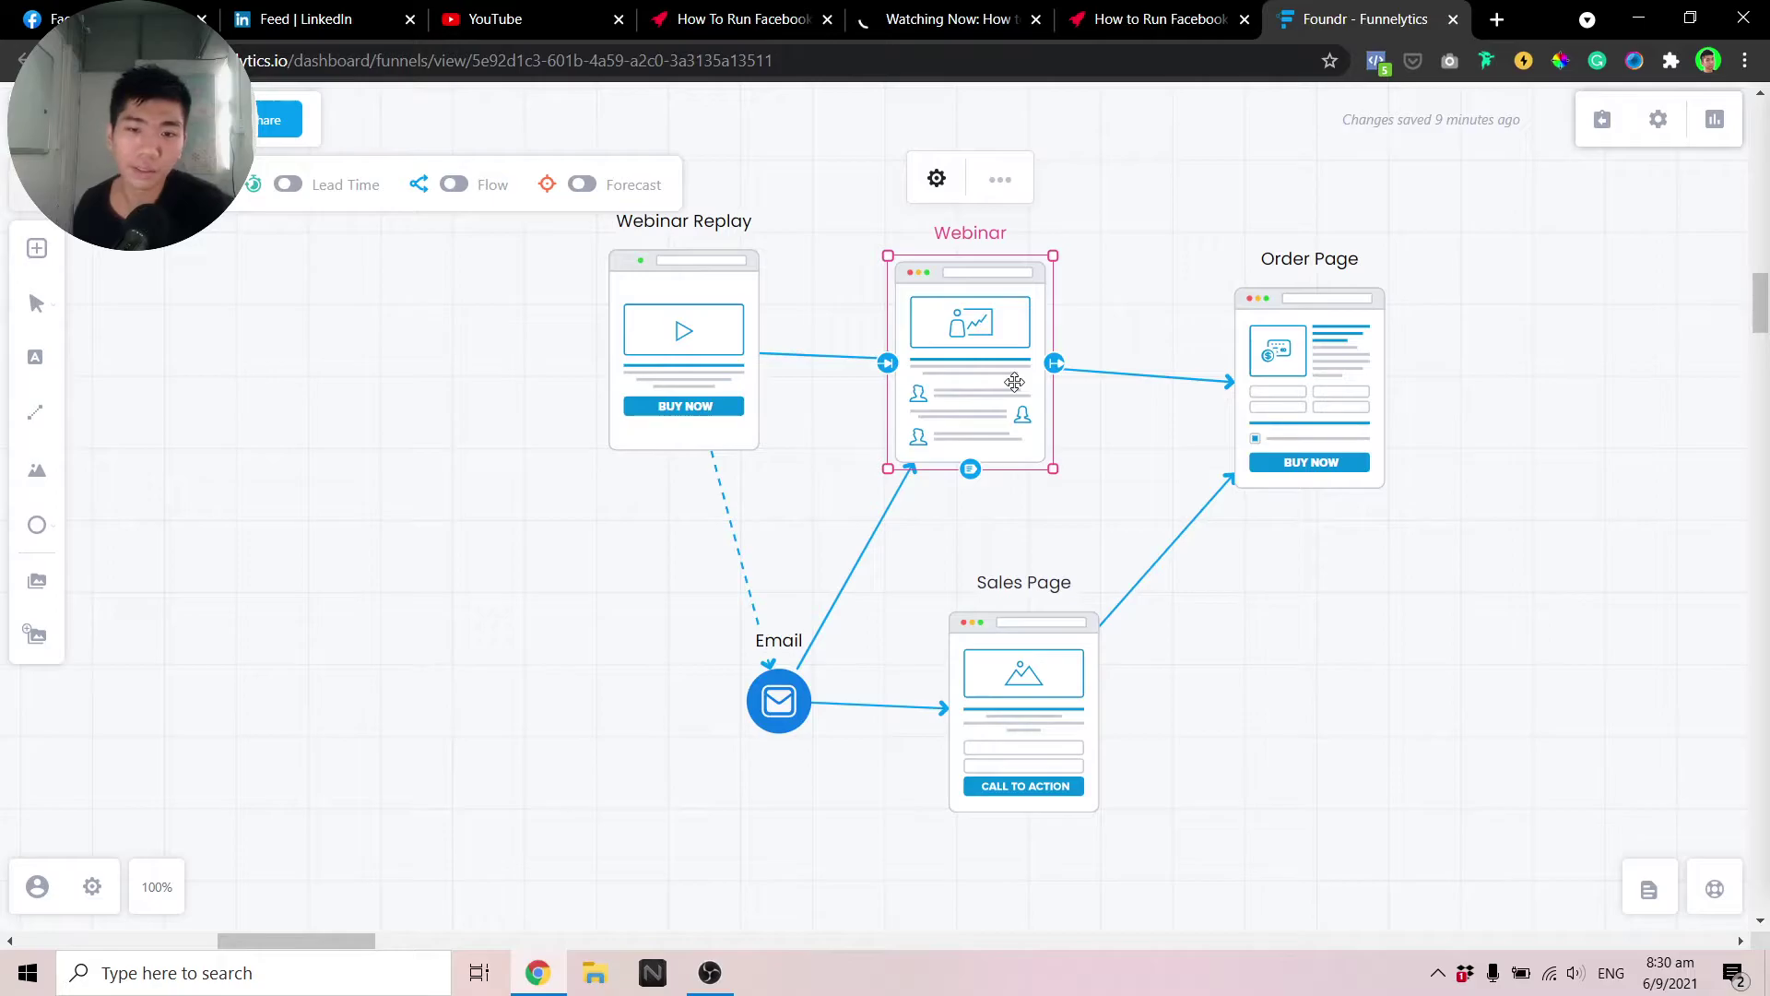
pyautogui.click(1130, 501)
pyautogui.click(959, 372)
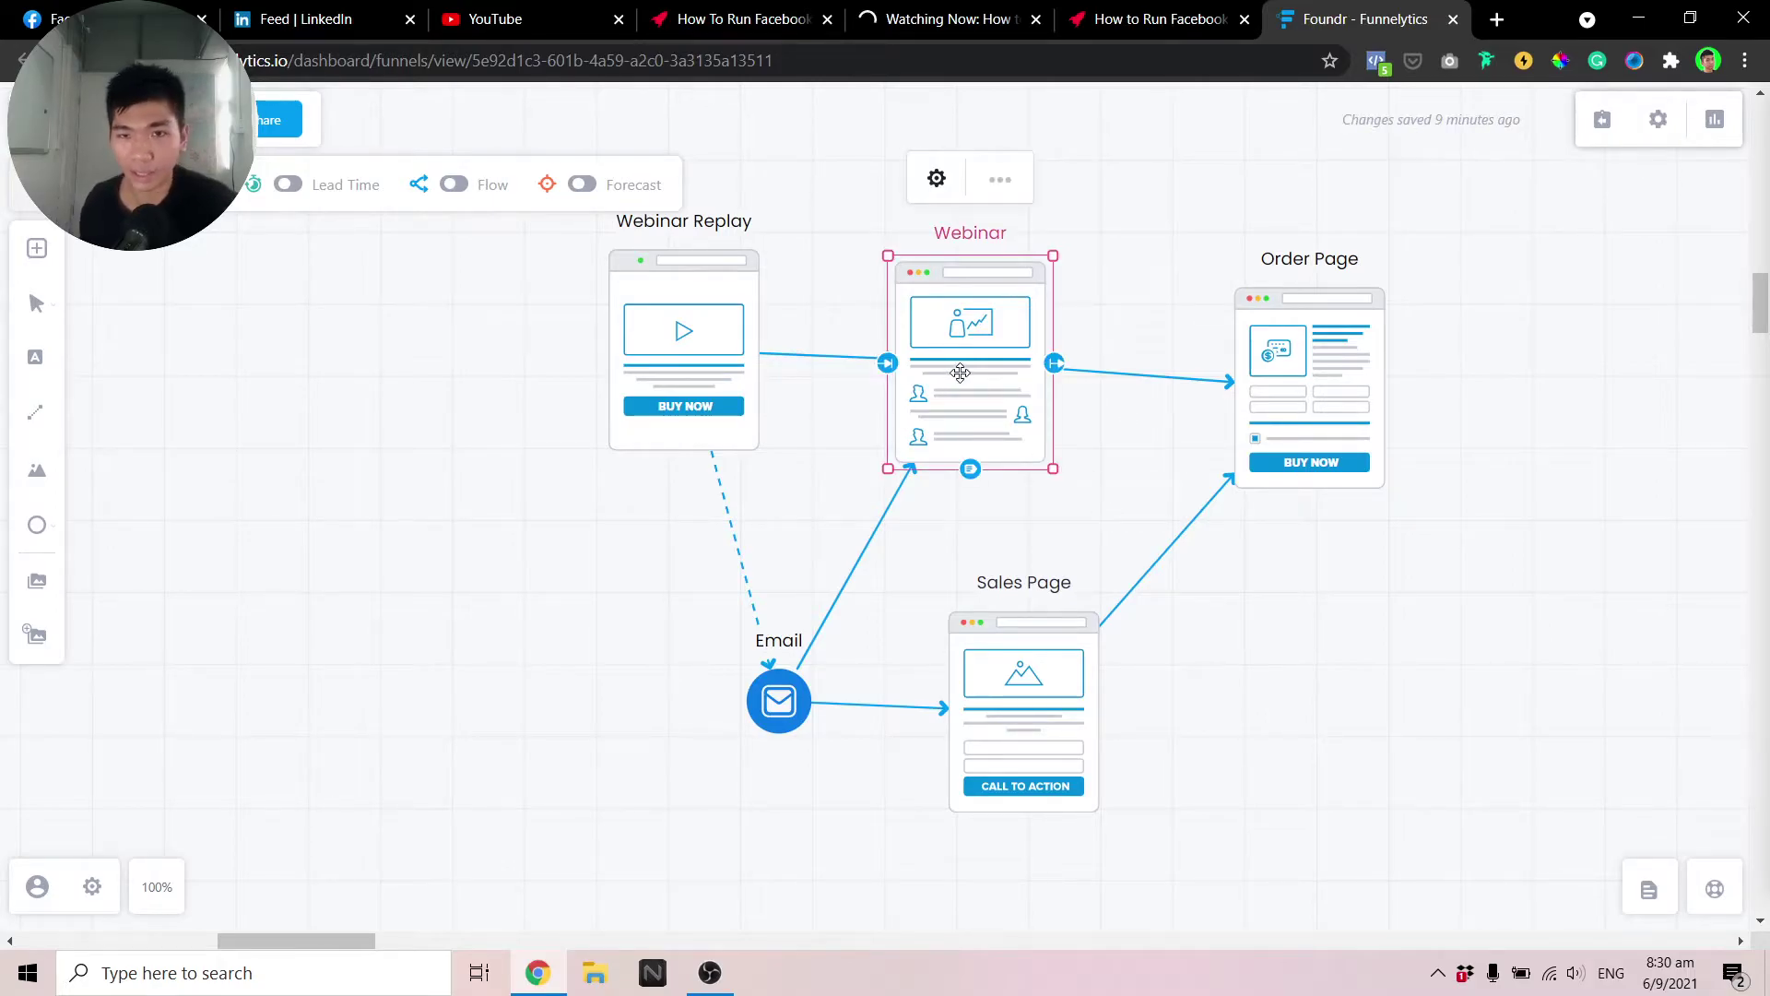
pyautogui.scroll(-3, 959, 373)
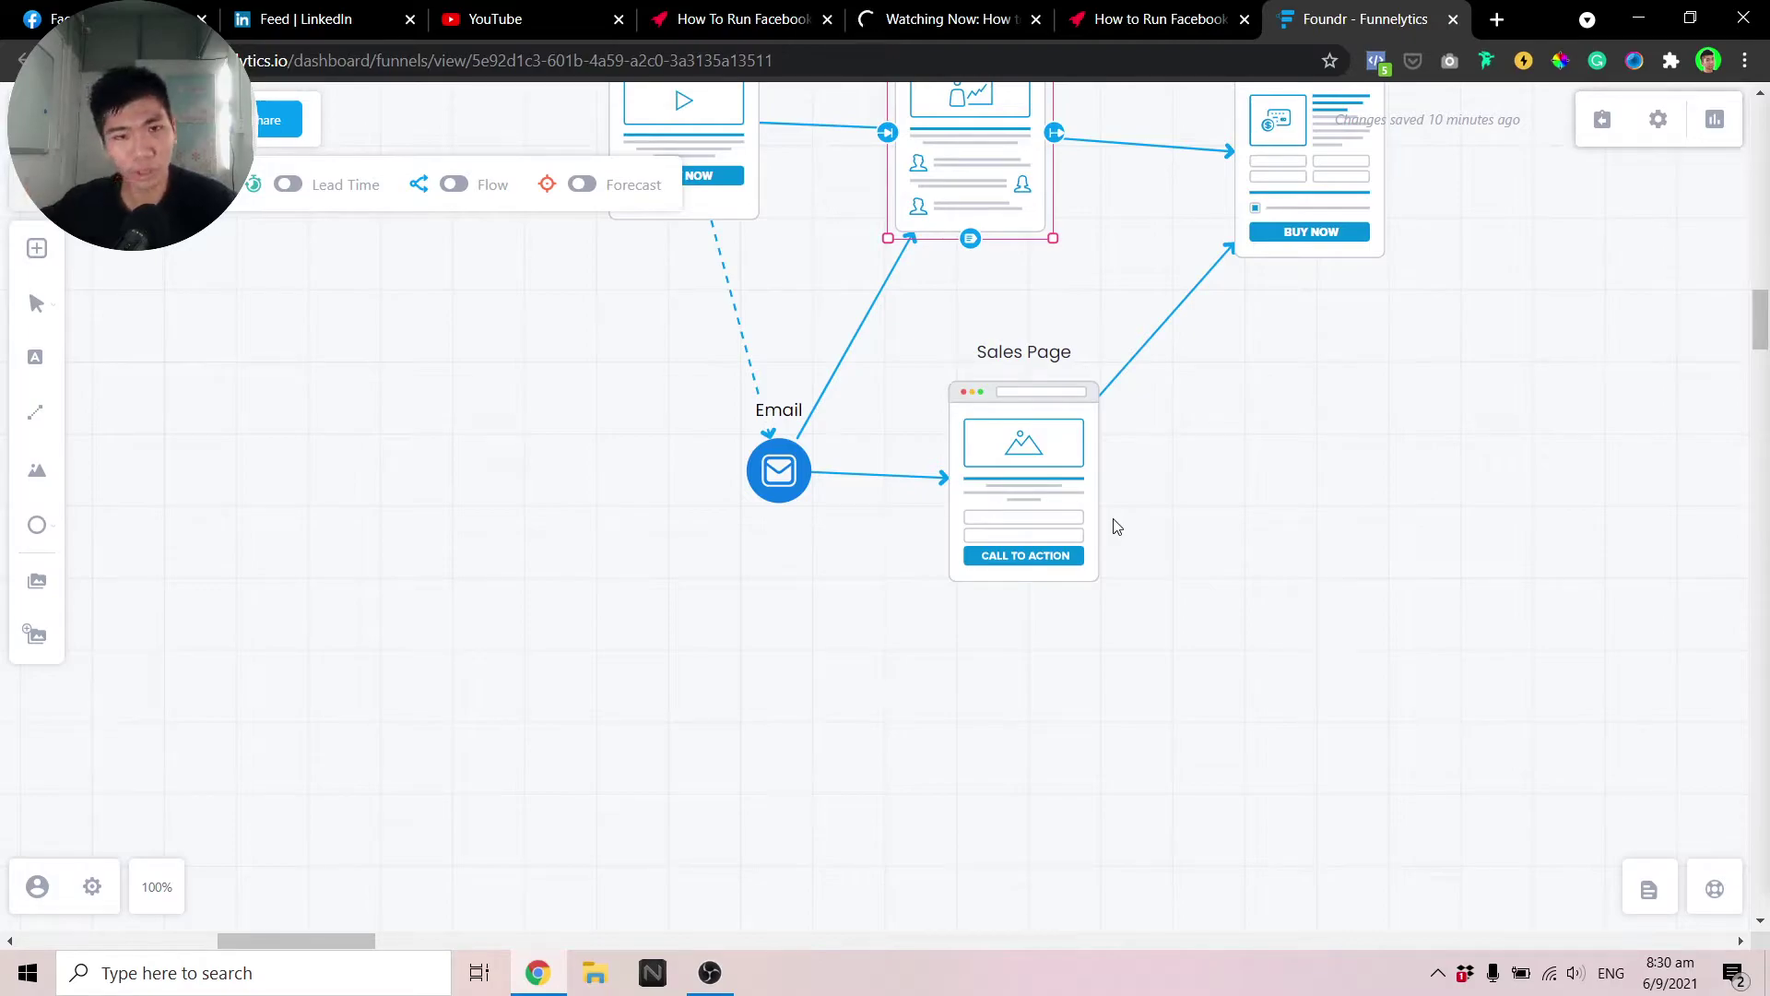
pyautogui.click(1190, 536)
pyautogui.click(1002, 495)
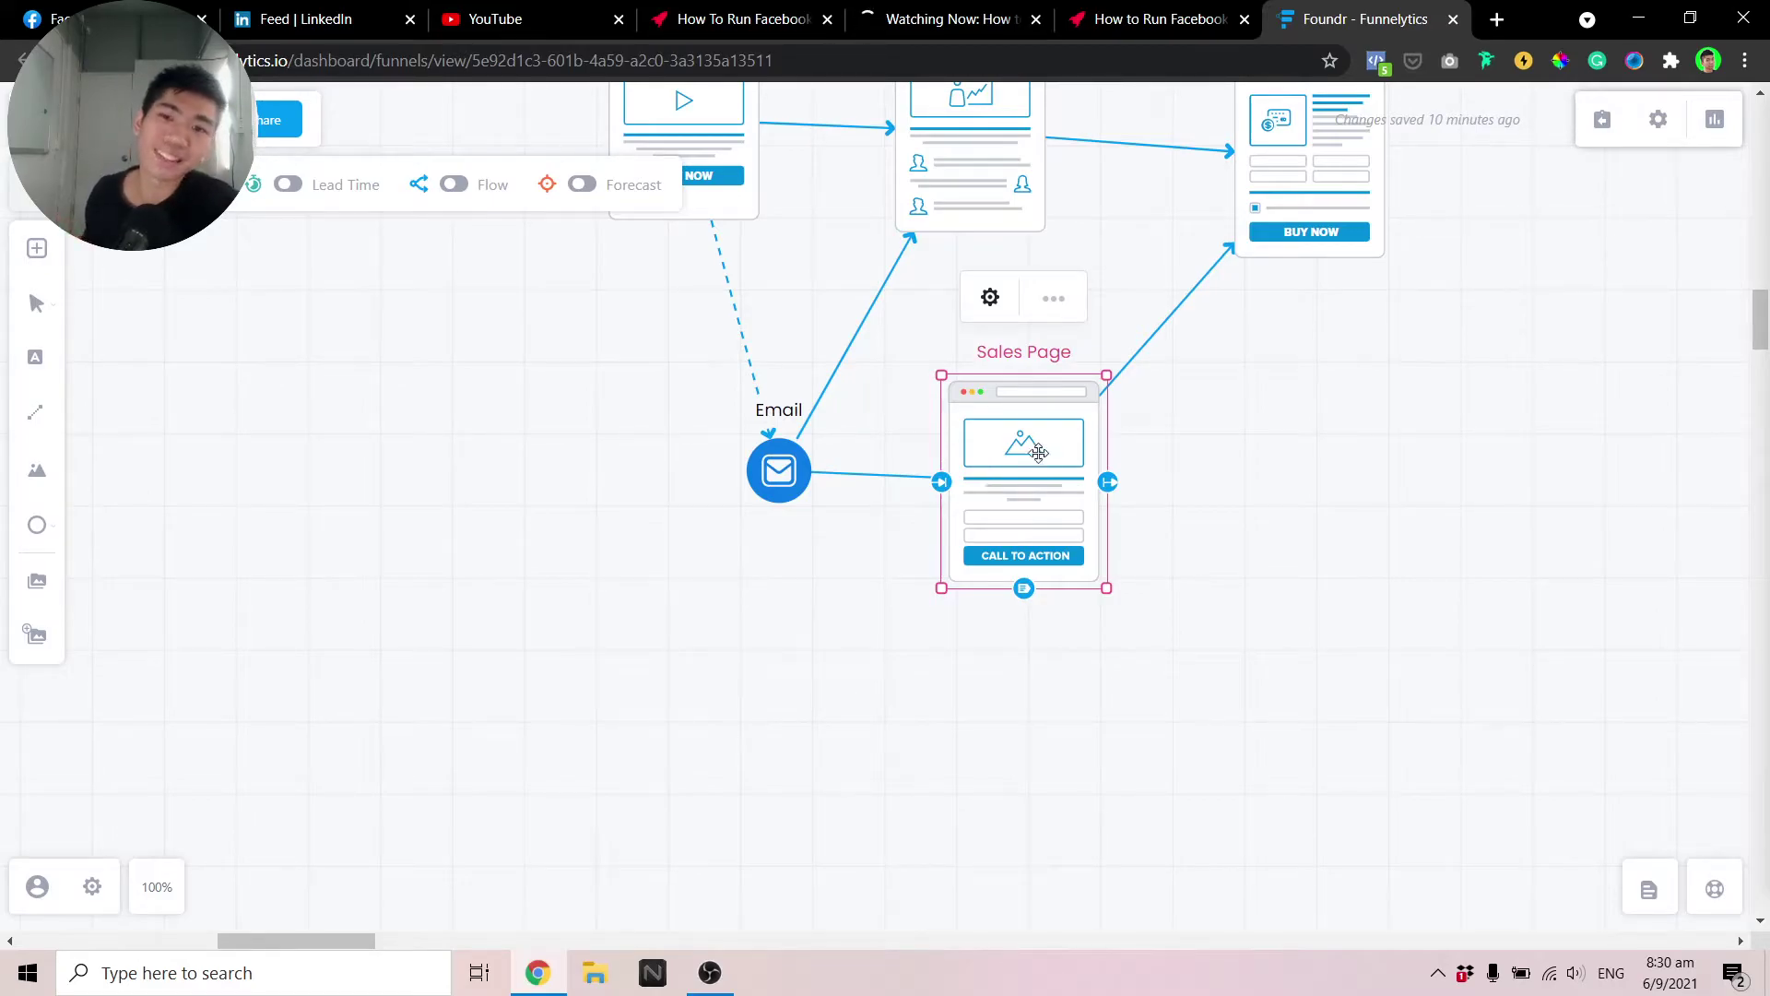
# Open the "How To Run Facebook Ads" sales page and skim its opening from the headline to the "As Featured In" logos
pyautogui.click(1162, 19)
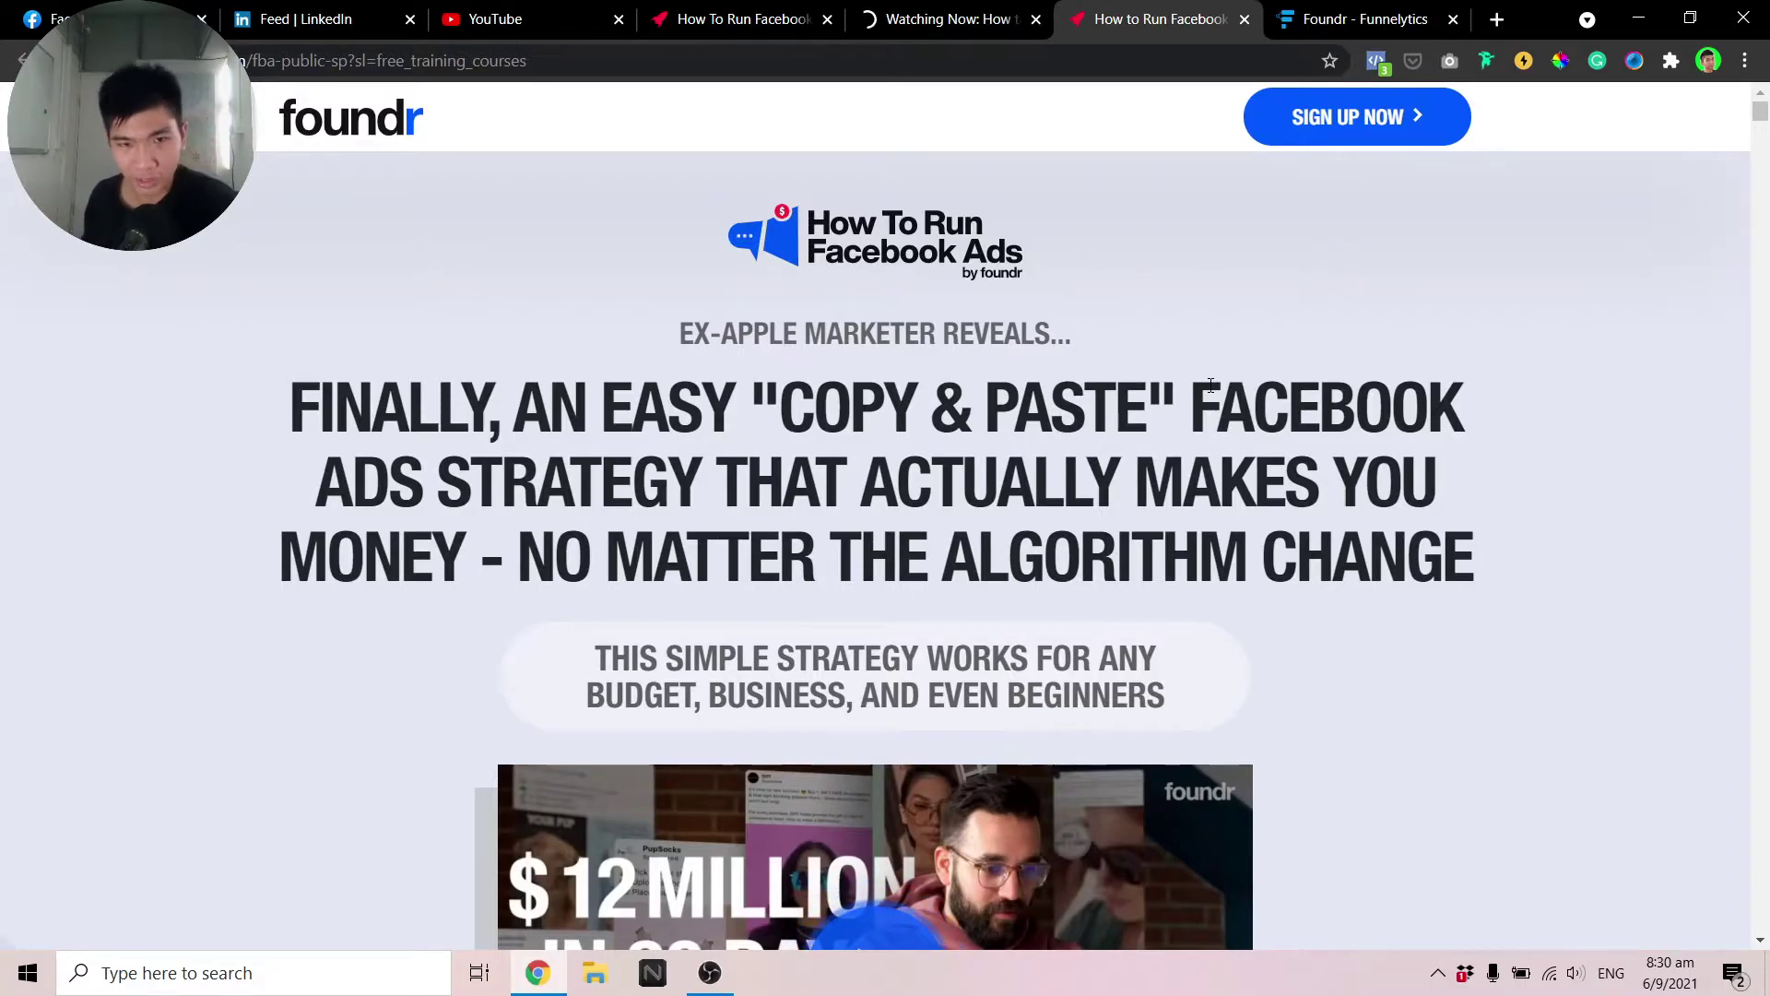
pyautogui.scroll(-1, 372, 287)
pyautogui.scroll(-1, 371, 290)
pyautogui.scroll(1, 234, 408)
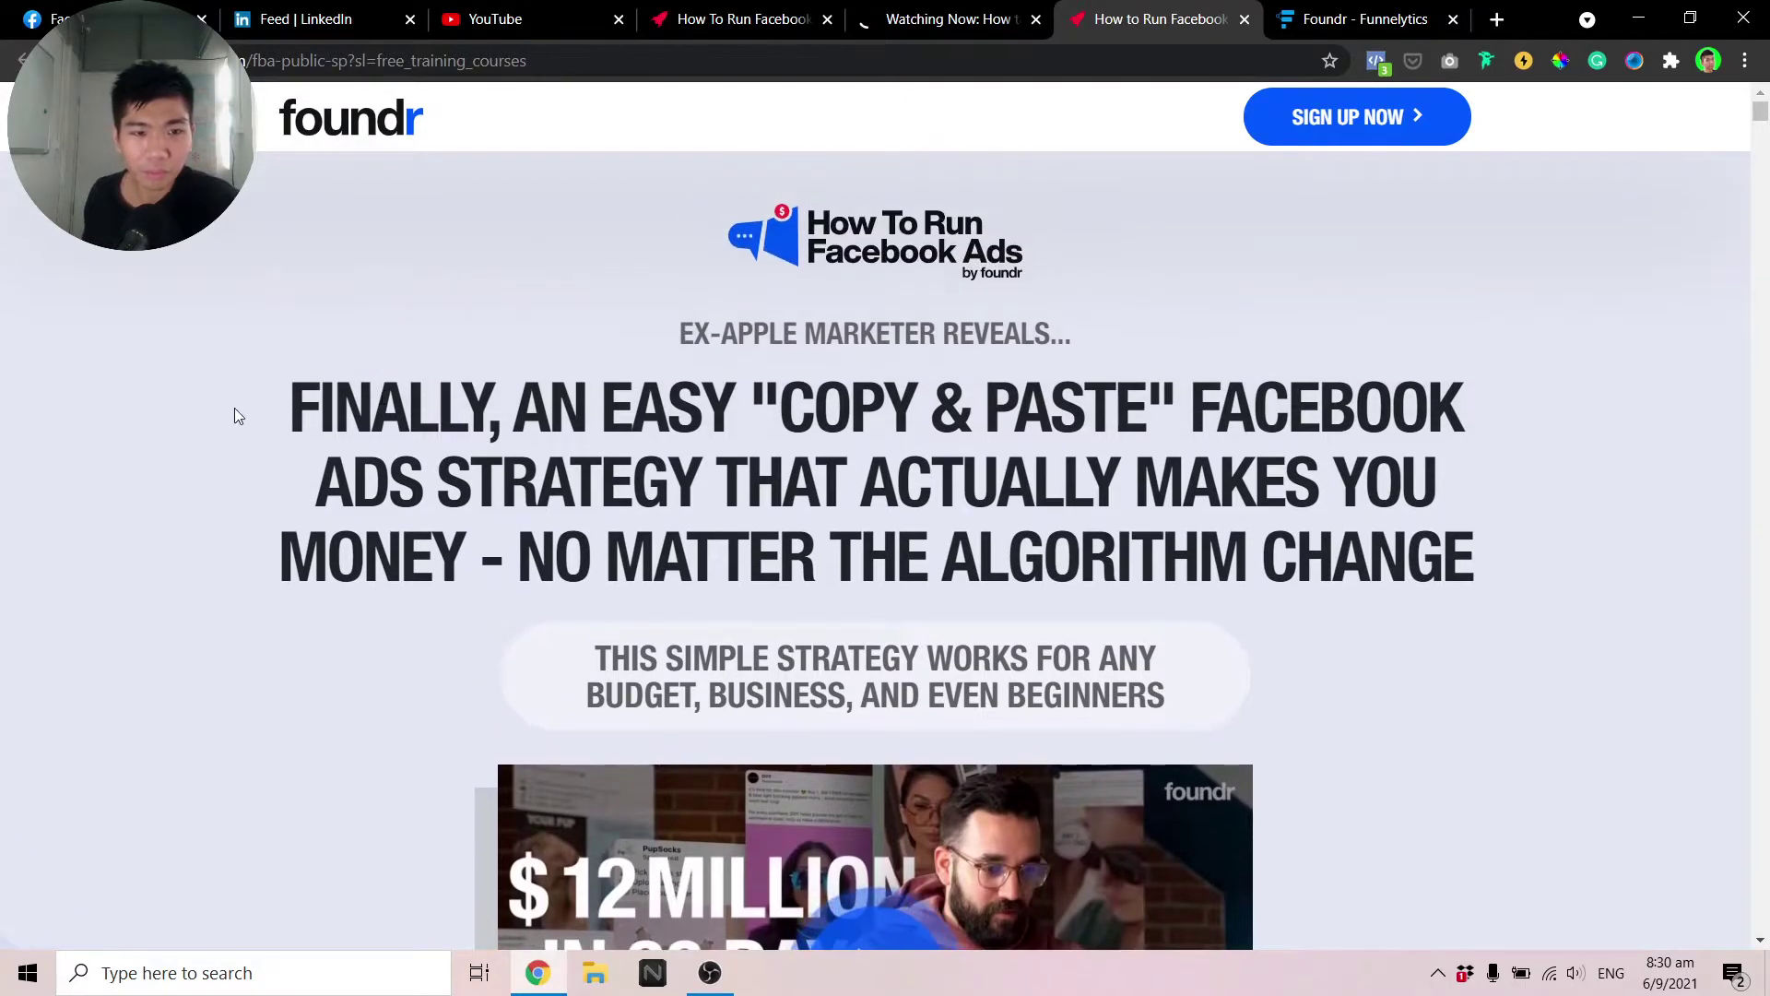
pyautogui.moveTo(234, 406); pyautogui.dragTo(1767, 514)
pyautogui.scroll(-8, 1767, 513)
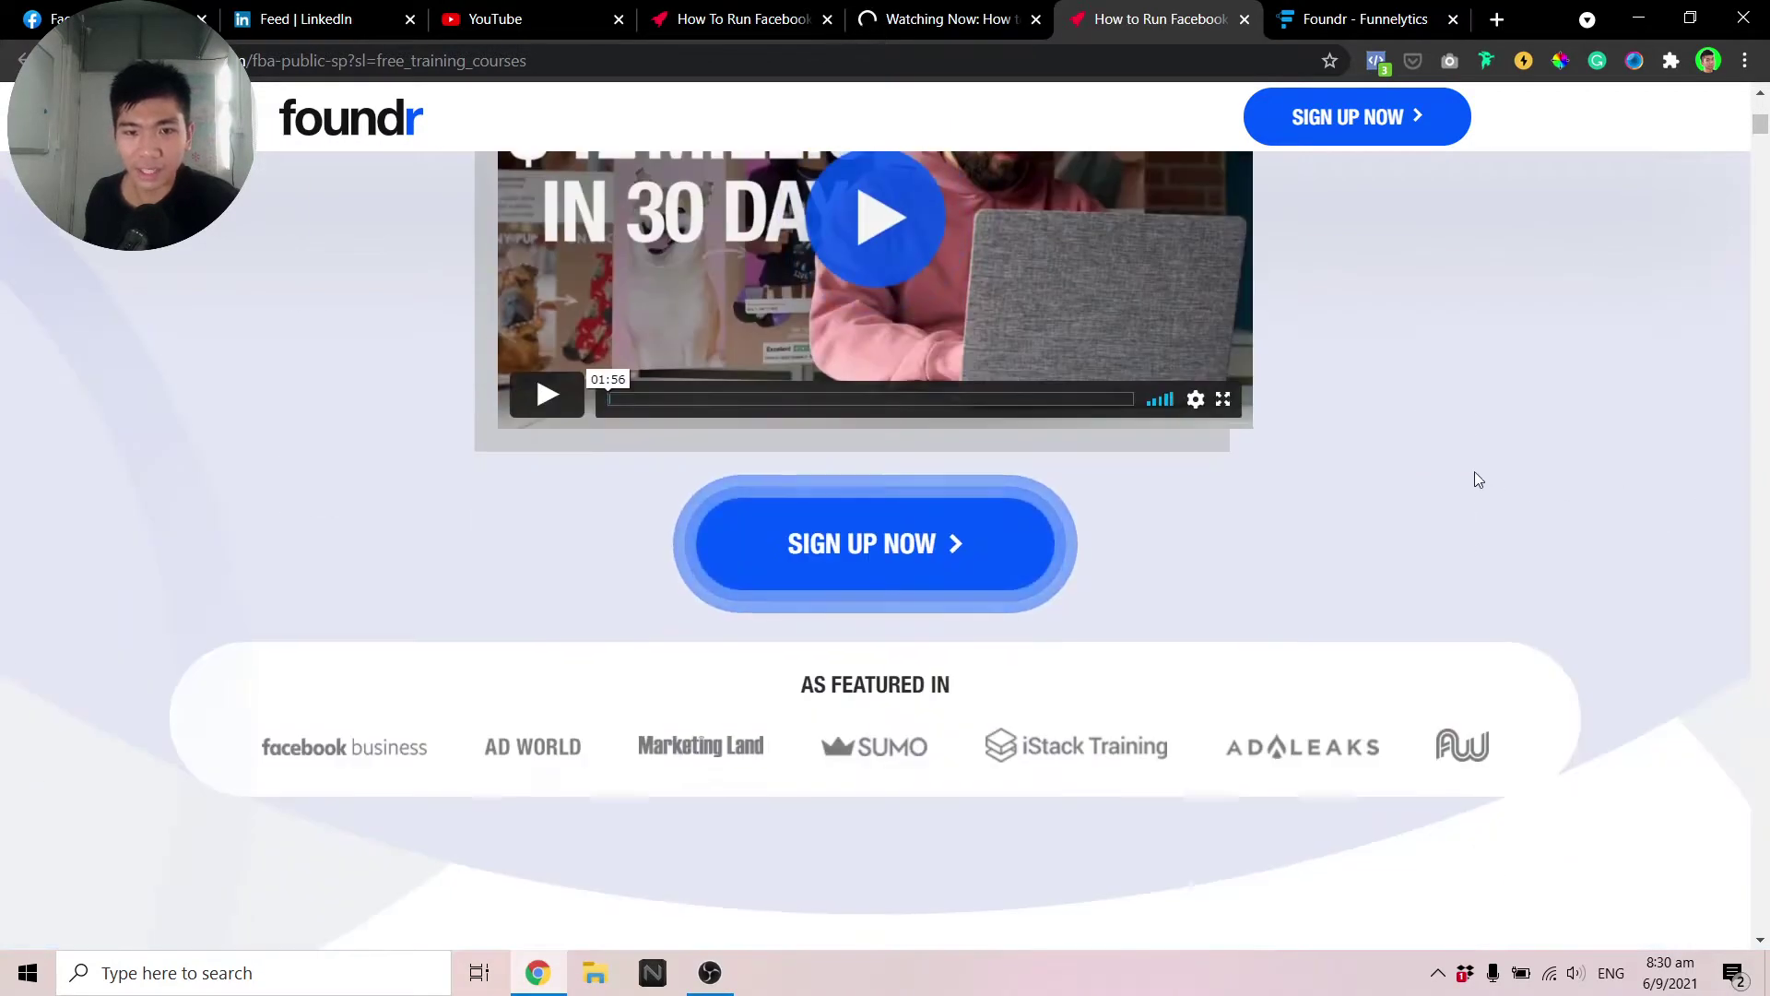
pyautogui.scroll(7, 1477, 473)
pyautogui.click(387, 311)
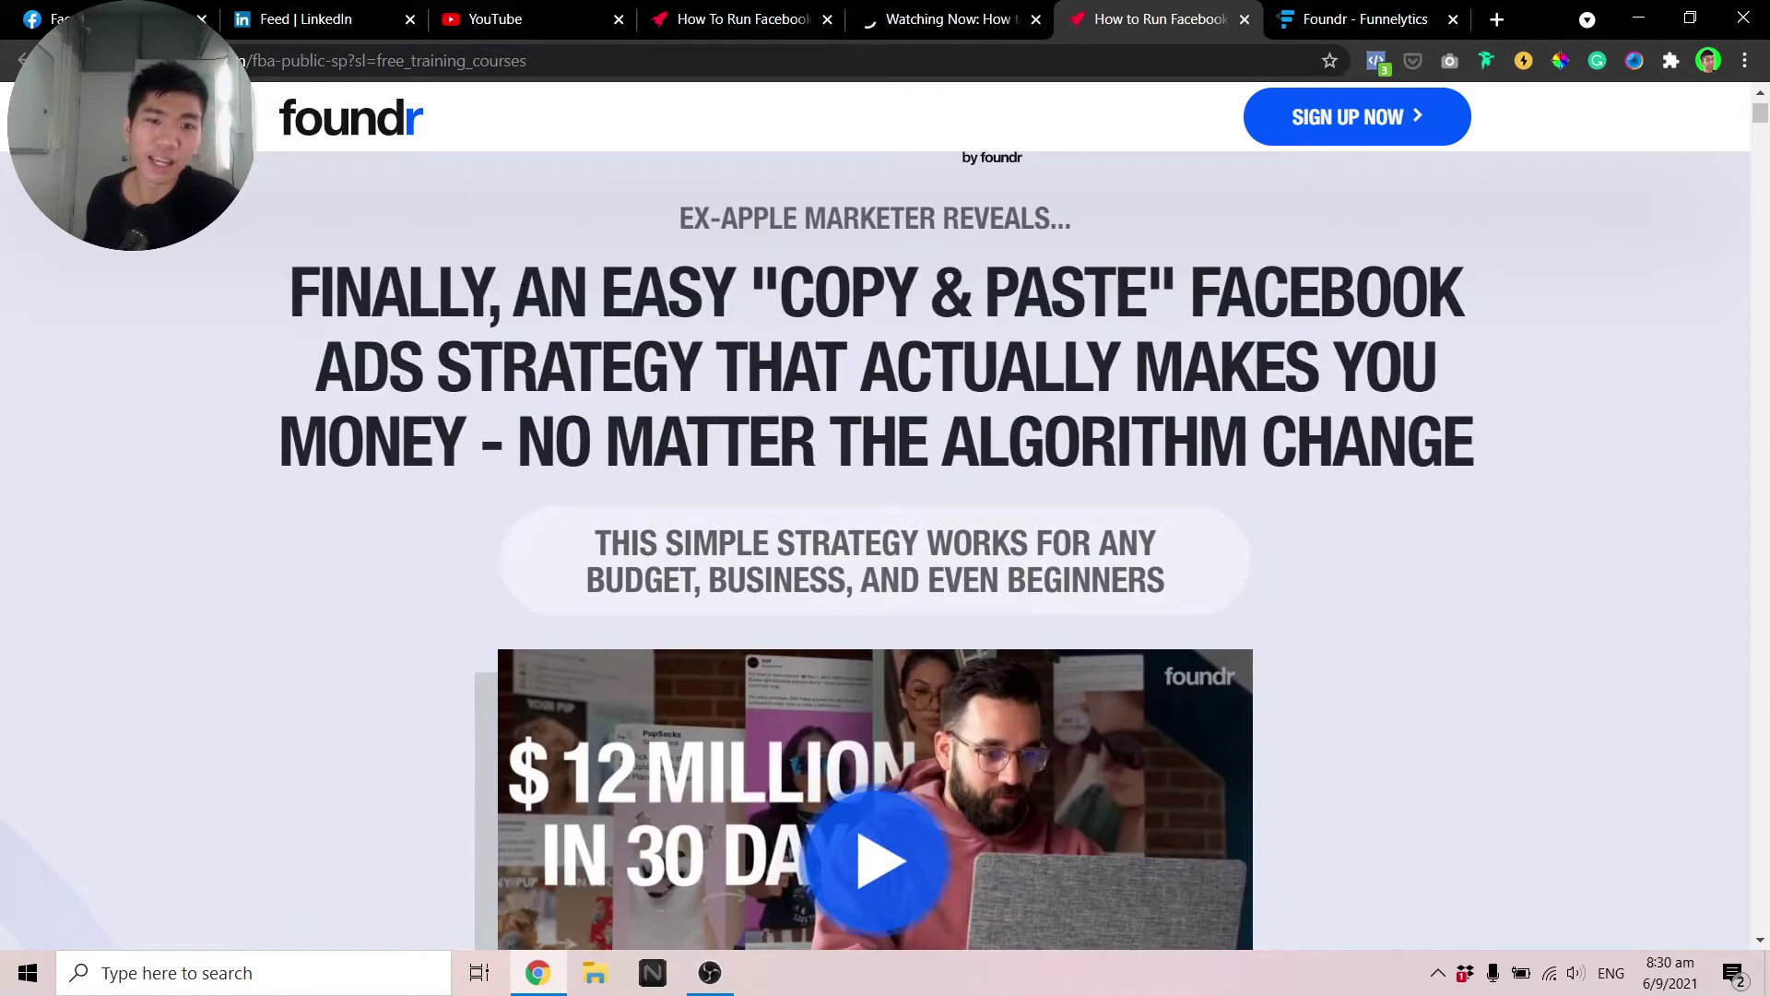
# Analyse the sales page headline, highlighting "an easy "copy & paste"" and the strategy wording on its second line
pyautogui.moveTo(518, 291); pyautogui.dragTo(1189, 294)
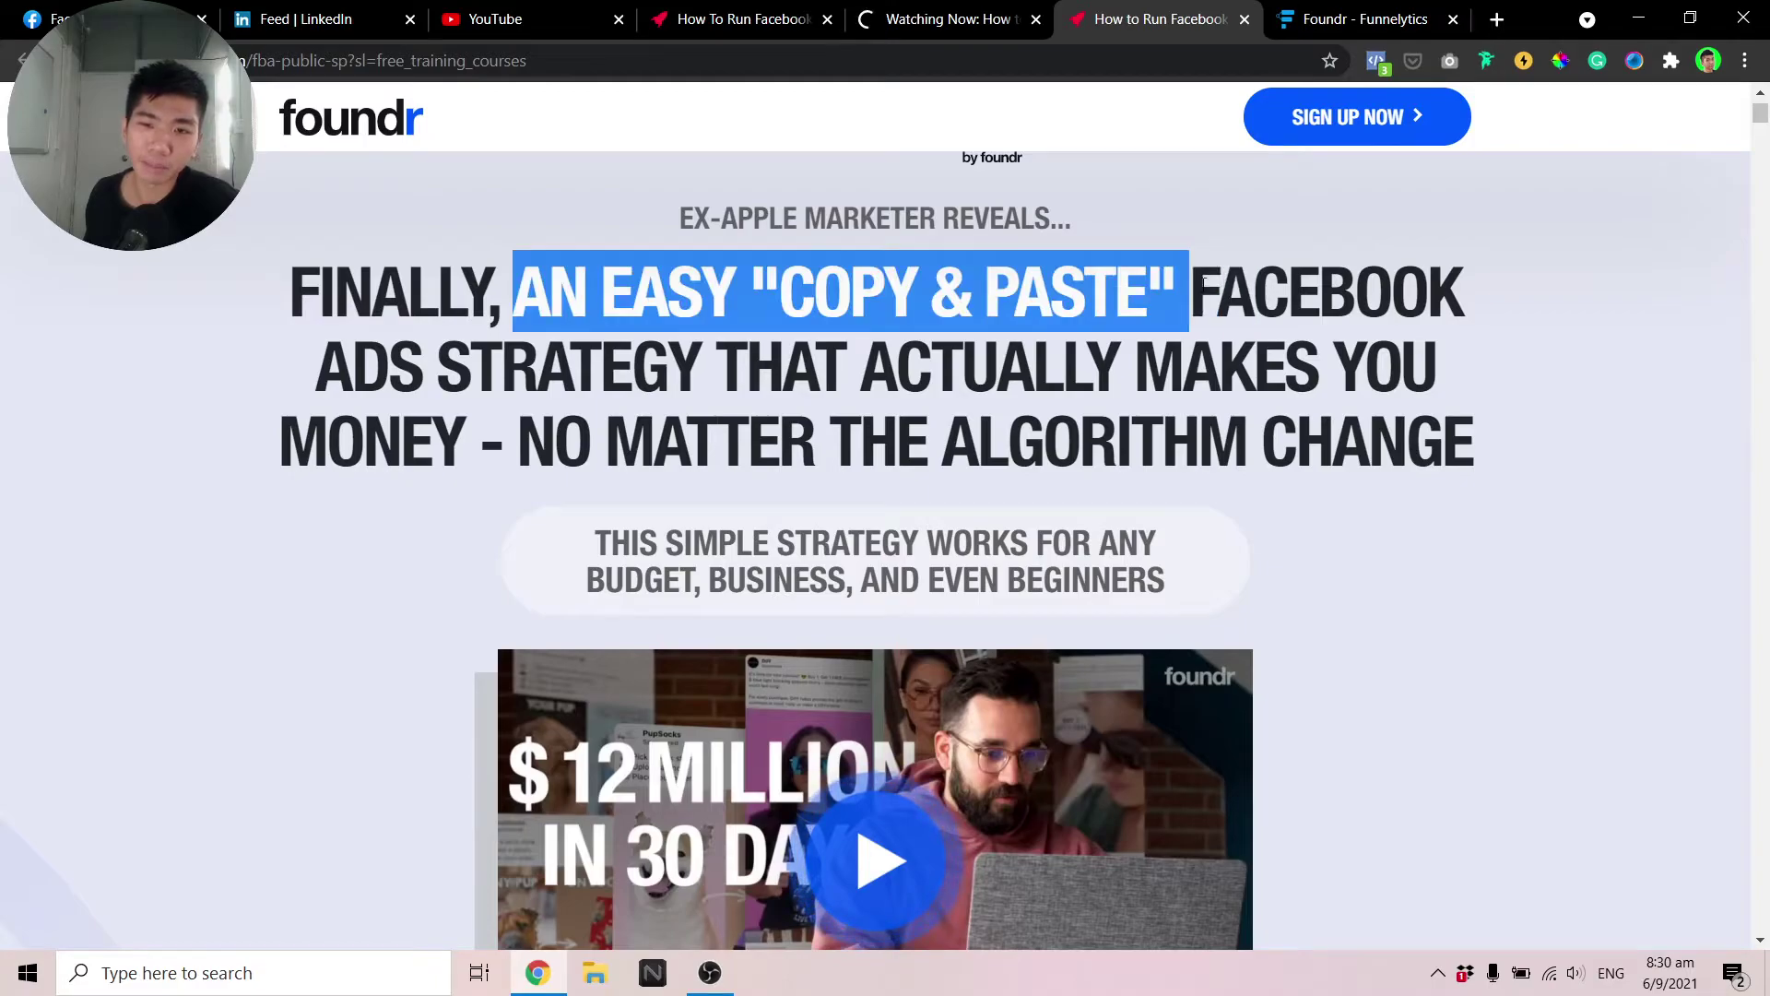
pyautogui.click(1115, 293)
pyautogui.moveTo(783, 291); pyautogui.dragTo(1133, 290)
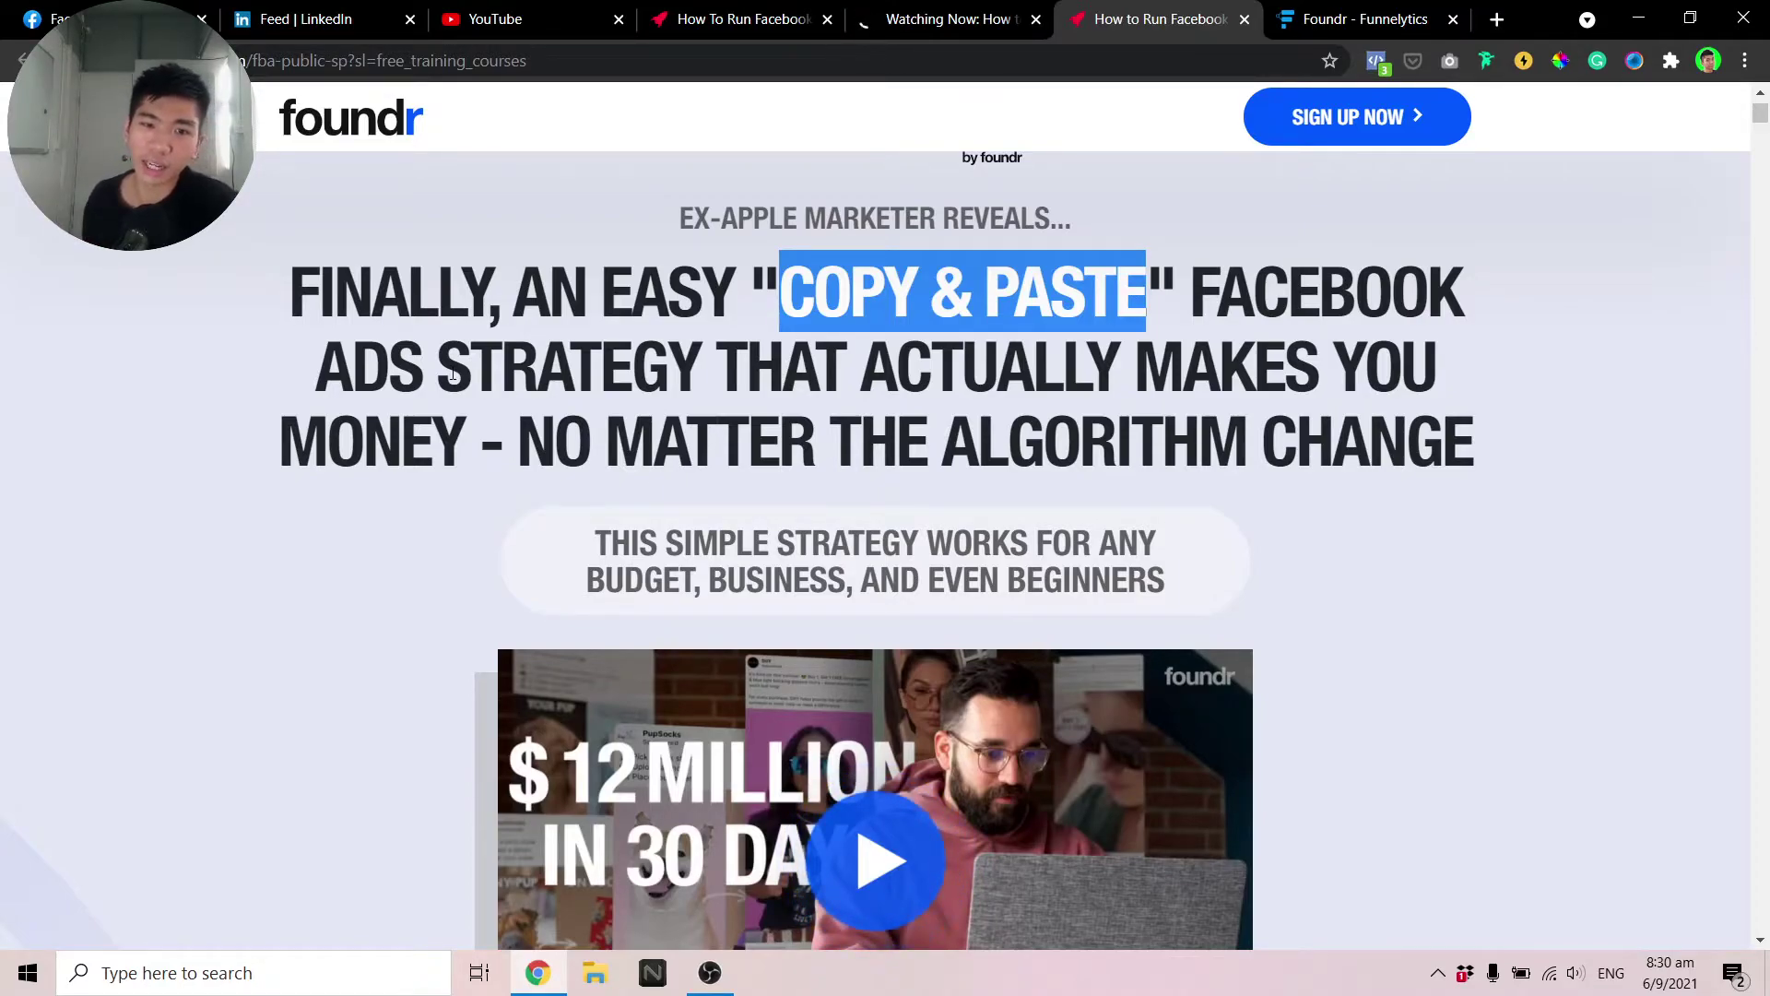
pyautogui.moveTo(453, 373); pyautogui.dragTo(832, 403)
pyautogui.click(1066, 396)
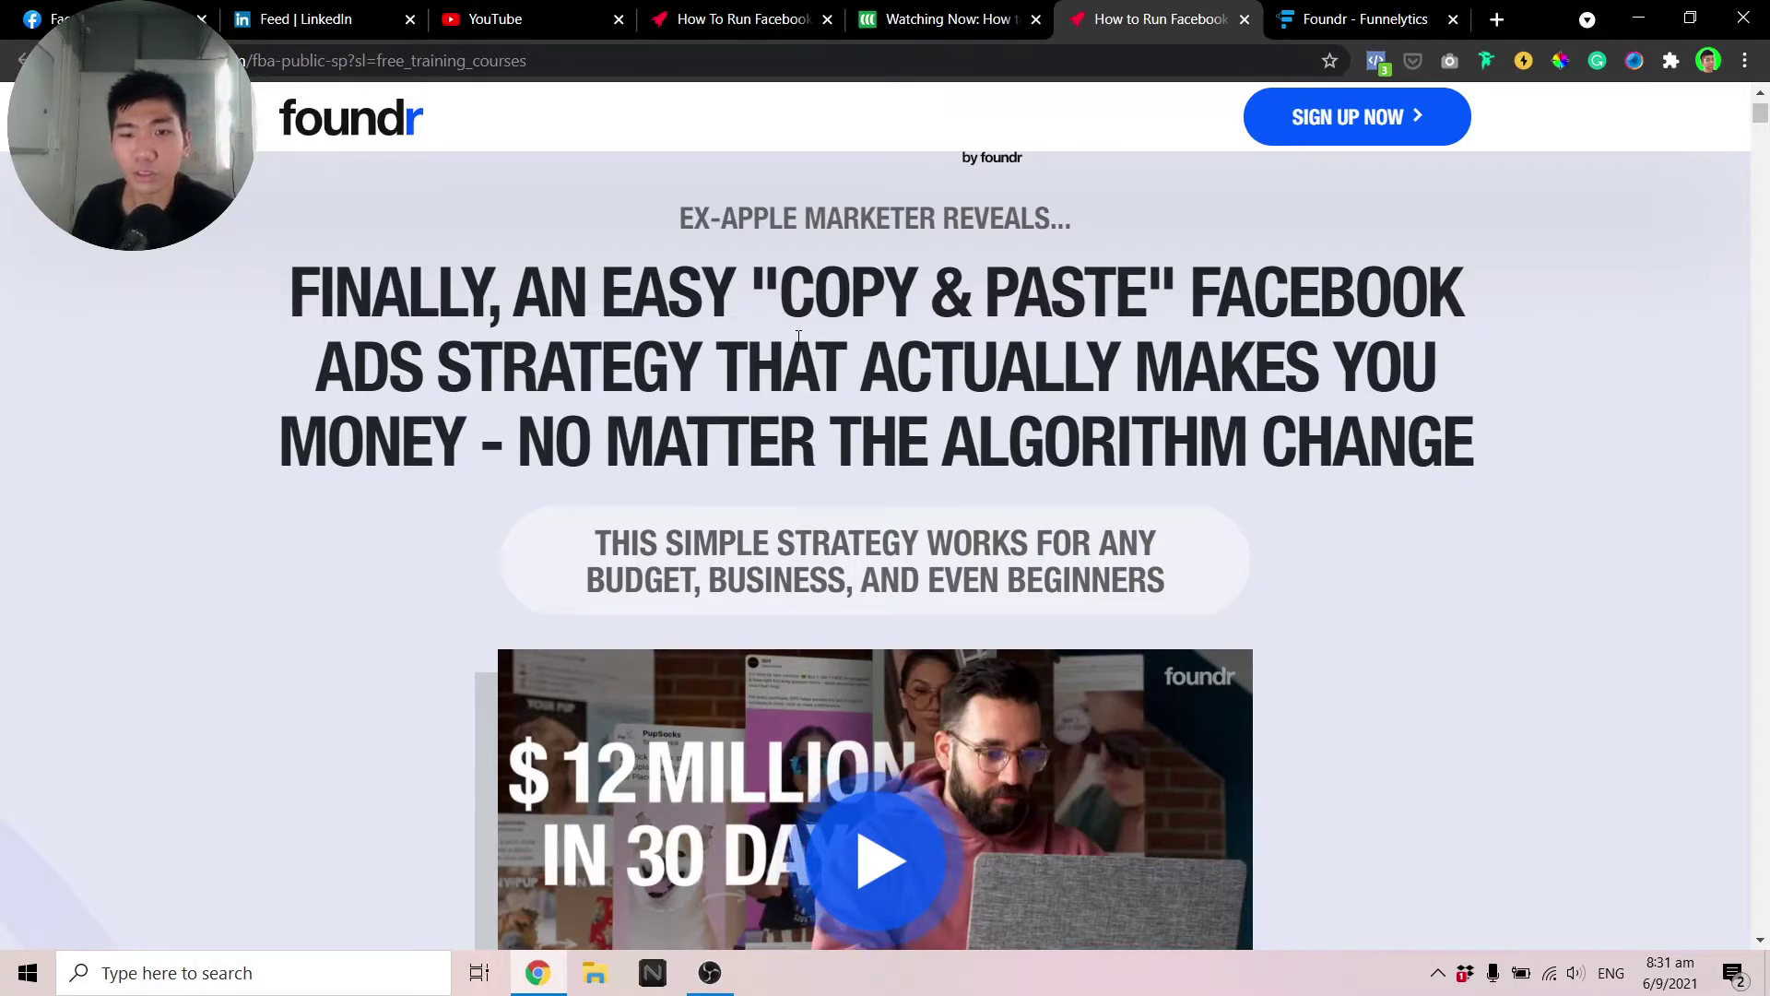
# Highlight the "Ex-Apple marketer reveals..." pre-headline and the subheadline saying the simple strategy works for any budget, business and beginners
pyautogui.moveTo(206, 273); pyautogui.dragTo(673, 221)
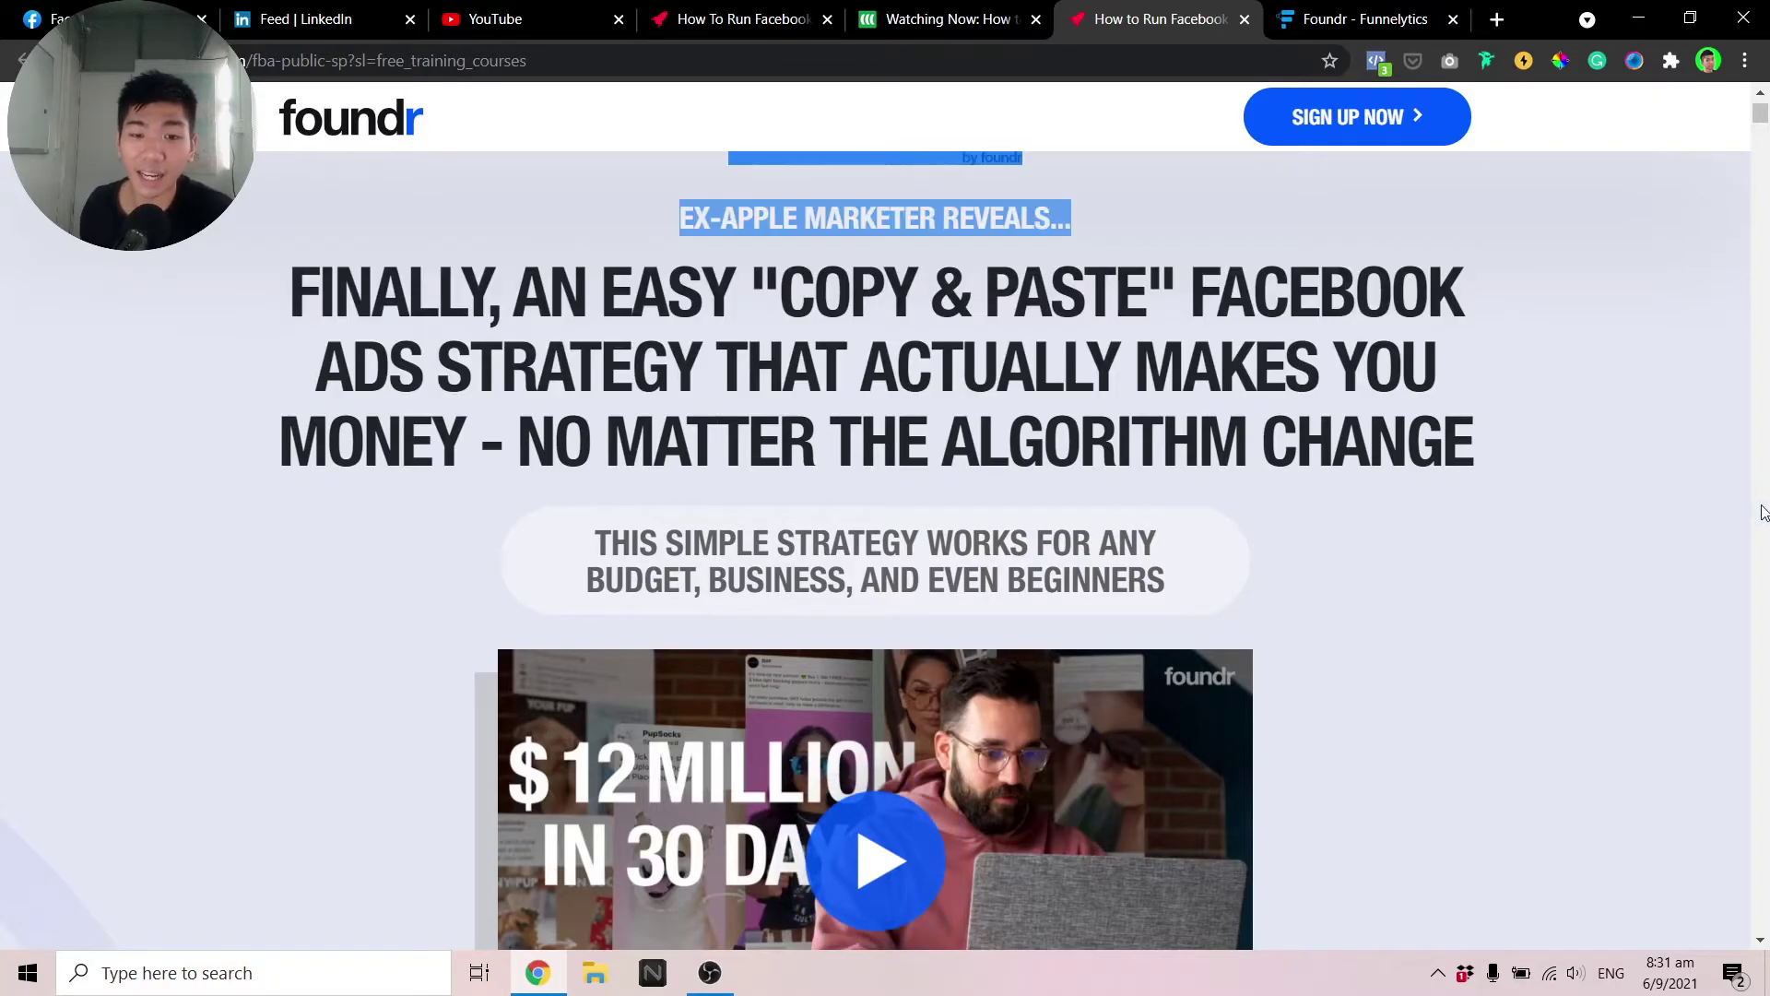
pyautogui.scroll(-3, 689, 308)
pyautogui.moveTo(574, 306); pyautogui.dragTo(1188, 363)
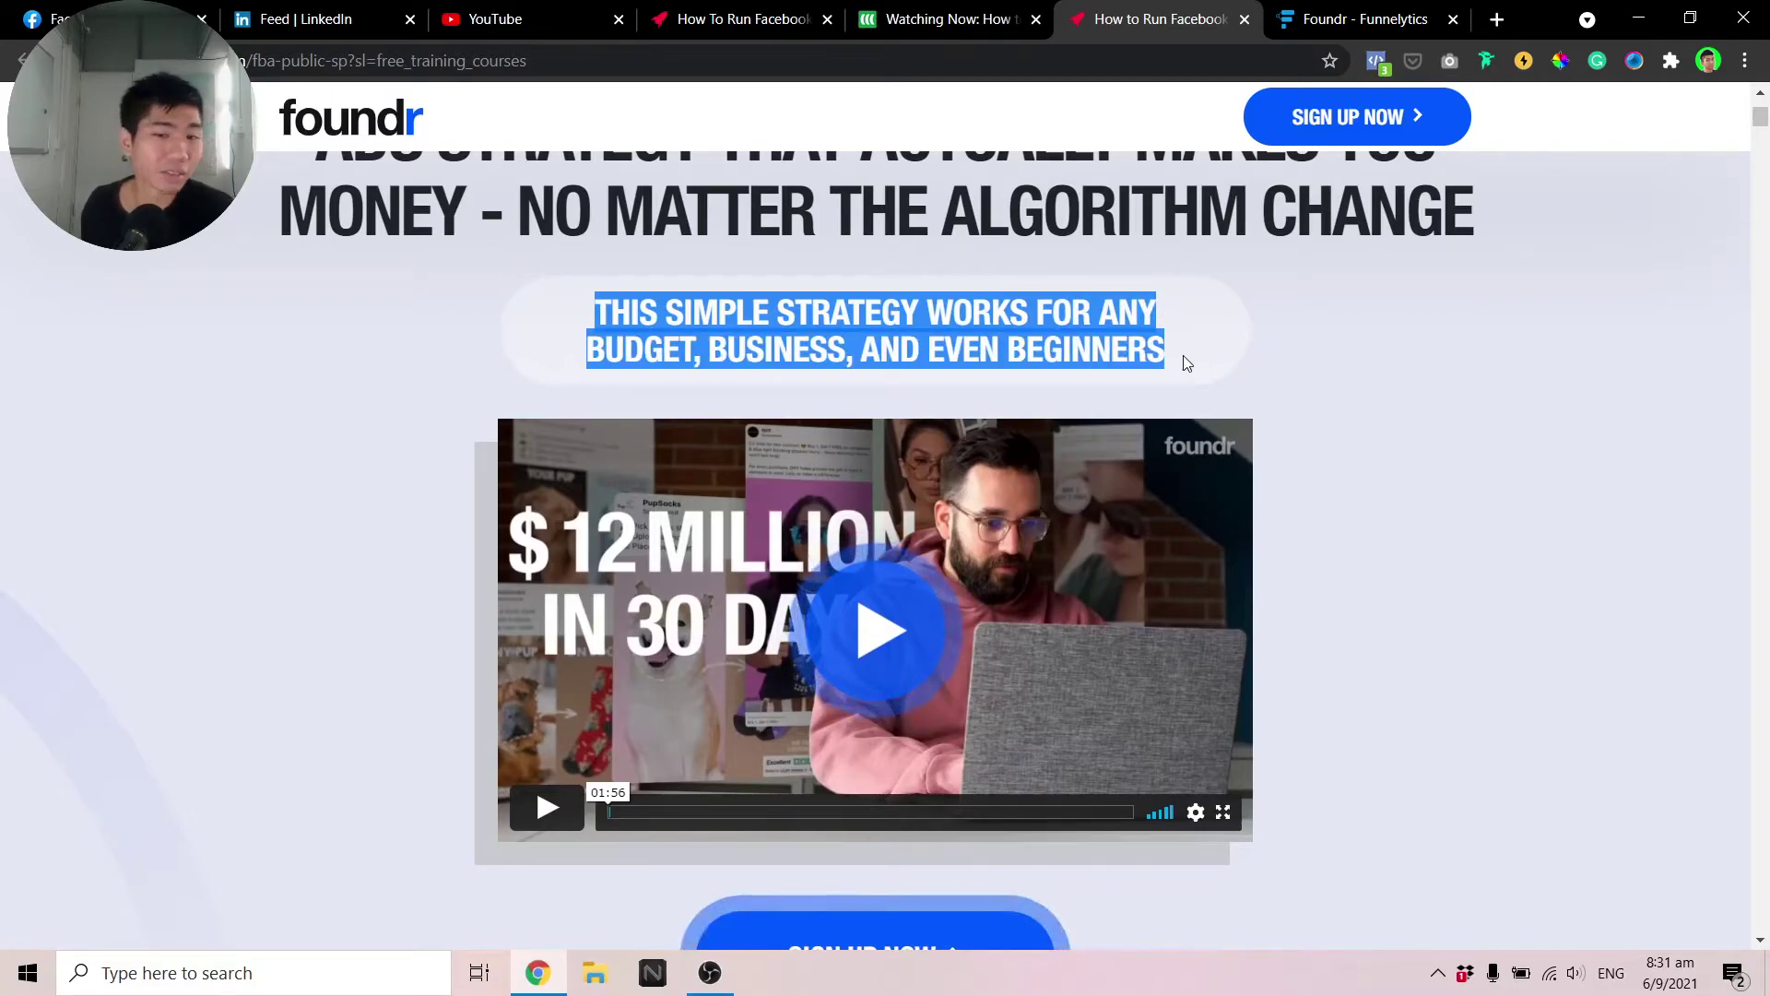
# Compare the sales page subheadline with the wording on the masterclass viewing room page, highlighting the "This simple strategy works" line
pyautogui.click(1243, 350)
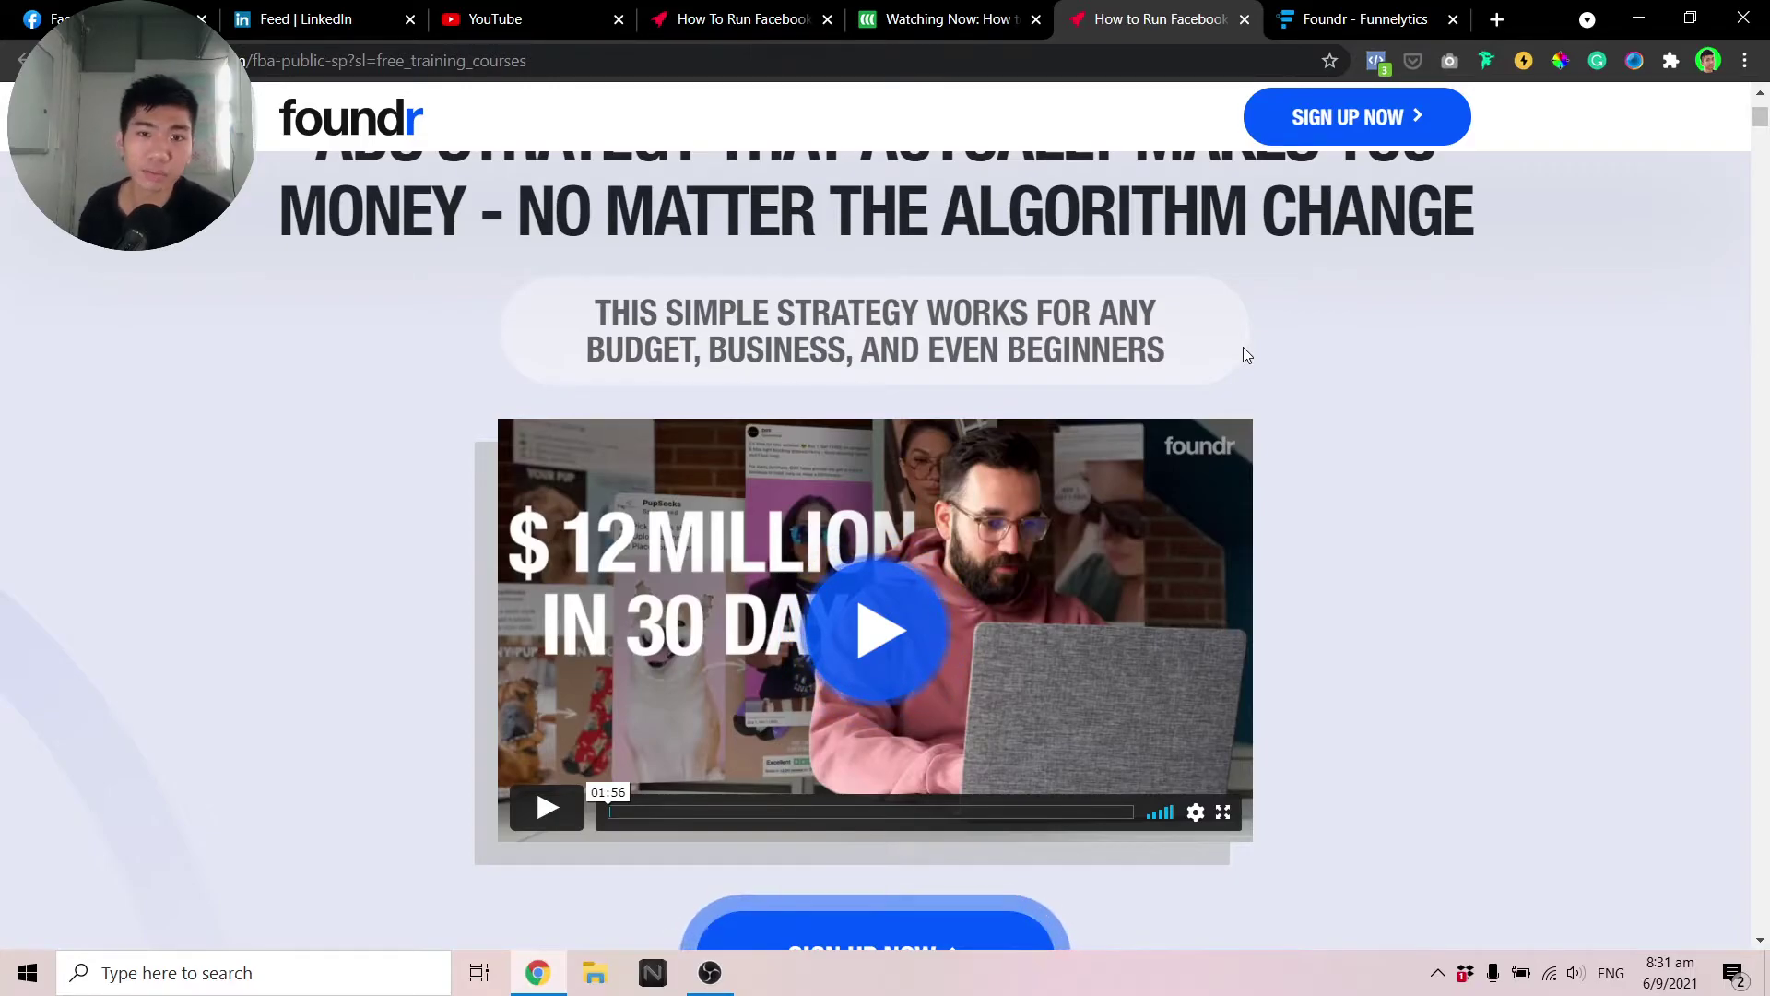
pyautogui.click(1000, 9)
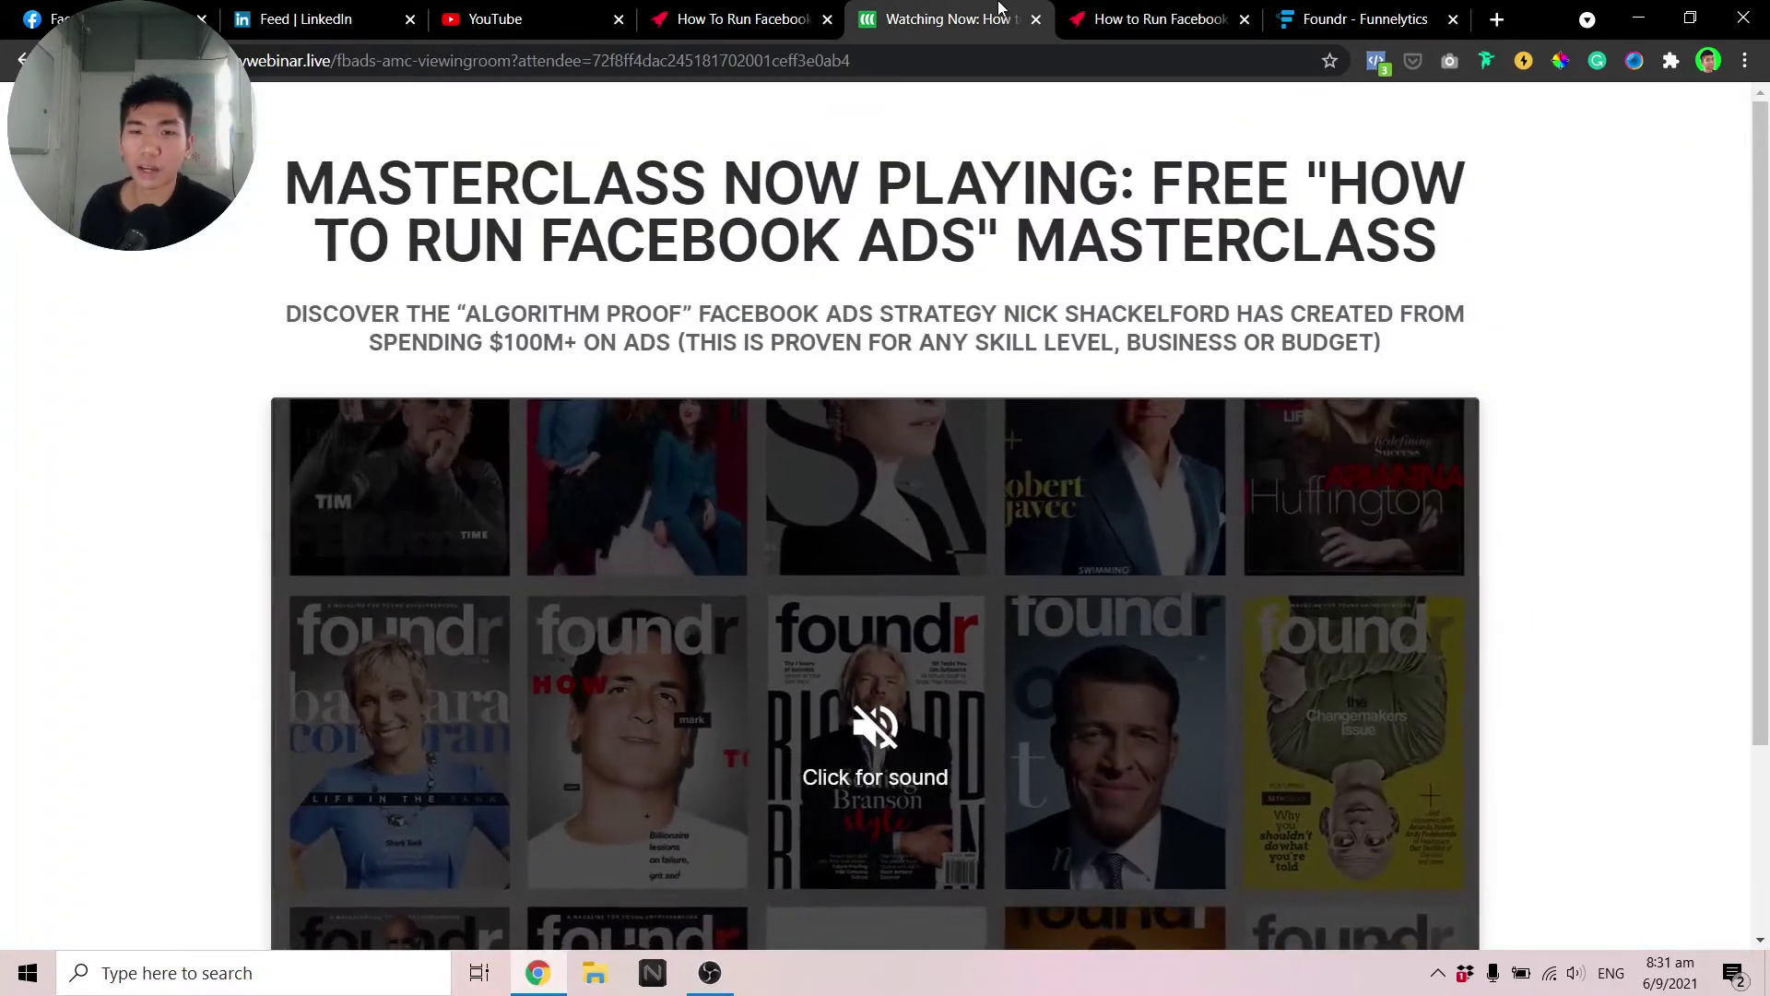
pyautogui.click(1161, 19)
pyautogui.scroll(-1, 566, 344)
pyautogui.scroll(-1, 564, 336)
pyautogui.scroll(2, 565, 335)
pyautogui.moveTo(571, 317); pyautogui.dragTo(1445, 343)
pyautogui.click(1445, 343)
pyautogui.scroll(-2, 1445, 339)
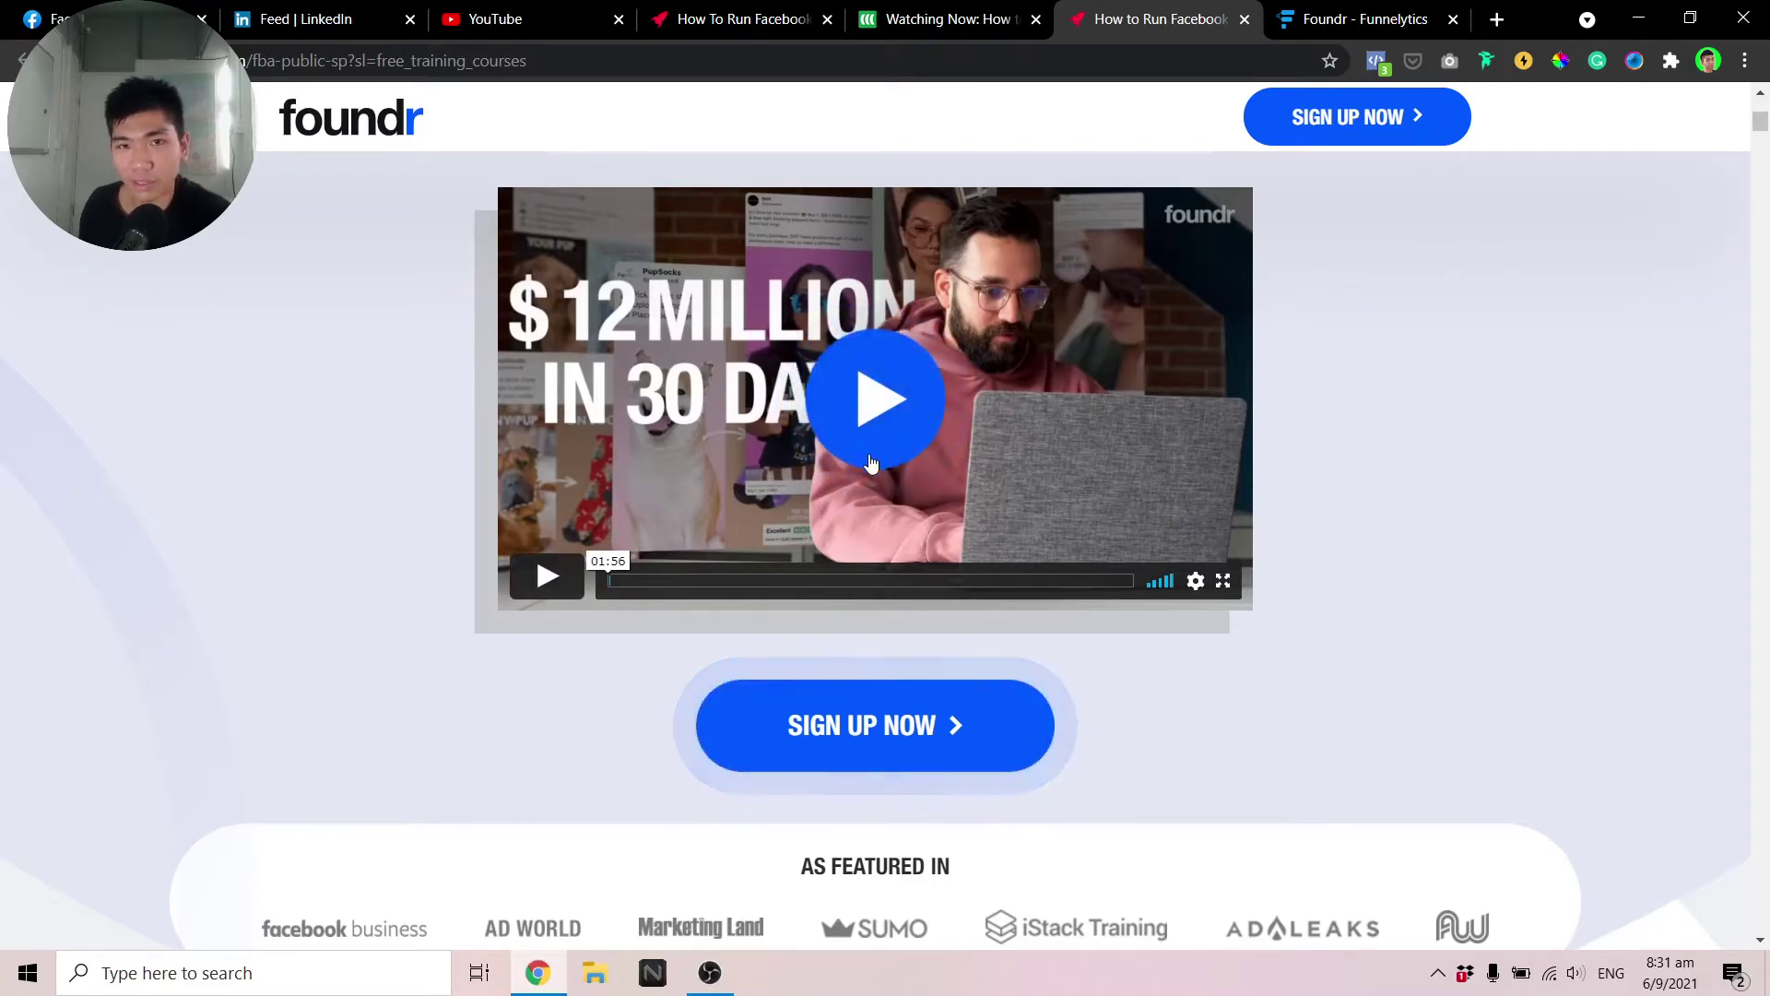
# Examine the "As Featured In" section below the sales video, highlighting its heading and logo row
pyautogui.scroll(-7, 872, 463)
pyautogui.scroll(1, 339, 403)
pyautogui.moveTo(237, 301); pyautogui.dragTo(1498, 368)
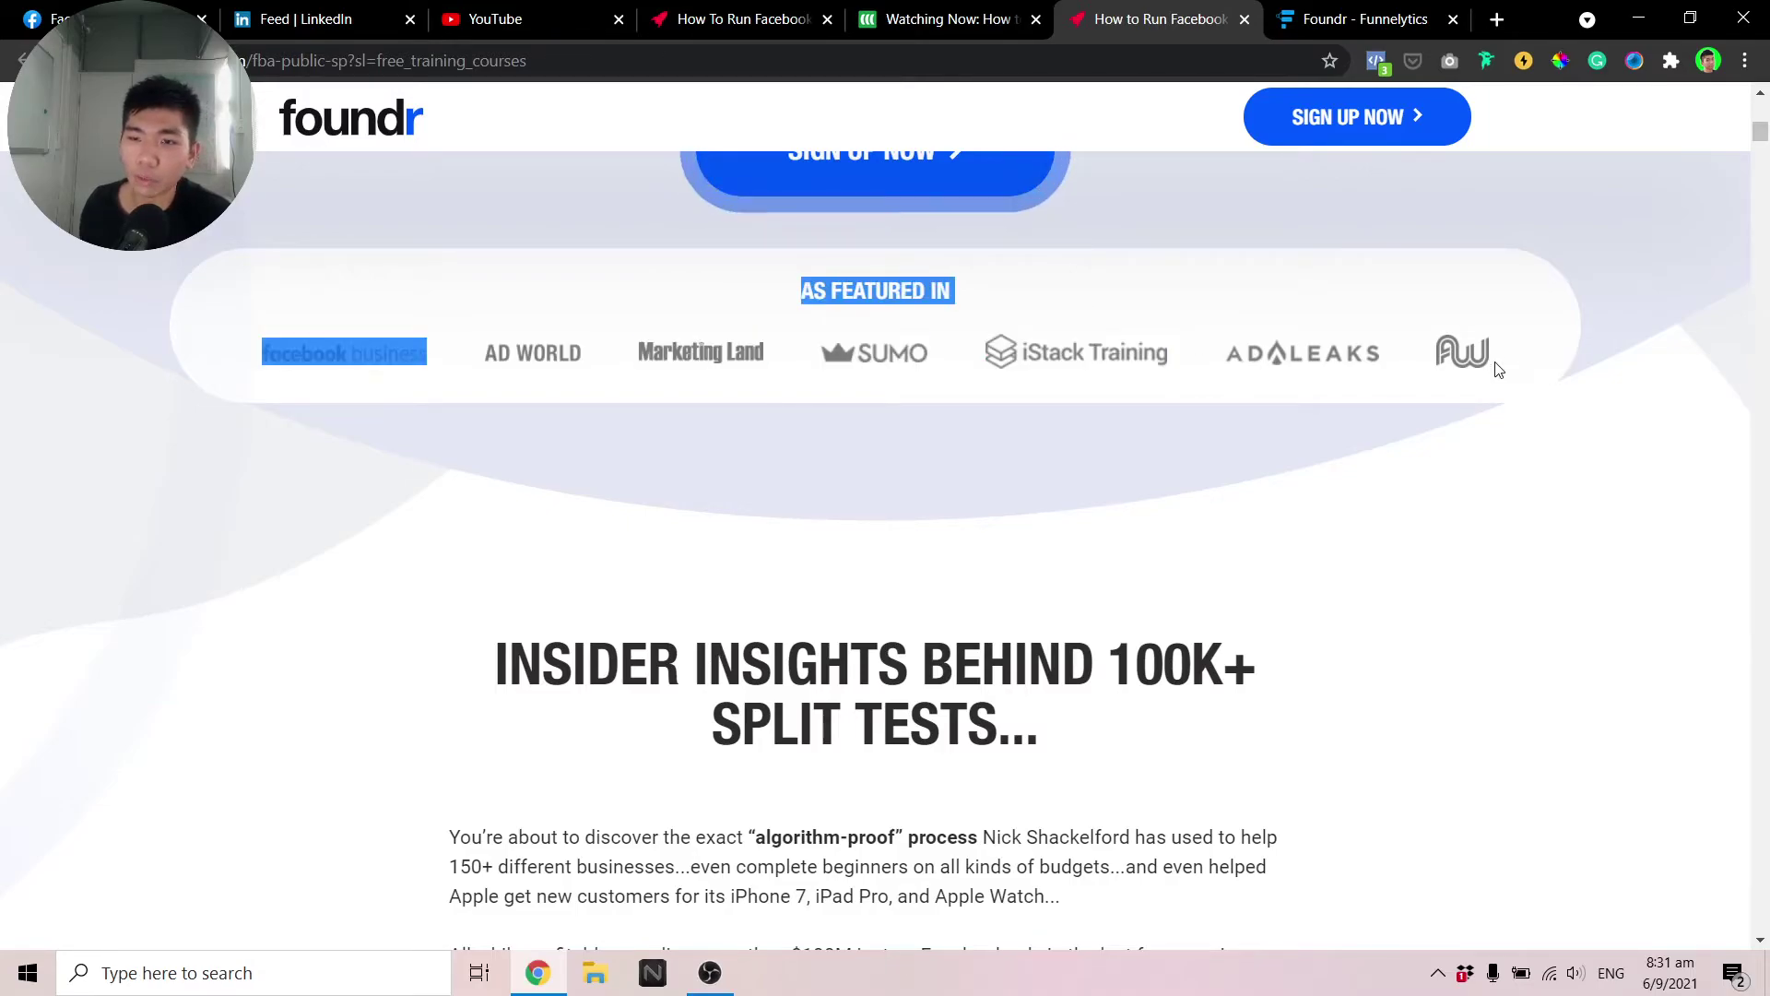
pyautogui.click(1410, 512)
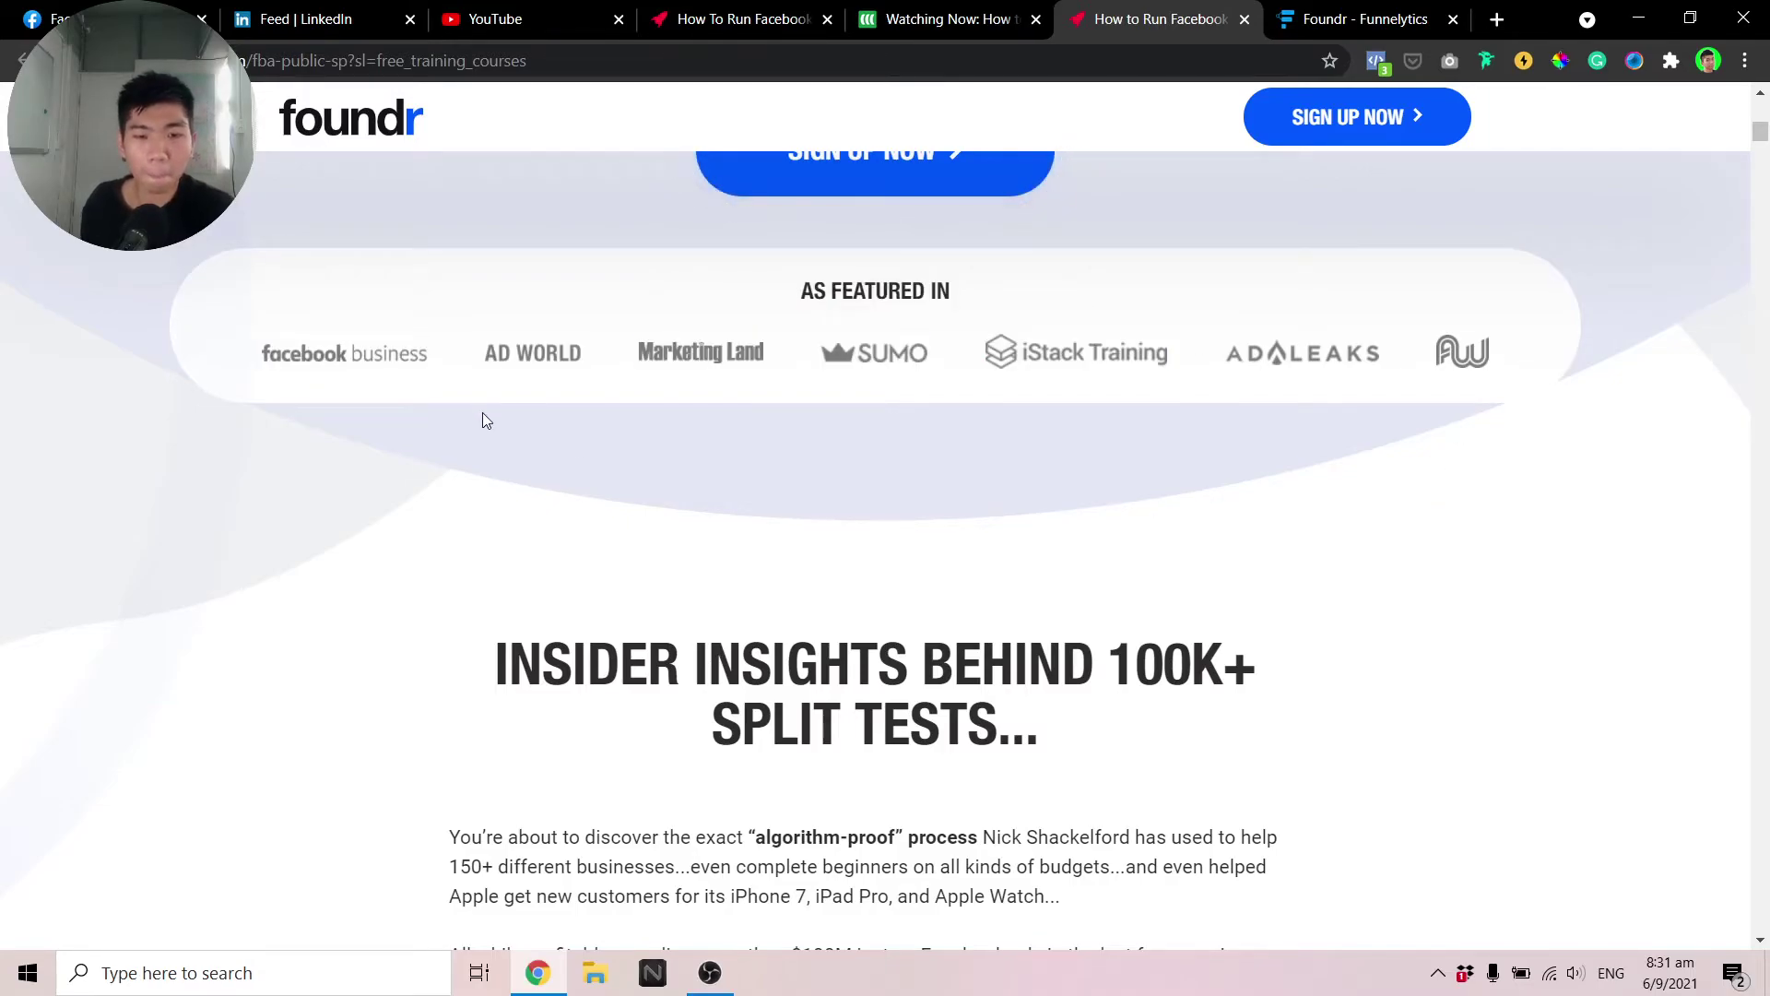
# Highlight the "Insider Insights Behind 100K+ Split Tests..." heading and its opening paragraphs about the "algorithm-proof" process and $100M ad spend
pyautogui.scroll(-3, 486, 419)
pyautogui.moveTo(459, 326); pyautogui.dragTo(1299, 364)
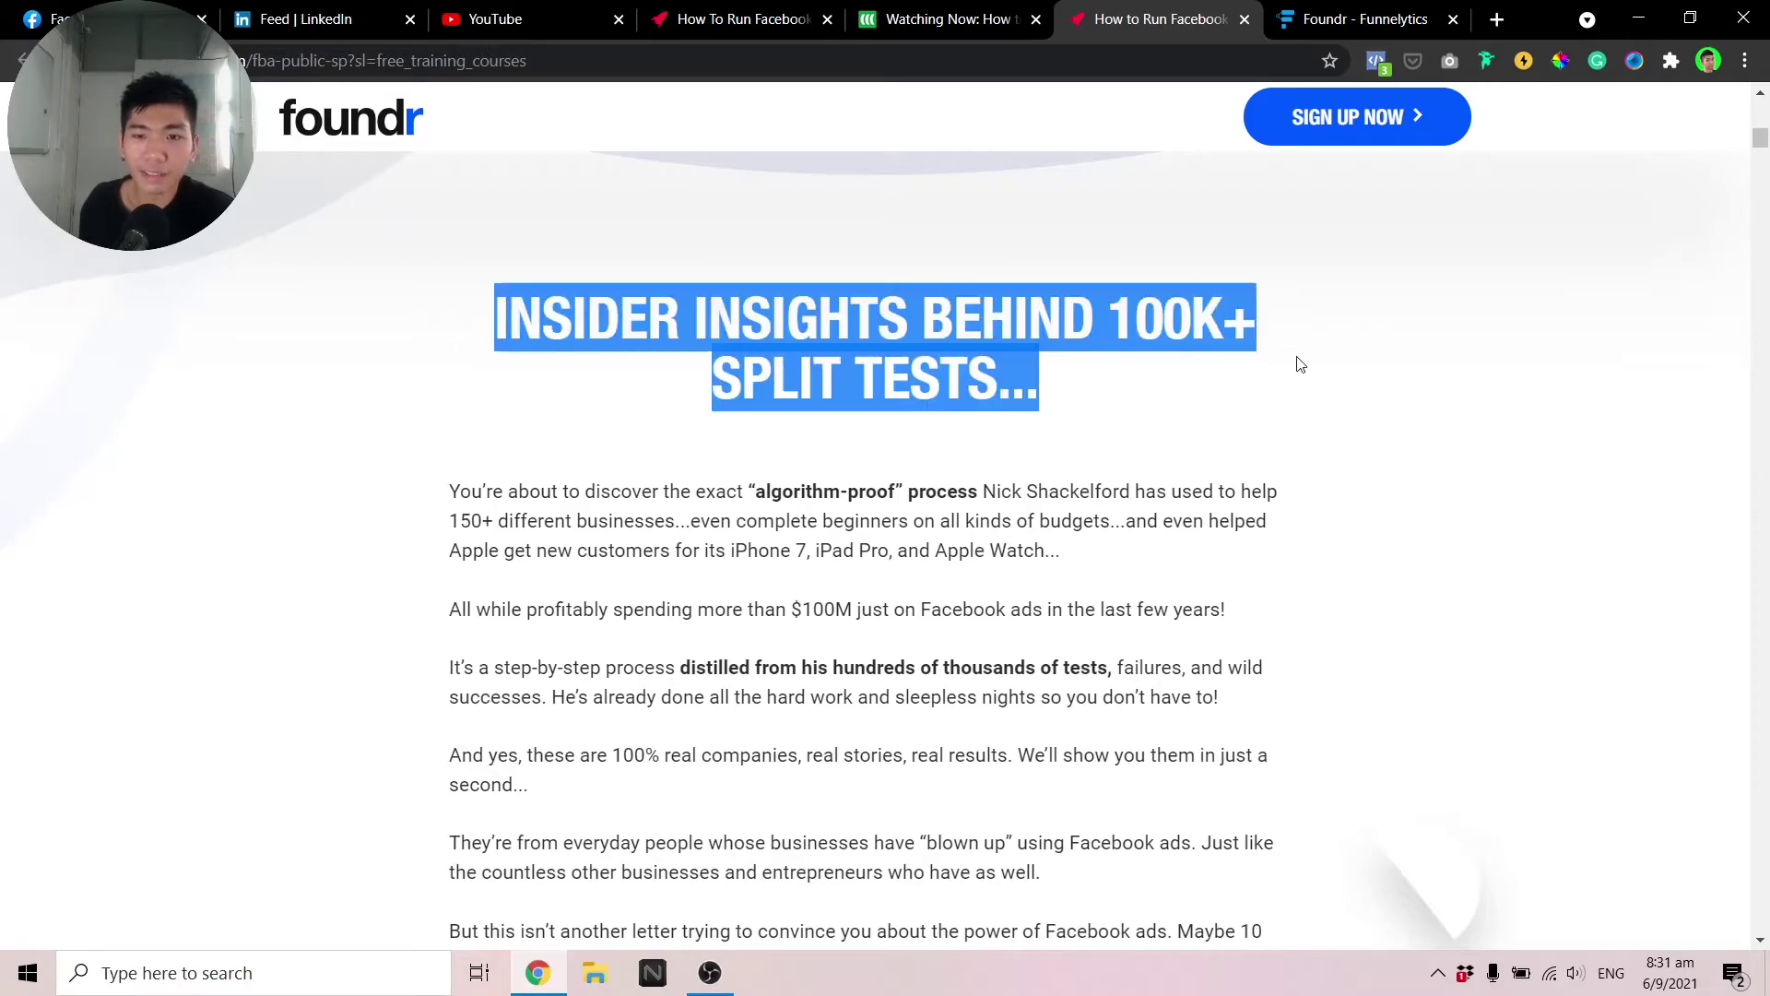
pyautogui.click(1337, 406)
pyautogui.scroll(-9, 394, 420)
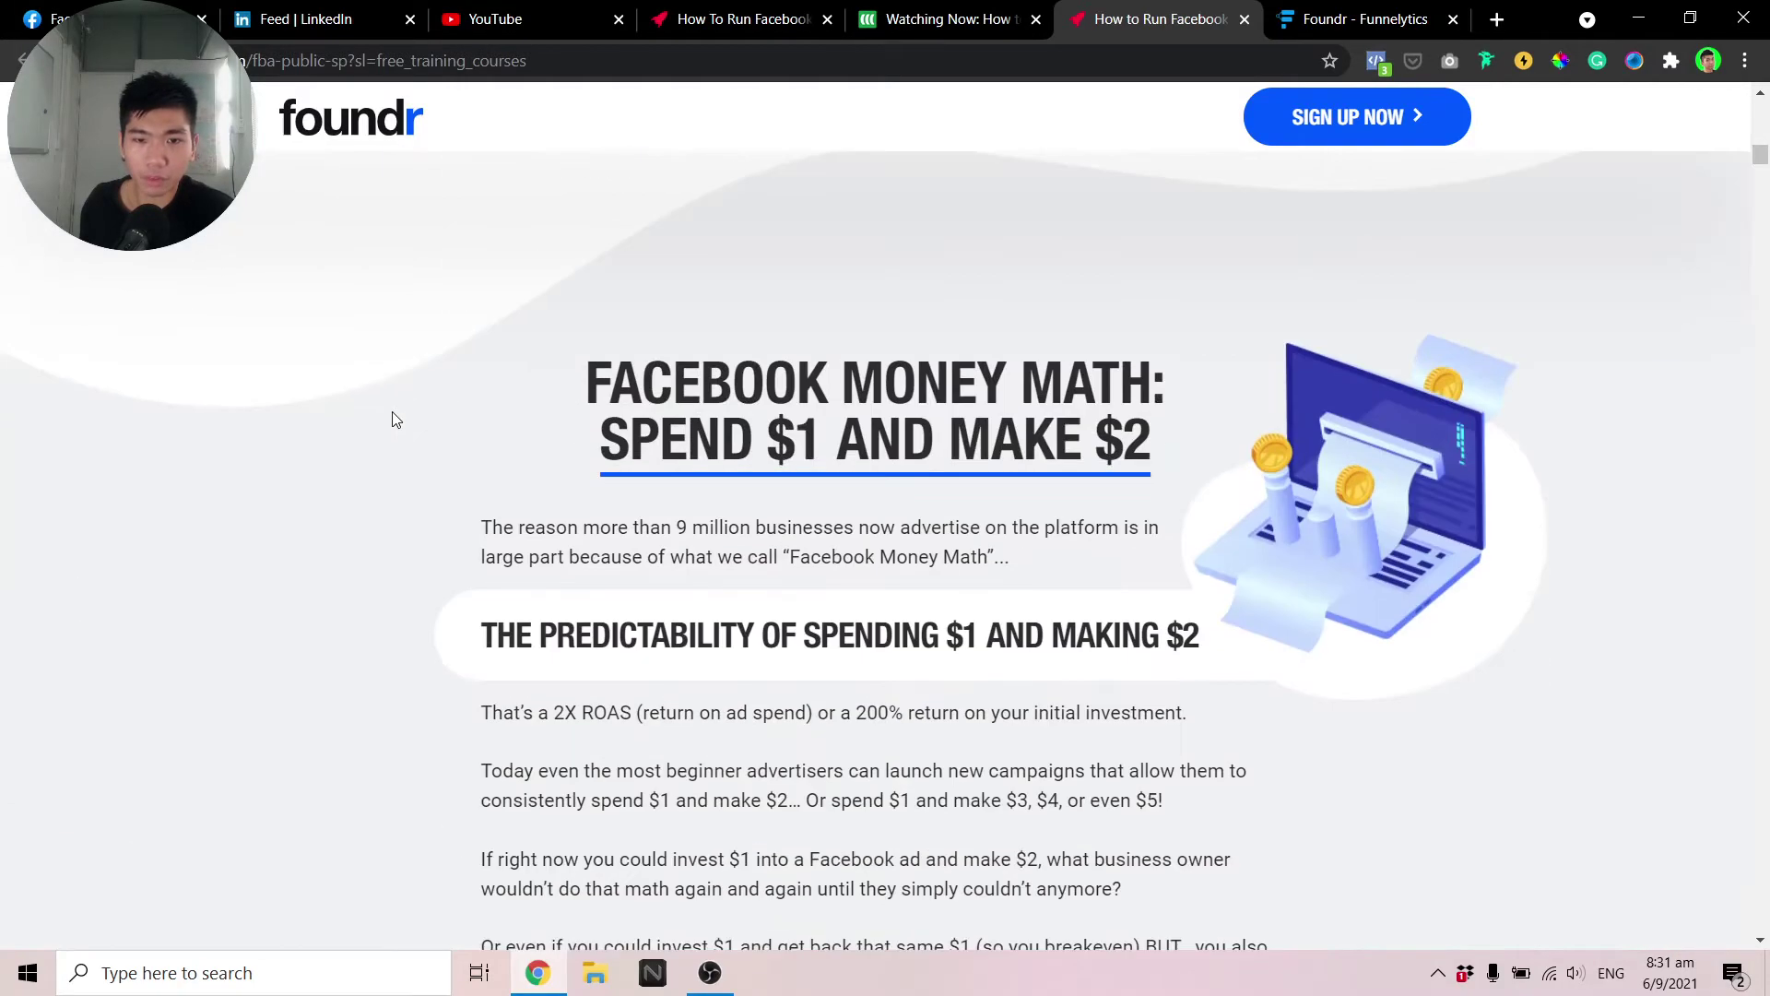
pyautogui.scroll(11, 397, 420)
pyautogui.scroll(-2, 469, 498)
pyautogui.moveTo(444, 334); pyautogui.dragTo(1259, 604)
pyautogui.scroll(-10, 1341, 504)
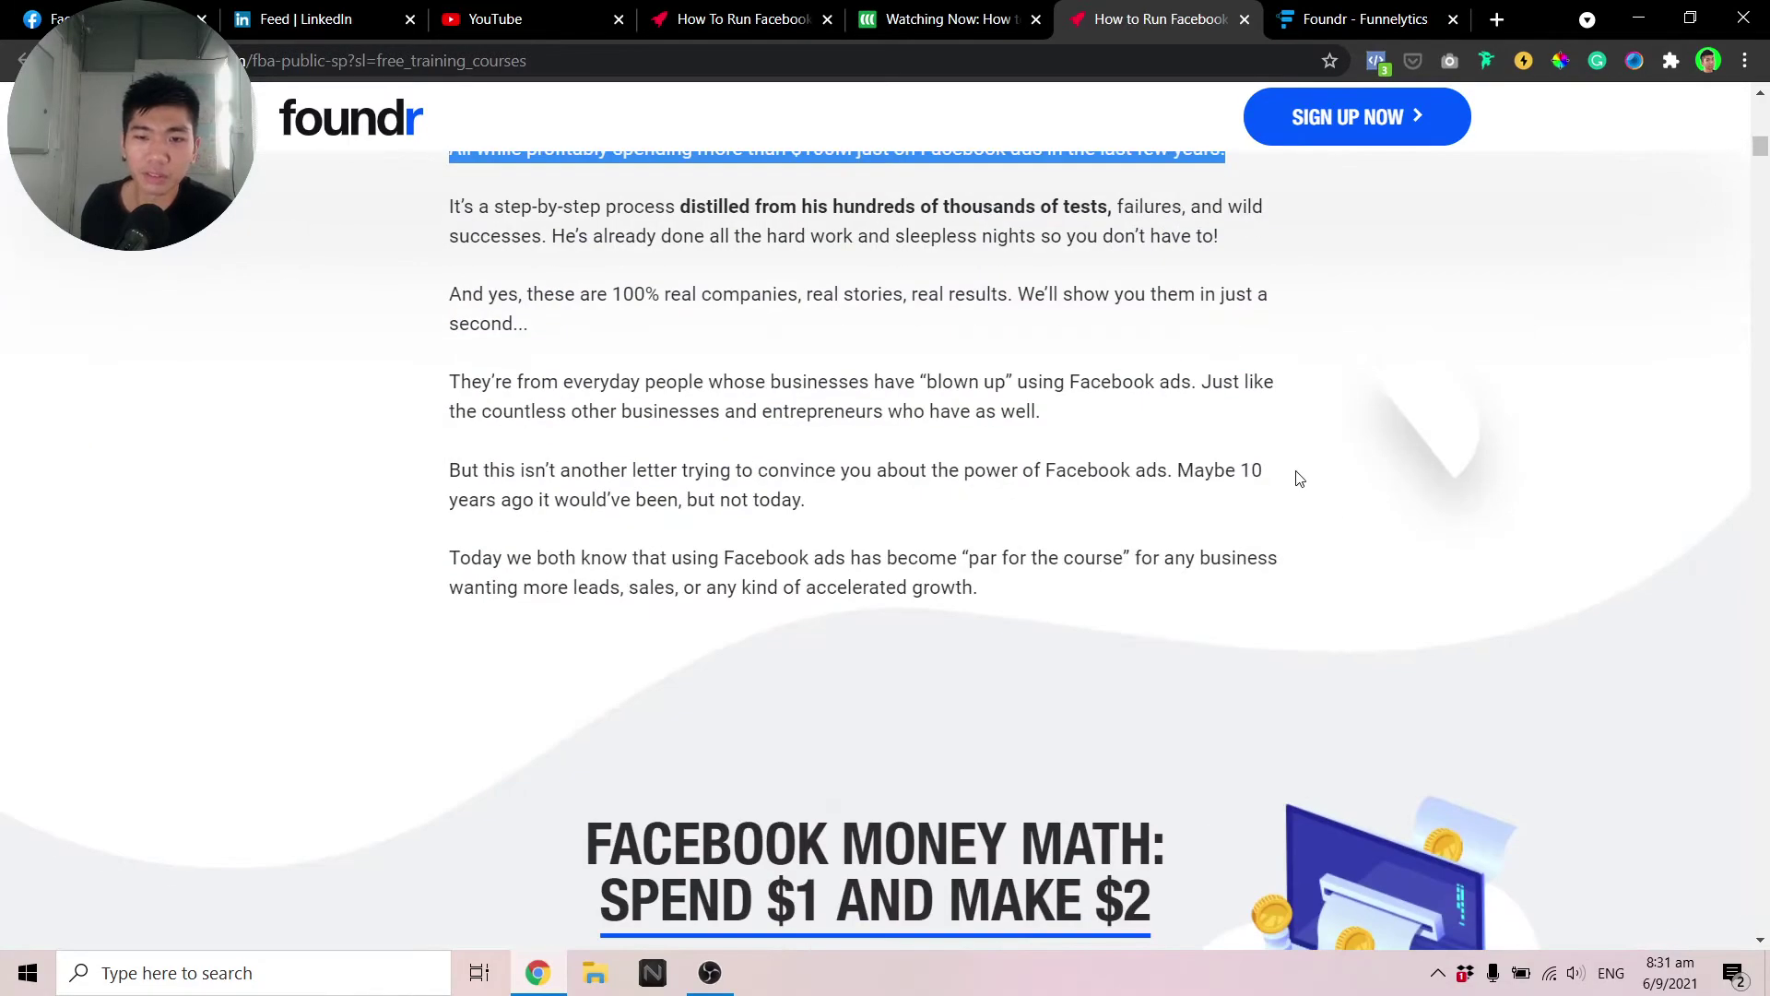
# Analyse the "Facebook Money Math" section, highlighting its whole heading and the "Spend $1 and make $2" line
pyautogui.scroll(-4, 1047, 376)
pyautogui.moveTo(470, 304); pyautogui.dragTo(832, 299)
pyautogui.scroll(3, 1014, 387)
pyautogui.scroll(-2, 1115, 389)
pyautogui.scroll(1, 1116, 389)
pyautogui.click(689, 264)
pyautogui.moveTo(595, 268); pyautogui.dragTo(1252, 319)
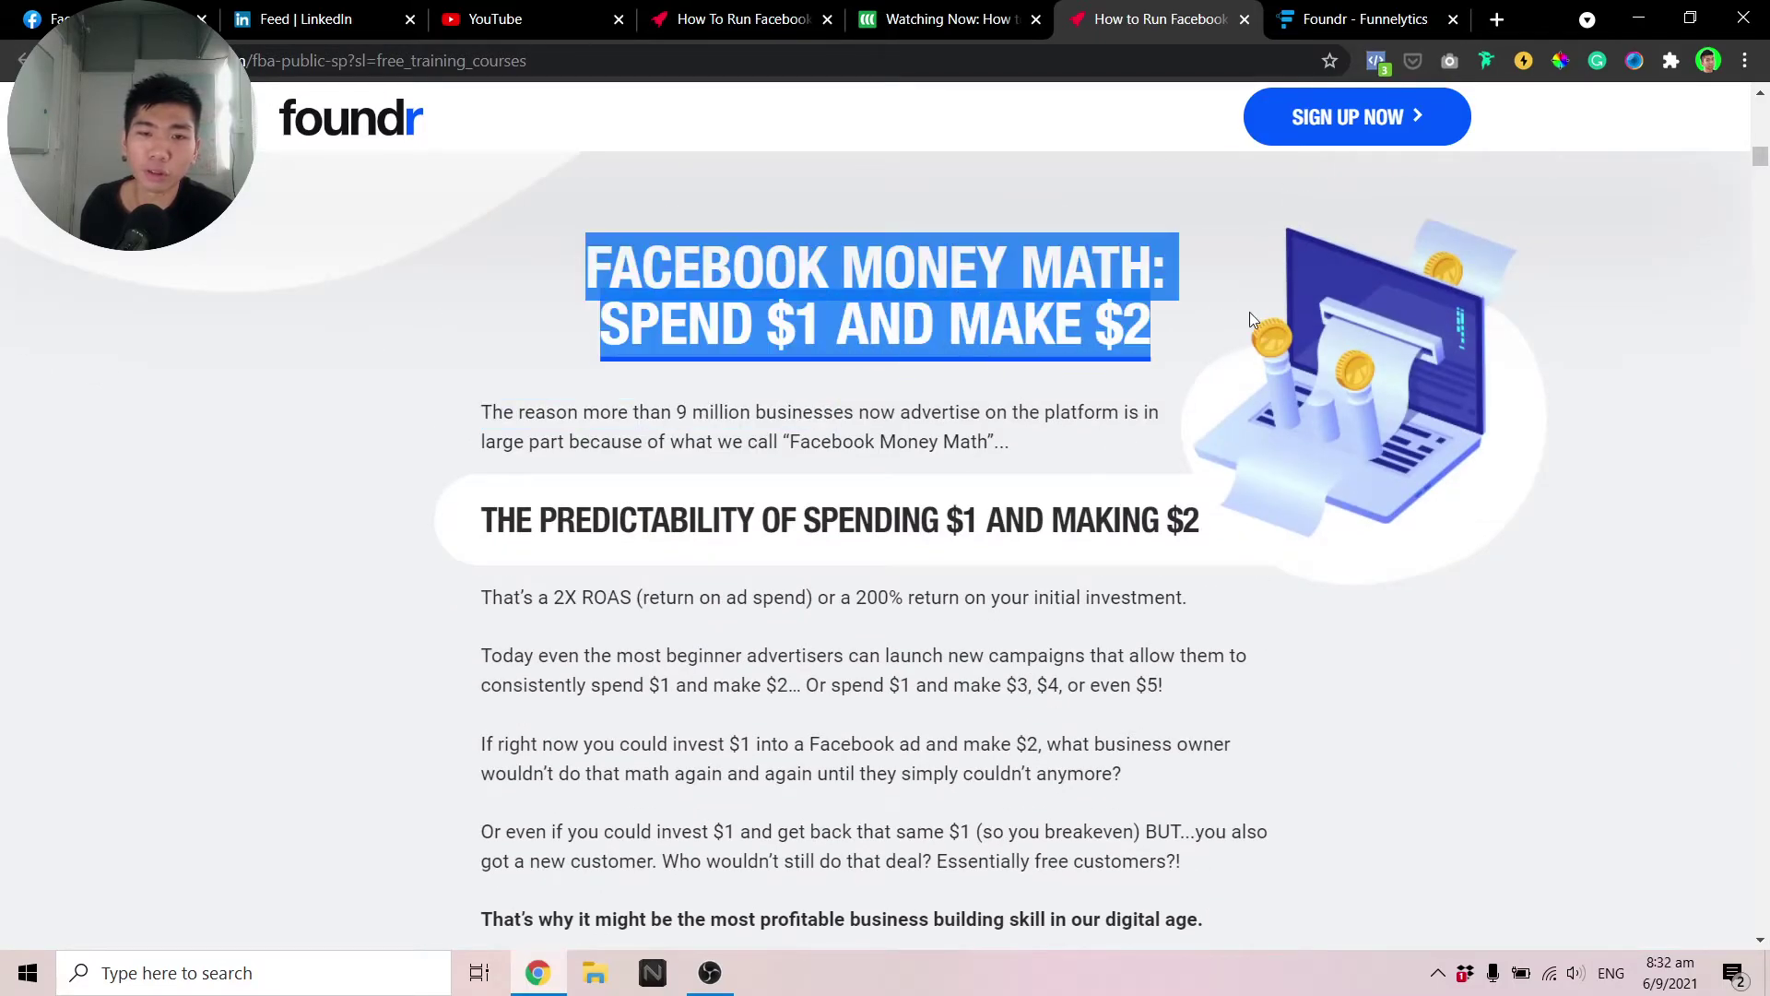
pyautogui.click(1082, 352)
pyautogui.moveTo(595, 356); pyautogui.dragTo(1176, 333)
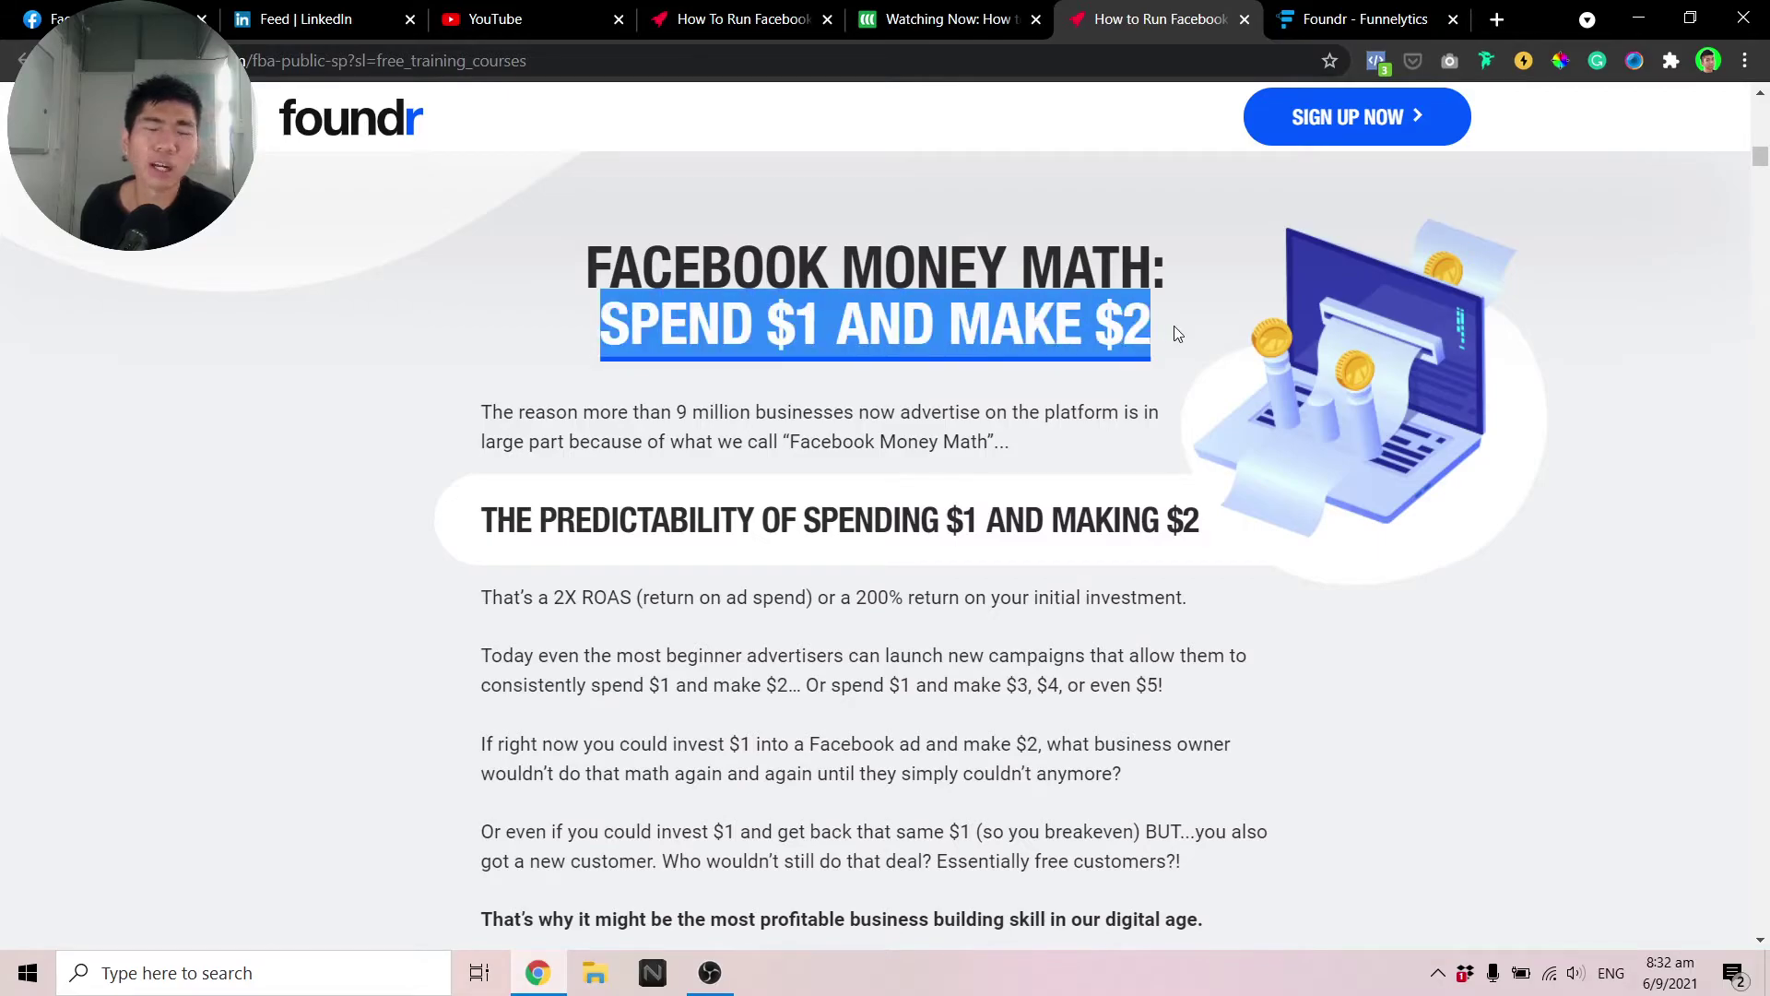
pyautogui.click(1097, 376)
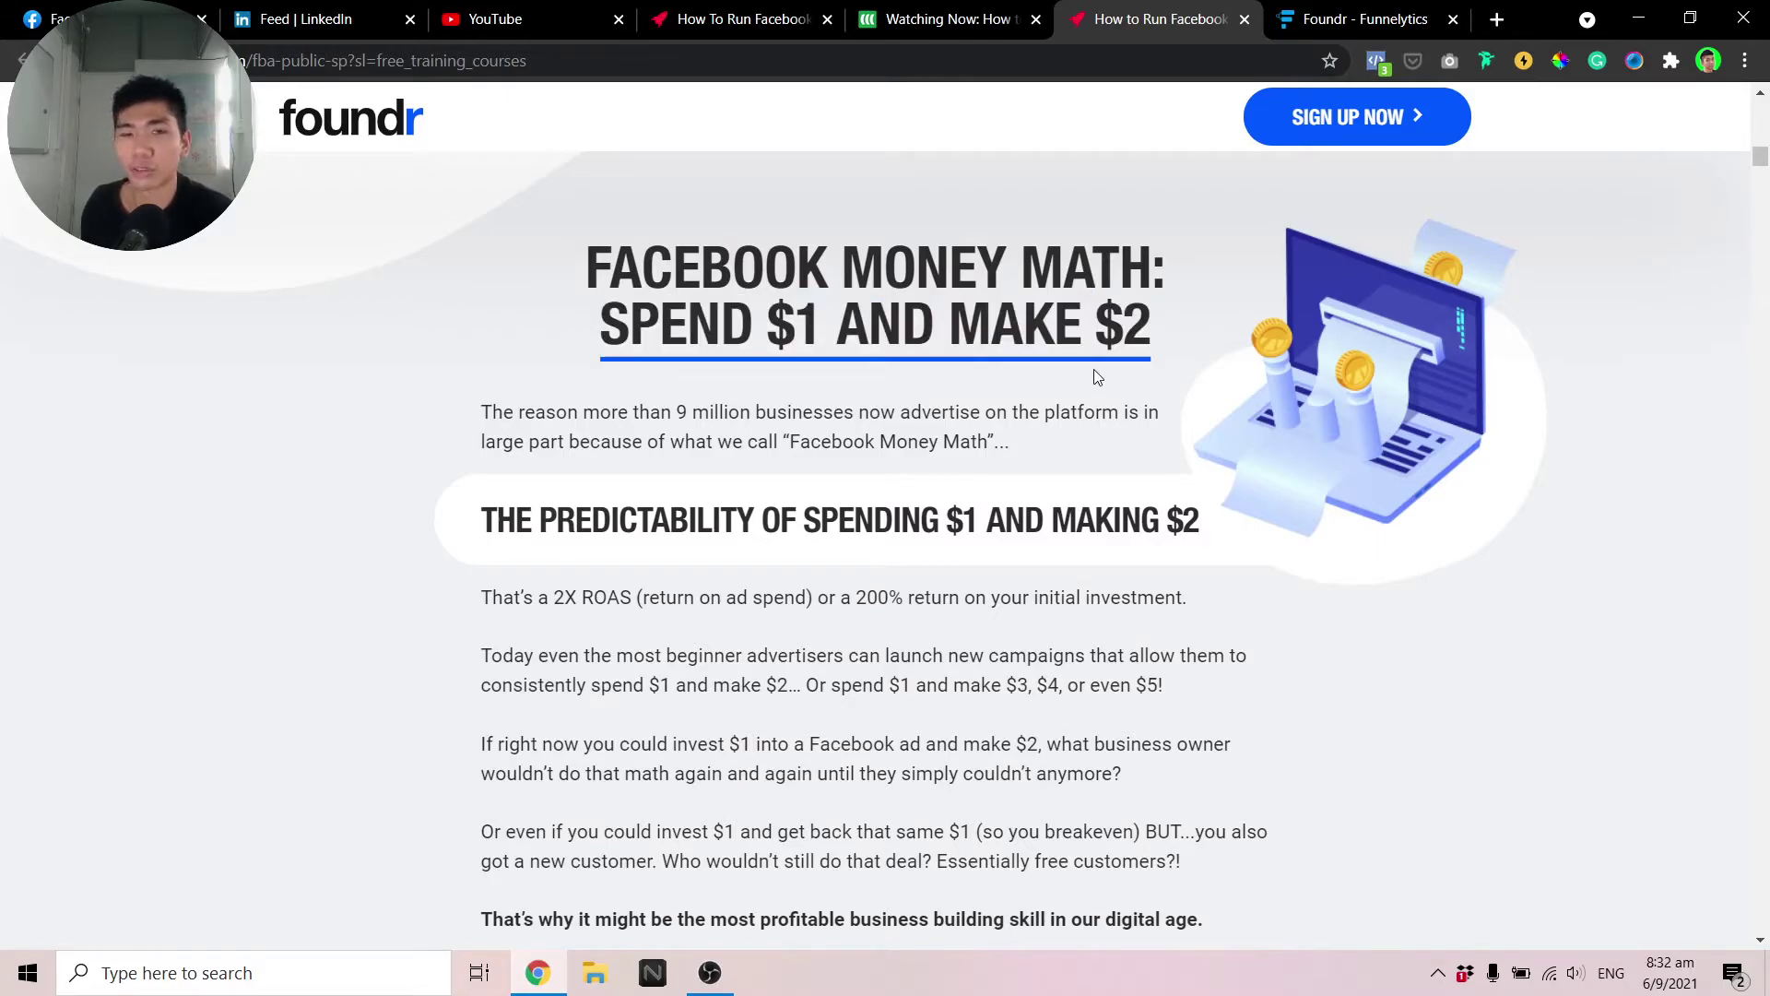
# Skim the copy from "Here's why many people still haven't cracked Facebook yet" to "The MGD Framework" and highlight that framework's heading
pyautogui.scroll(-12, 1094, 369)
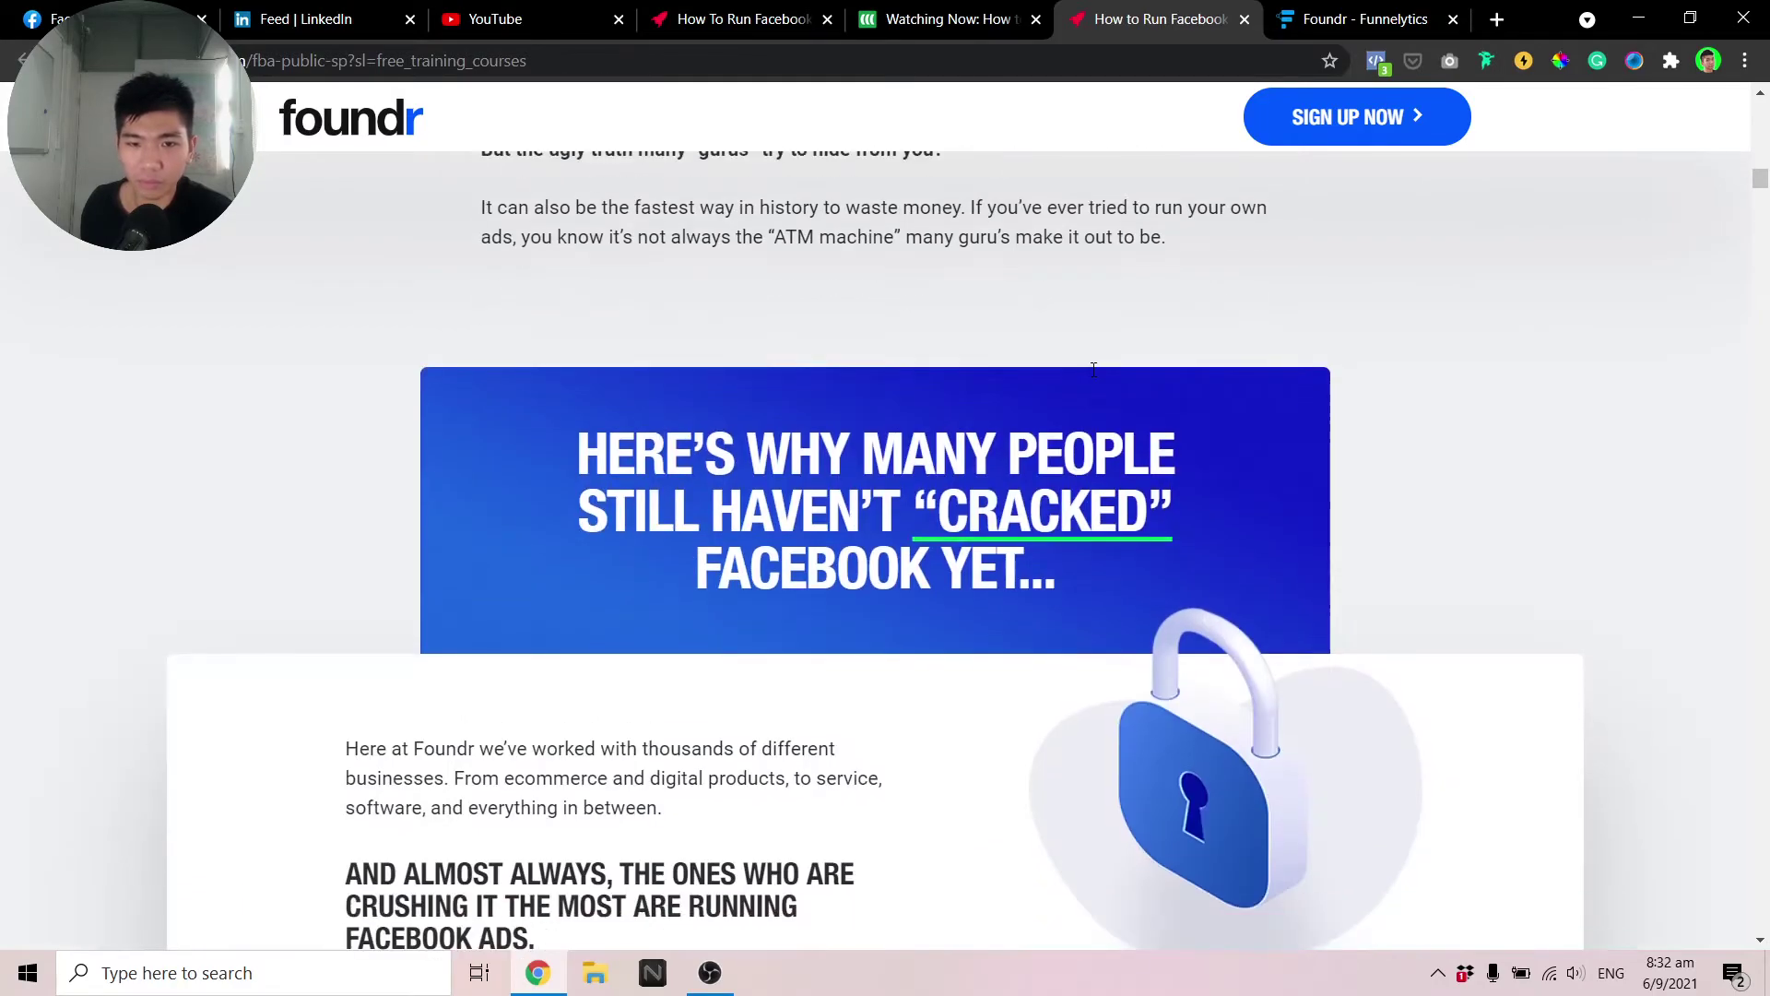
pyautogui.scroll(-4, 1093, 369)
pyautogui.scroll(-20, 1092, 369)
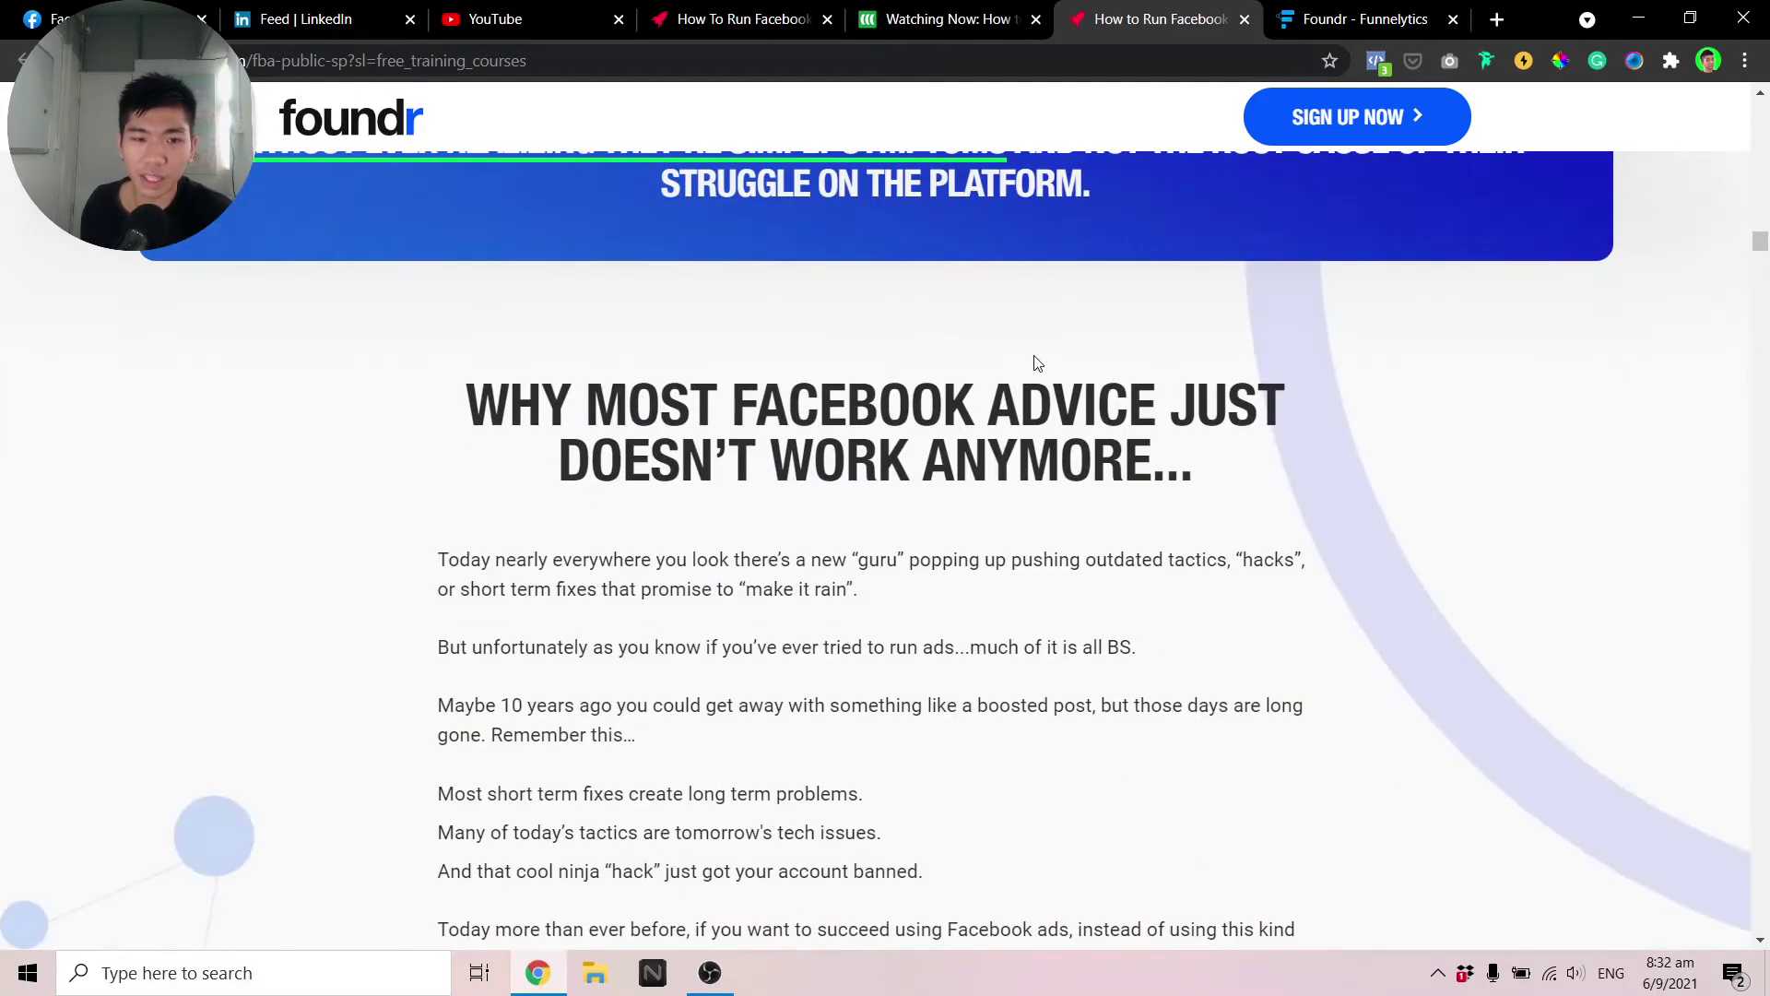
pyautogui.scroll(3, 1027, 356)
pyautogui.scroll(-20, 1027, 356)
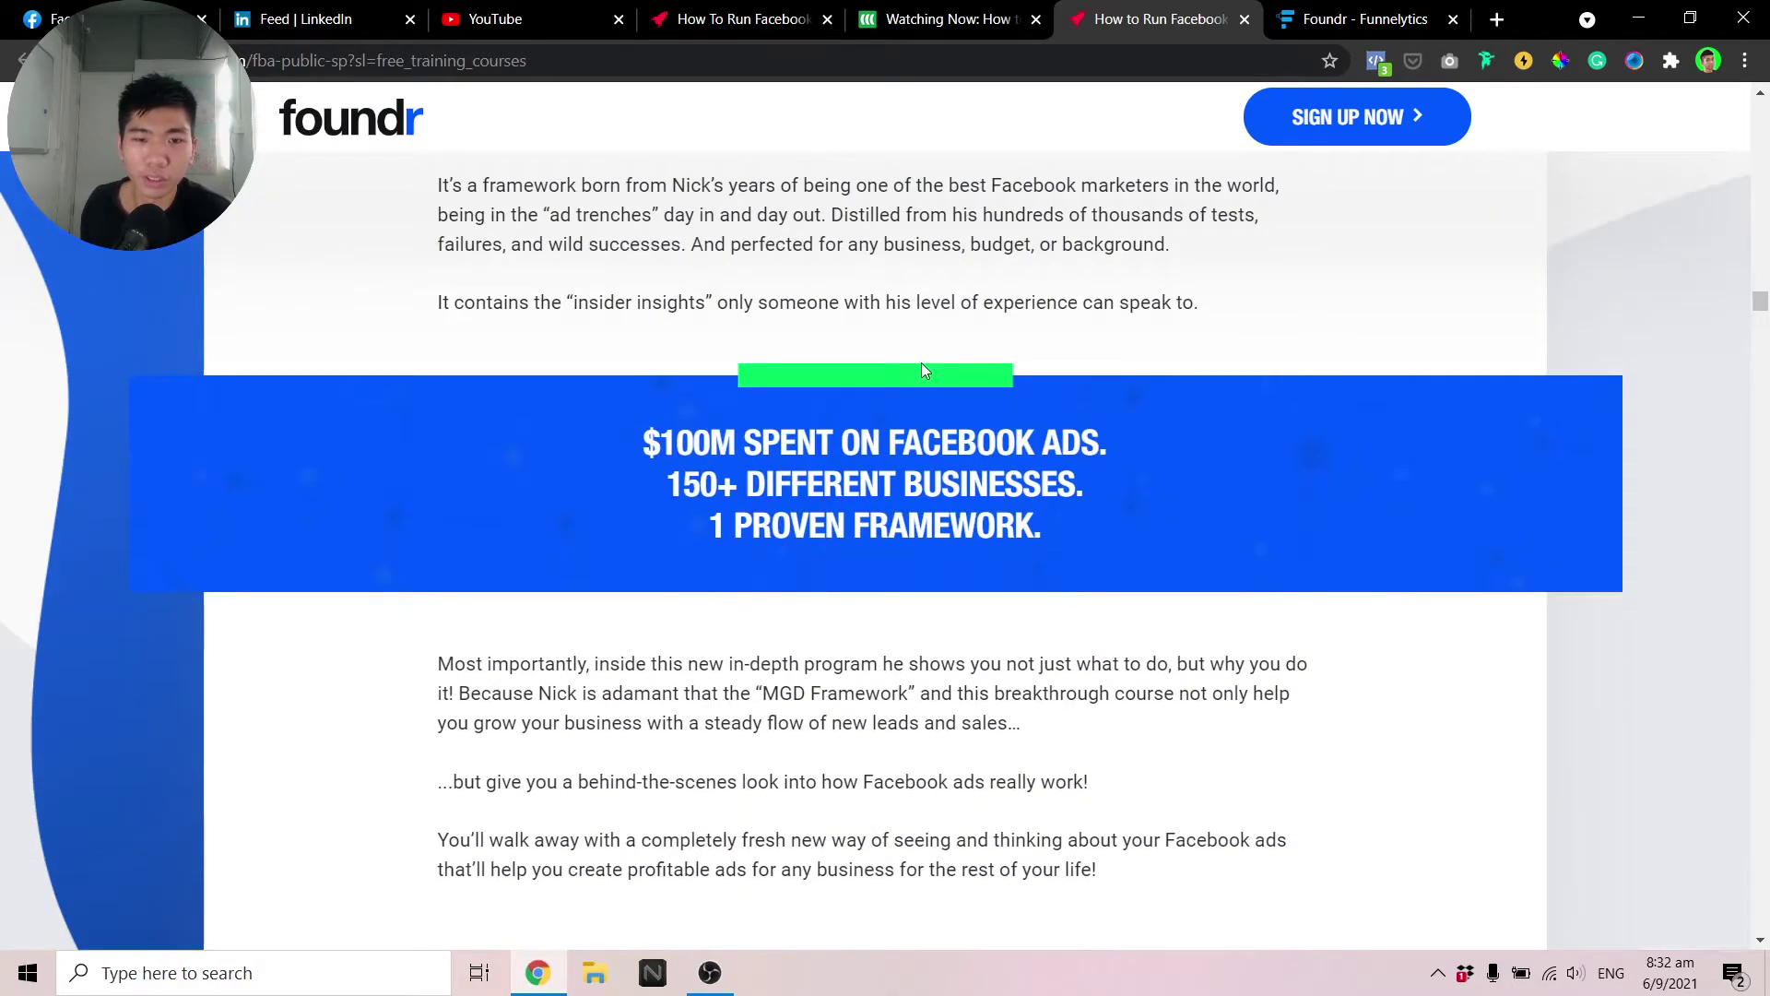
pyautogui.scroll(5, 924, 369)
pyautogui.scroll(-2, 847, 369)
pyautogui.scroll(5, 846, 369)
pyautogui.moveTo(553, 559); pyautogui.dragTo(1253, 687)
pyautogui.click(1258, 684)
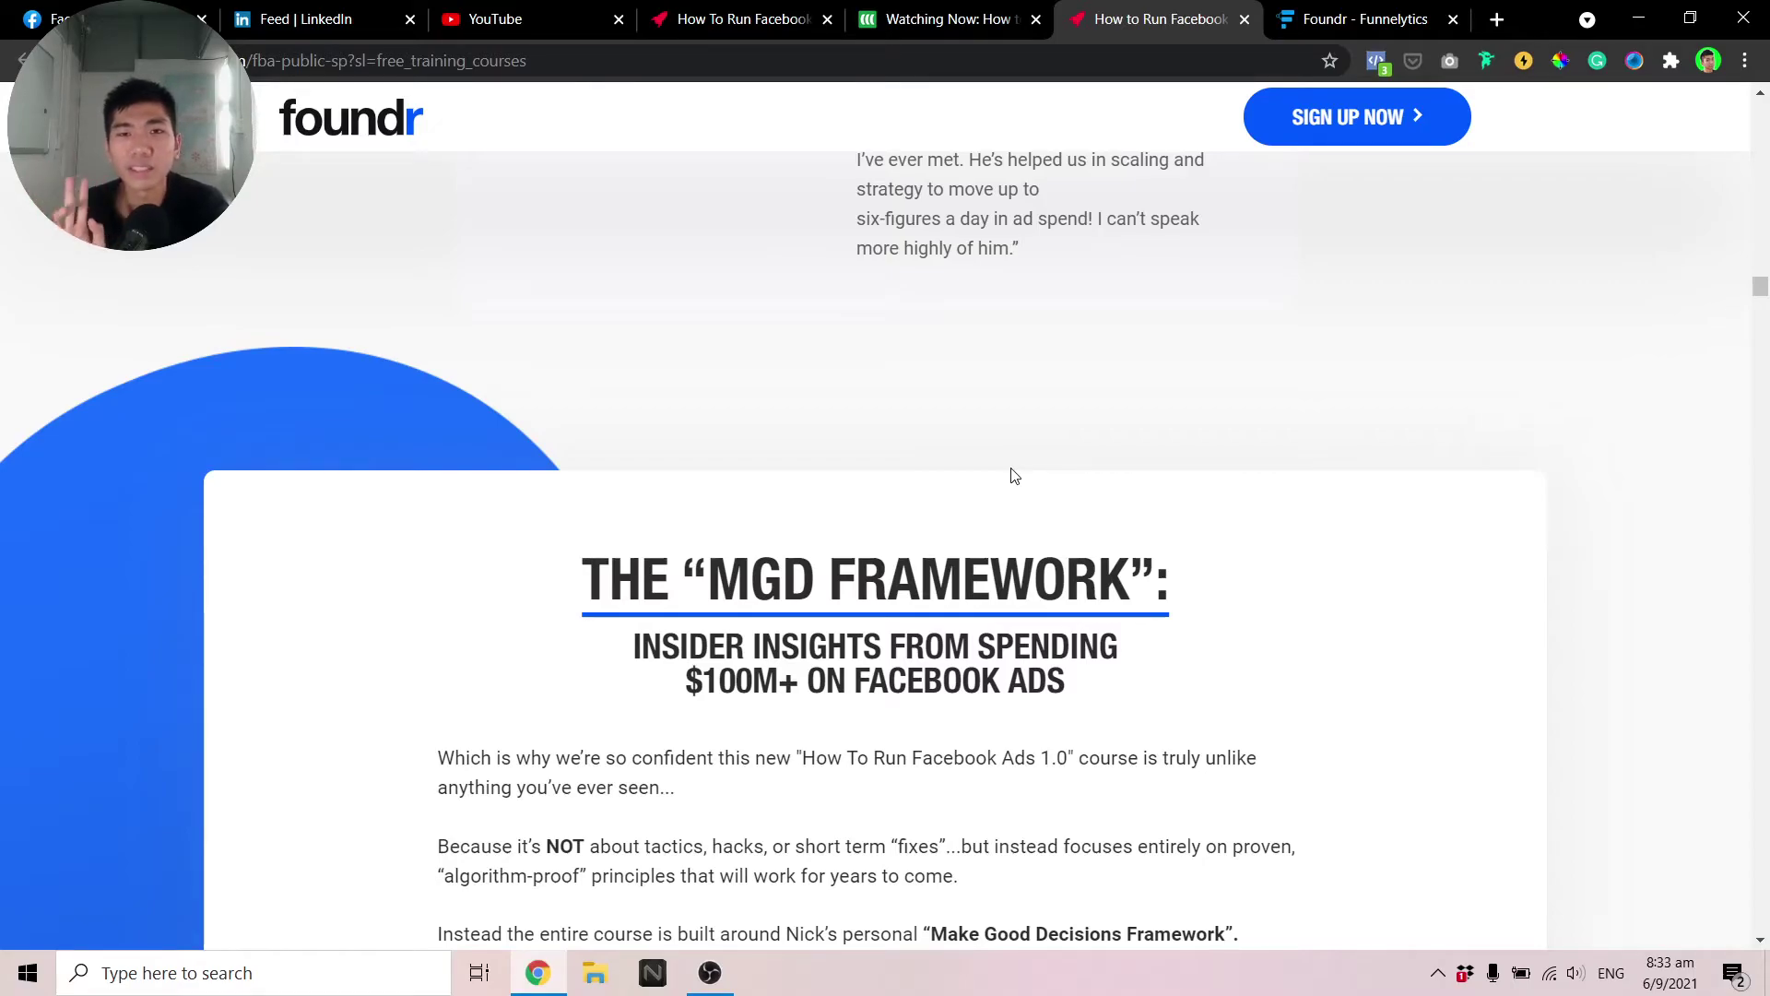
# Read the MGD Framework section past the "1 proven framework" banner and highlight the heading that follows it
pyautogui.scroll(-5, 798, 449)
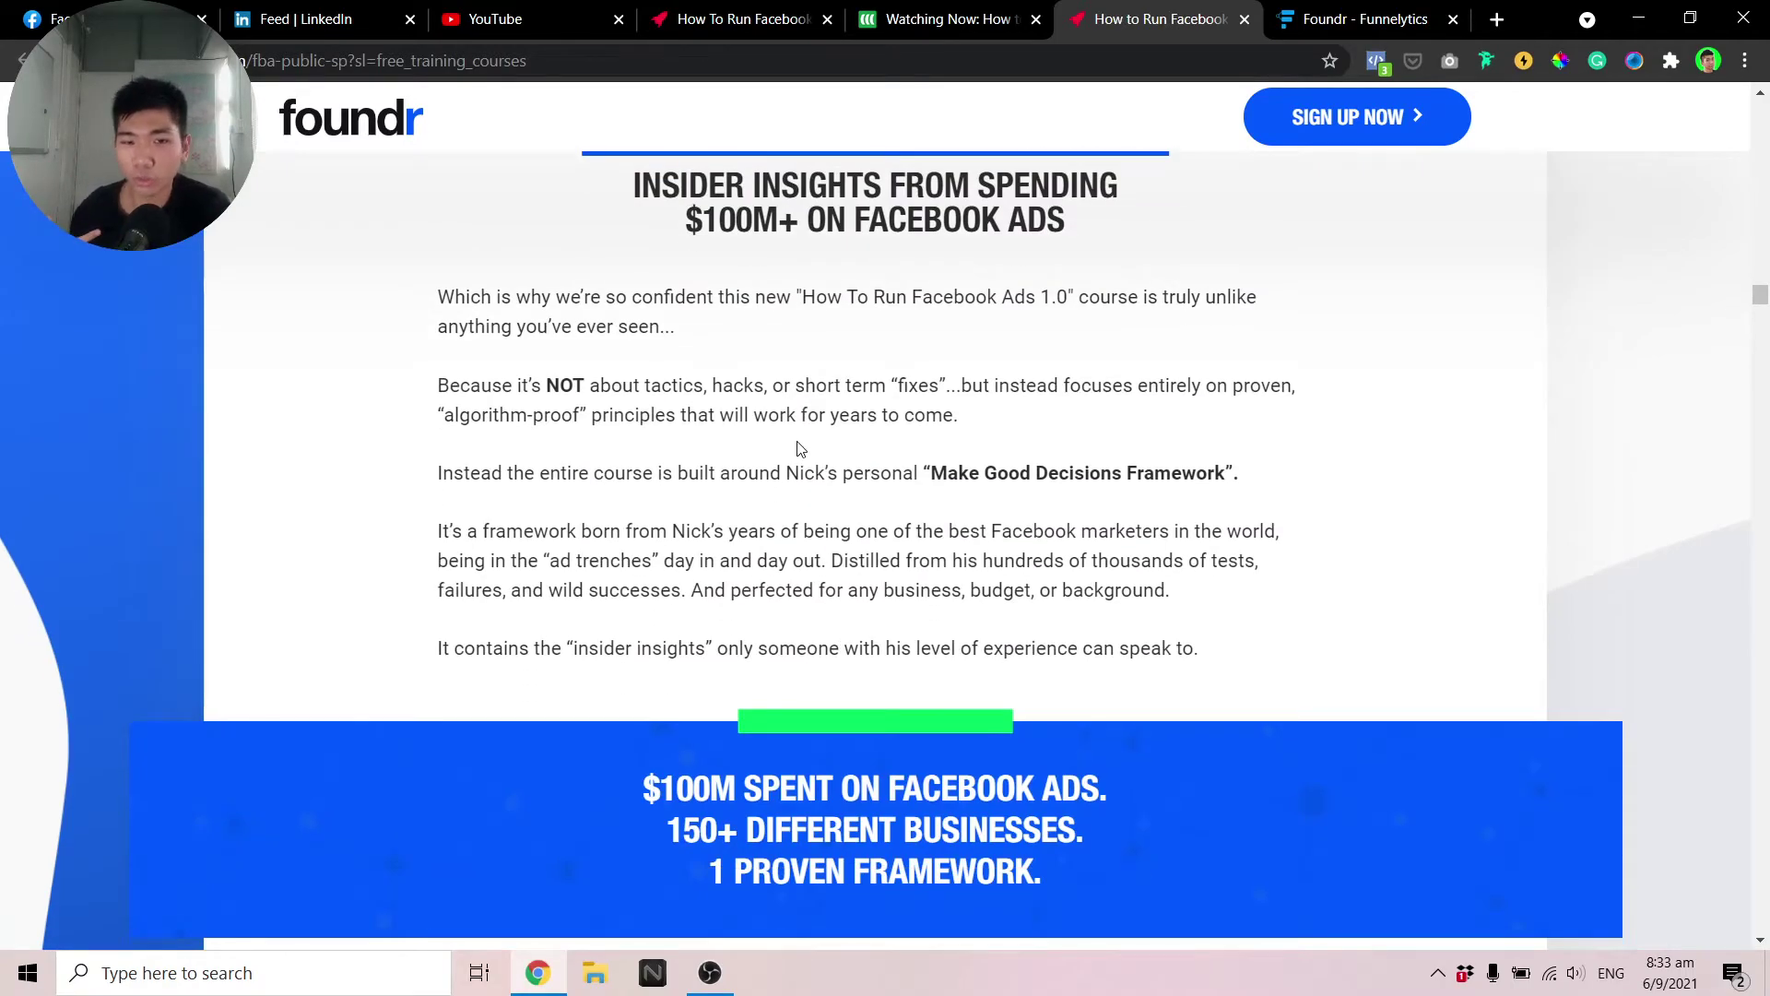
pyautogui.scroll(-6, 830, 435)
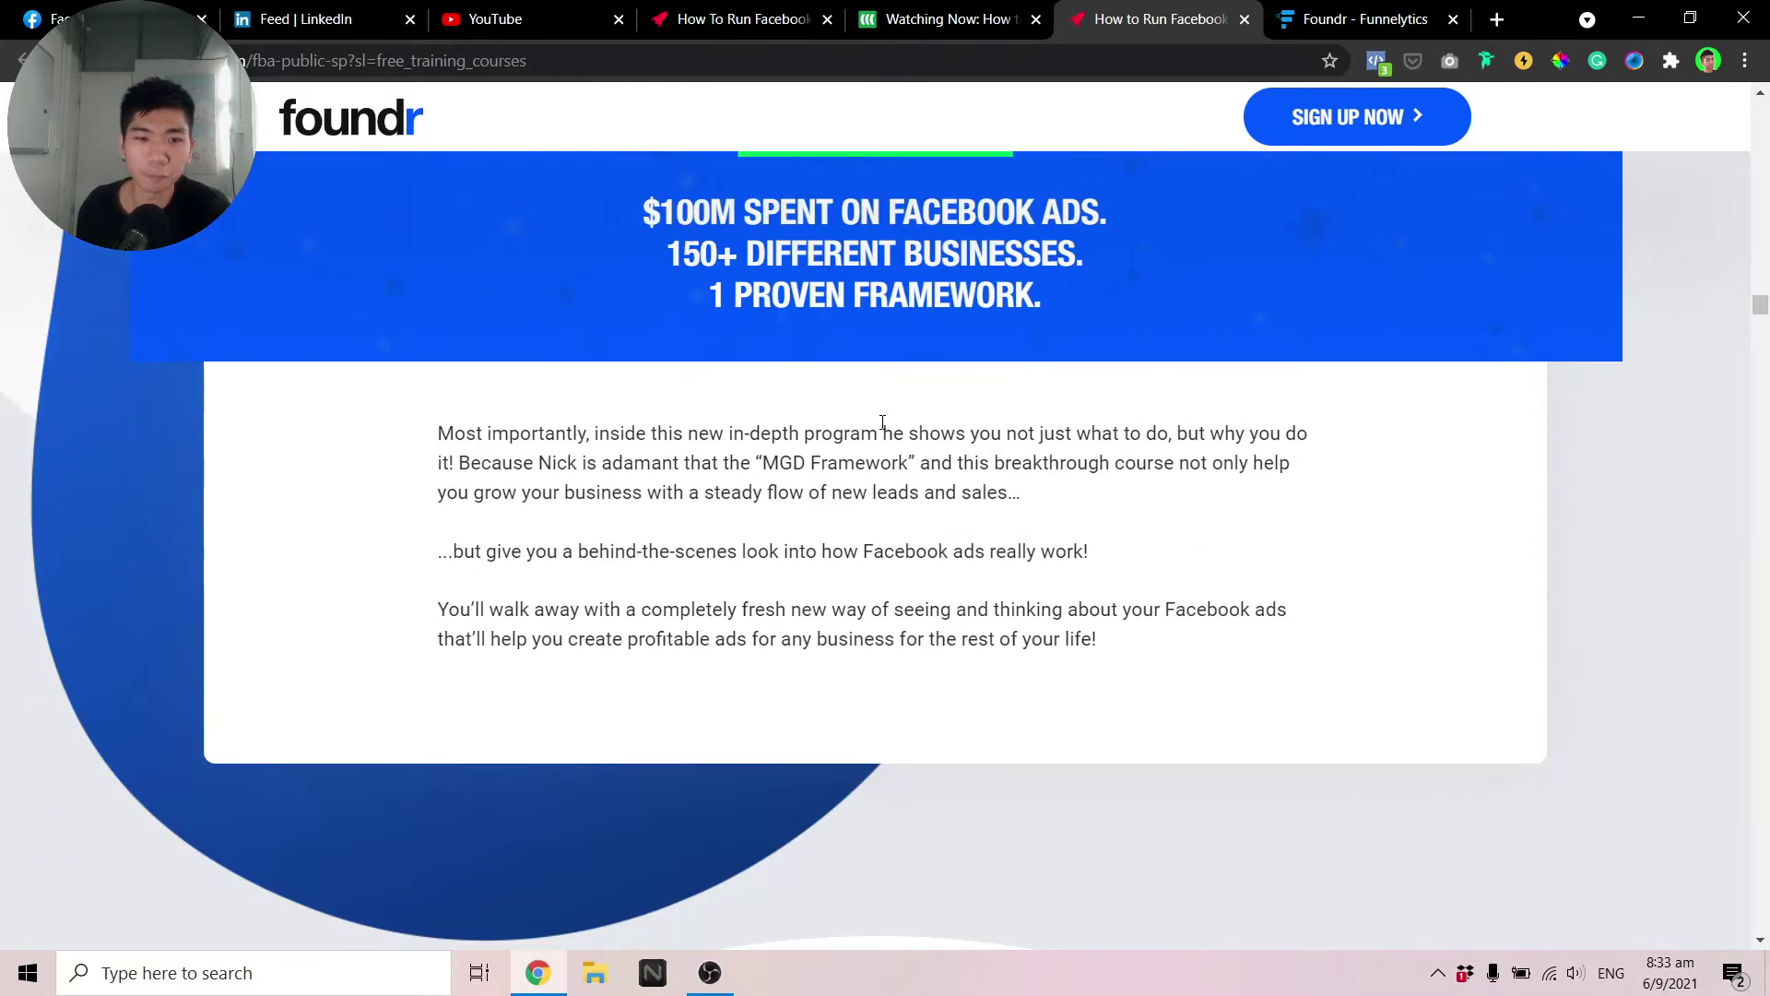
pyautogui.scroll(-7, 882, 427)
pyautogui.moveTo(481, 399); pyautogui.dragTo(1374, 511)
pyautogui.scroll(-5, 1226, 429)
pyautogui.scroll(-2, 366, 374)
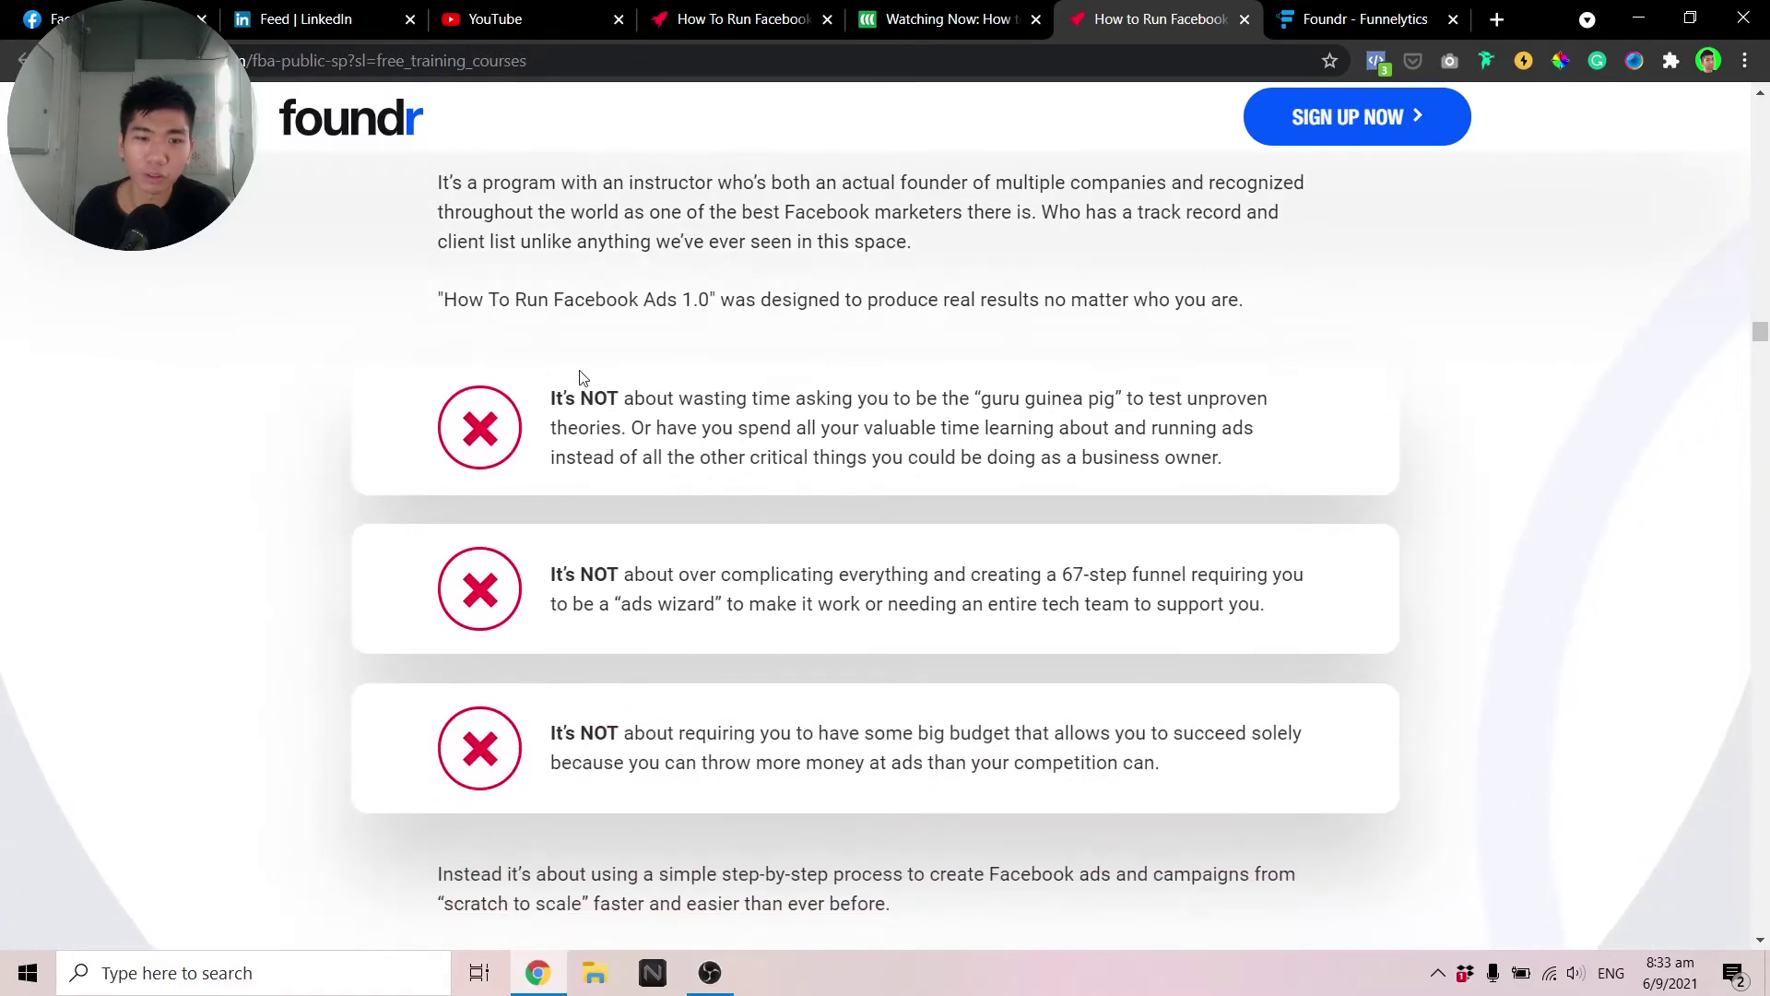
# Analyse the "It's NOT" statements, highlighting the "guru guinea pig" and "67-step funnel" points
pyautogui.moveTo(559, 387); pyautogui.dragTo(1240, 477)
pyautogui.scroll(-3, 481, 398)
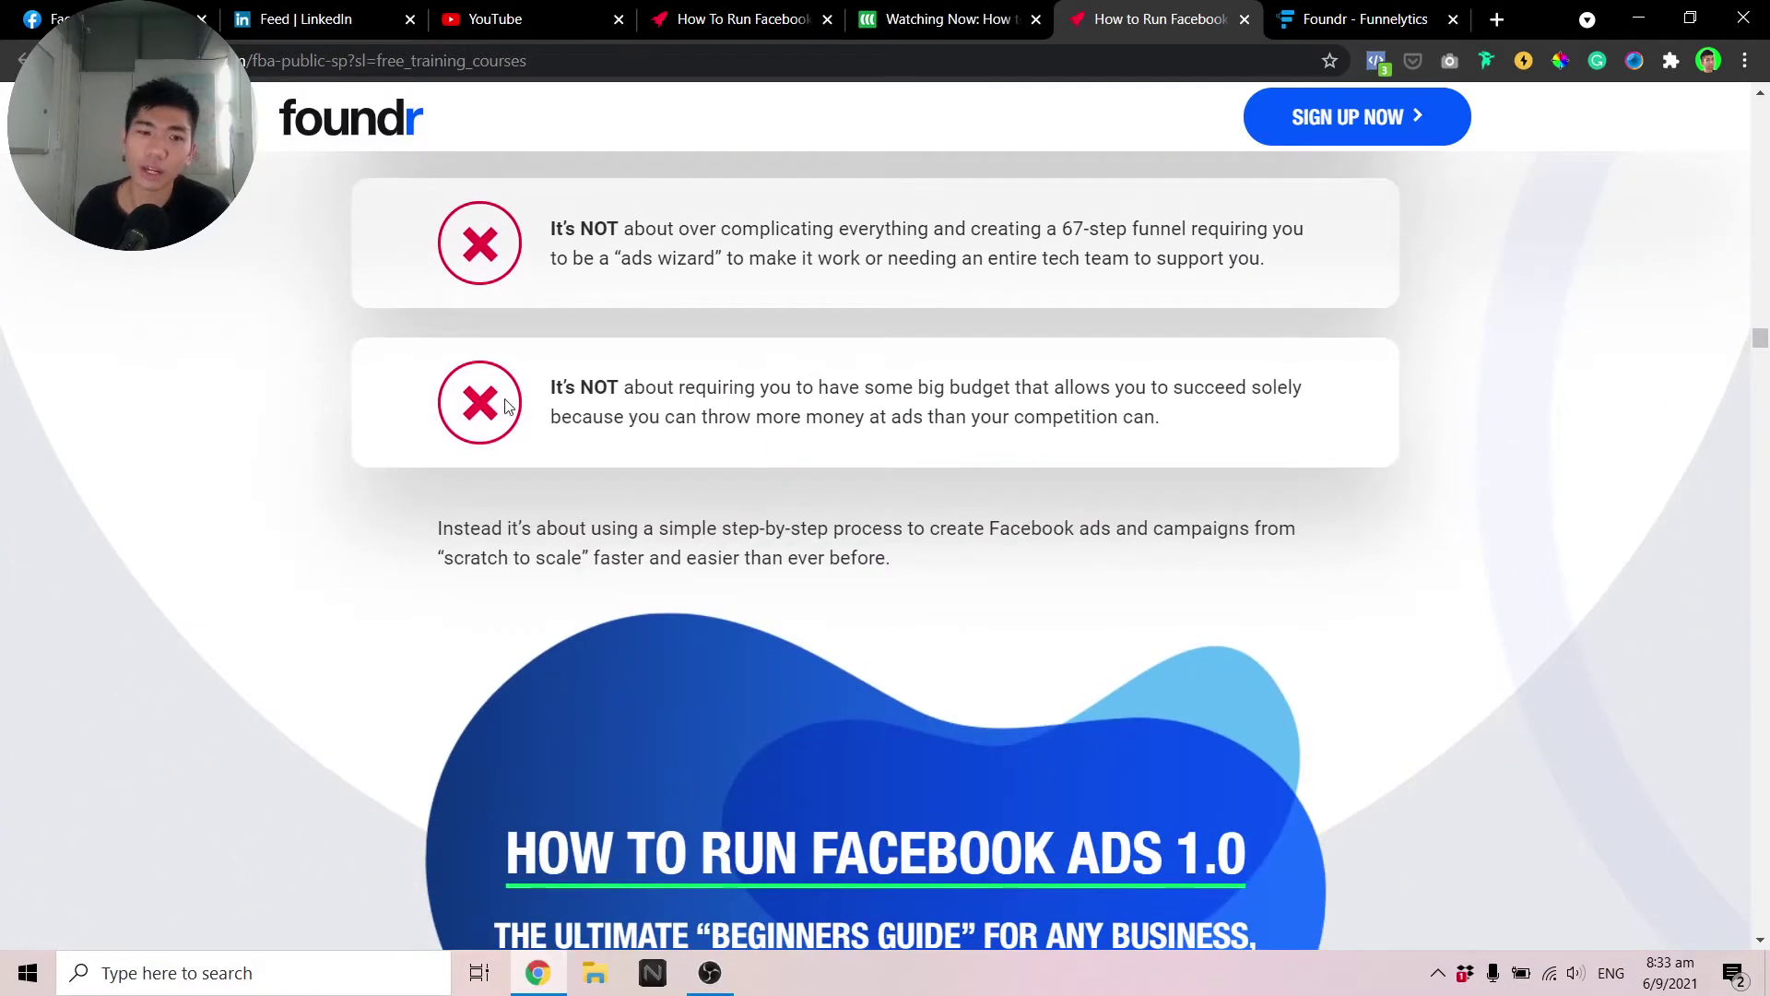
pyautogui.scroll(2, 539, 410)
pyautogui.moveTo(566, 449); pyautogui.dragTo(1466, 550)
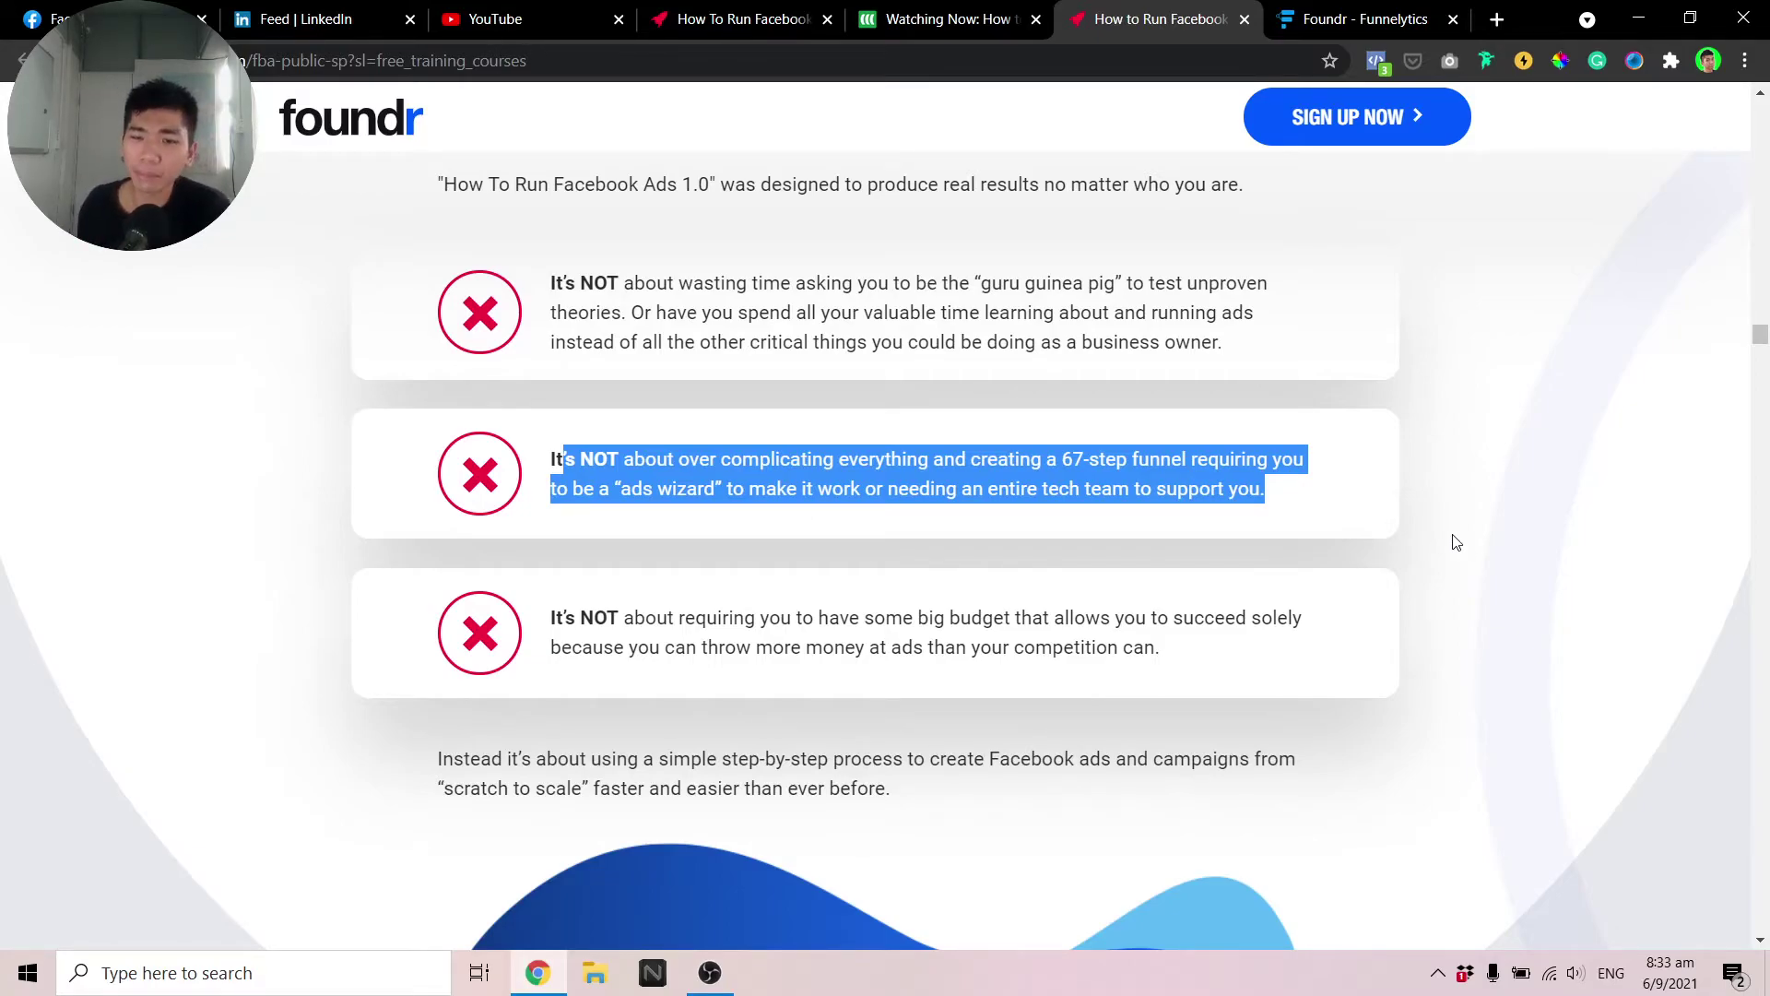
pyautogui.click(1368, 525)
pyautogui.scroll(-1, 1365, 524)
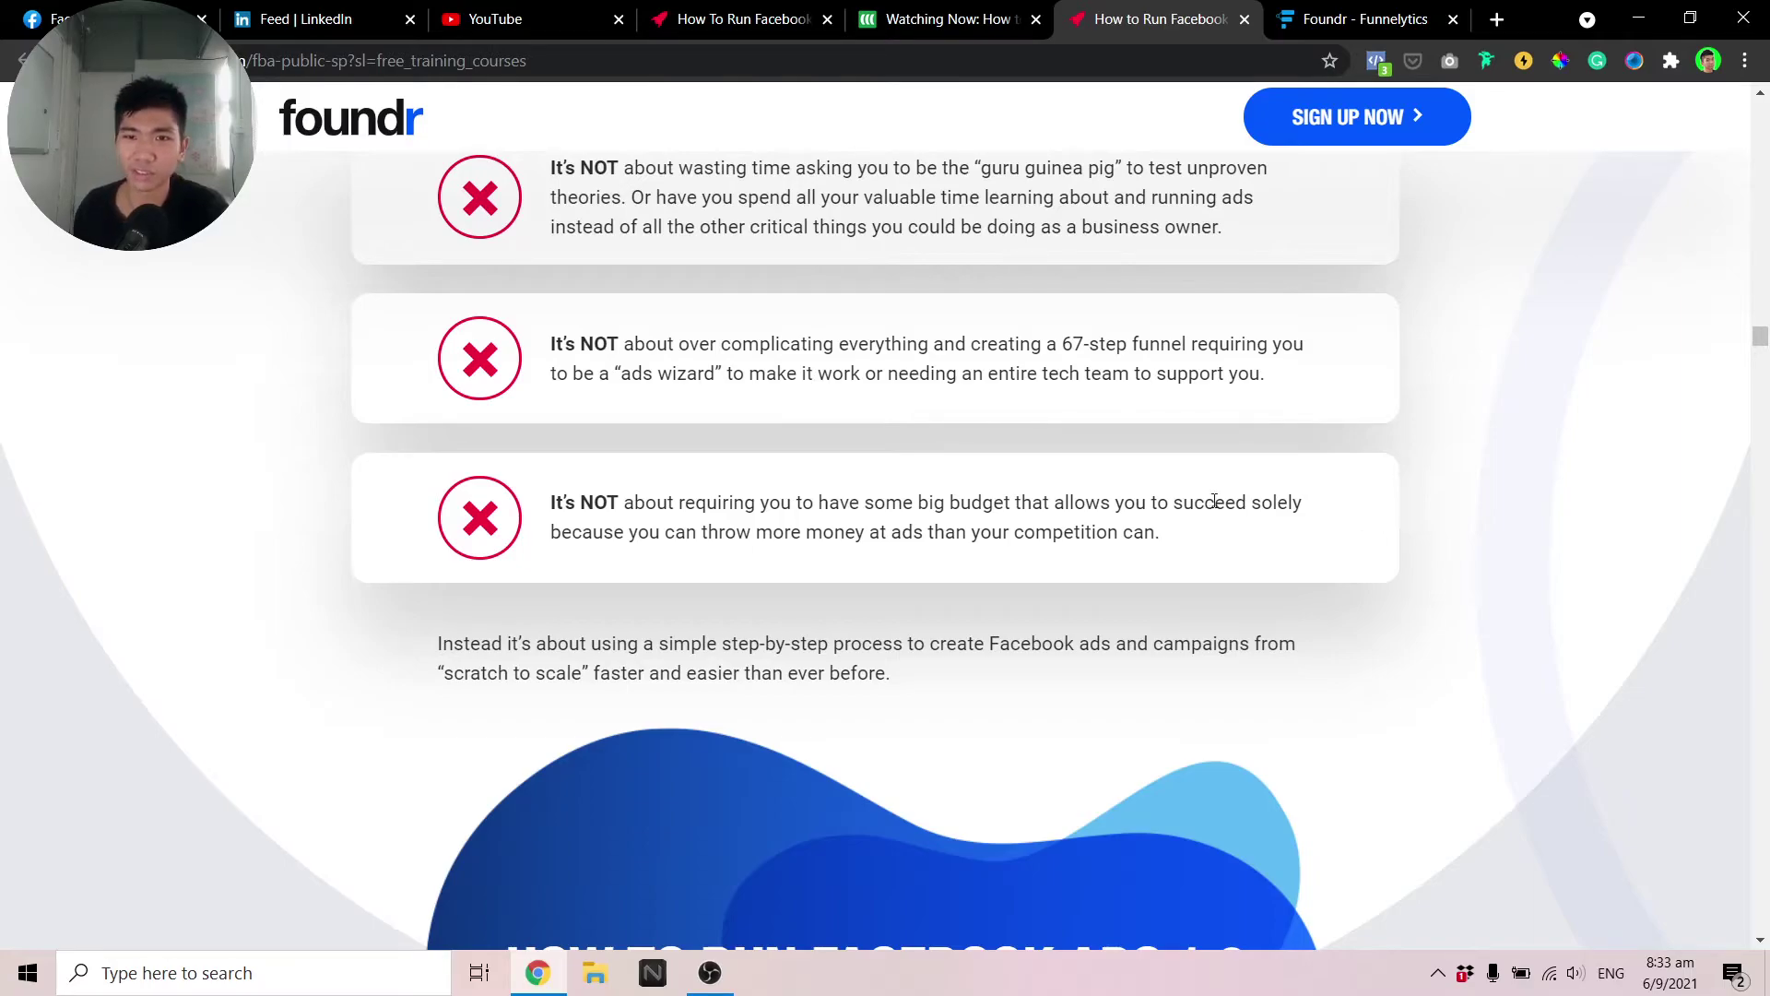
# Review the "How To Run Facebook Ads 1.0" beginners guide section, highlighting its benefit bullets below the title
pyautogui.scroll(-1, 1055, 383)
pyautogui.scroll(-8, 1055, 383)
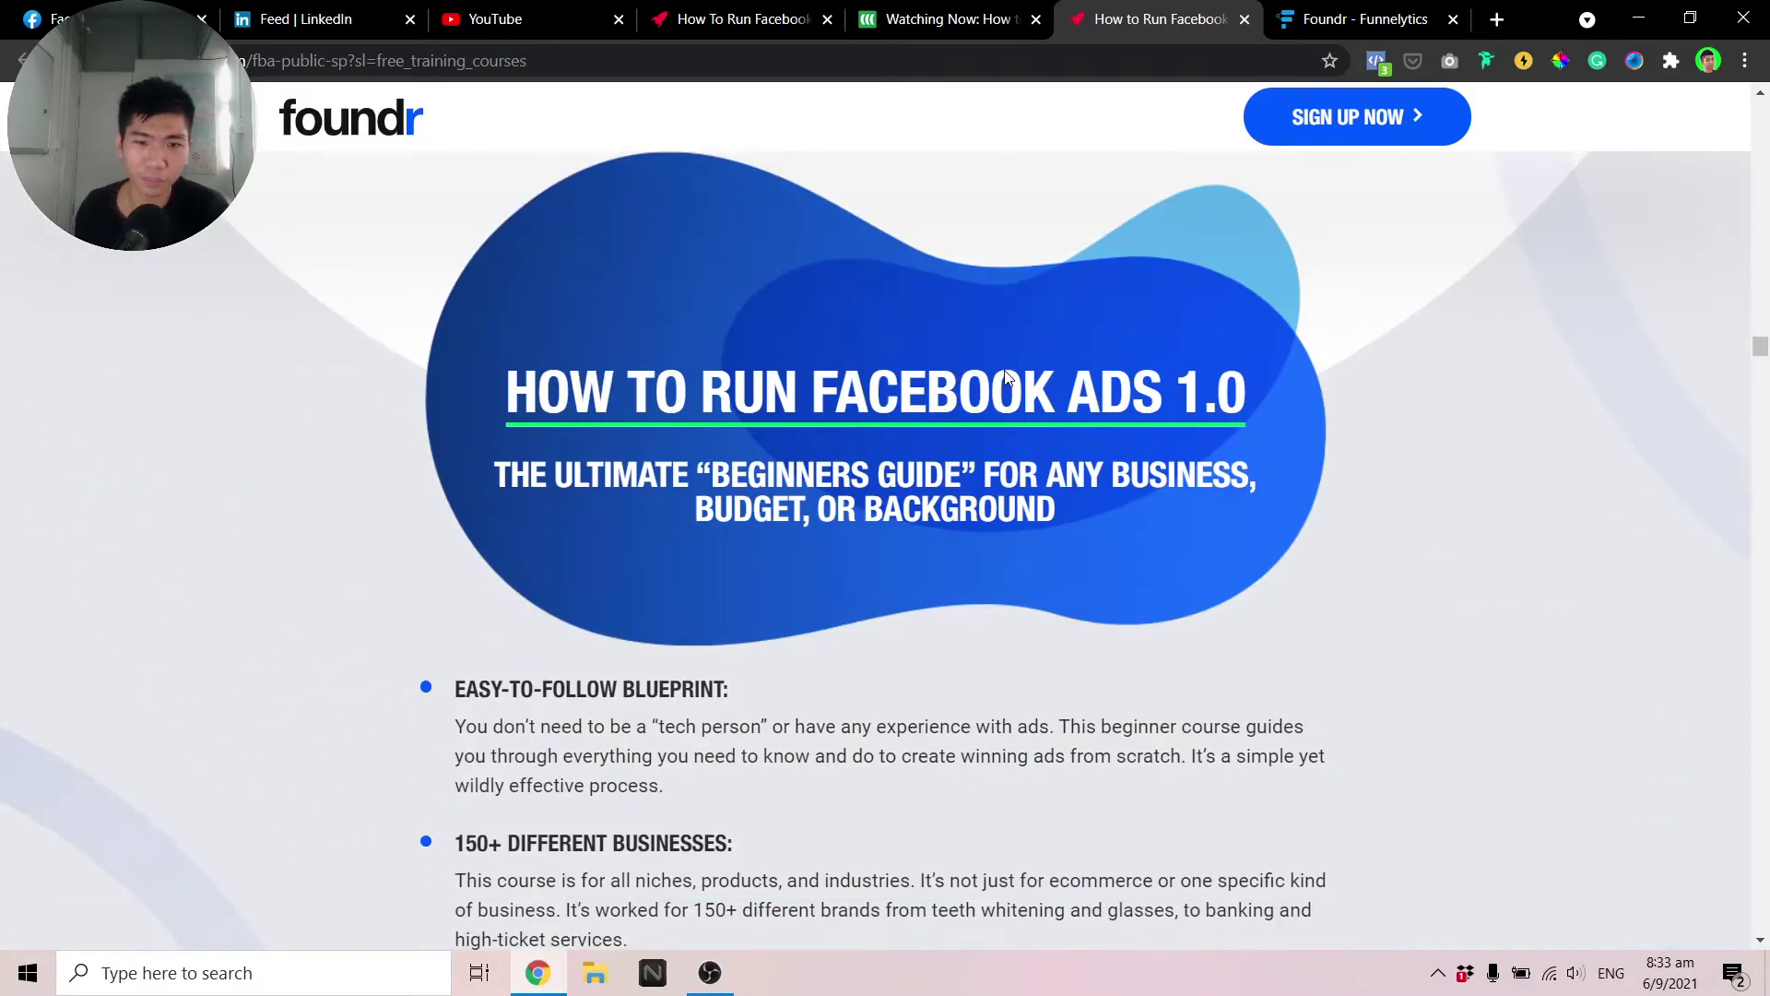
pyautogui.moveTo(451, 364); pyautogui.dragTo(948, 680)
pyautogui.click(423, 403)
pyautogui.moveTo(444, 338); pyautogui.dragTo(927, 735)
pyautogui.scroll(-5, 926, 735)
pyautogui.click(430, 506)
# Find the "About the Instructor" section and highlight the instructor's name
pyautogui.scroll(-12, 577, 513)
pyautogui.scroll(-10, 579, 515)
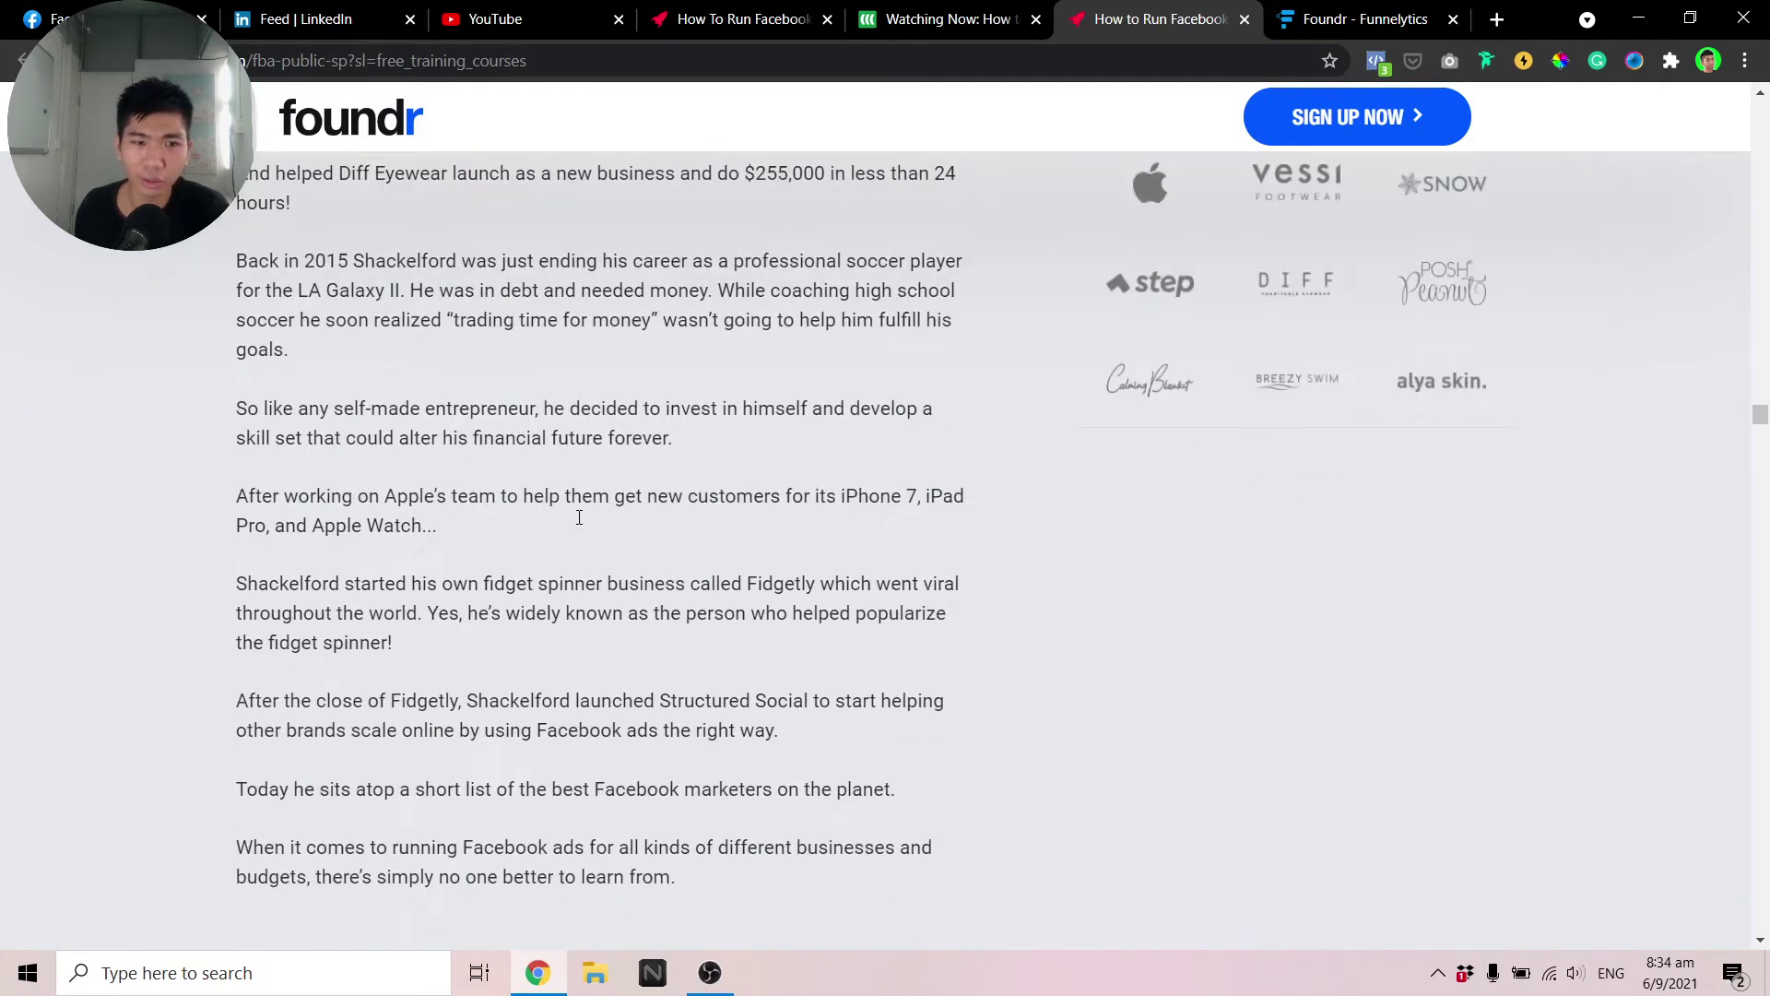
pyautogui.scroll(8, 579, 514)
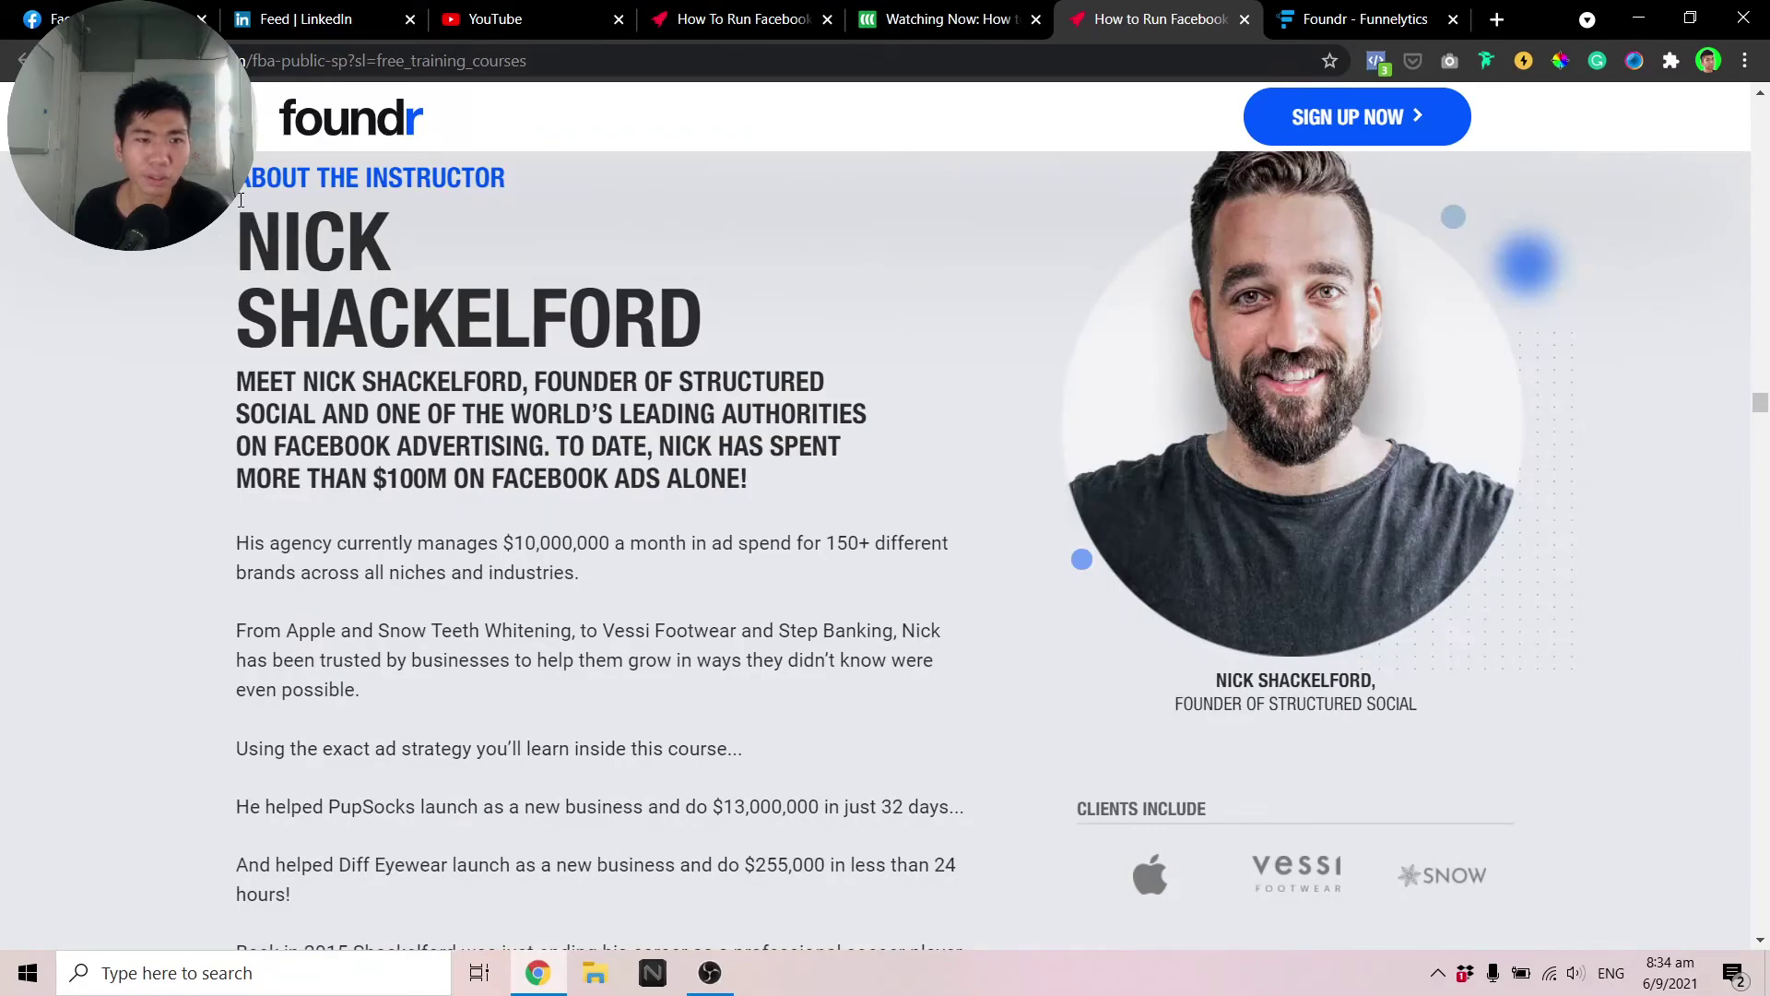
pyautogui.moveTo(244, 229); pyautogui.dragTo(779, 320)
pyautogui.click(778, 319)
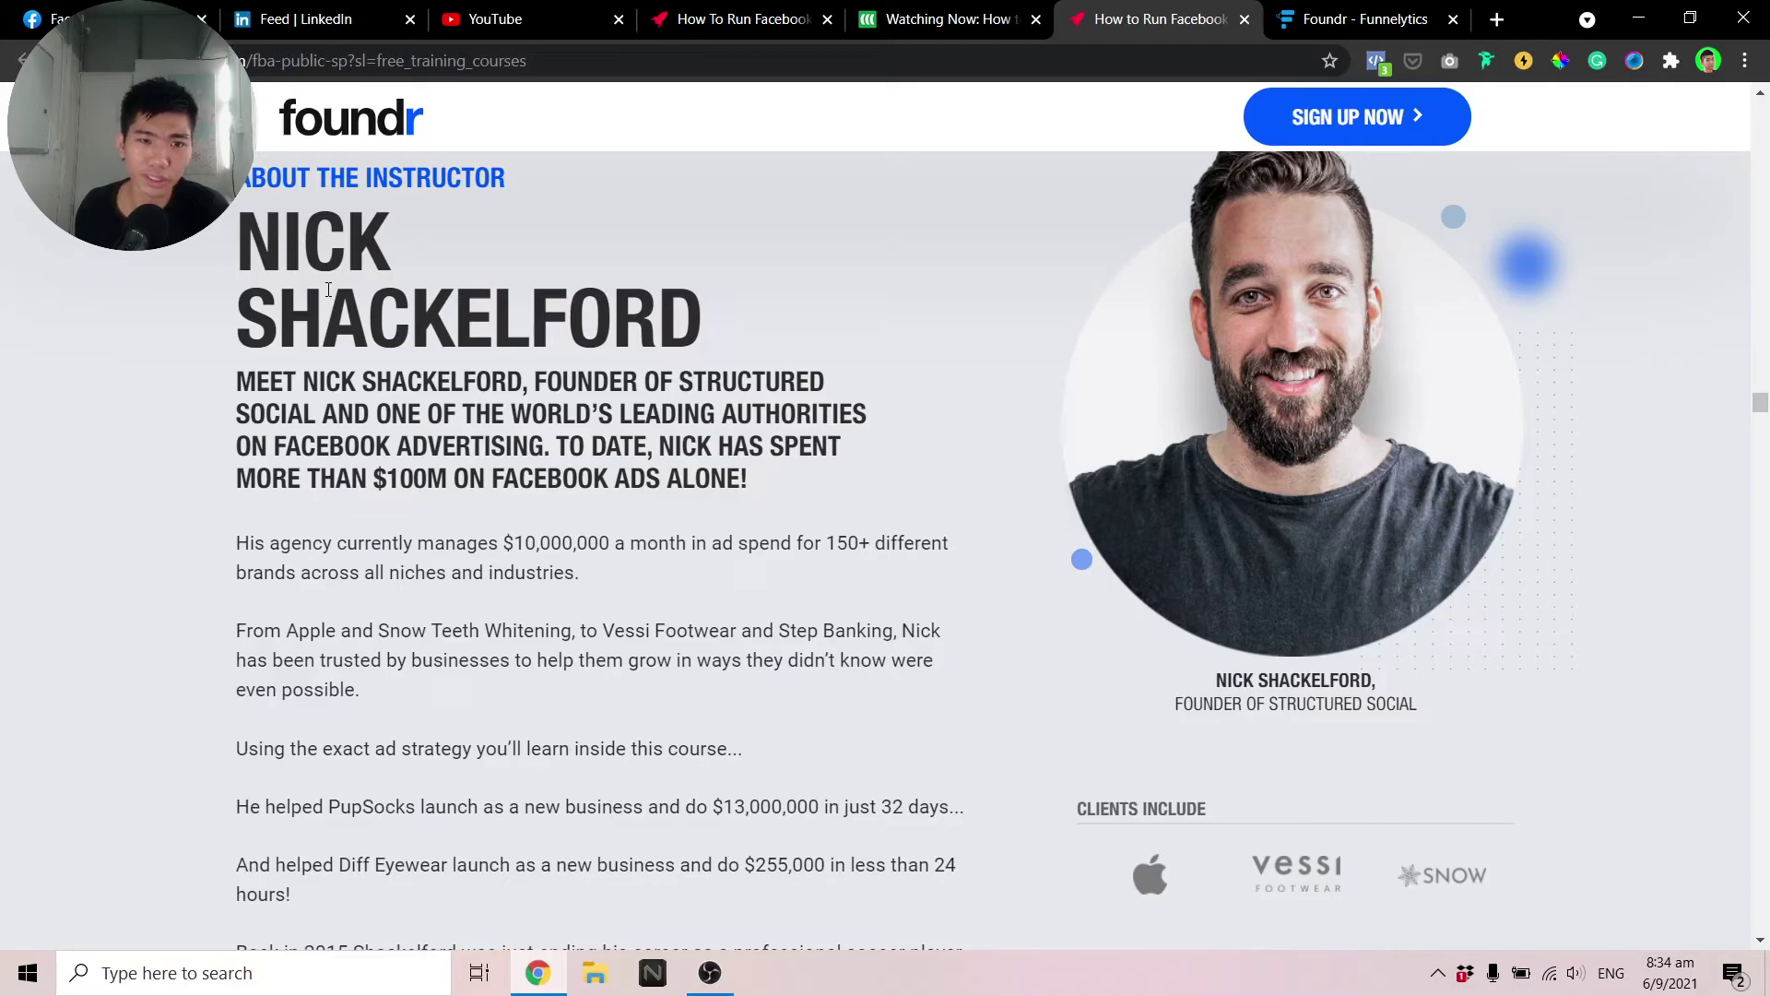
# Highlight the instructor's biography and the "Clients Include" logos beside it
pyautogui.scroll(-4, 339, 282)
pyautogui.moveTo(241, 197); pyautogui.dragTo(1113, 589)
pyautogui.moveTo(1027, 444); pyautogui.dragTo(1551, 749)
pyautogui.click(1283, 627)
# Look over the "Inside How To Run Facebook Ads" product mockup and highlight the start of the Module 1 block
pyautogui.scroll(-20, 371, 378)
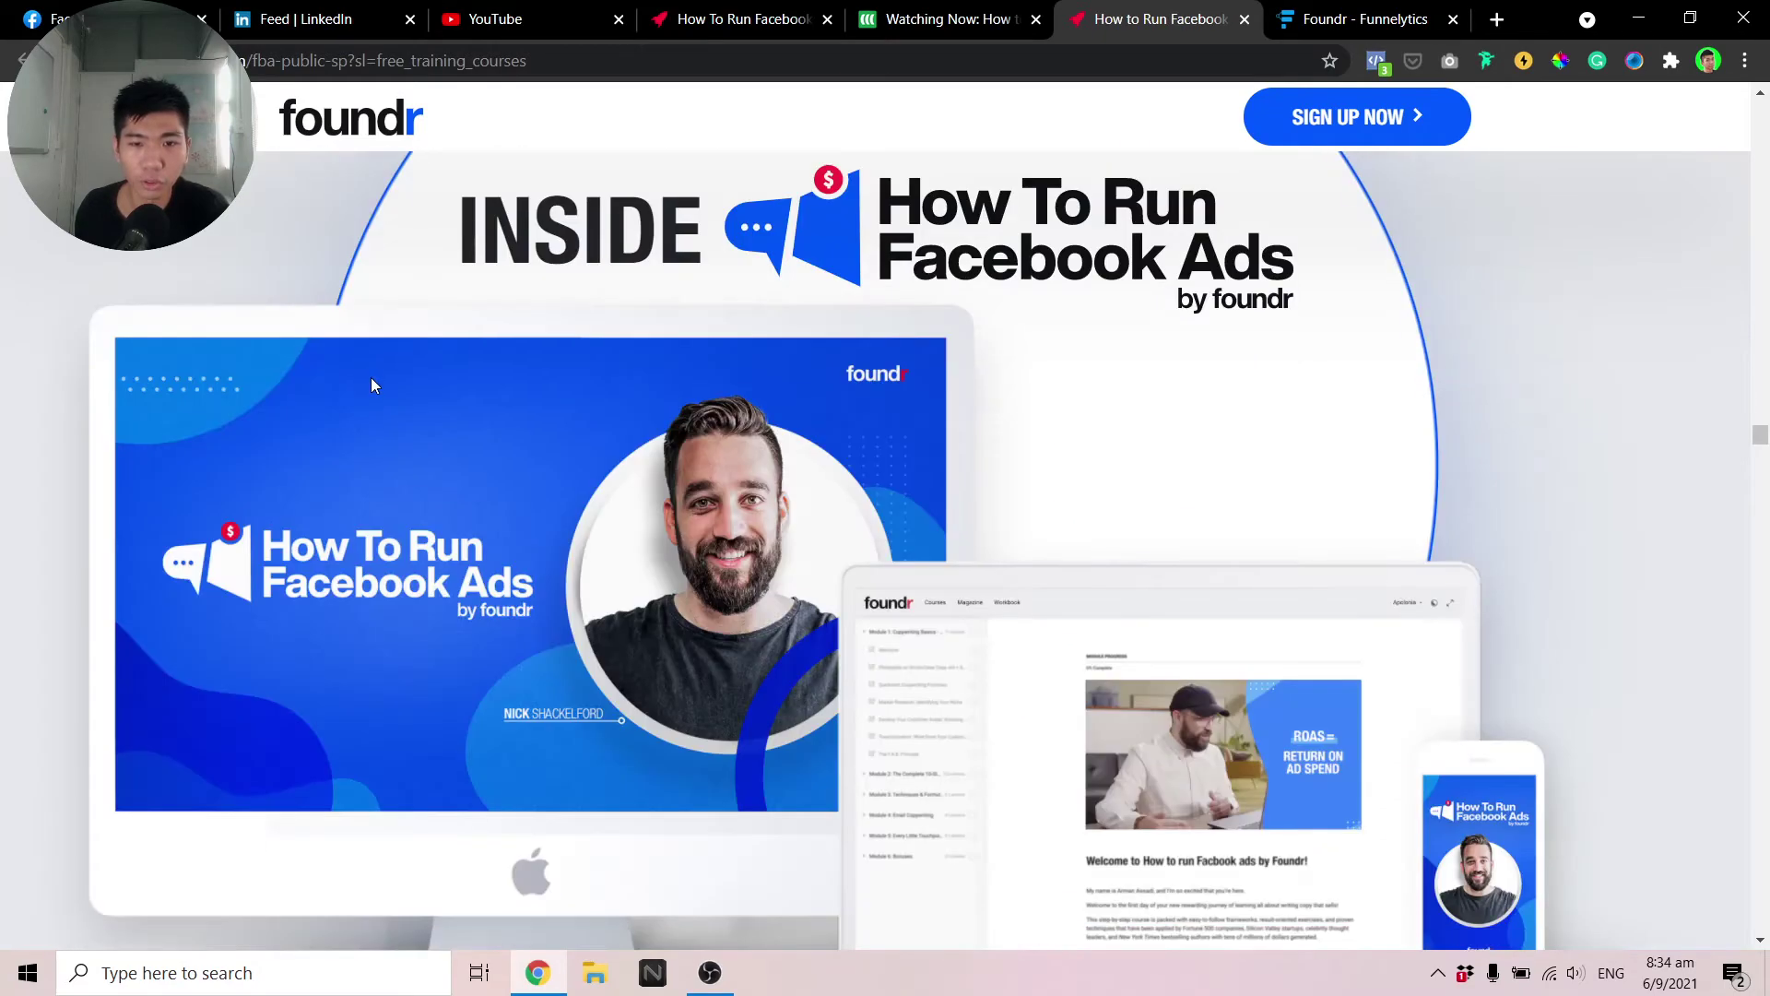
pyautogui.scroll(-10, 393, 388)
pyautogui.scroll(11, 415, 394)
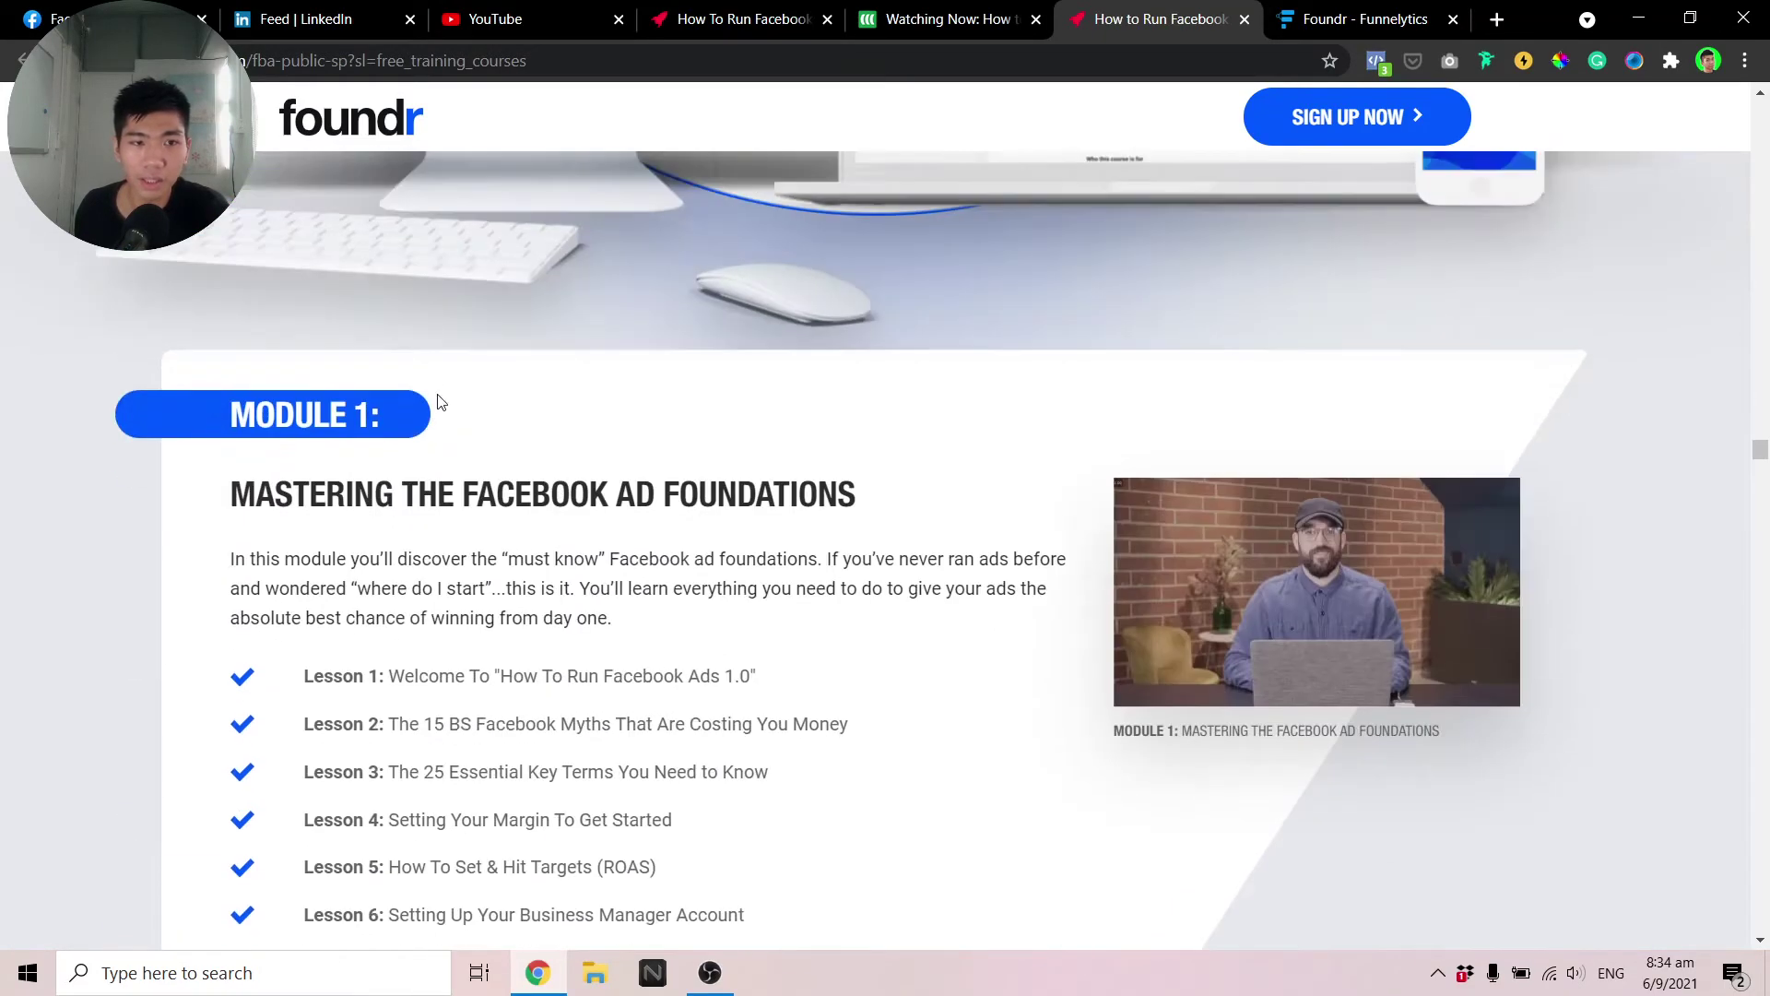
pyautogui.scroll(-3, 444, 399)
pyautogui.scroll(12, 427, 387)
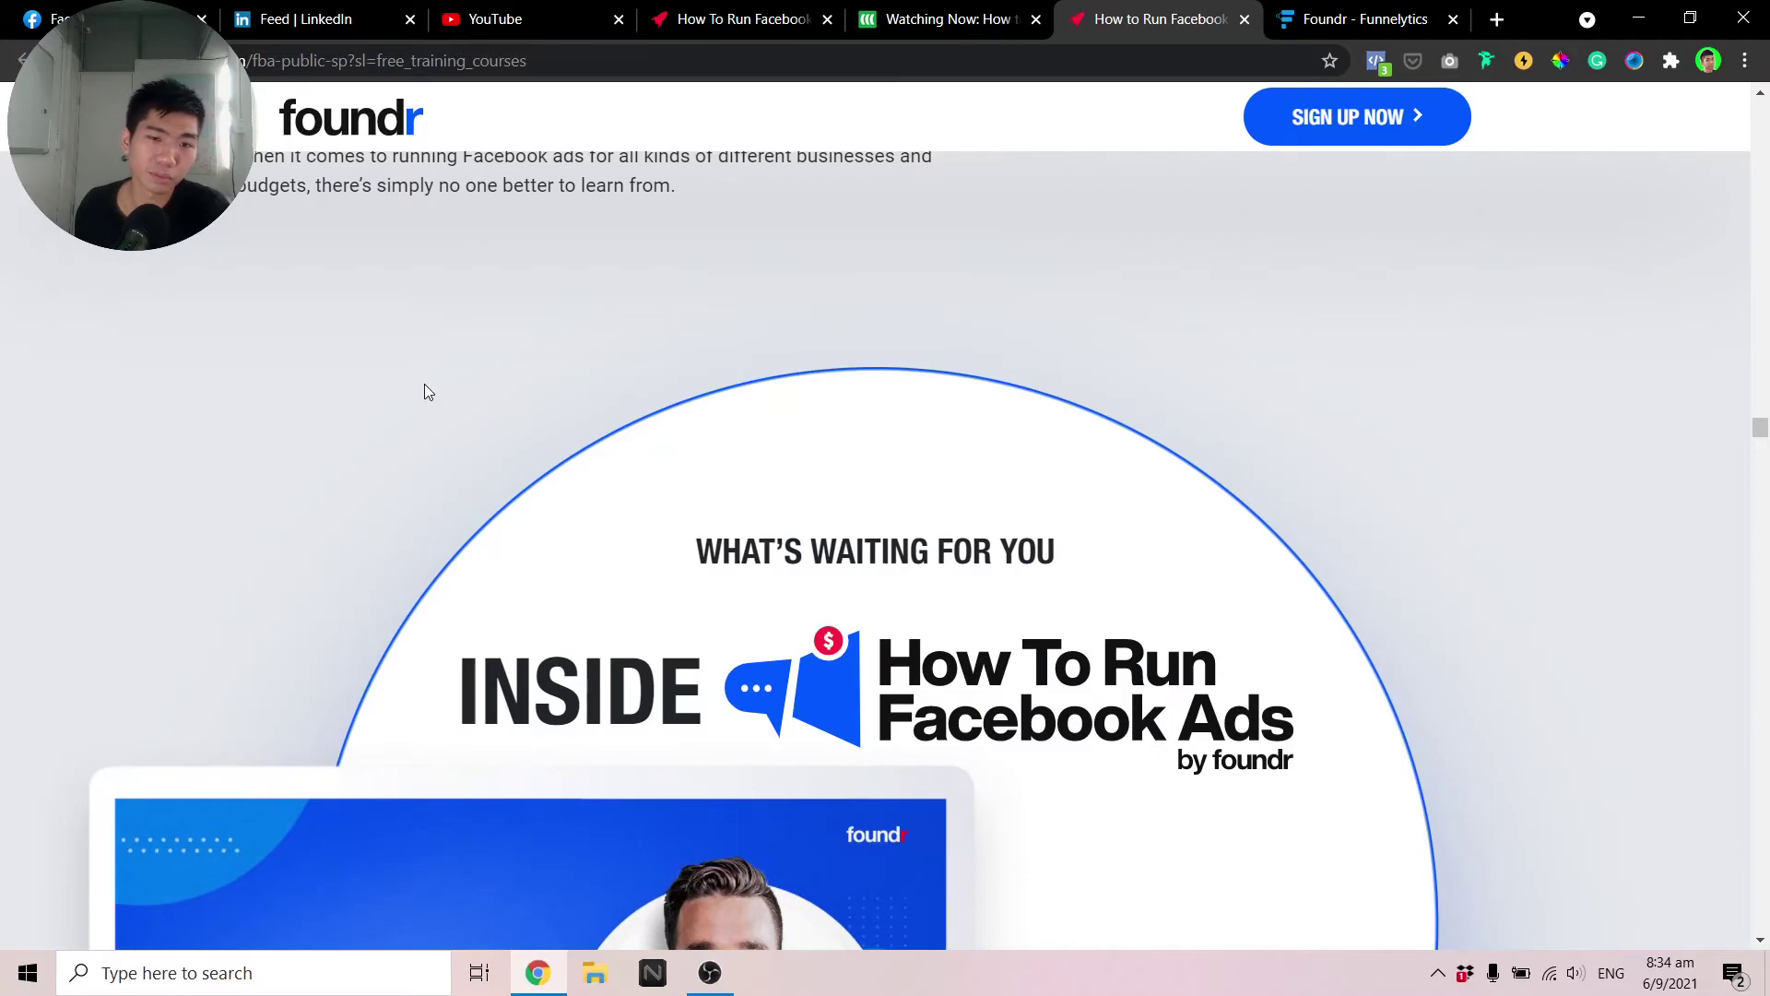
pyautogui.scroll(-10, 427, 387)
pyautogui.scroll(-5, 220, 610)
pyautogui.moveTo(227, 364); pyautogui.dragTo(888, 723)
pyautogui.click(888, 723)
# Highlight the Module 1 "Mastering the Facebook Ad Foundations" description and its list of lessons
pyautogui.scroll(-1, 846, 663)
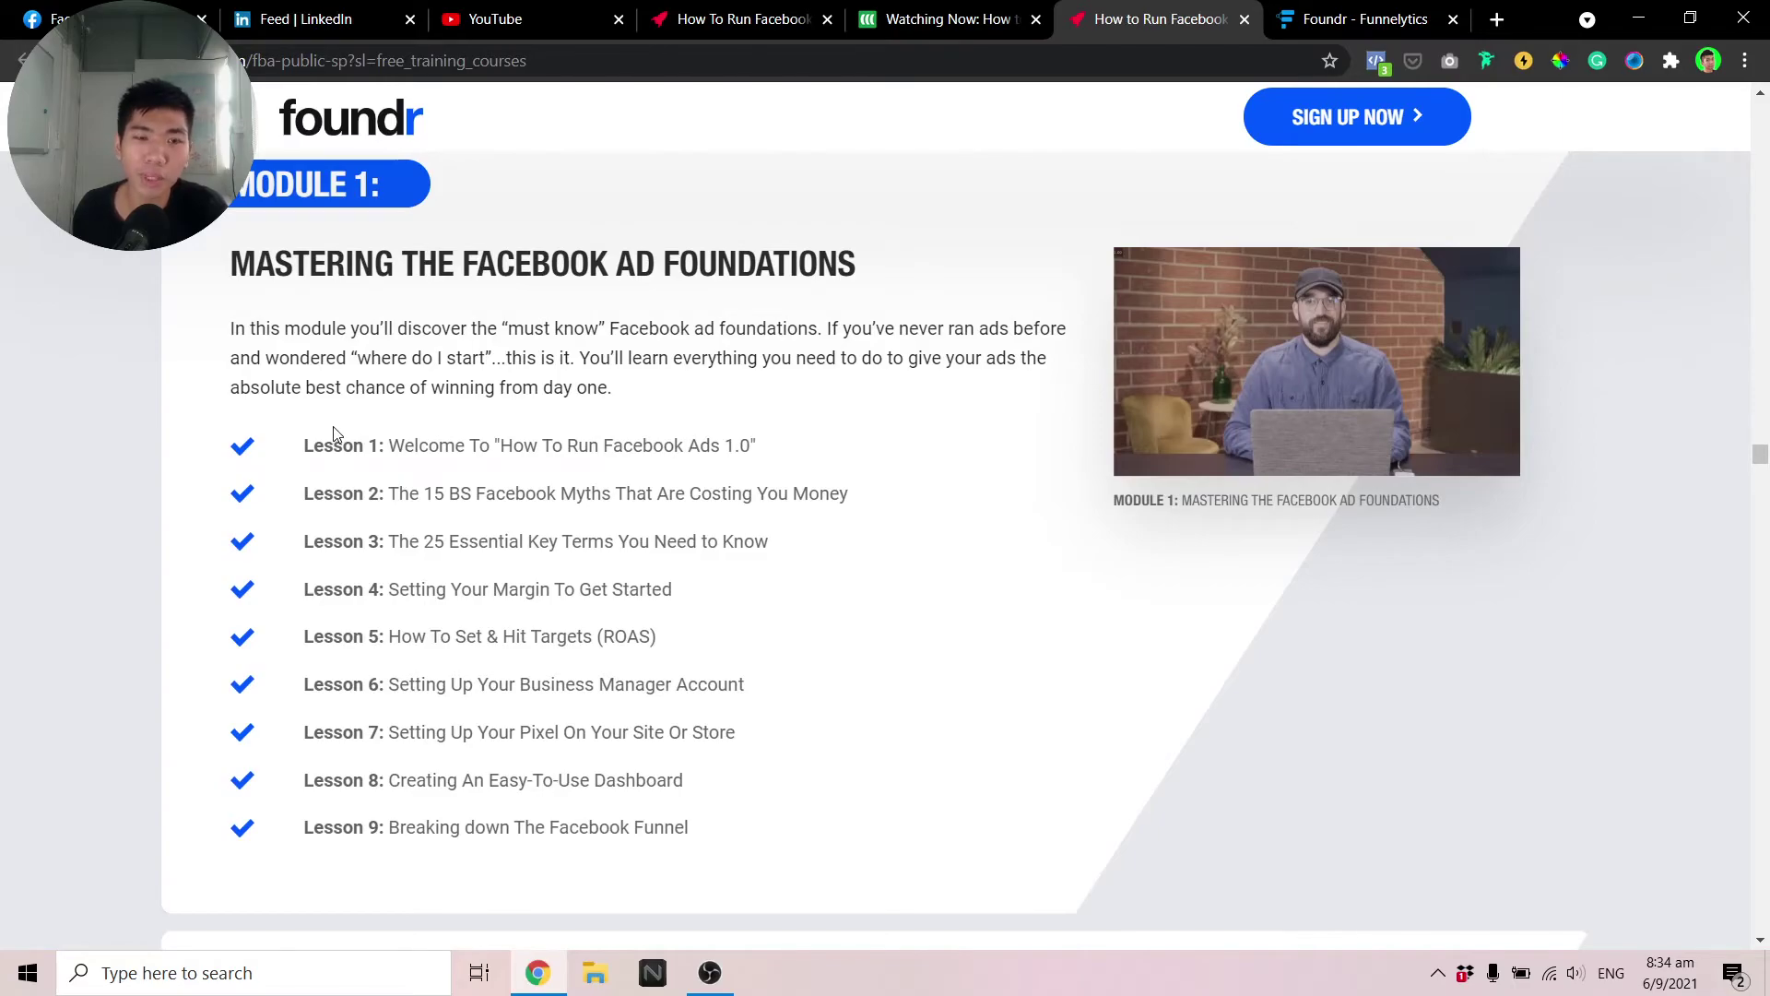
pyautogui.moveTo(221, 288); pyautogui.dragTo(1083, 797)
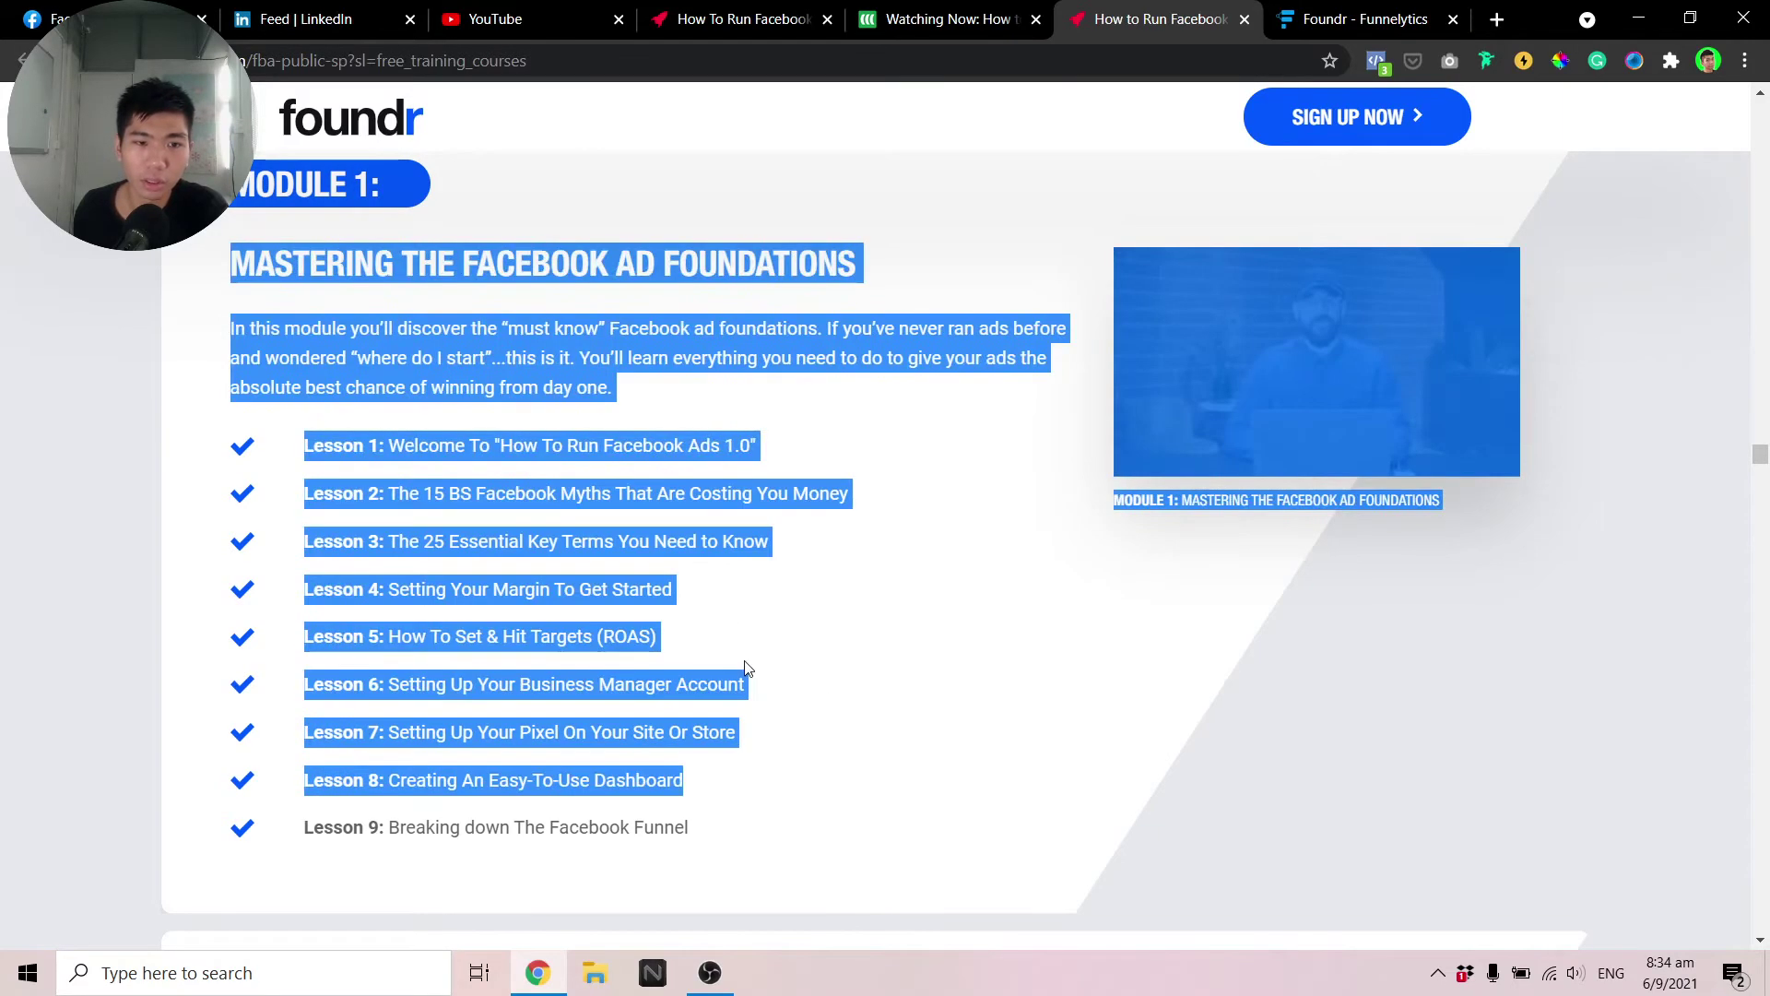
pyautogui.click(618, 584)
pyautogui.moveTo(296, 446); pyautogui.dragTo(771, 881)
pyautogui.click(814, 798)
# Skim the curriculum from Module 2 through Module 6 and go back up to the Module 4 and 5 lessons
pyautogui.scroll(-8, 268, 369)
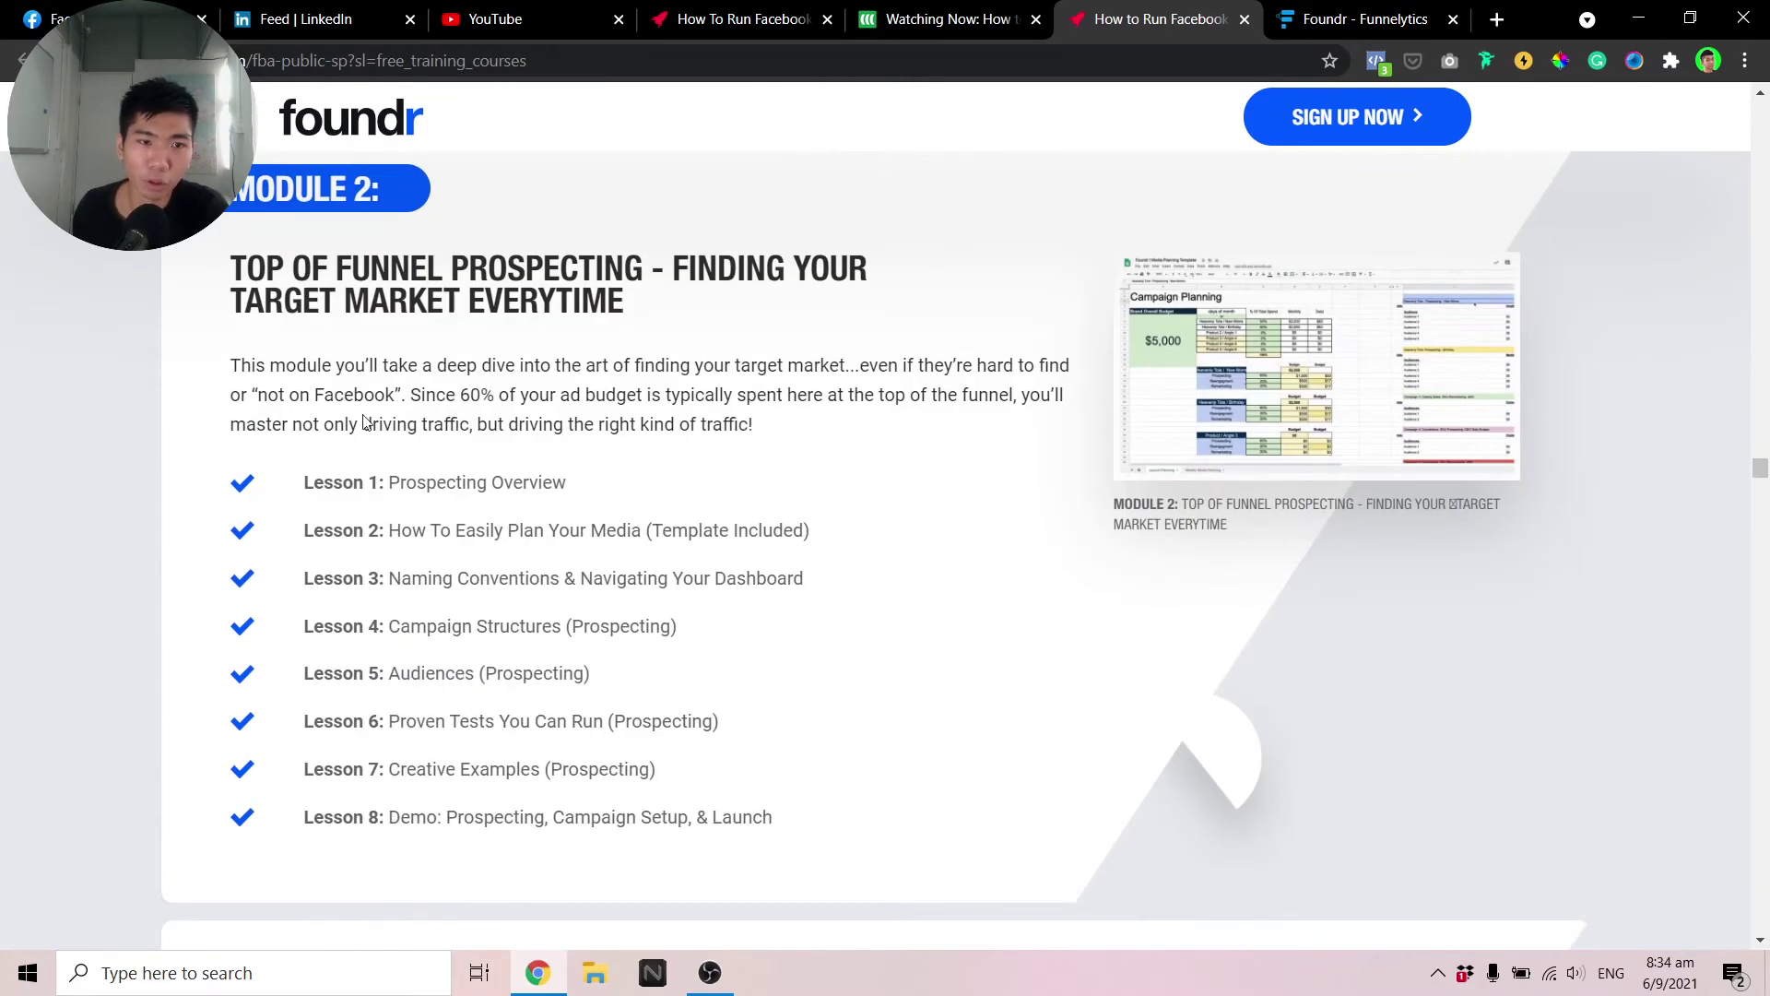
pyautogui.scroll(-6, 266, 384)
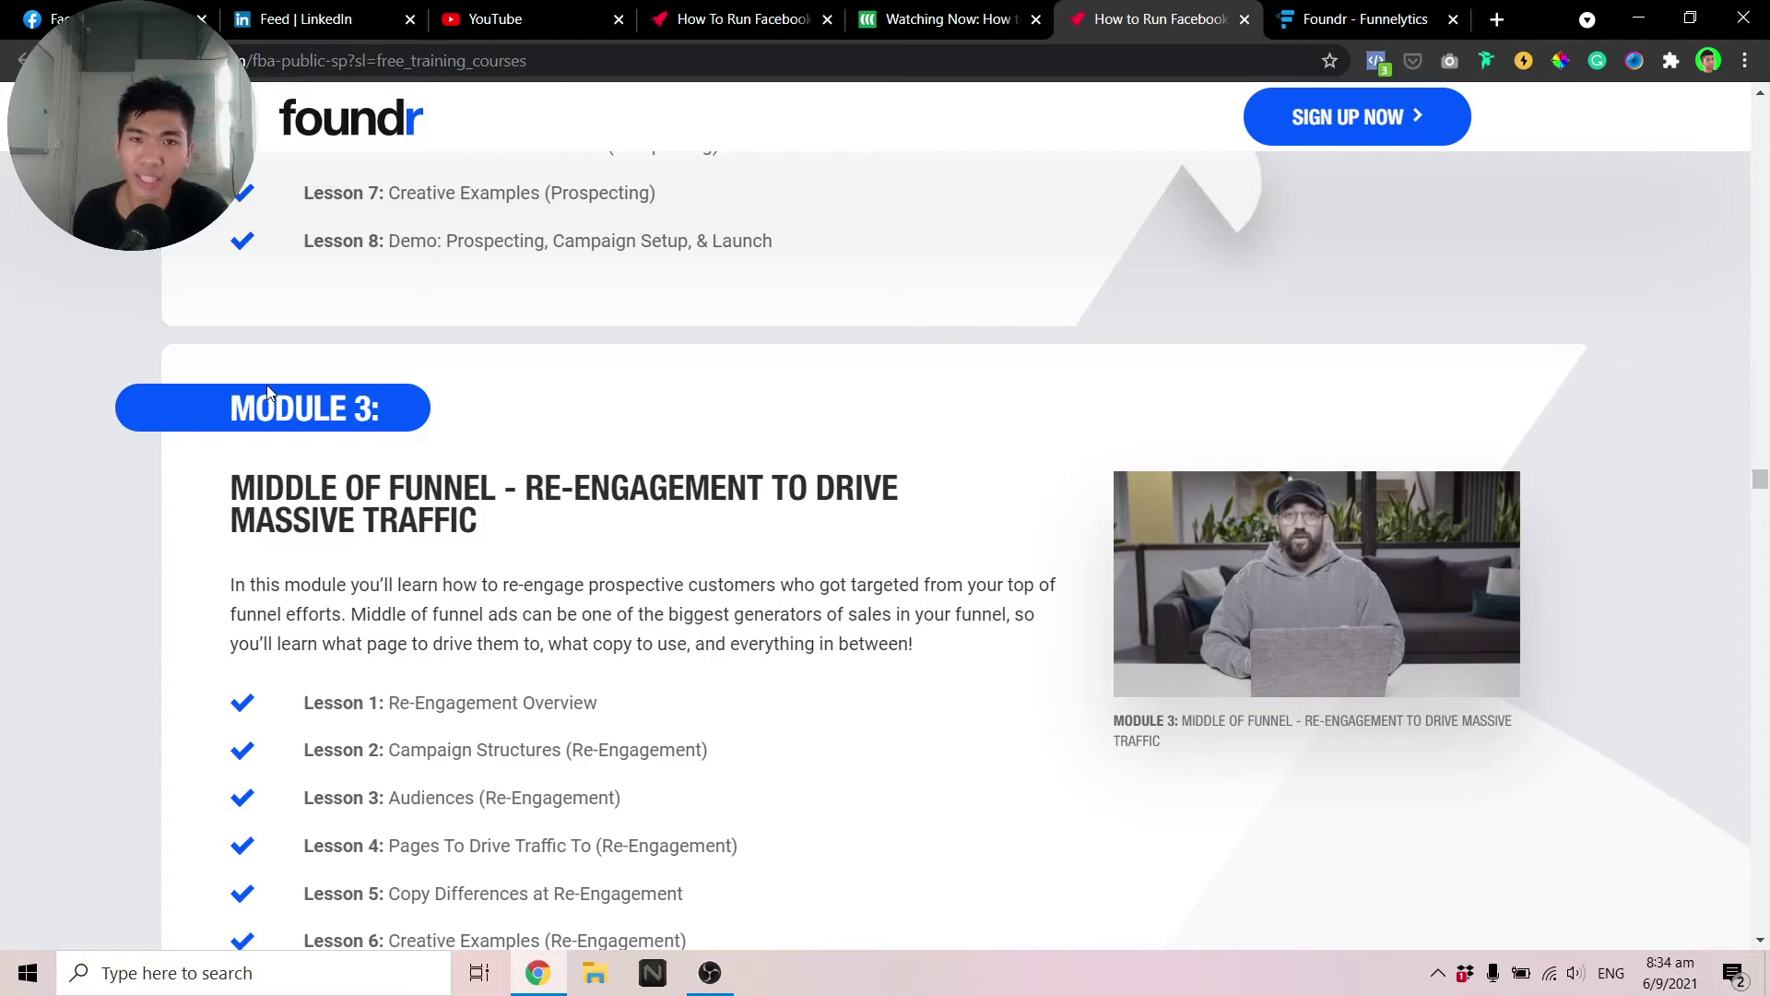
pyautogui.scroll(-7, 268, 392)
pyautogui.scroll(1, 267, 392)
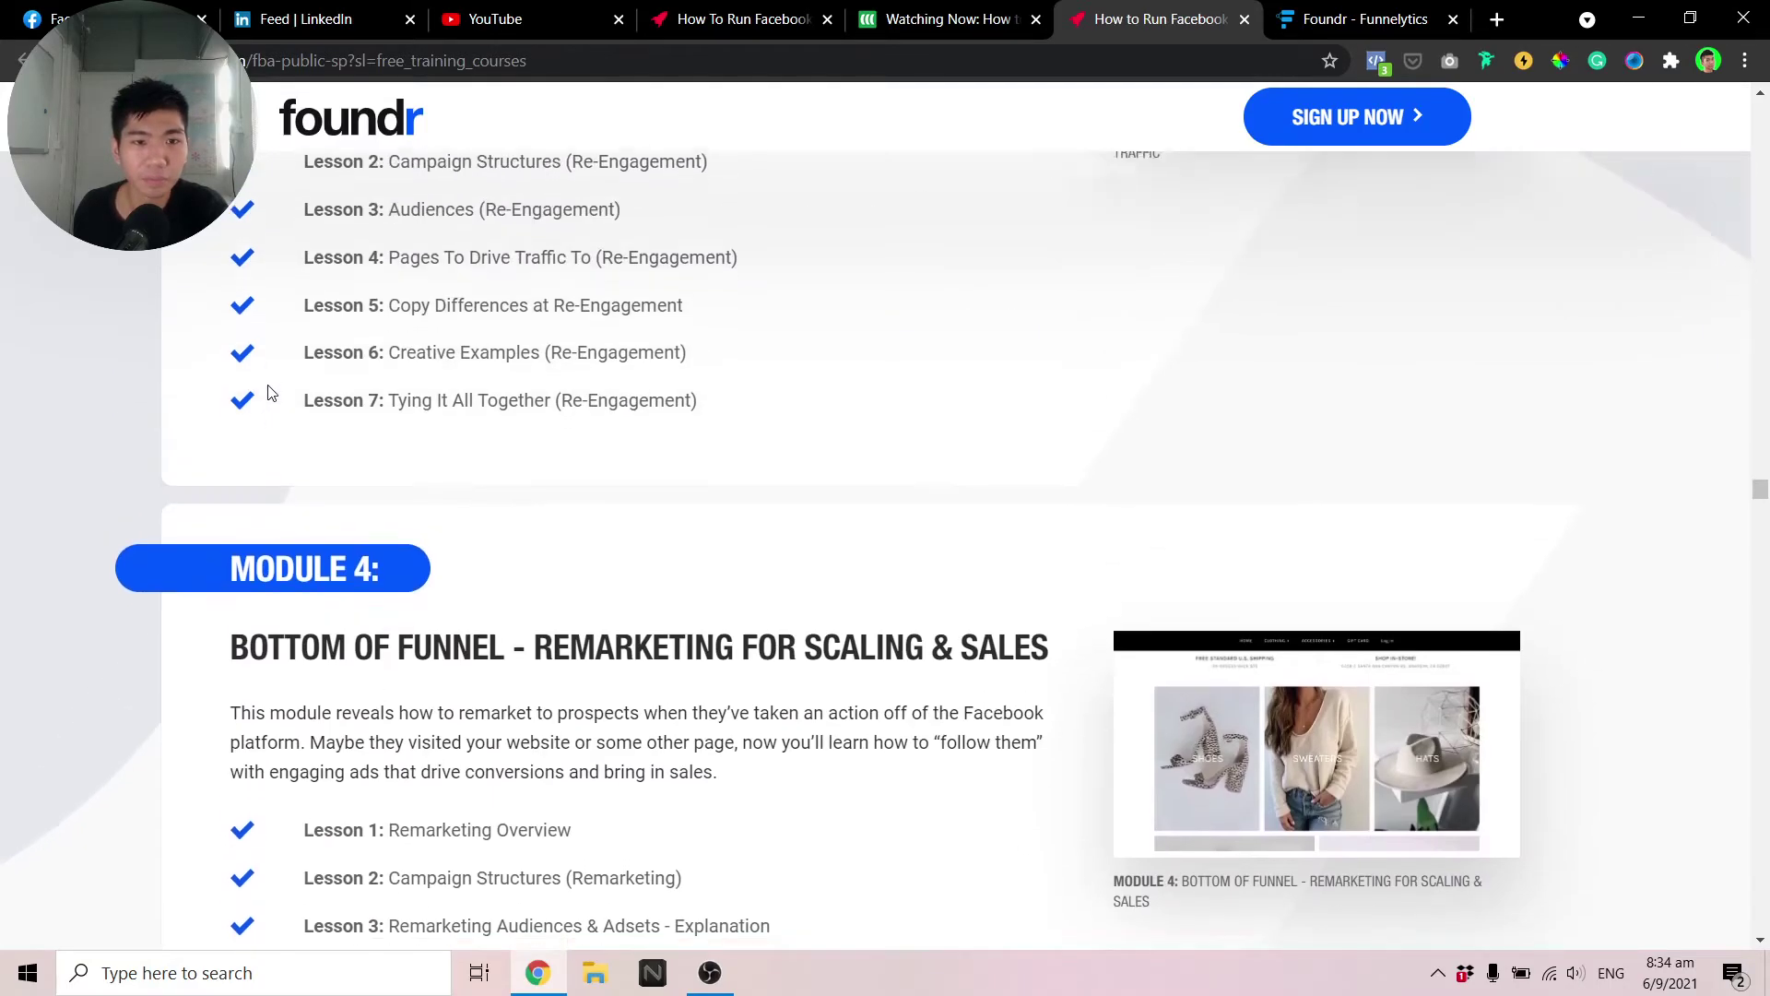
pyautogui.scroll(-20, 276, 397)
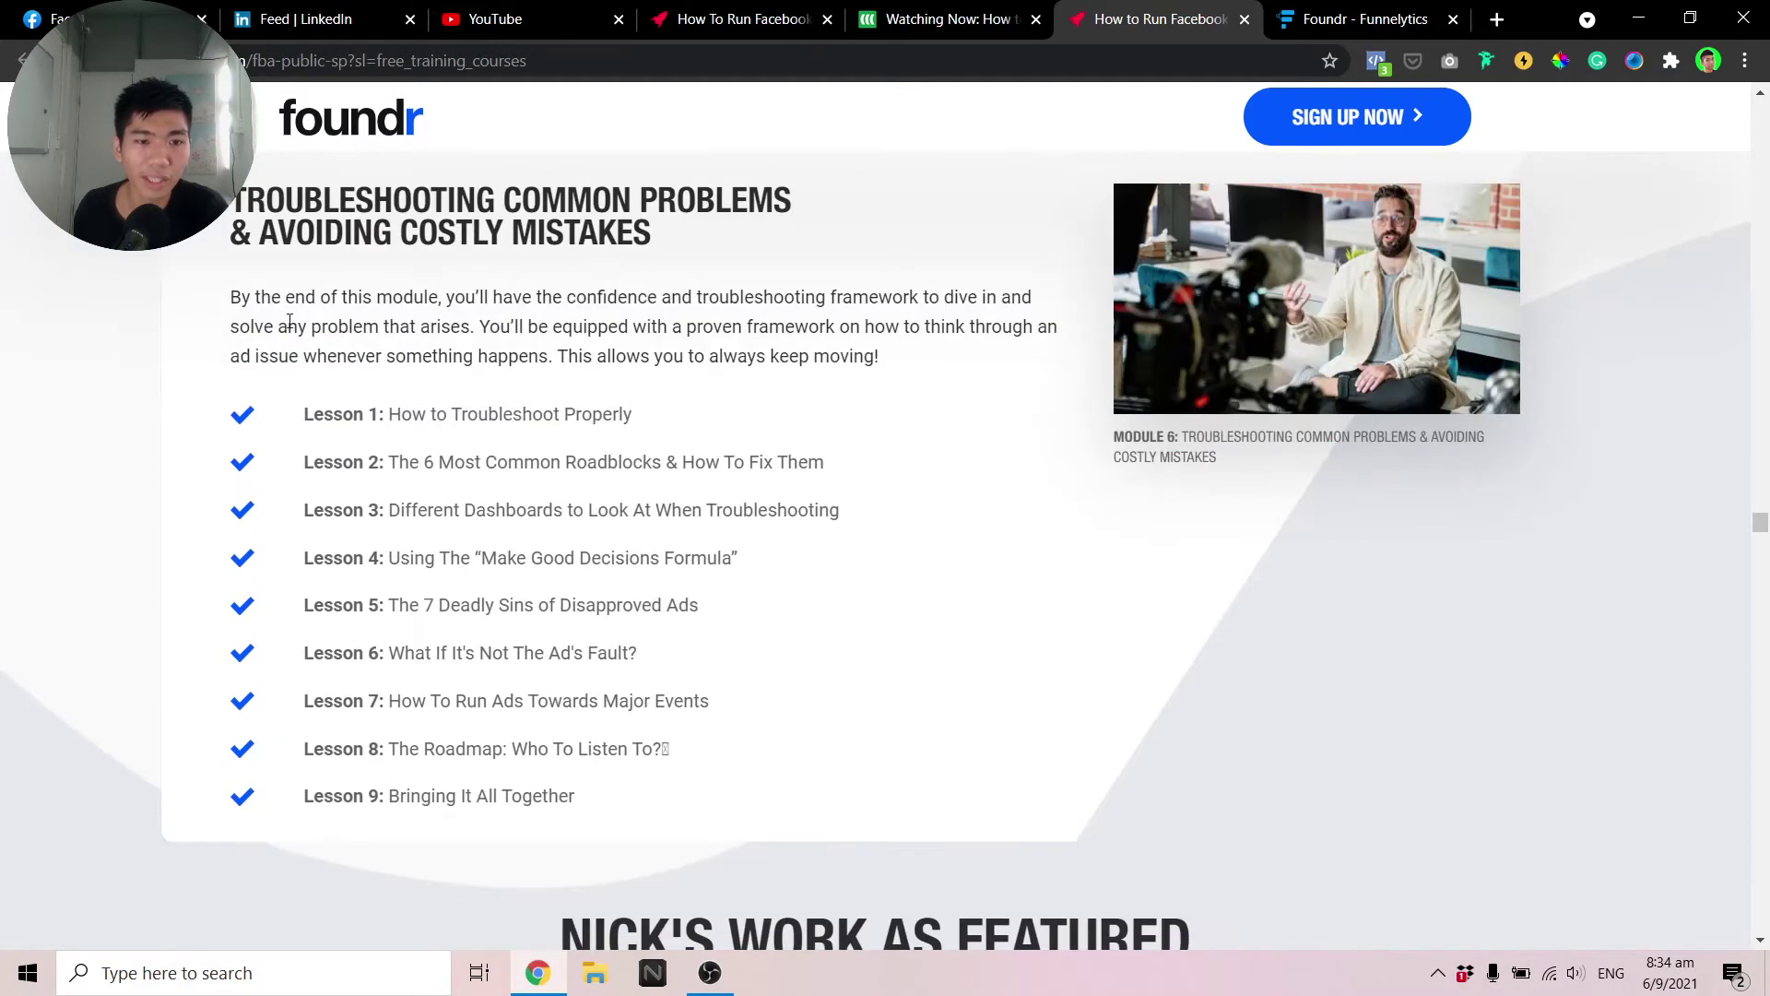
pyautogui.scroll(-6, 300, 387)
pyautogui.scroll(9, 405, 420)
pyautogui.scroll(20, 405, 419)
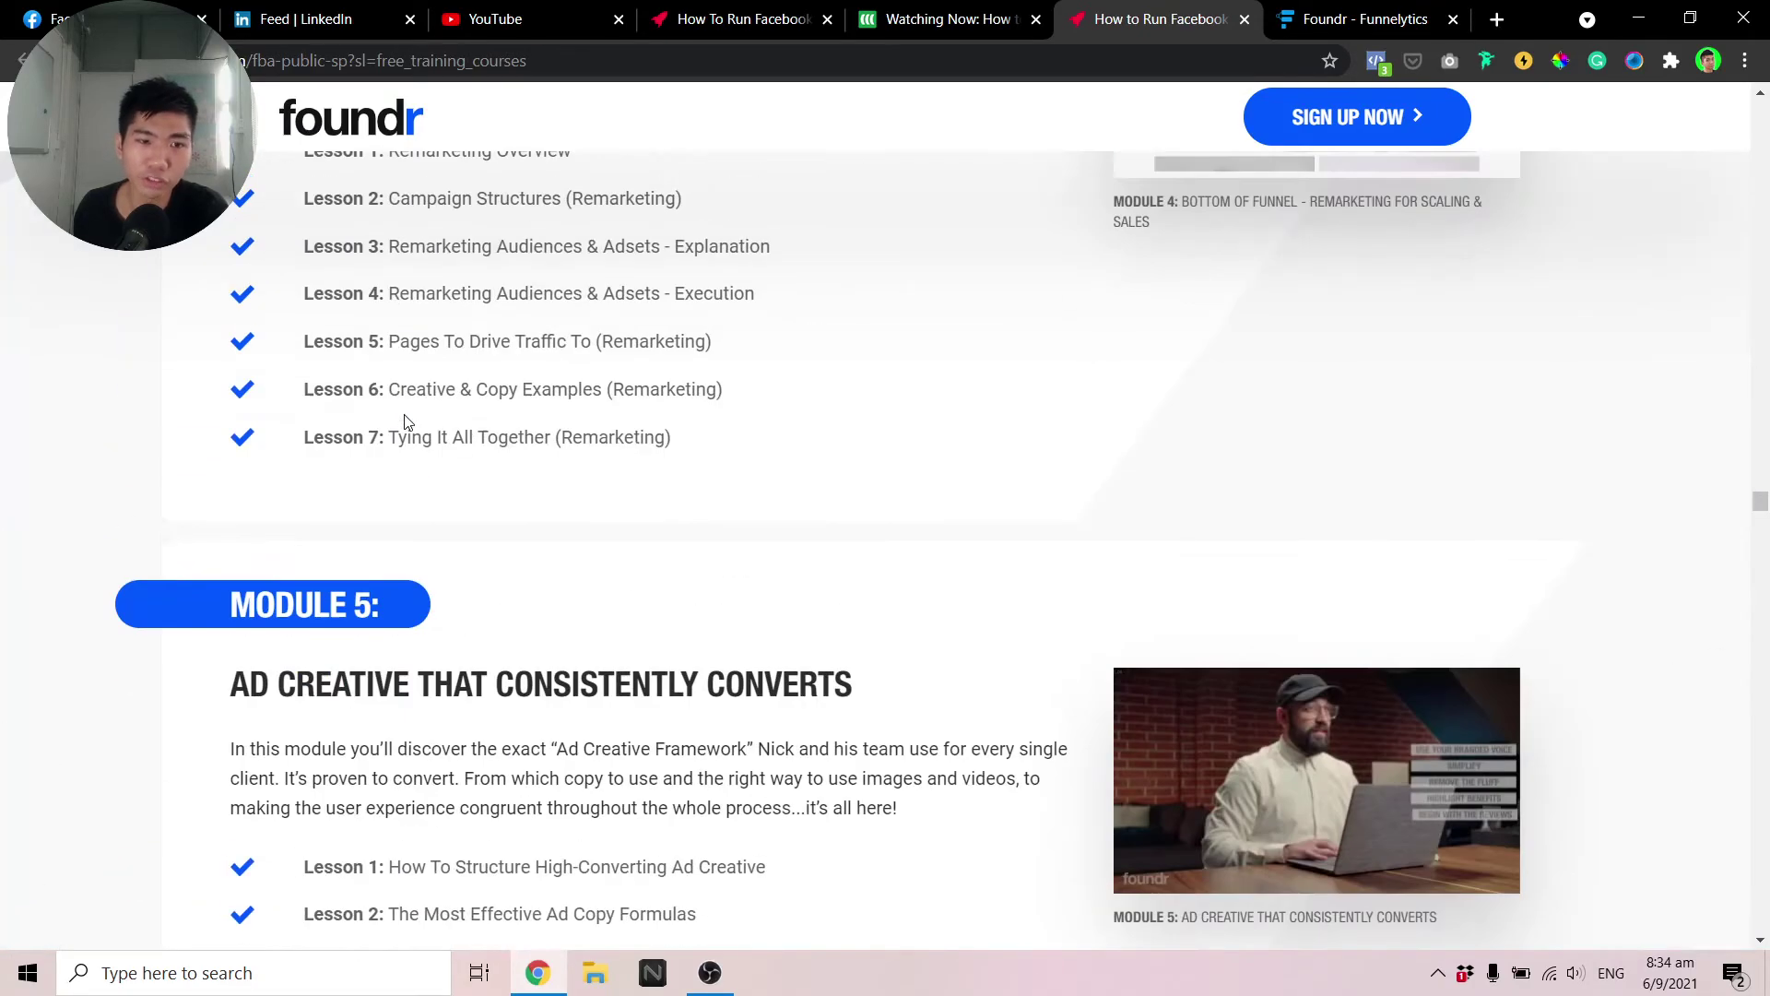
# Skim past the remaining modules and look over the "Featured on Facebook Business" case studies for Snow, DIFF Eyewear and PupSocks
pyautogui.scroll(3, 196, 419)
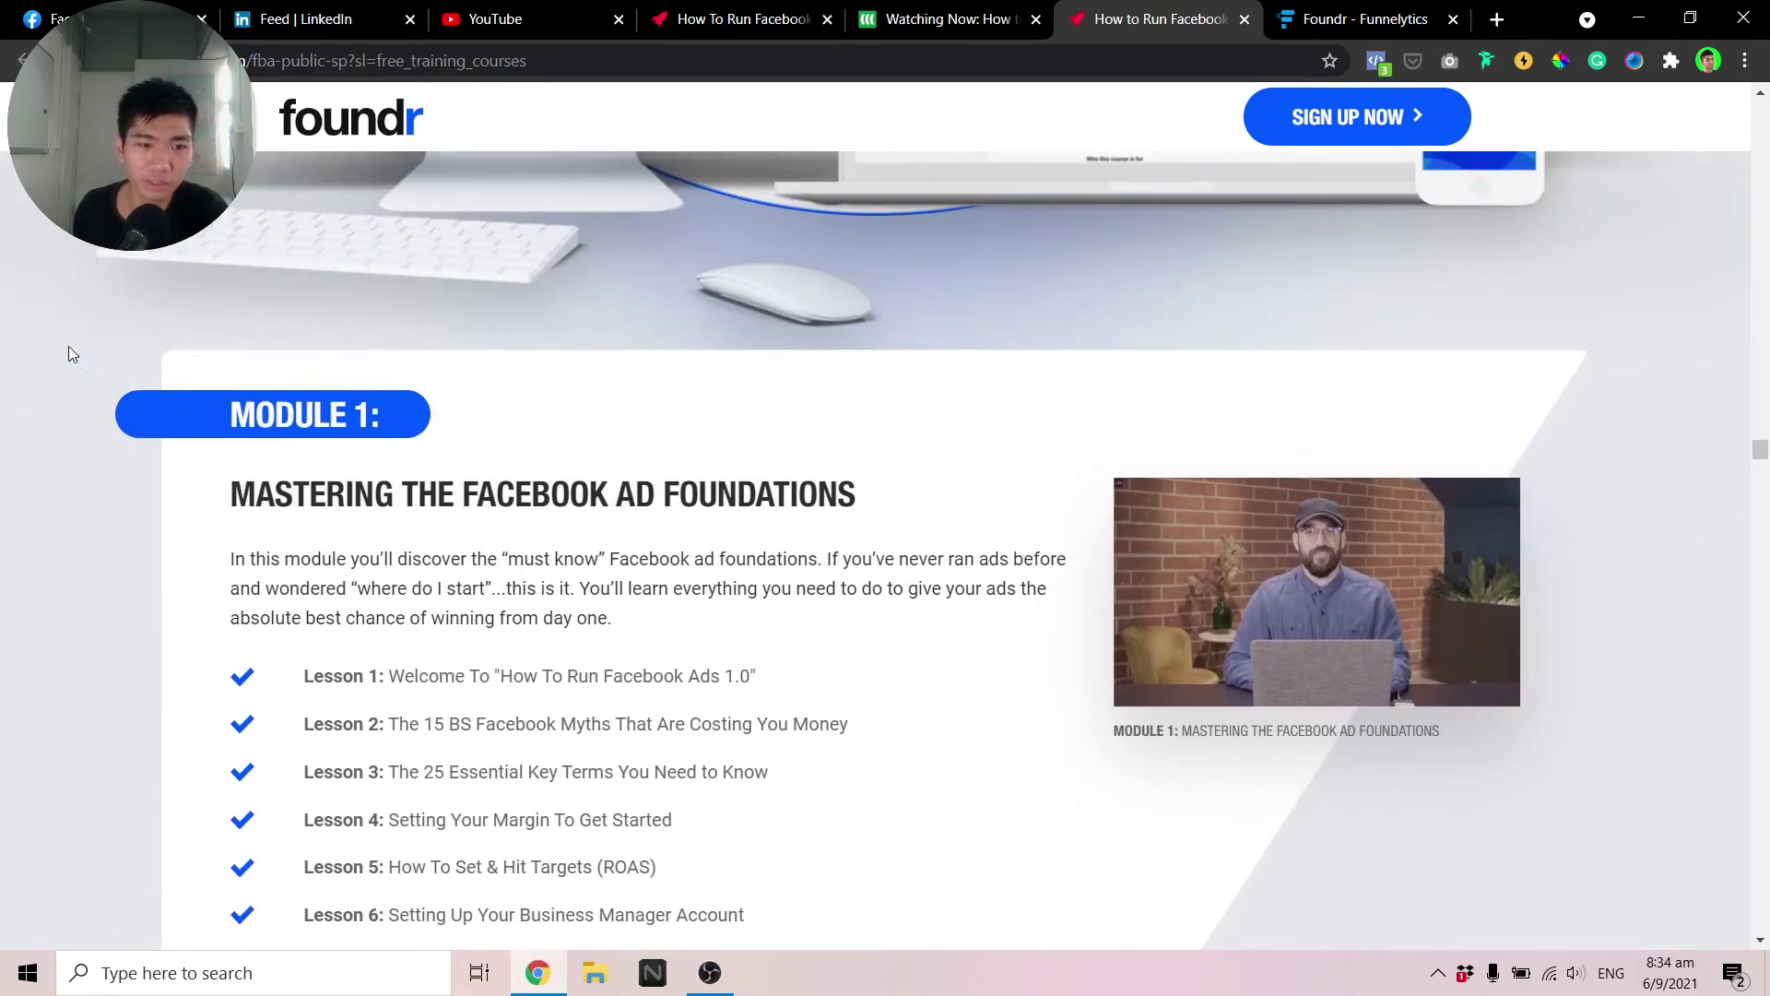
pyautogui.scroll(-20, 249, 496)
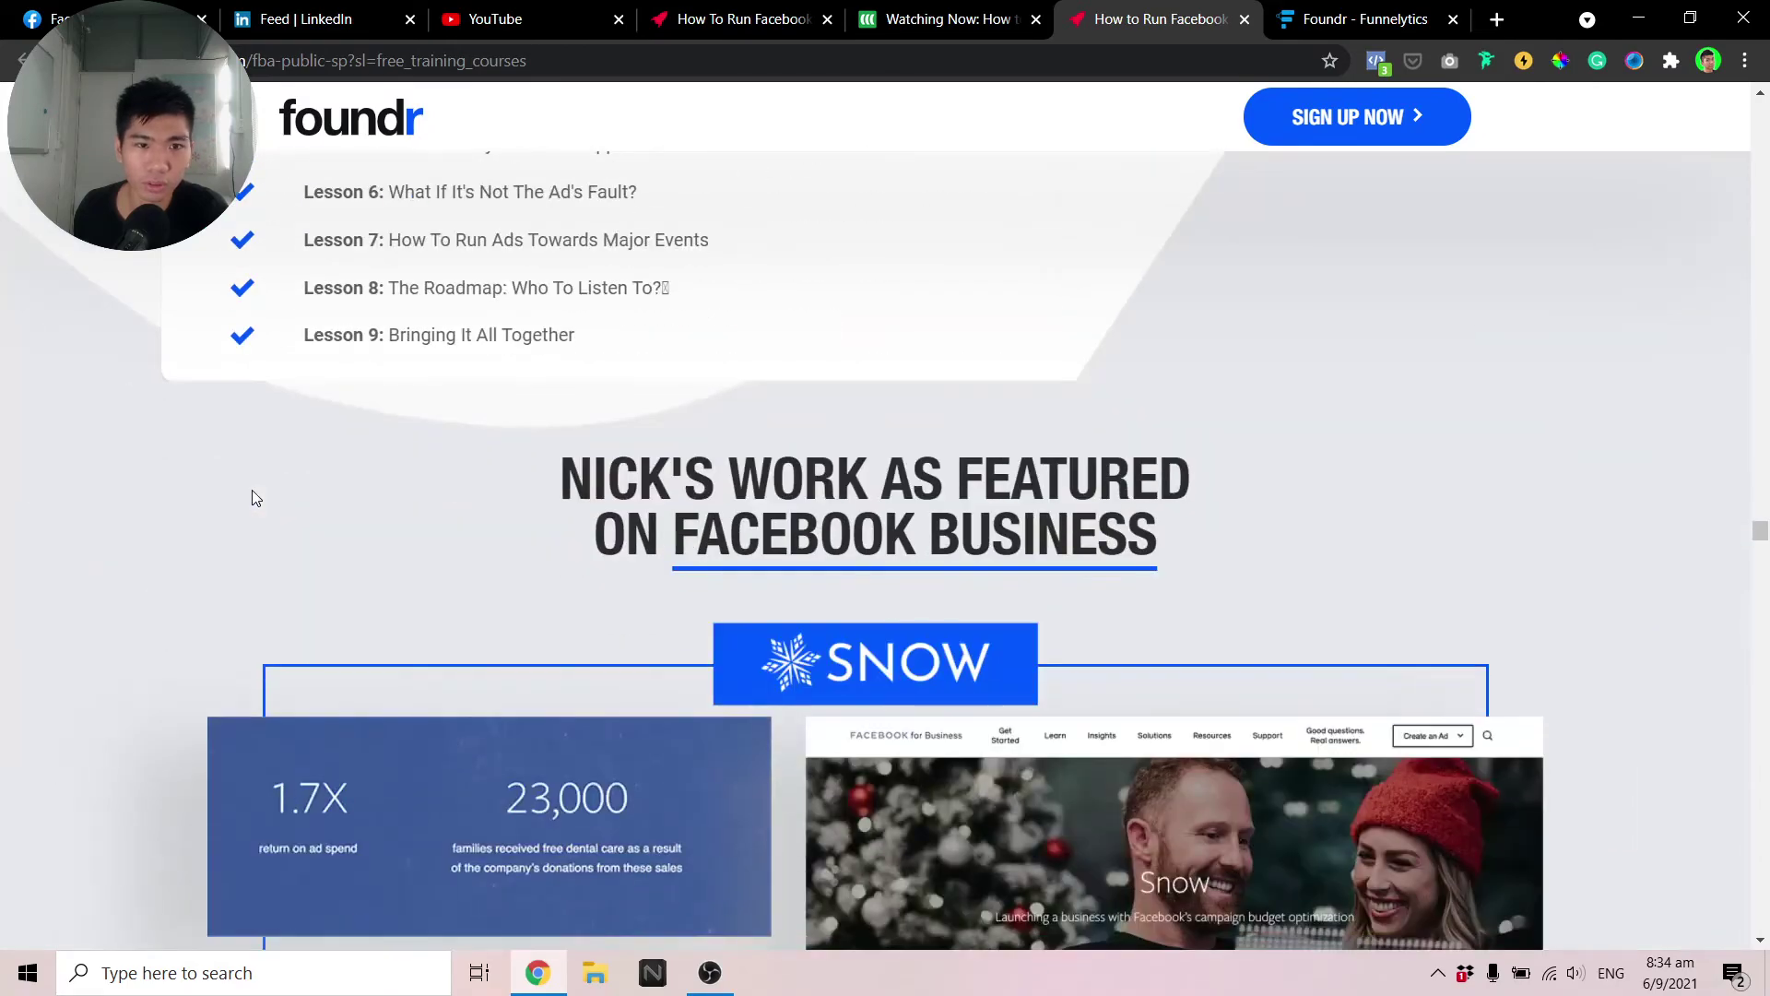
pyautogui.scroll(-15, 267, 486)
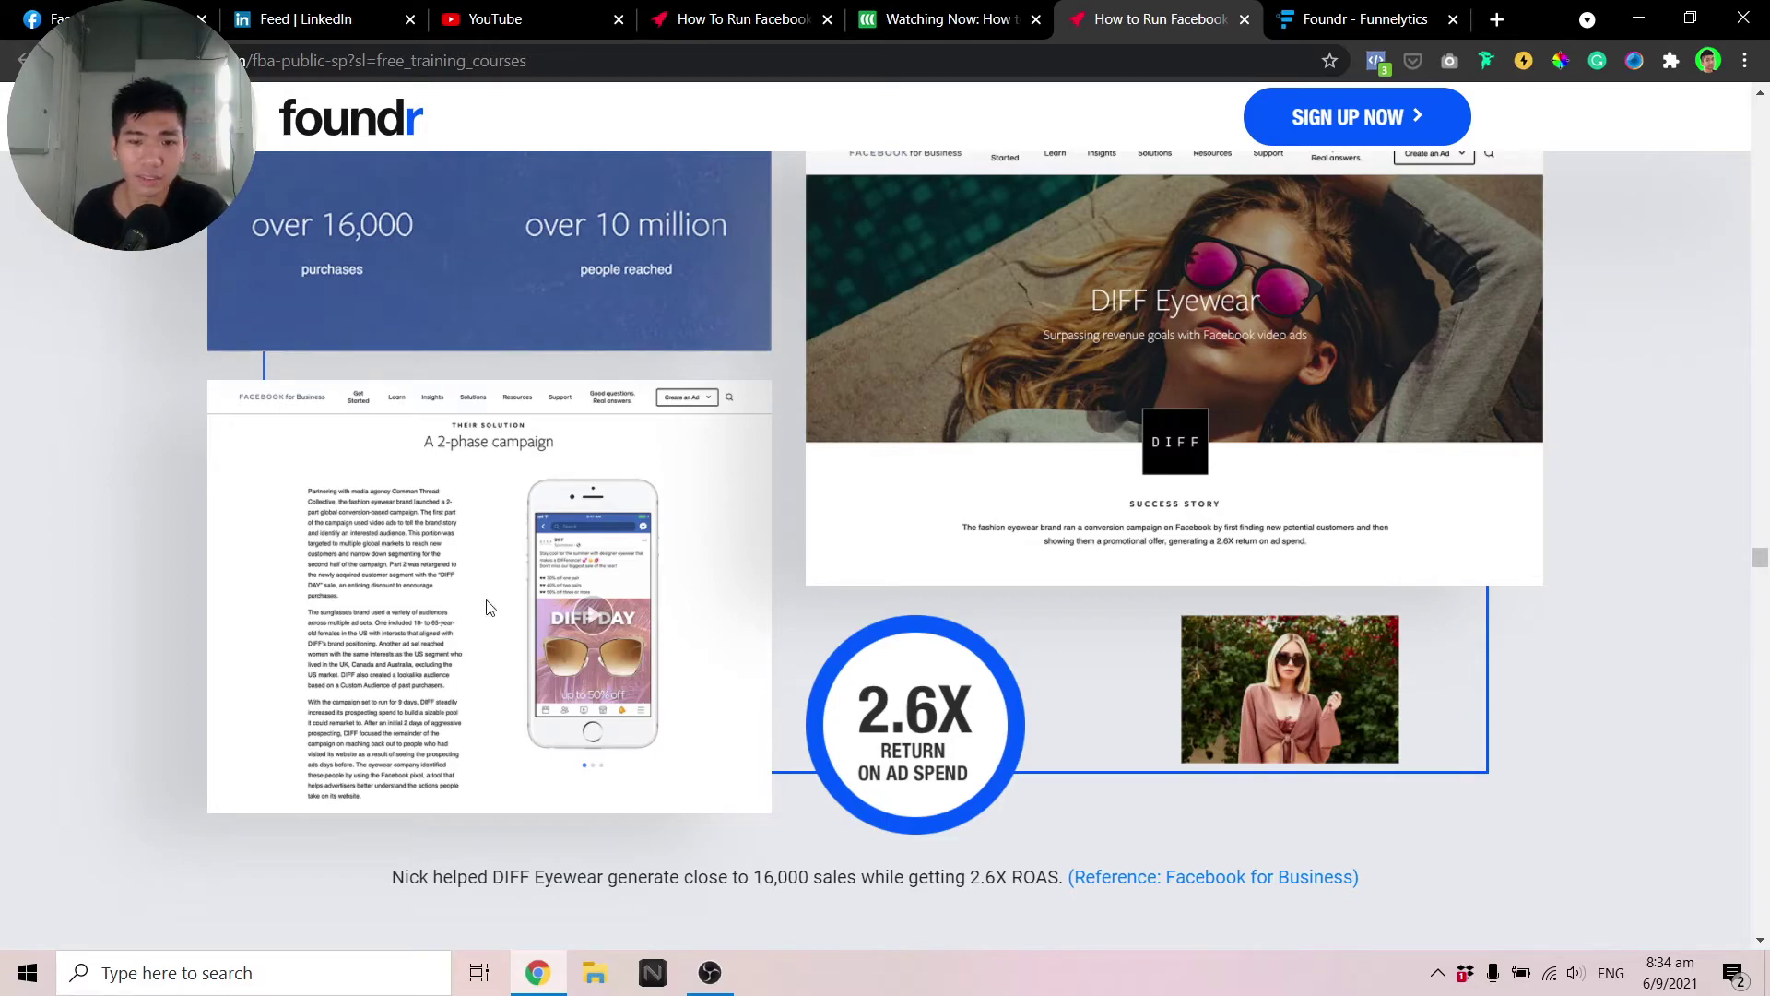
pyautogui.scroll(20, 156, 507)
pyautogui.scroll(-5, 162, 507)
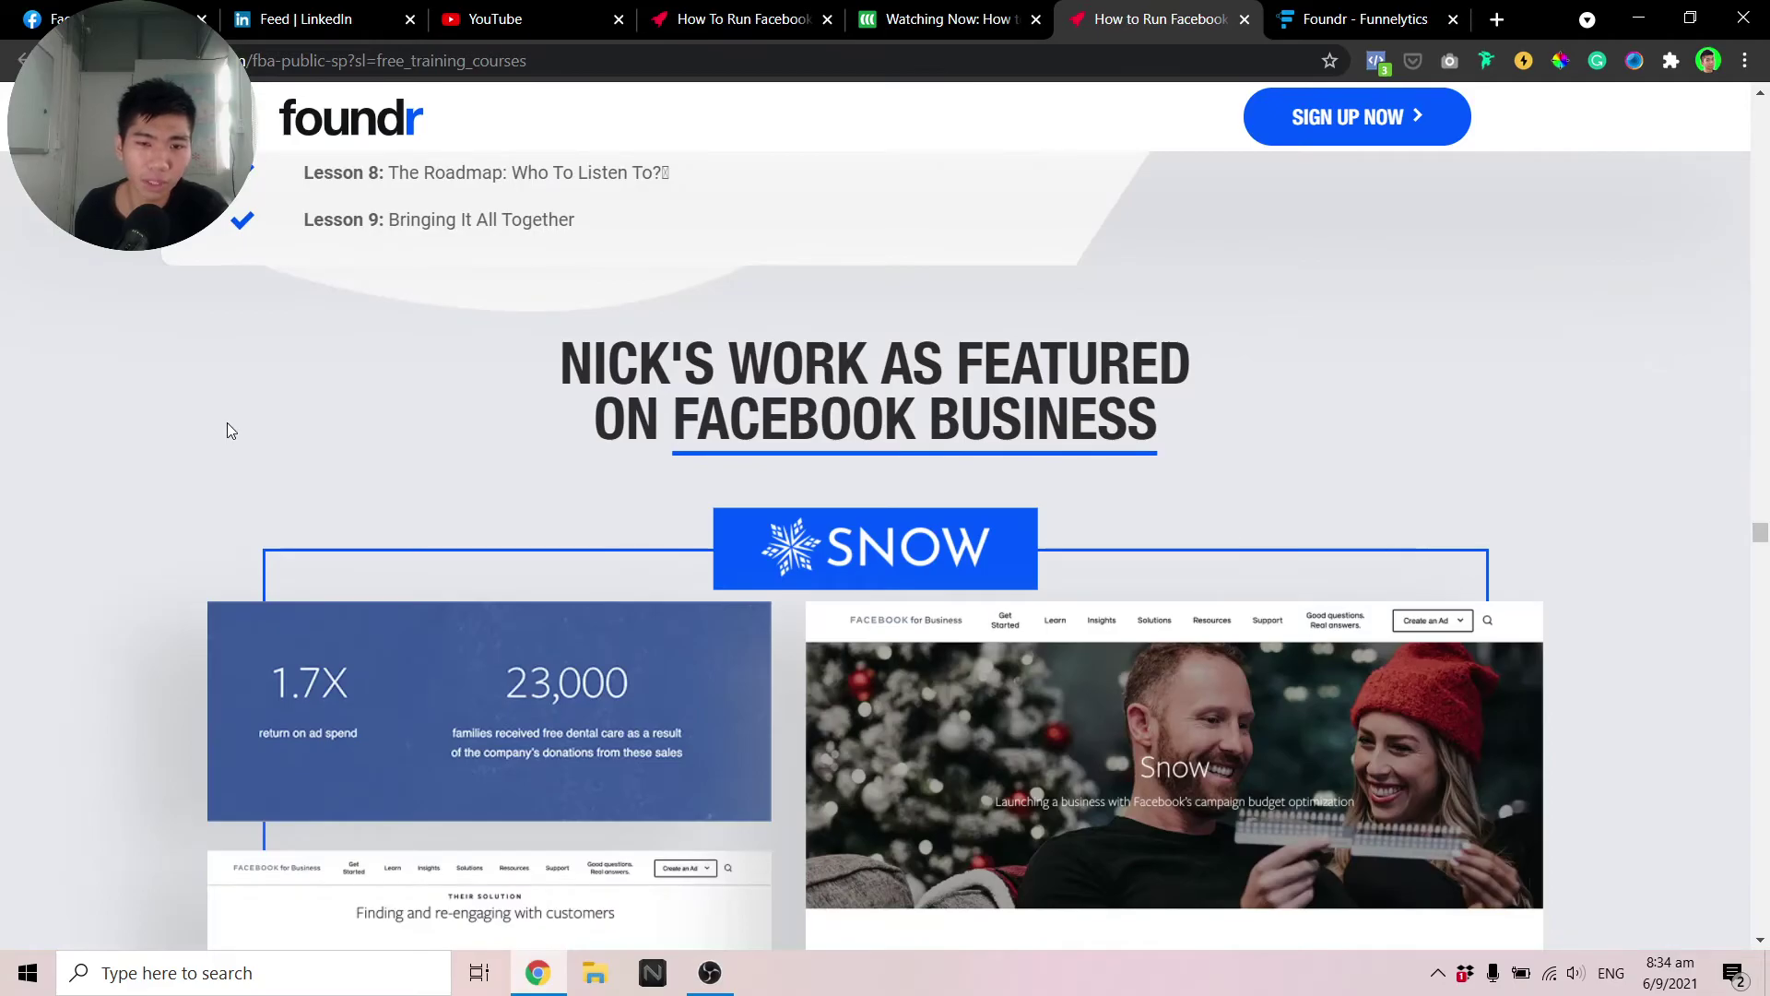
pyautogui.moveTo(230, 427); pyautogui.dragTo(1288, 679)
pyautogui.scroll(-15, 952, 462)
pyautogui.scroll(-20, 1509, 563)
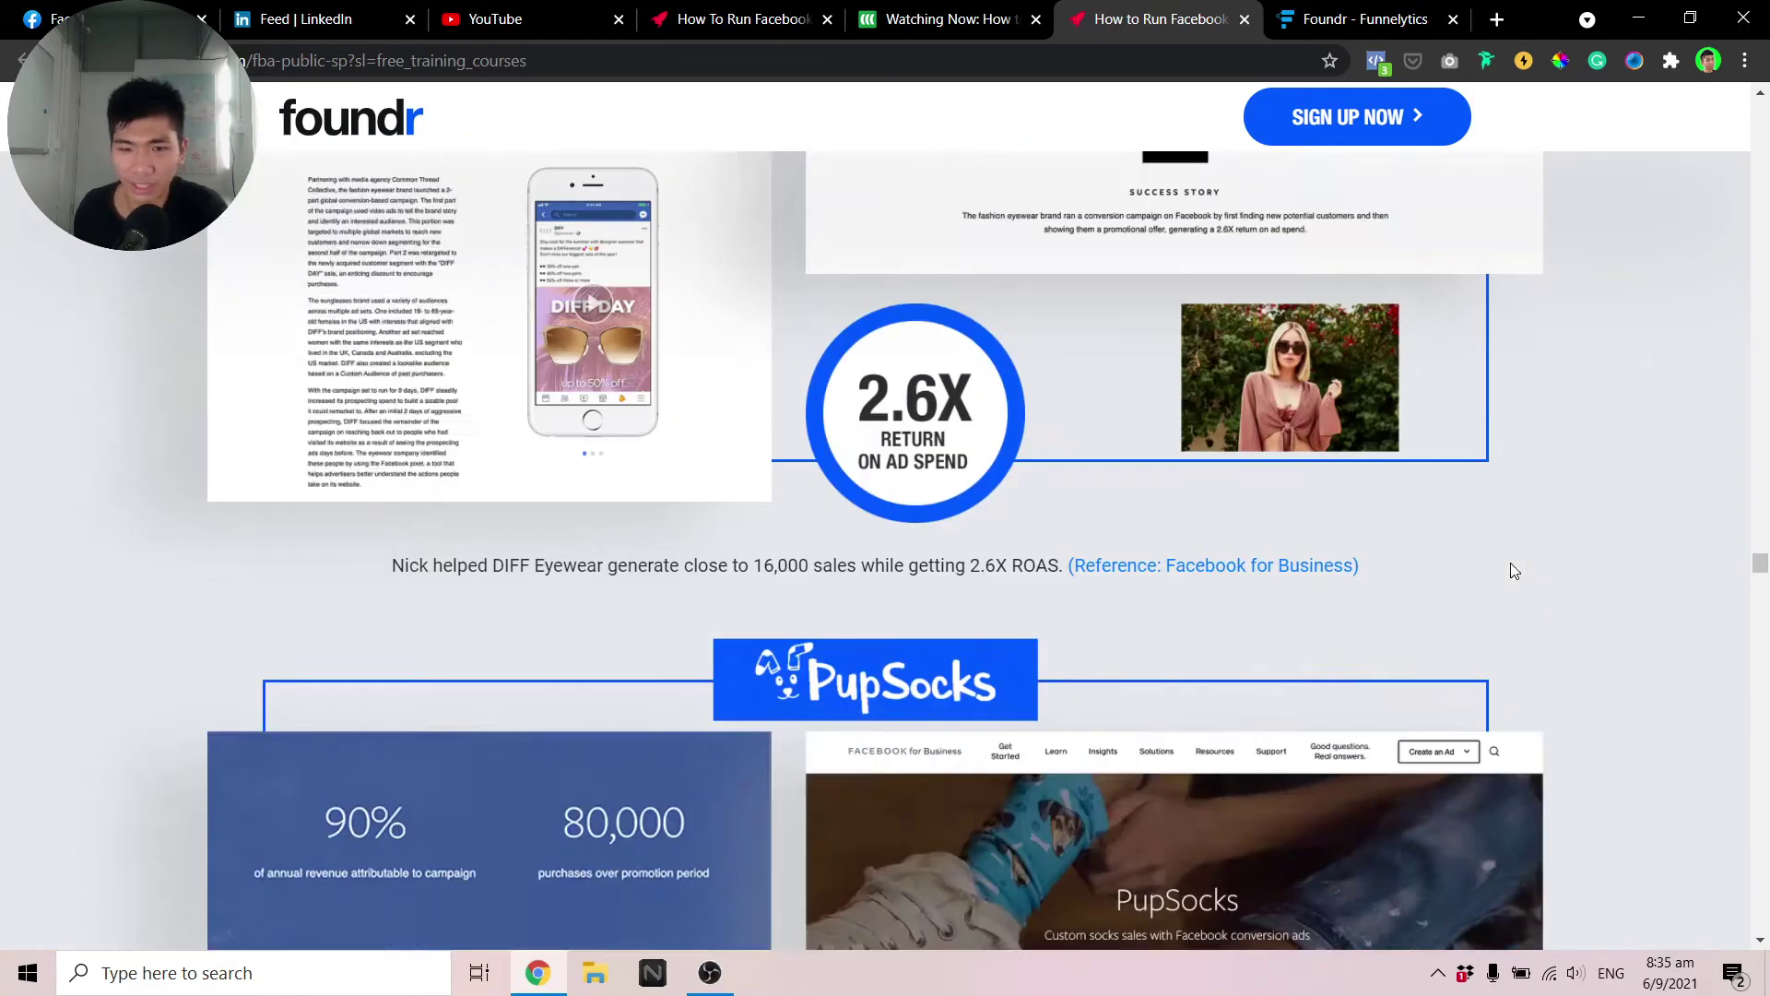
pyautogui.scroll(8, 247, 334)
pyautogui.scroll(3, 247, 327)
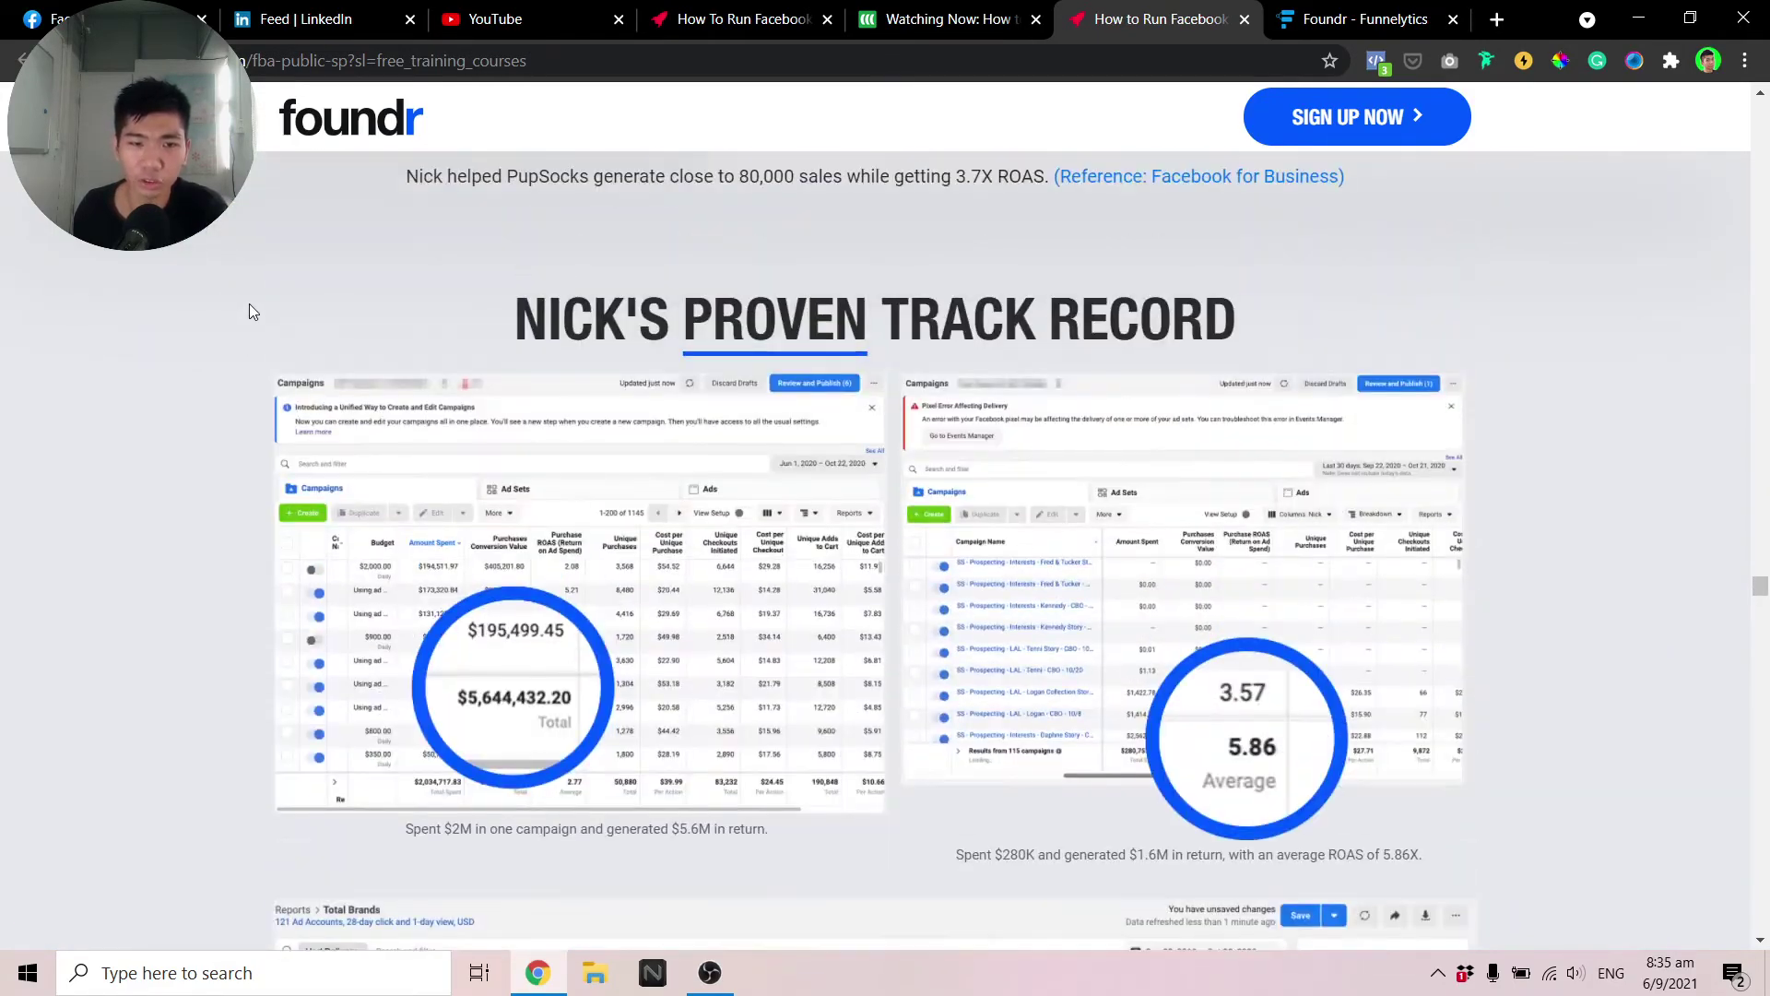
# Go past the "Proven Track Record" results and highlight the start of the headline for the six bonuses worth $3,985
pyautogui.scroll(-15, 304, 356)
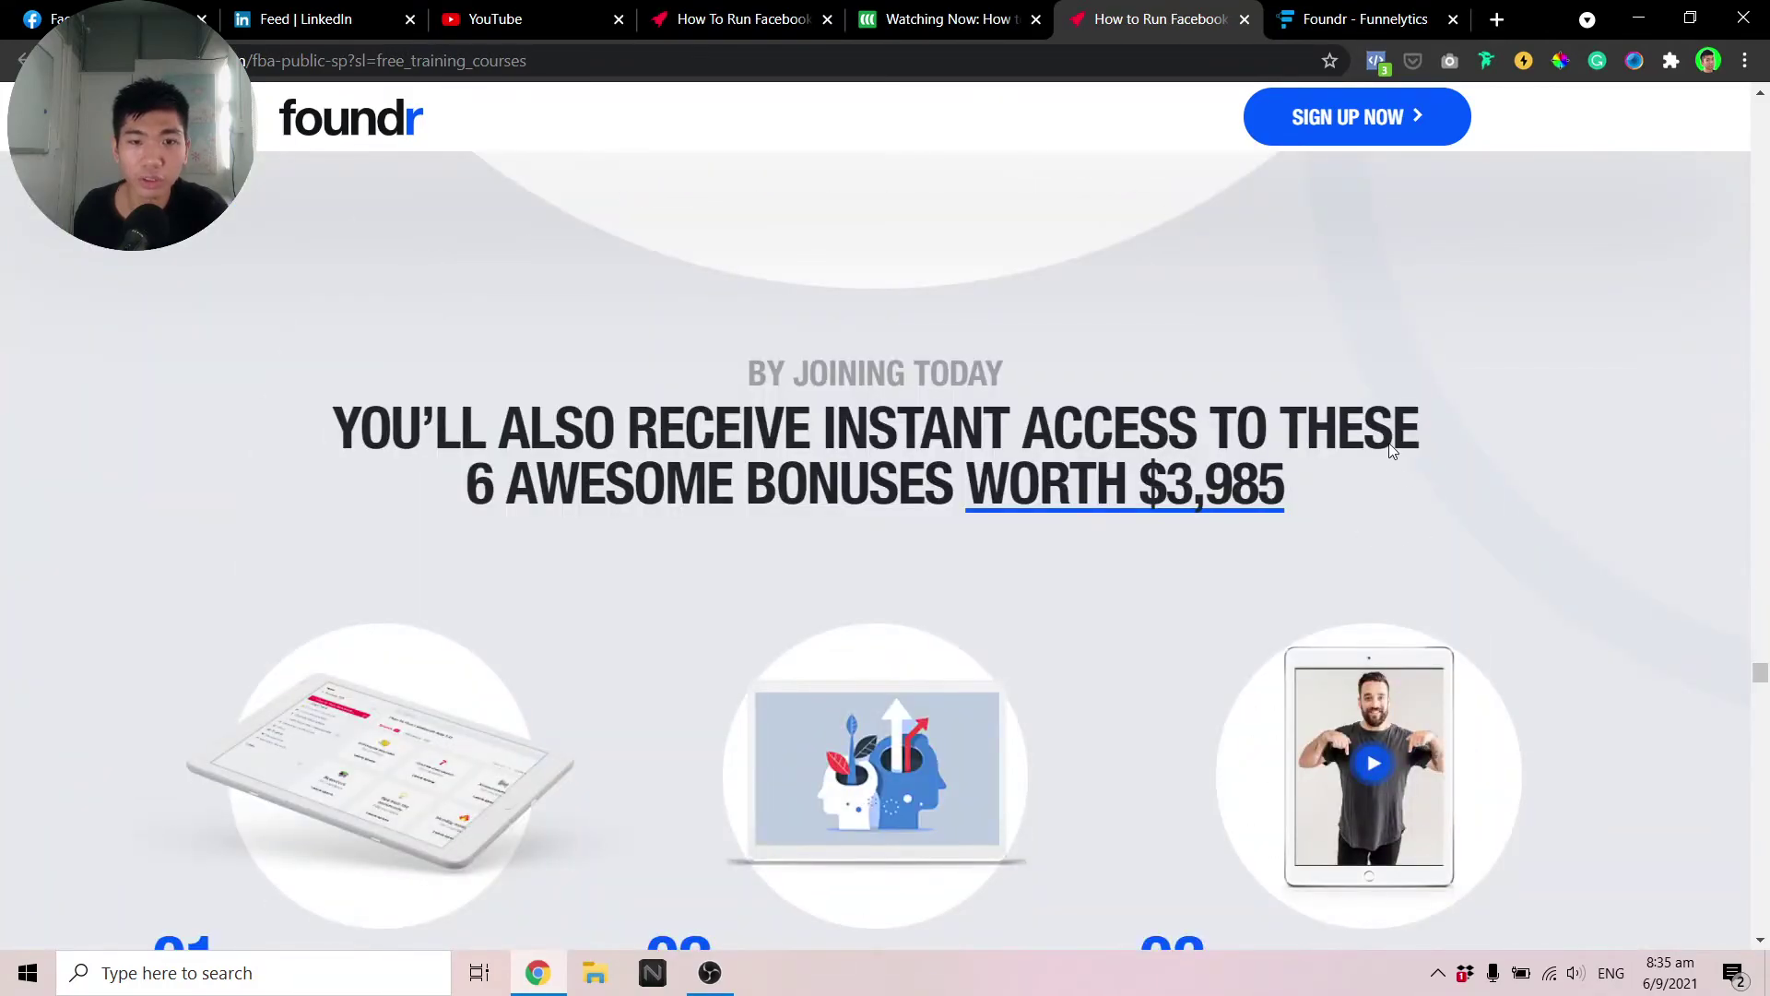
pyautogui.moveTo(829, 323); pyautogui.dragTo(502, 484)
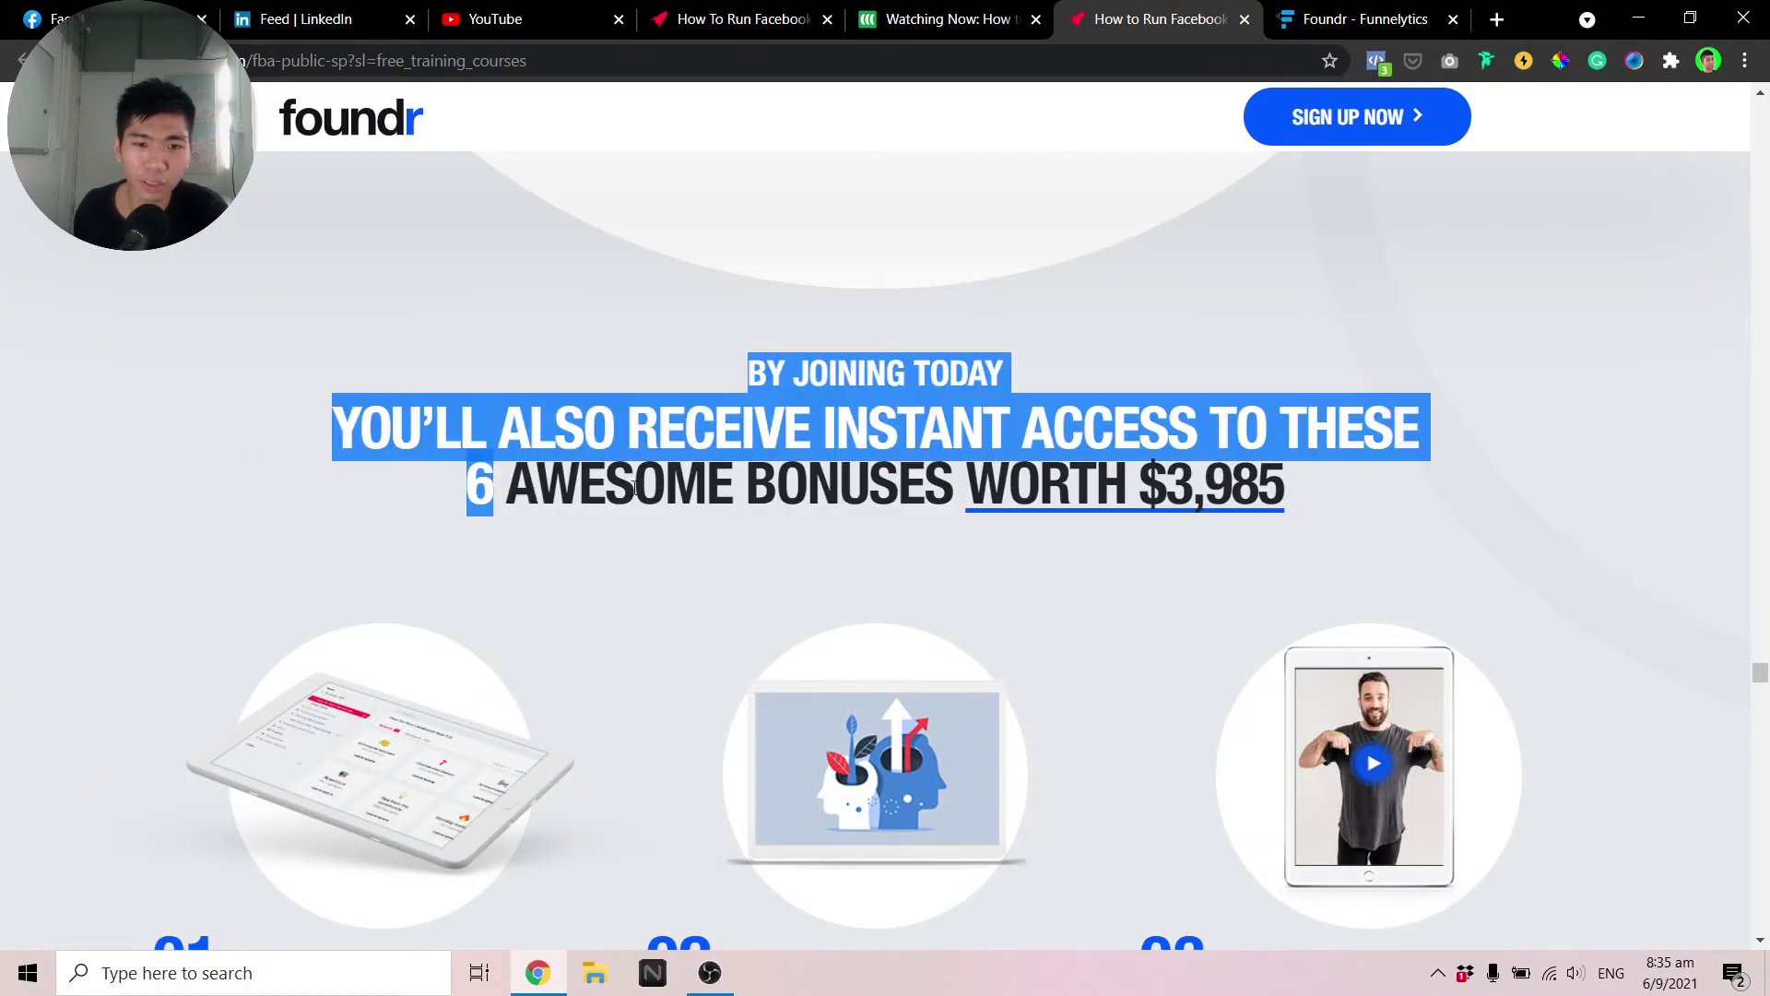
pyautogui.click(778, 450)
# Look through the descriptions and prices of the six bonuses and highlight the "Swipe & Deploy" Facebook Ads File title
pyautogui.scroll(-8, 778, 450)
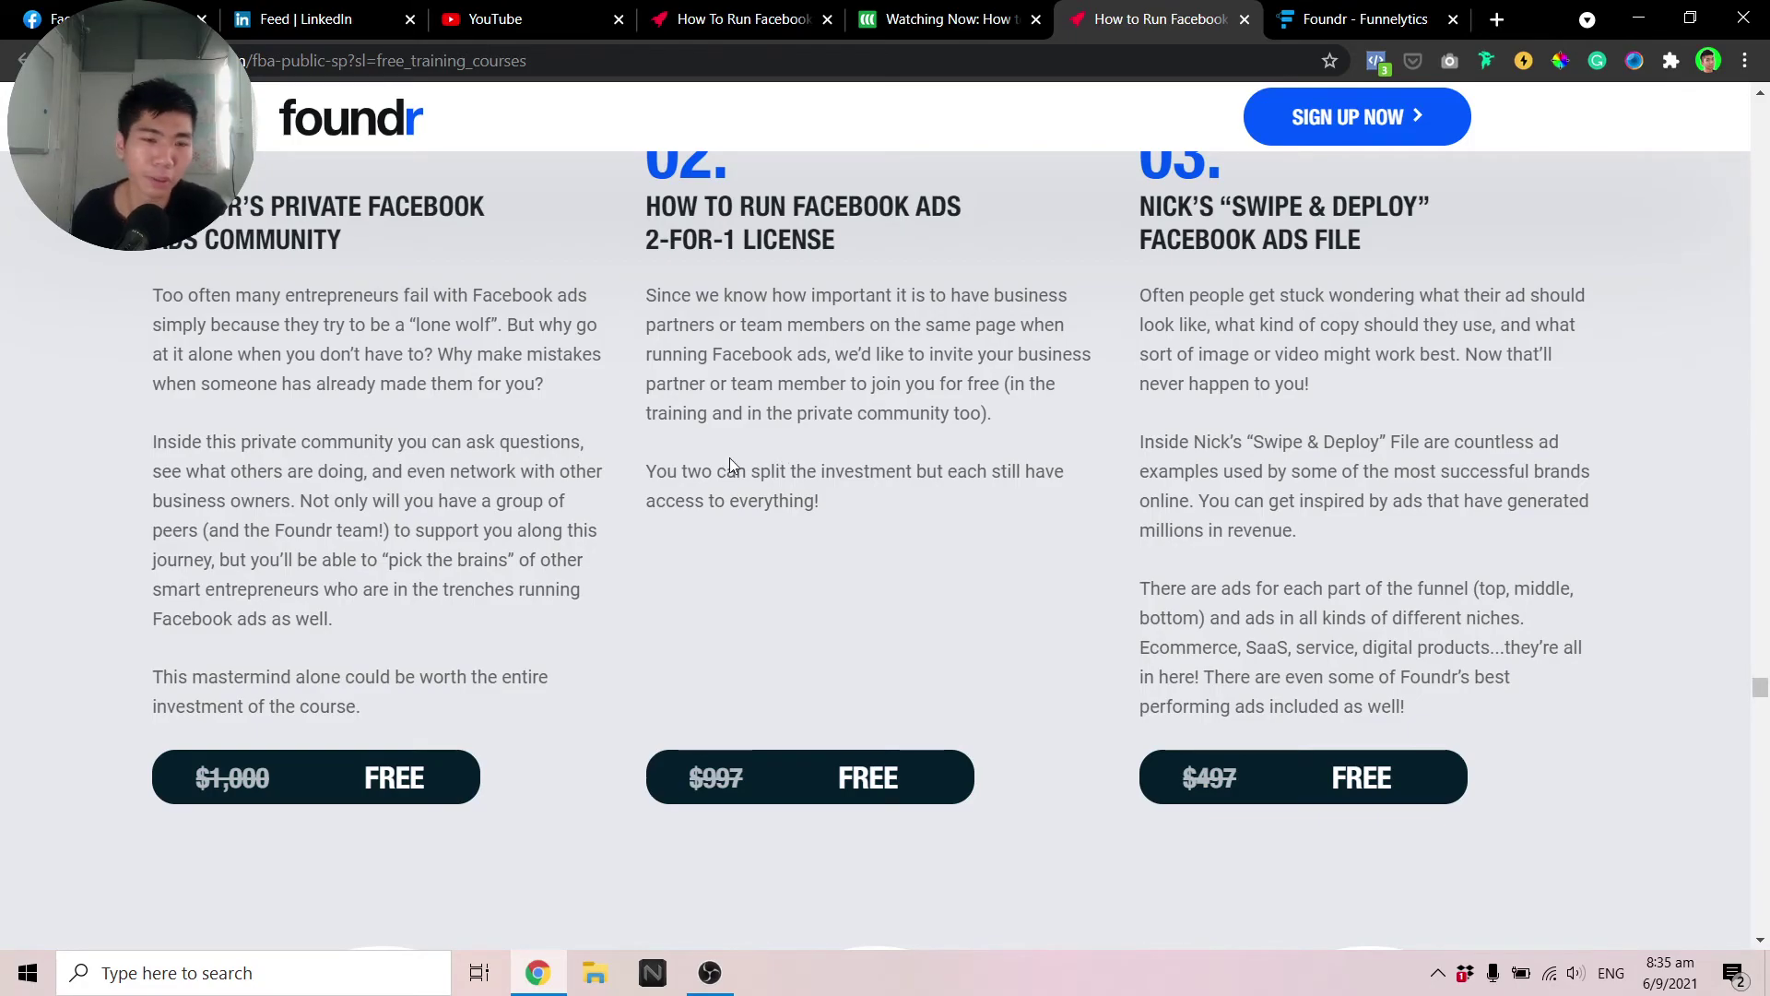
pyautogui.scroll(-5, 731, 459)
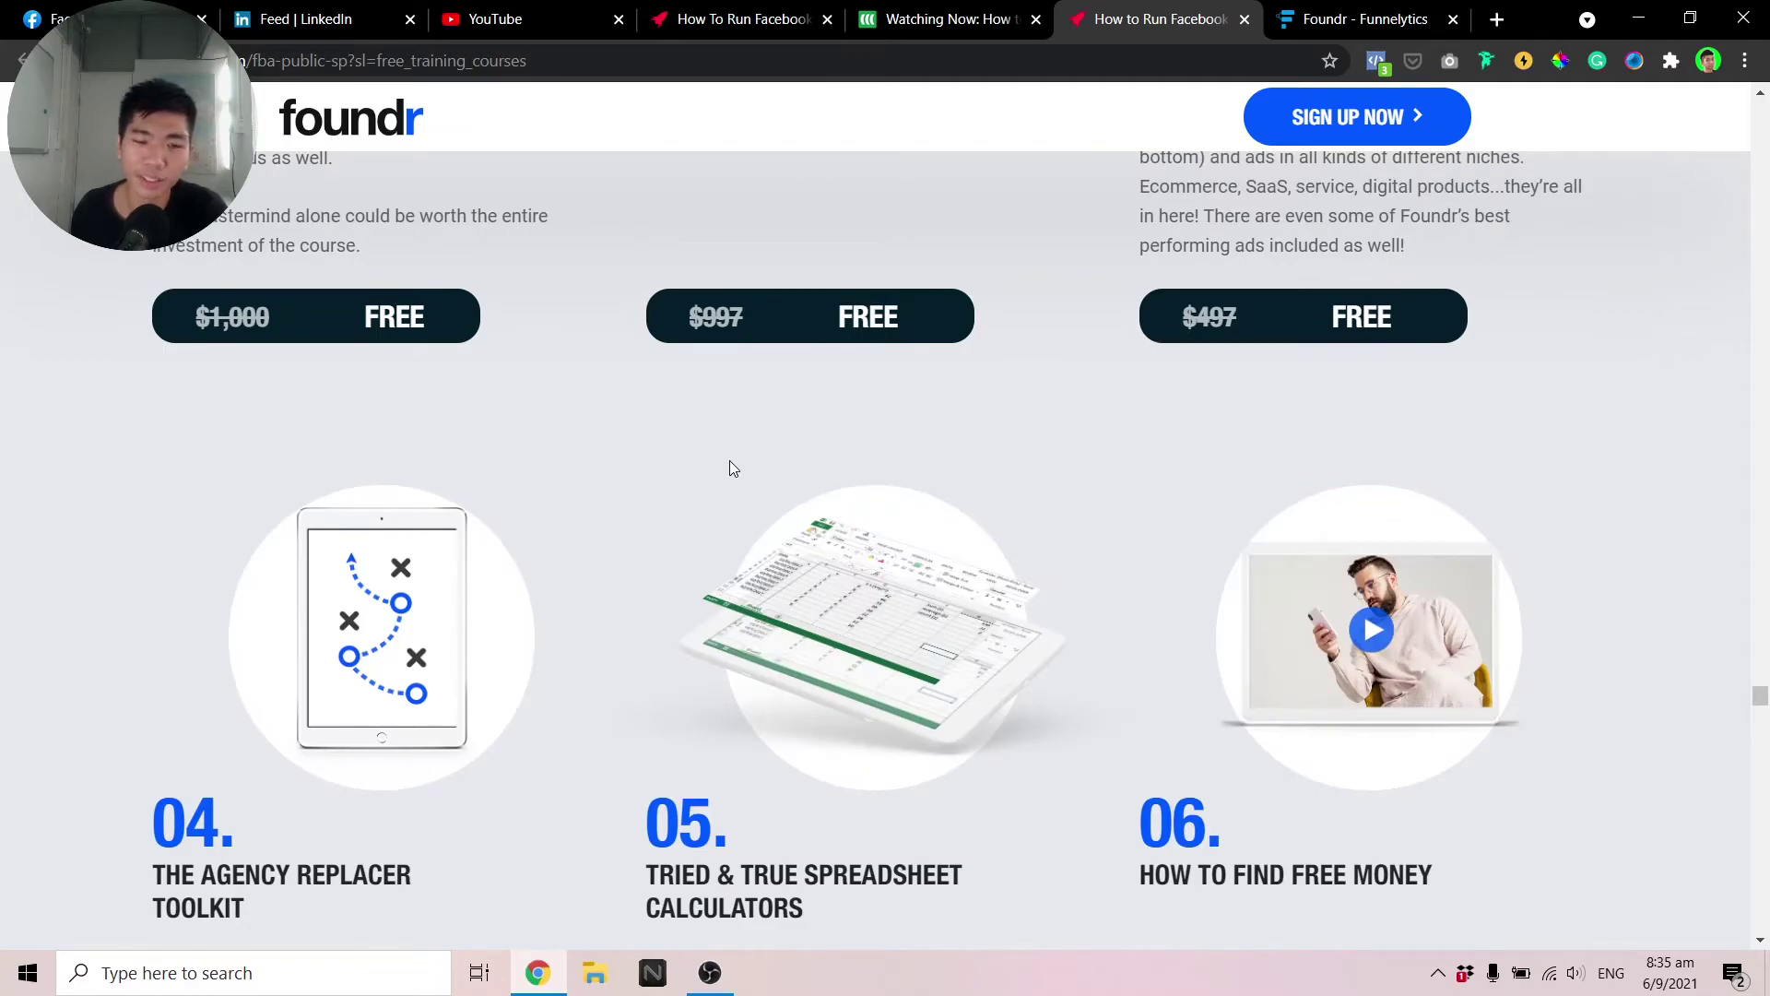
pyautogui.scroll(-15, 728, 463)
pyautogui.scroll(9, 728, 456)
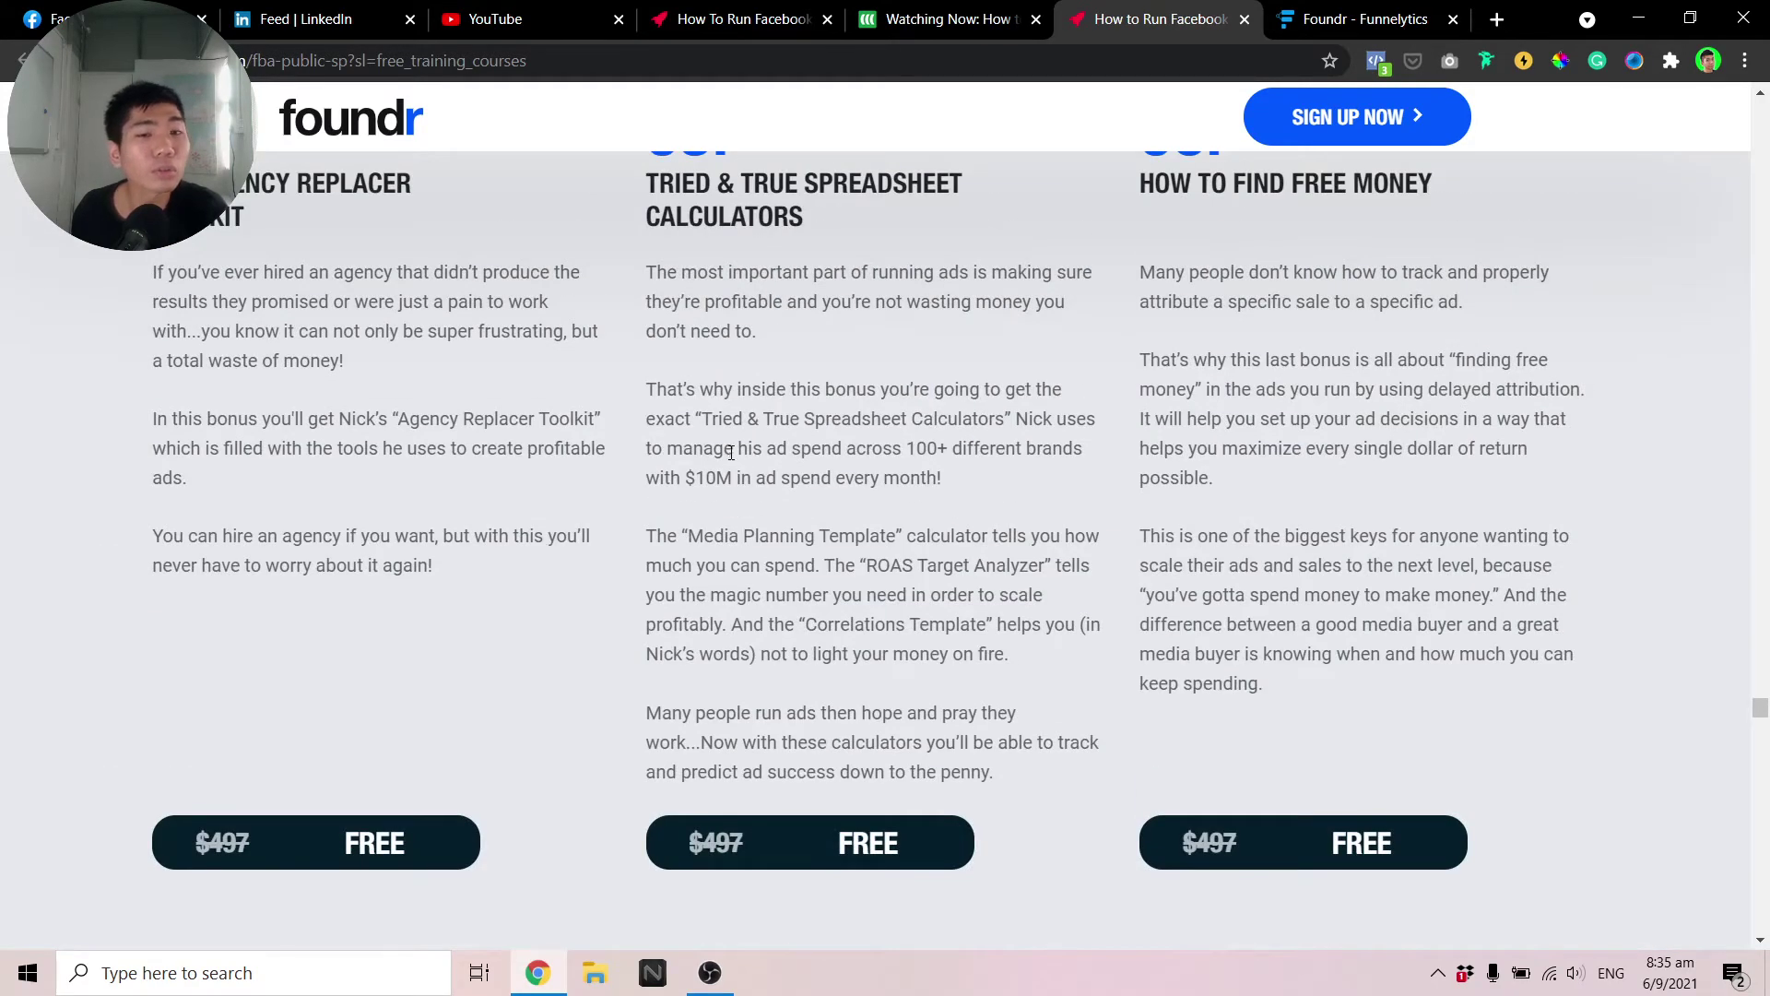
pyautogui.scroll(3, 522, 372)
pyautogui.scroll(12, 238, 474)
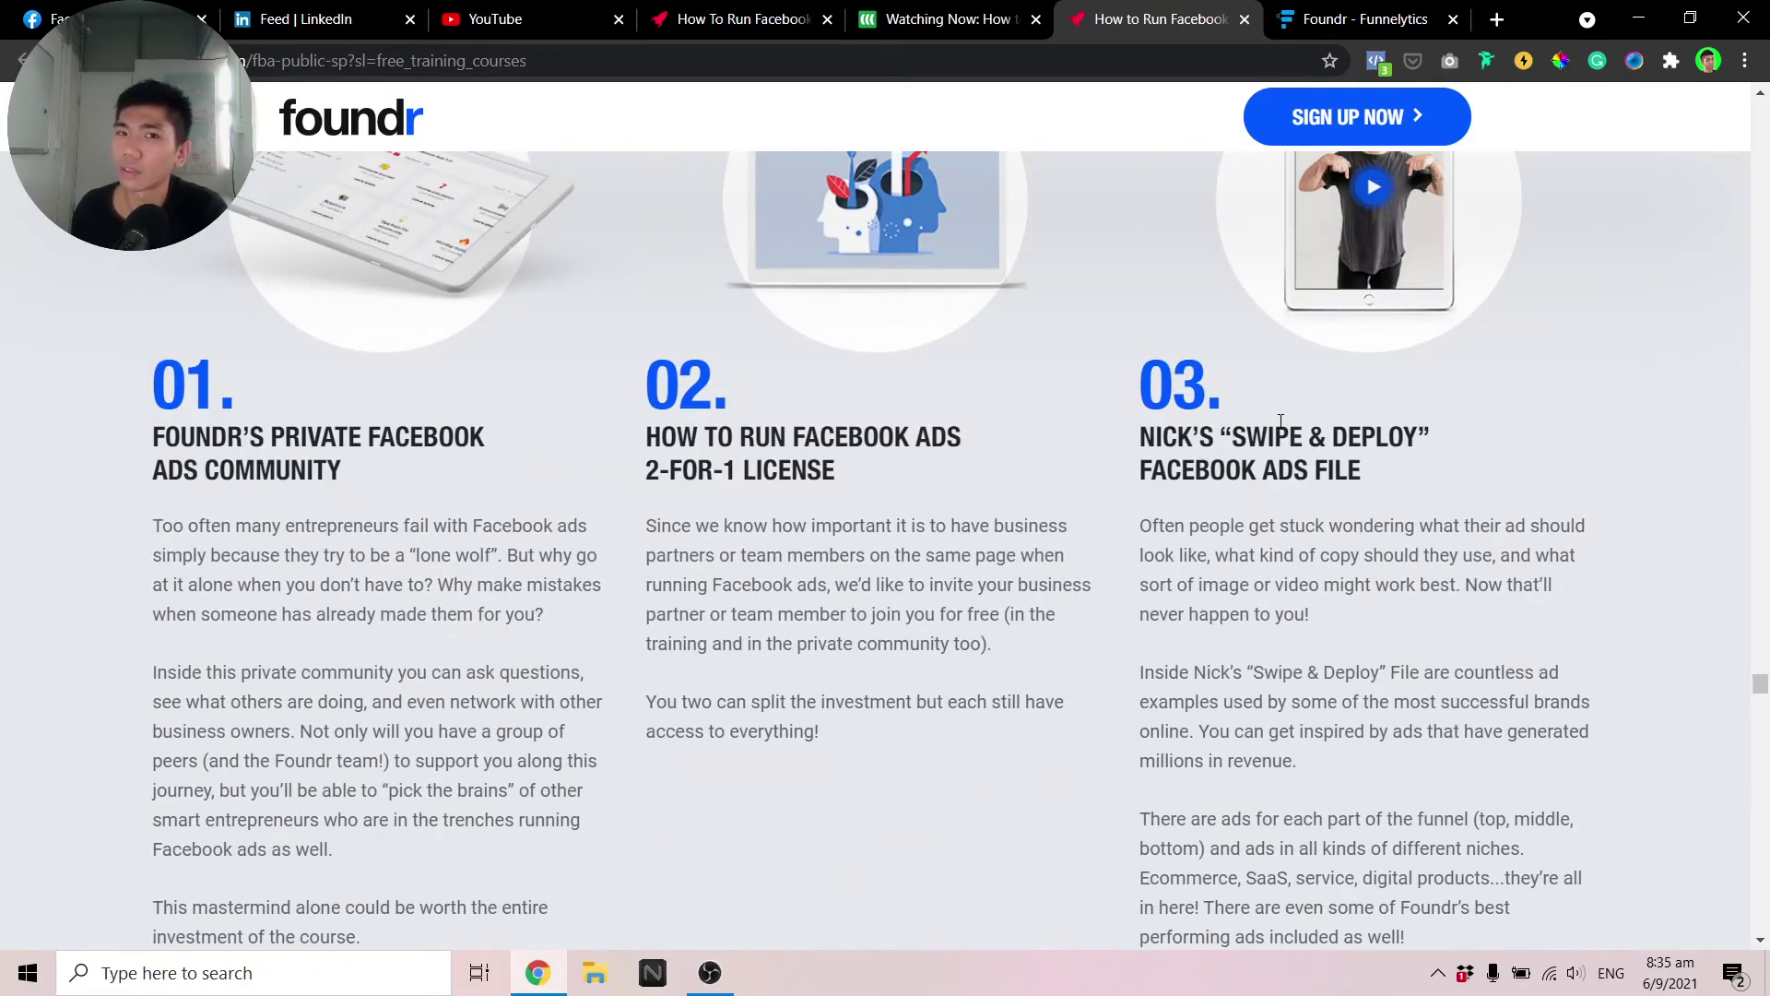
pyautogui.moveTo(1092, 438); pyautogui.dragTo(1369, 470)
pyautogui.click(1373, 469)
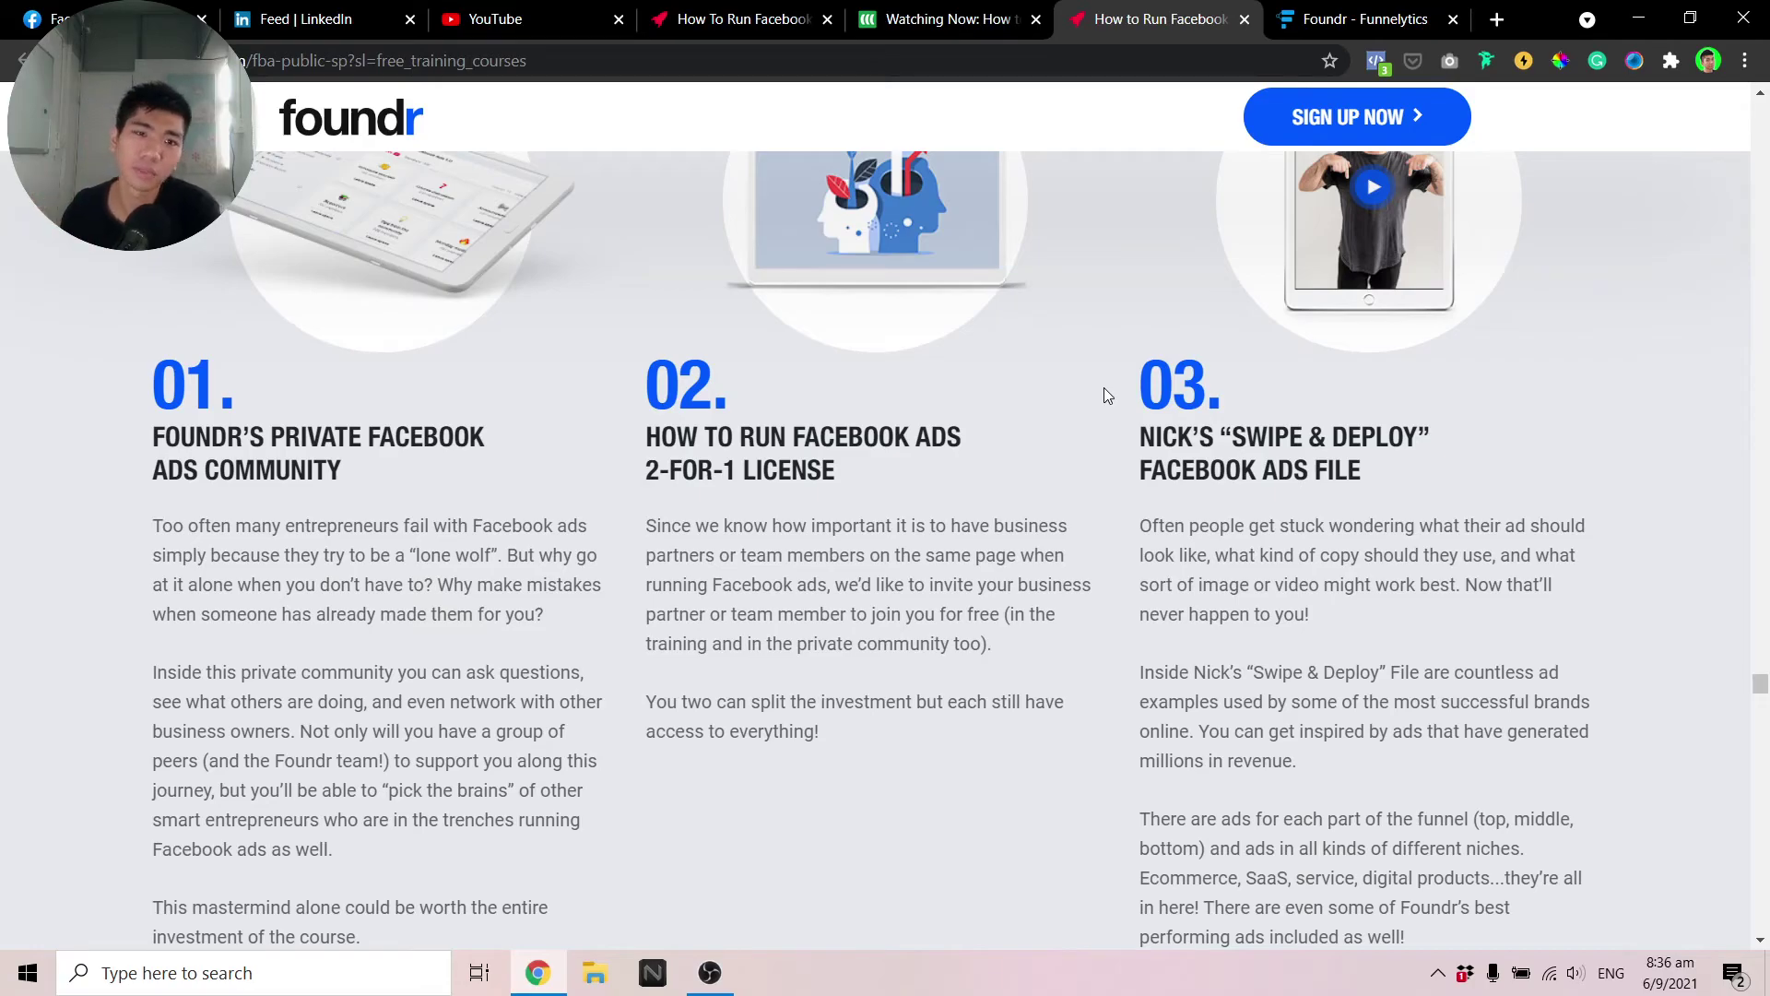
# Skim bonuses 04 to 06 and highlight the 365-Day Money Back Guarantee heading below them
pyautogui.scroll(-7, 1011, 395)
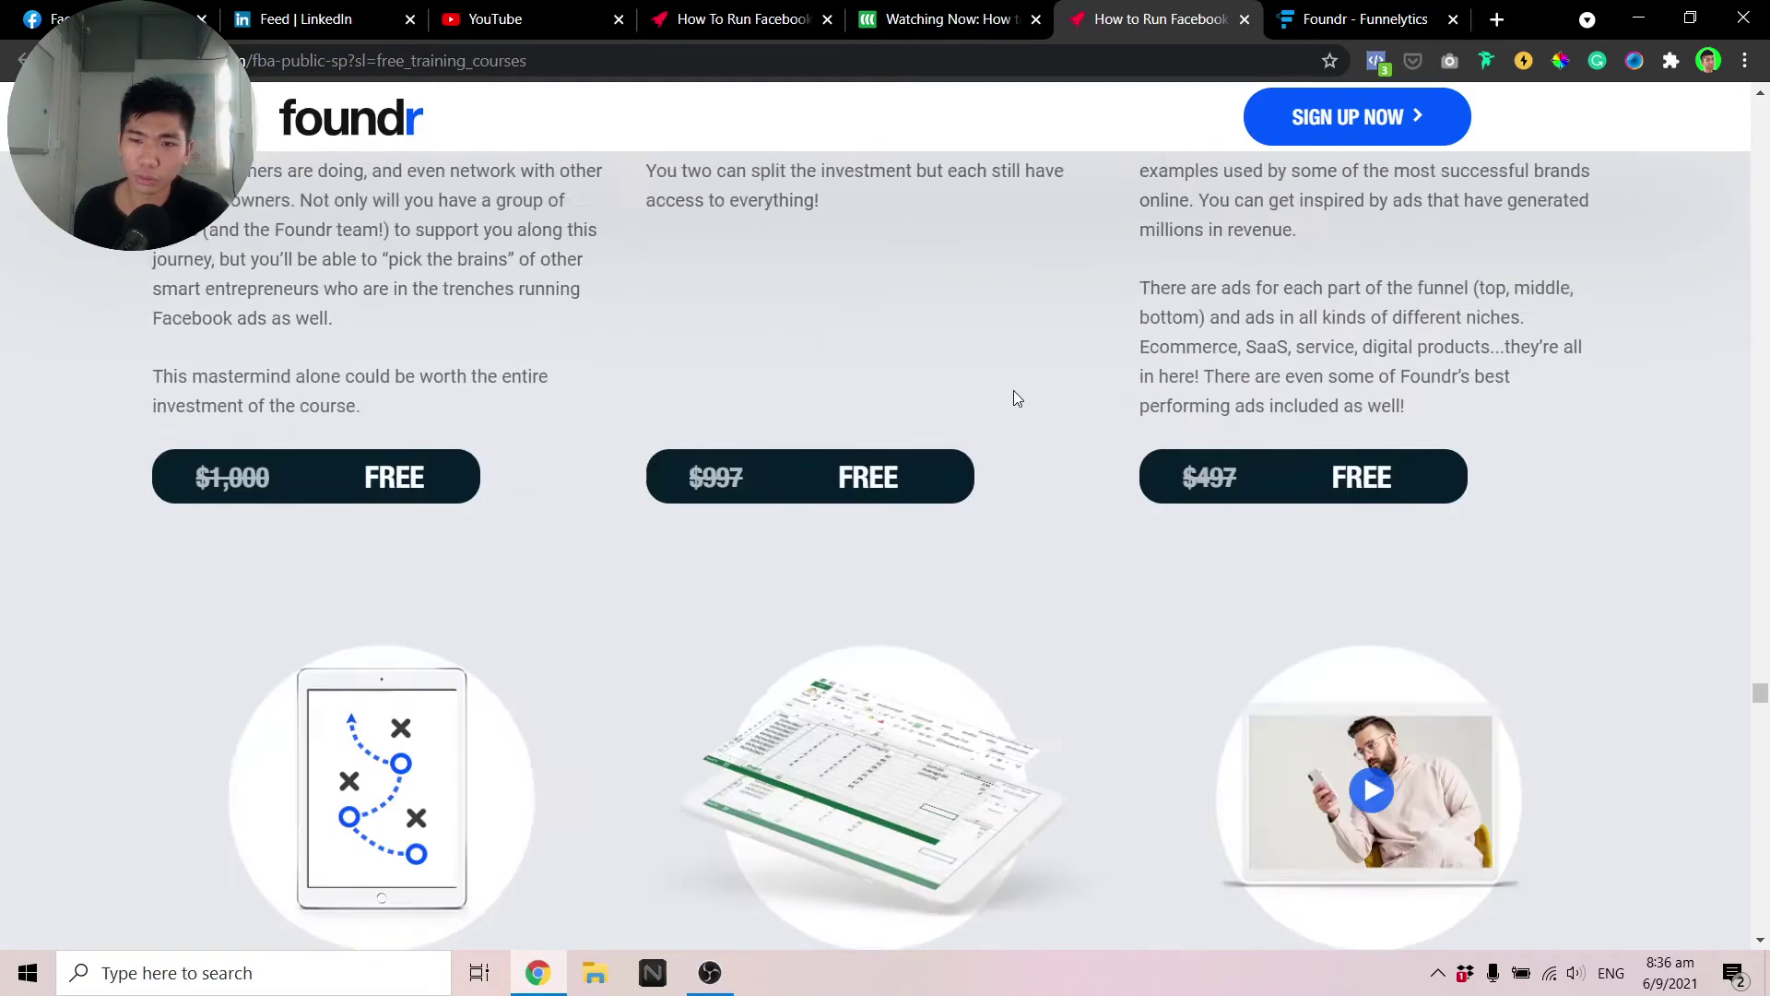
pyautogui.scroll(-5, 946, 367)
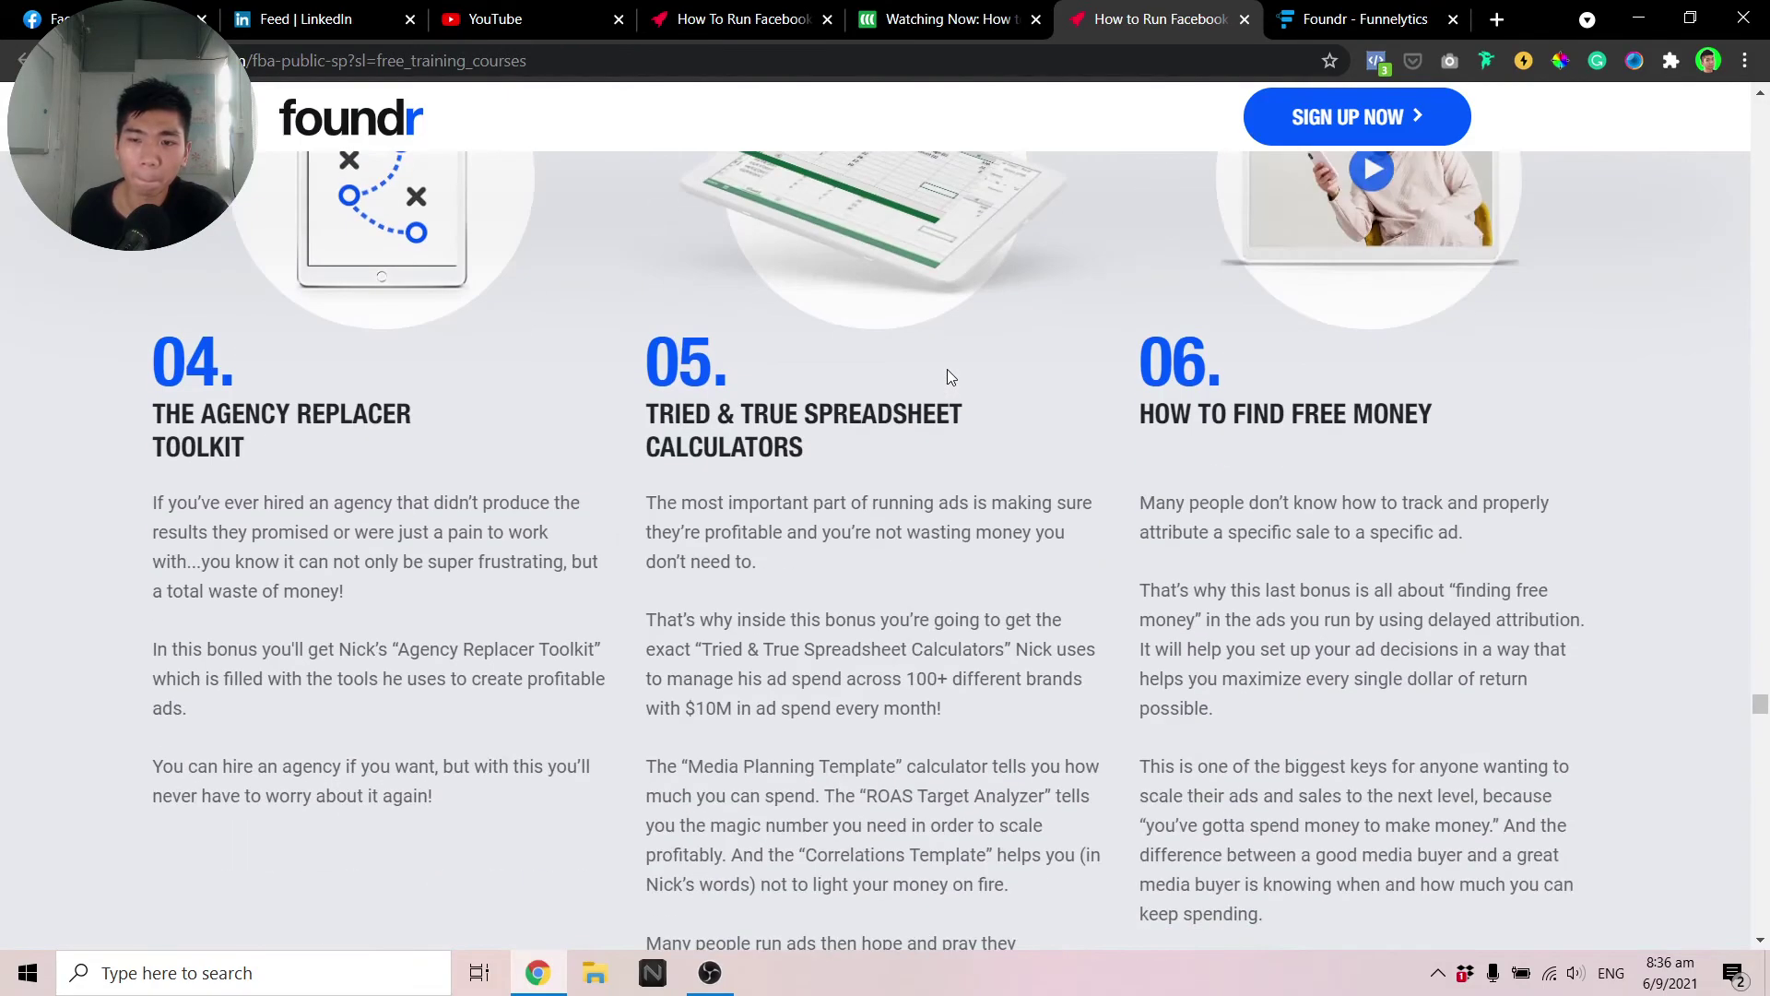
pyautogui.scroll(-12, 949, 374)
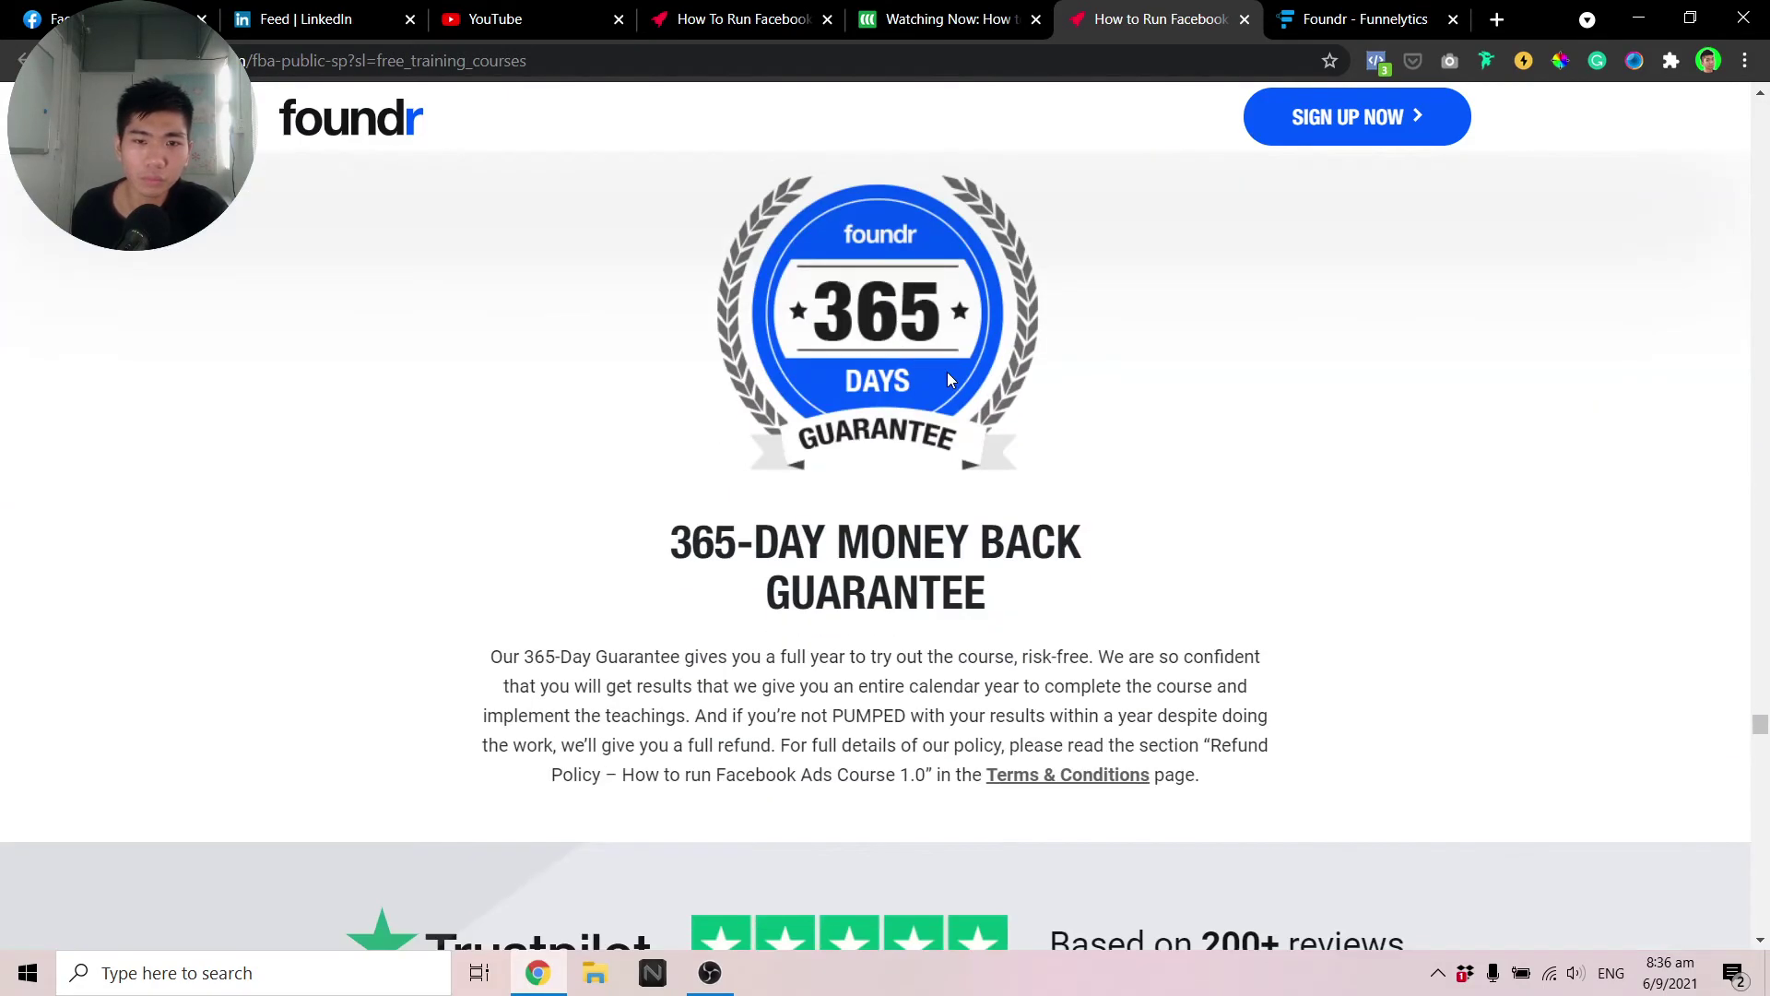
pyautogui.moveTo(615, 551); pyautogui.dragTo(793, 592)
pyautogui.click(1020, 600)
pyautogui.moveTo(1048, 595); pyautogui.dragTo(876, 323)
pyautogui.click(617, 551)
pyautogui.scroll(-1, 876, 323)
pyautogui.click(1069, 506)
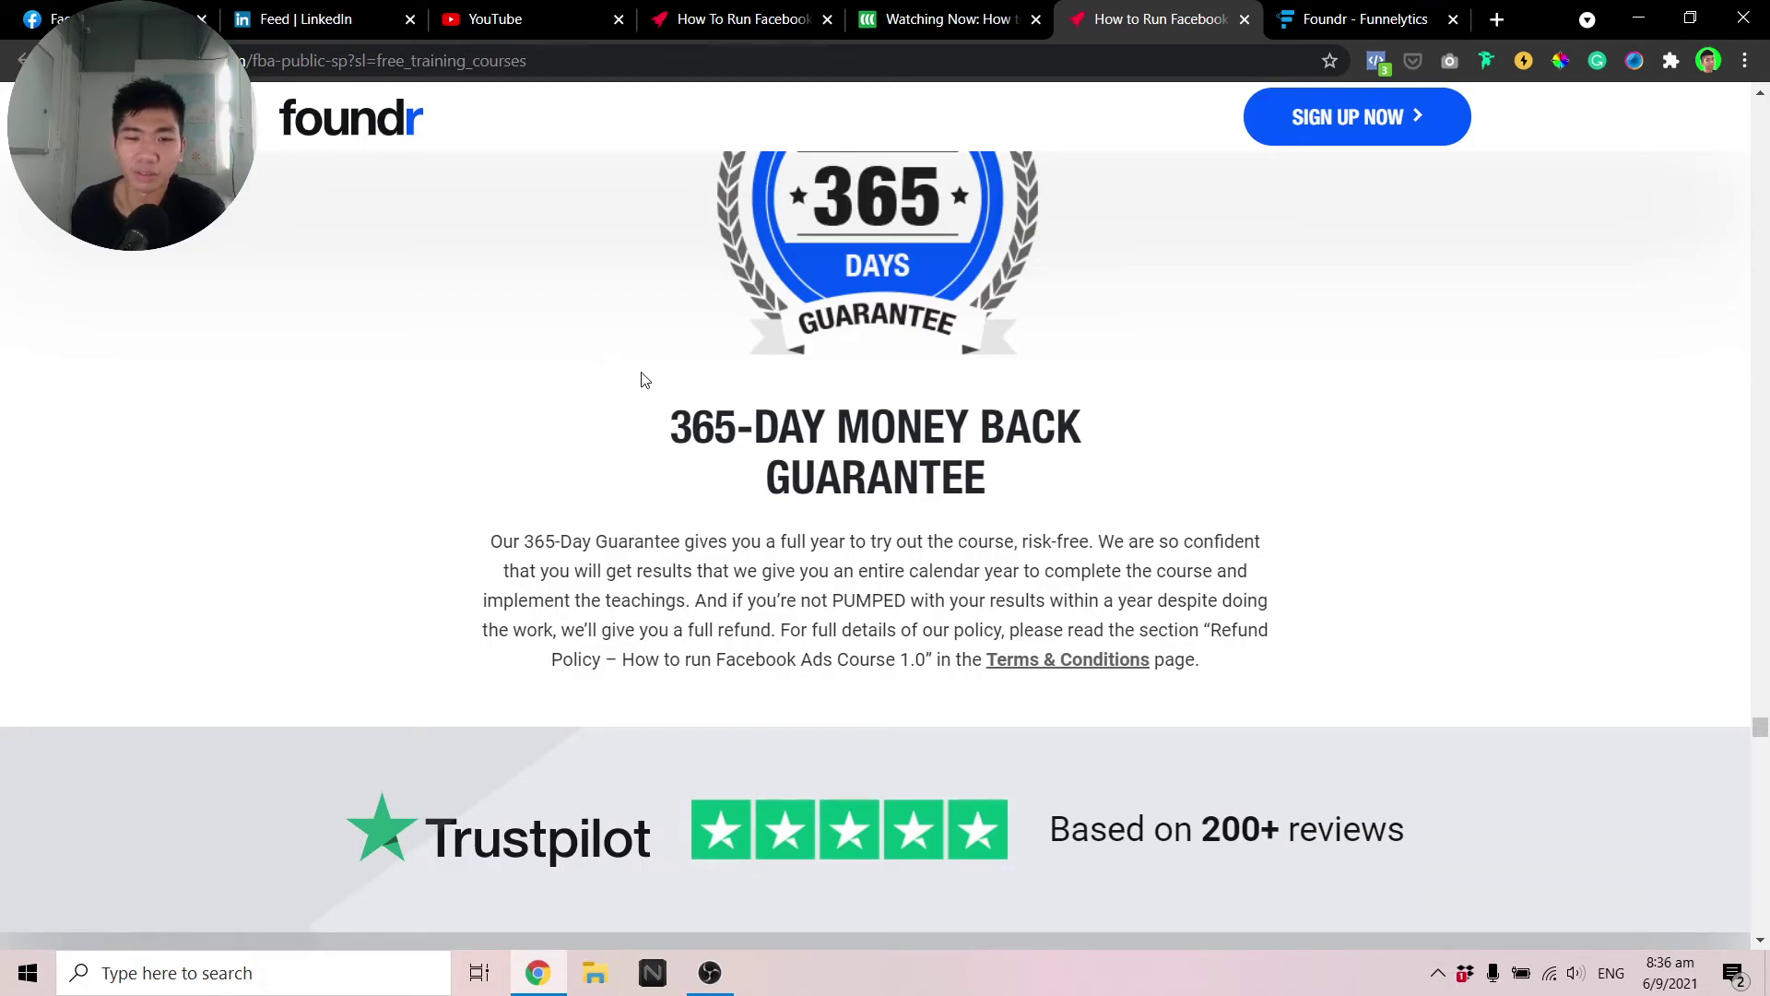
# Read the Trustpilot reviews and the "What You'll Get When You Try" checklist for How To Run Facebook Ads 1.0
pyautogui.scroll(-6, 640, 355)
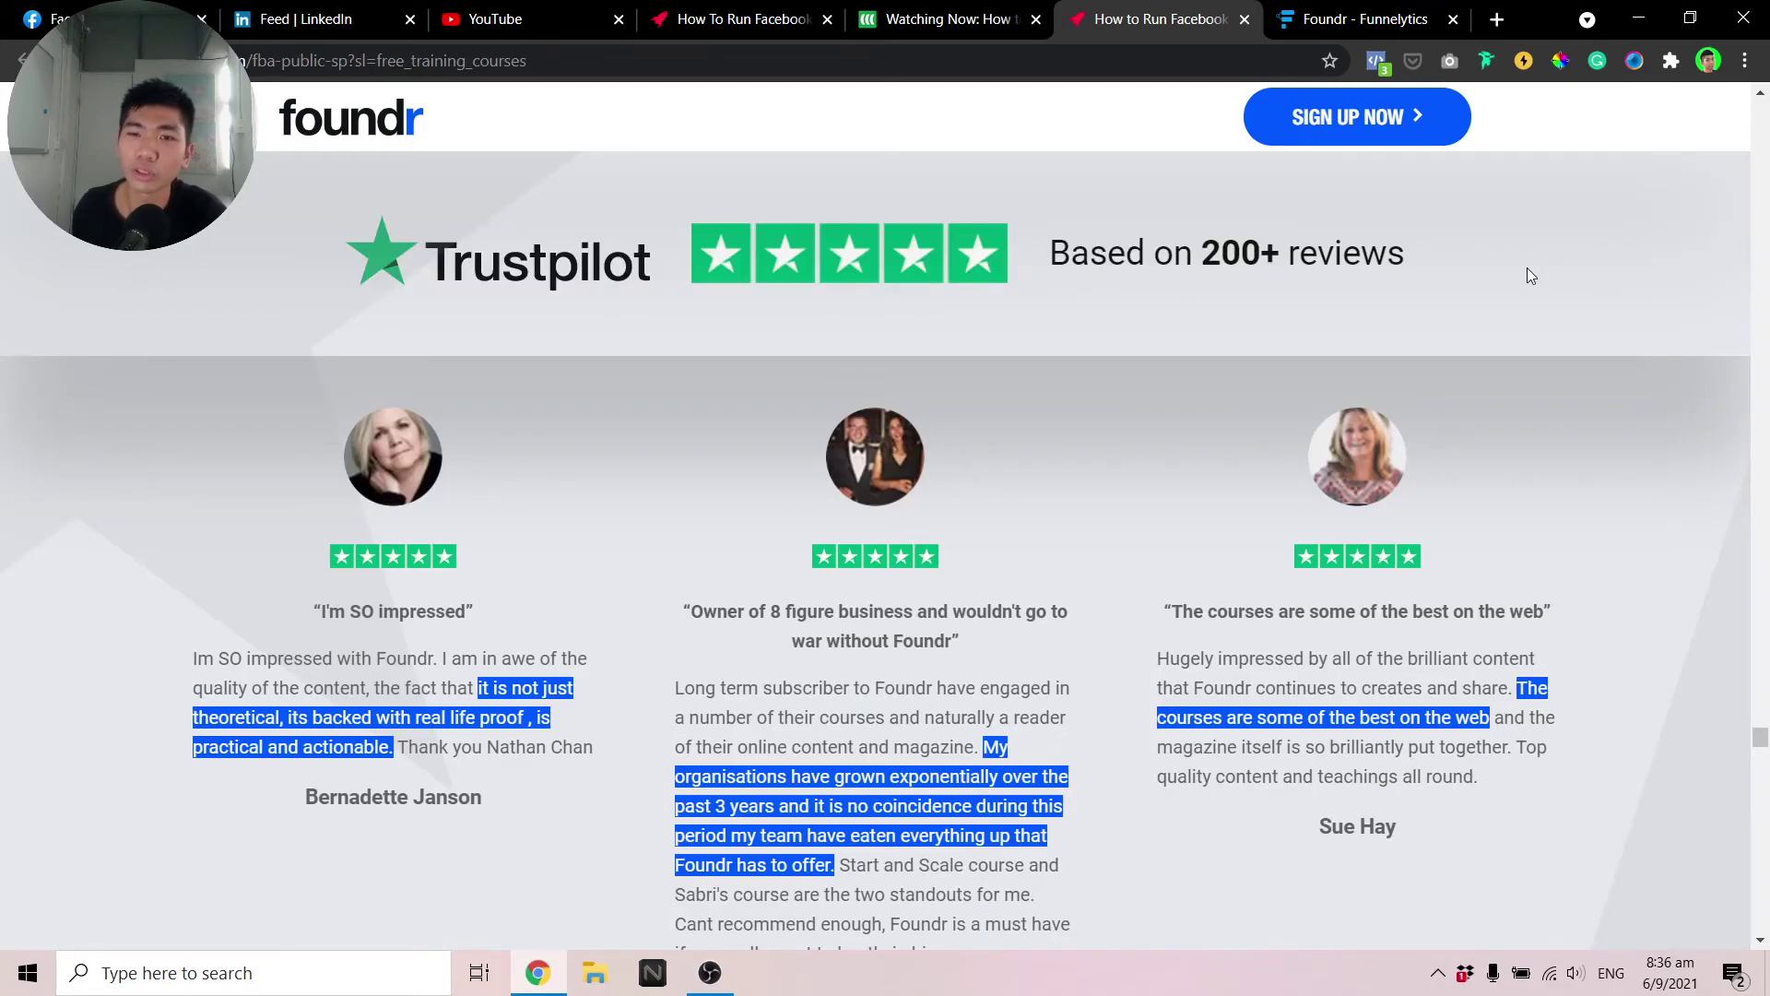
pyautogui.scroll(-4, 1401, 278)
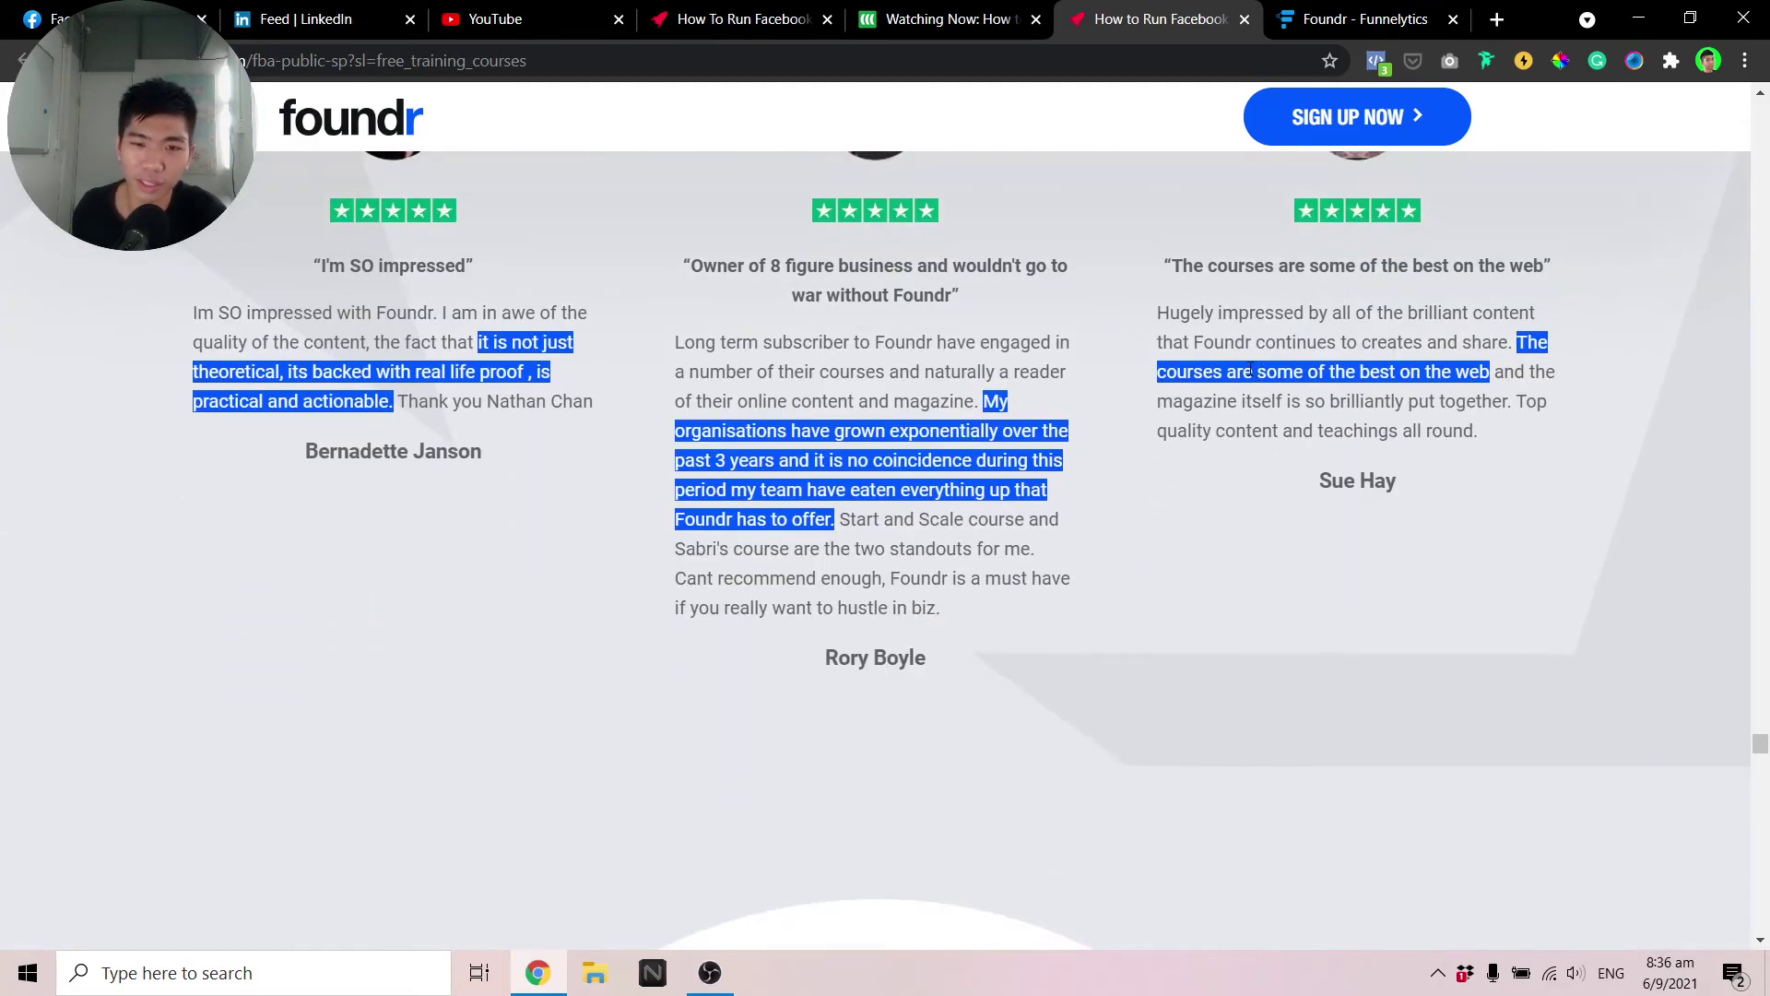
pyautogui.scroll(-9, 1198, 350)
pyautogui.scroll(4, 1229, 356)
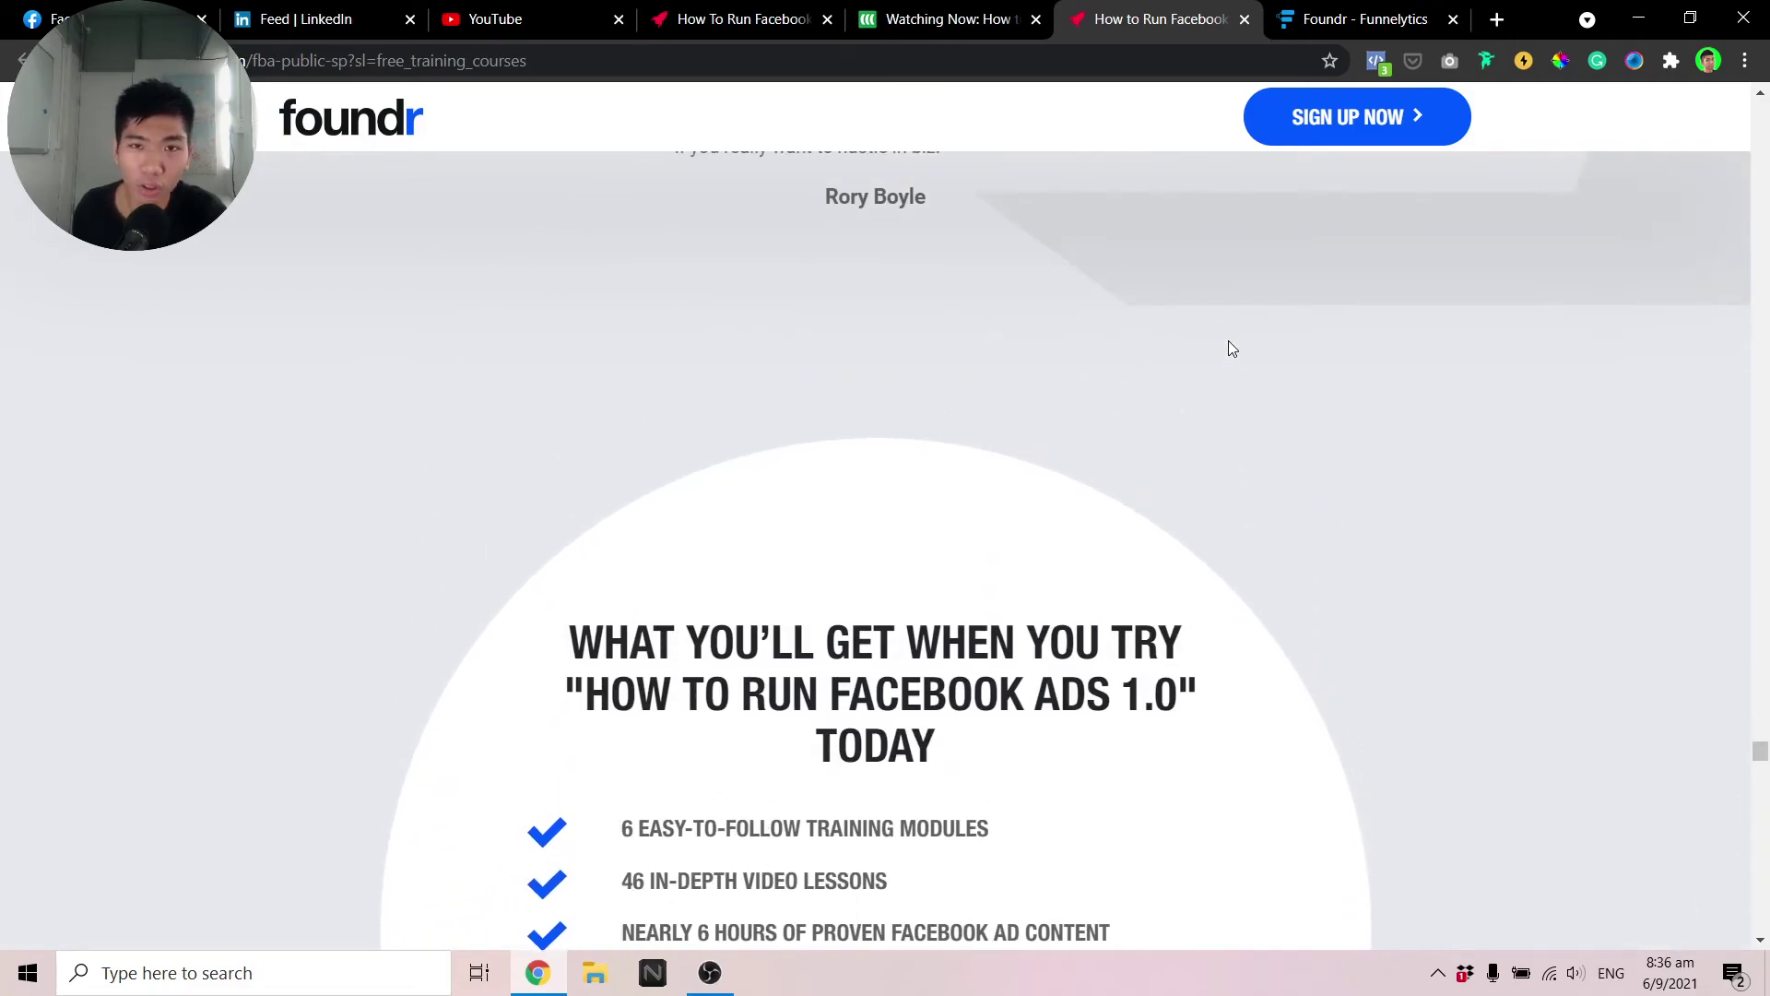
pyautogui.scroll(-3, 1232, 318)
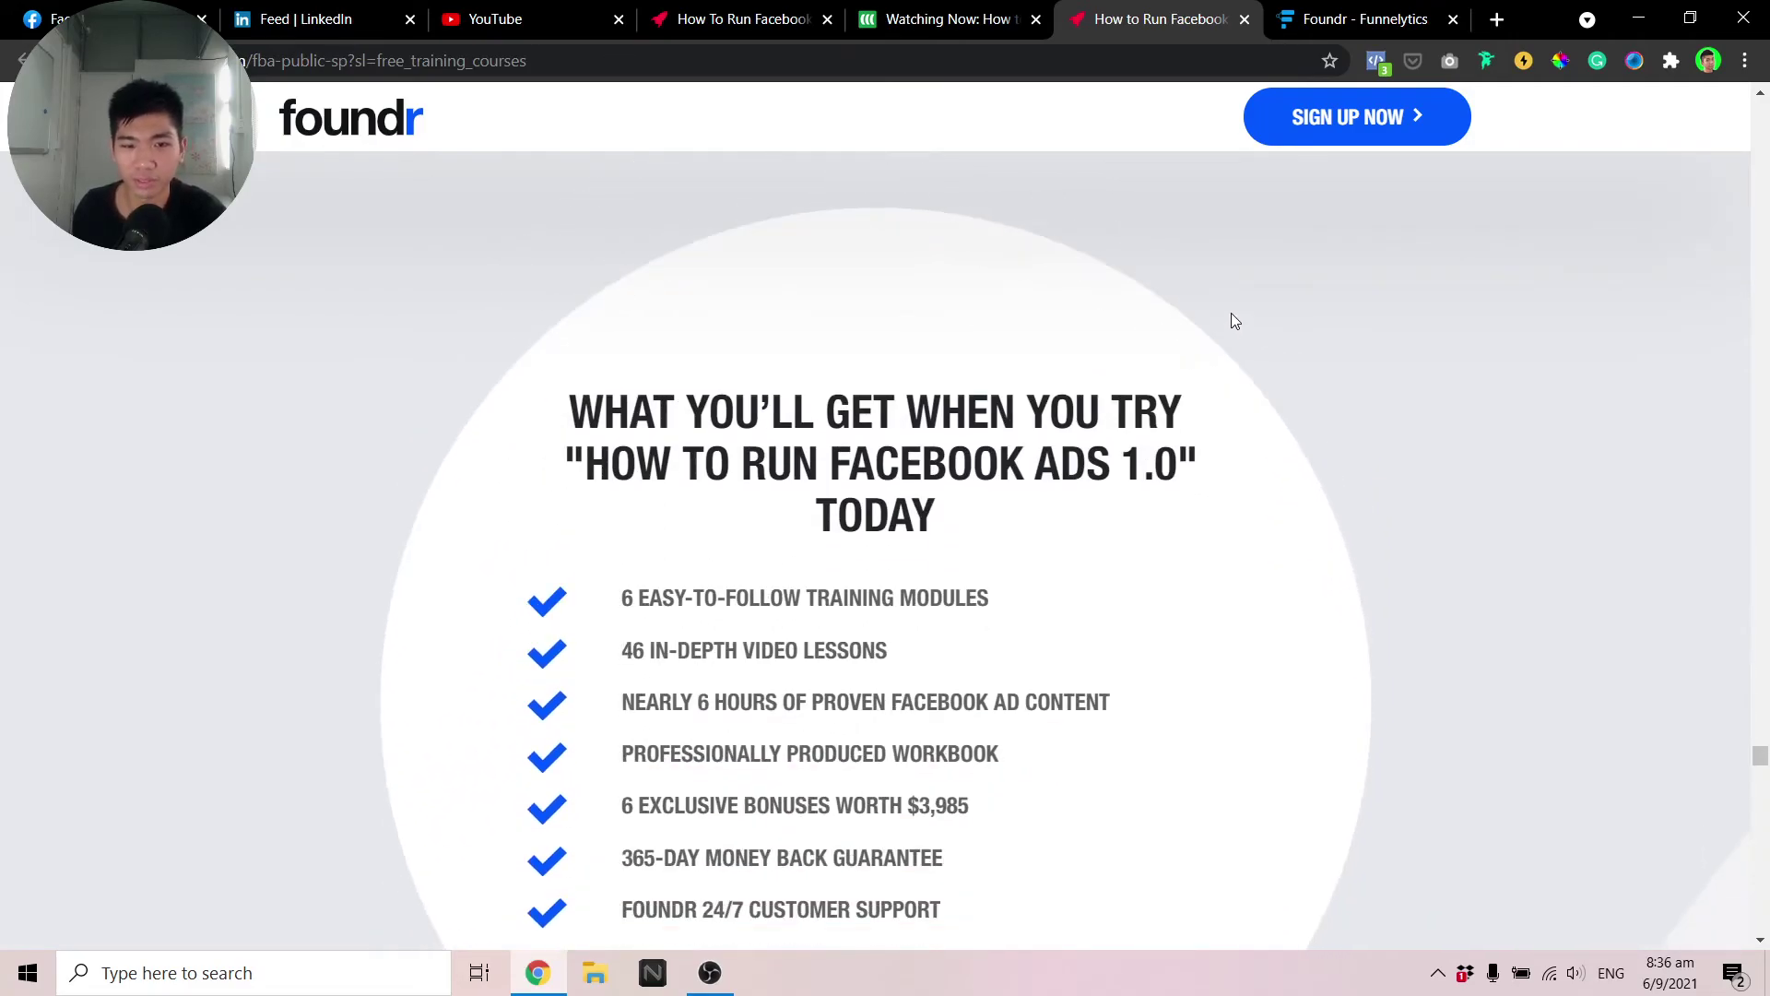
pyautogui.scroll(-2, 1106, 306)
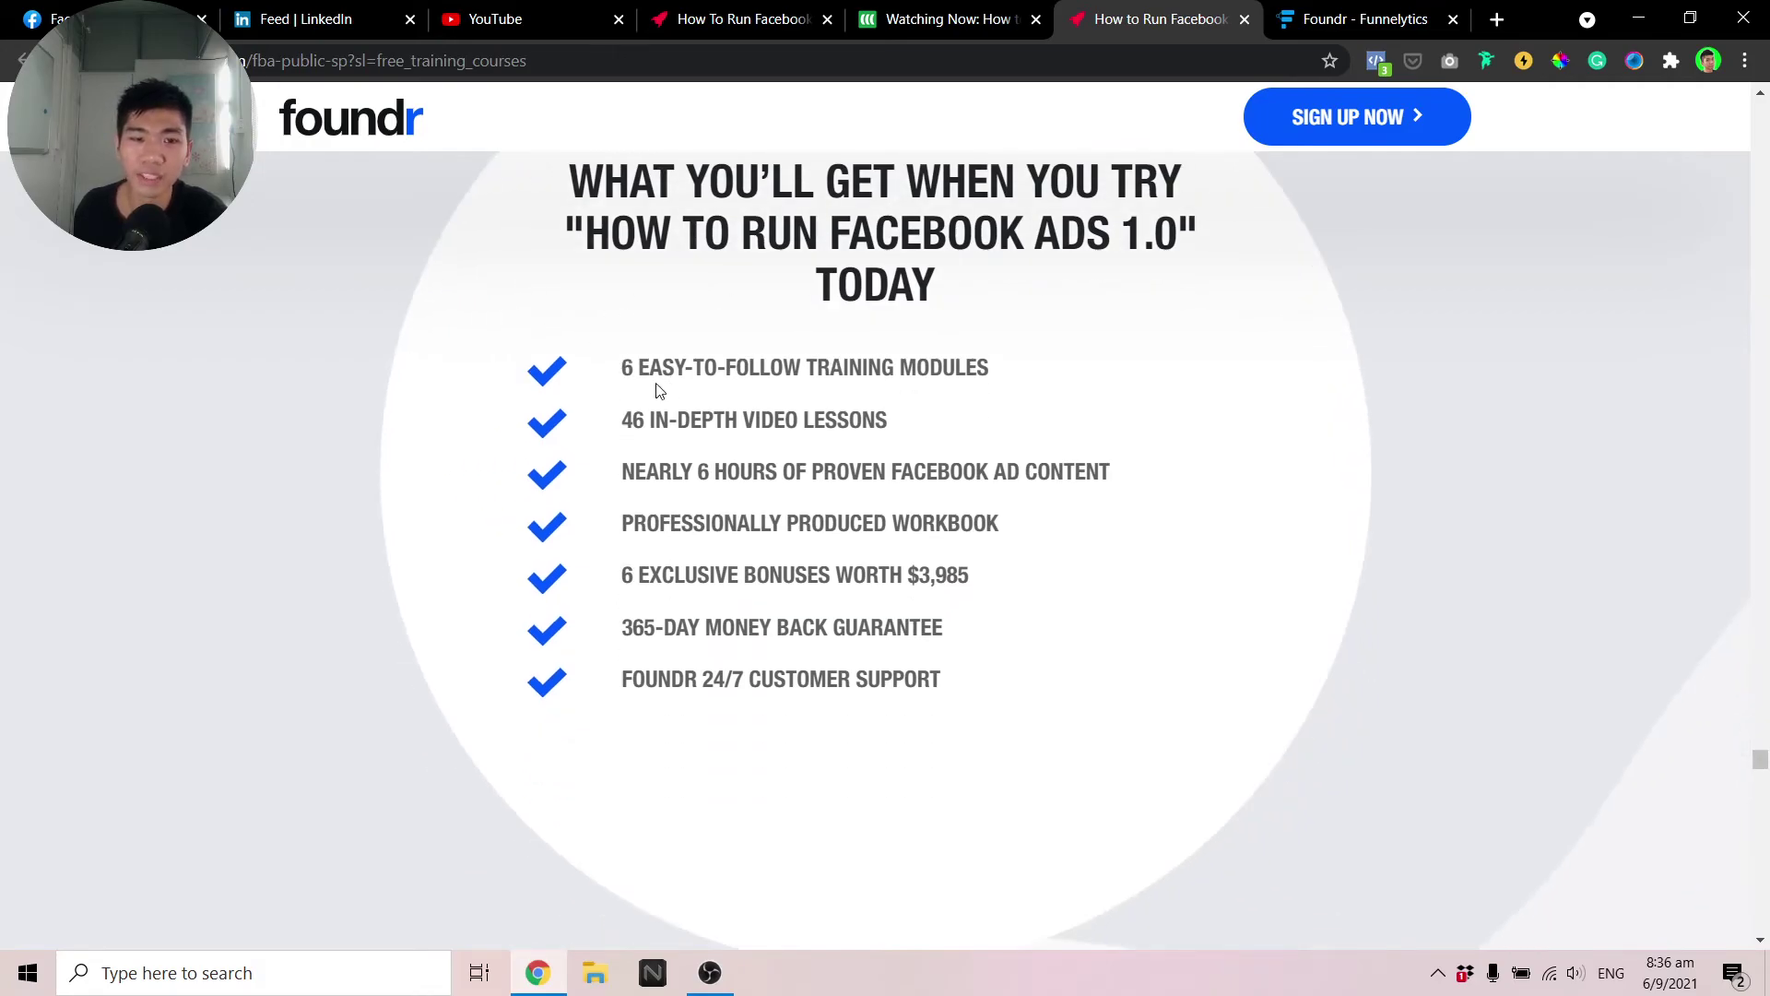
pyautogui.moveTo(623, 358); pyautogui.dragTo(654, 326)
# Highlight the single-payment US$1,997 offer and compare it with the 4-monthly payment plan beside it
pyautogui.scroll(-10, 663, 322)
pyautogui.scroll(1, 677, 319)
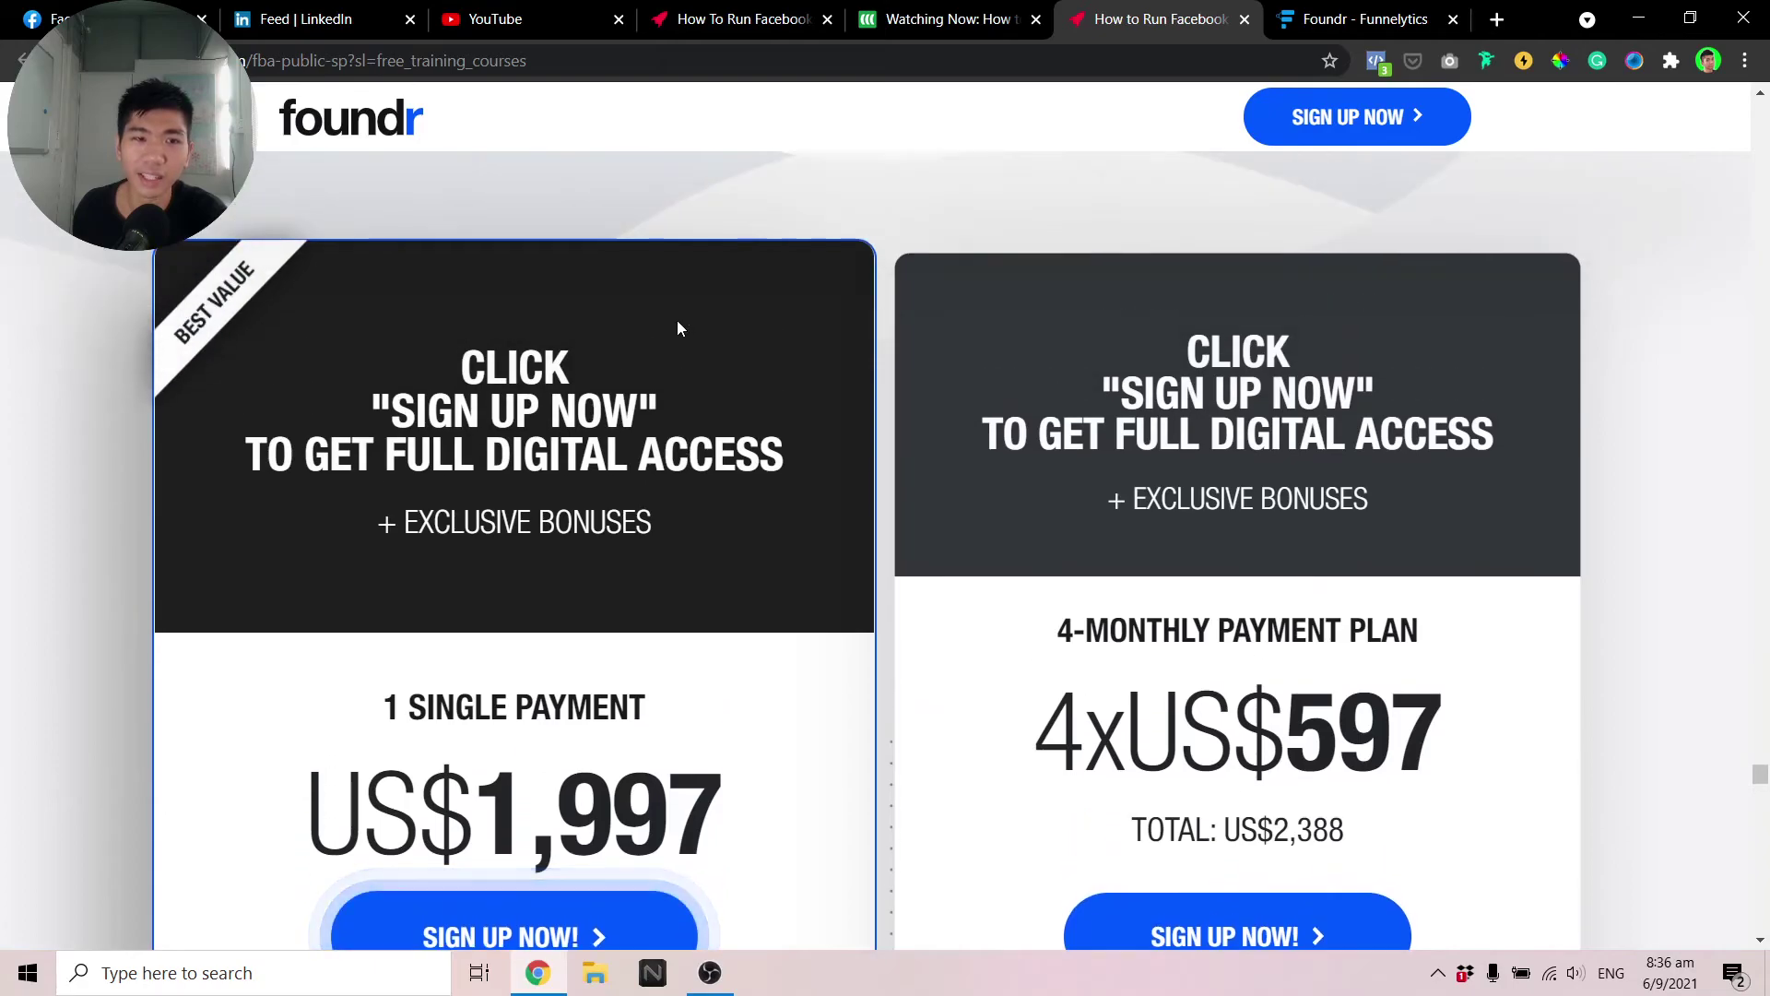
pyautogui.scroll(-2, 677, 318)
pyautogui.moveTo(261, 573); pyautogui.dragTo(184, 180)
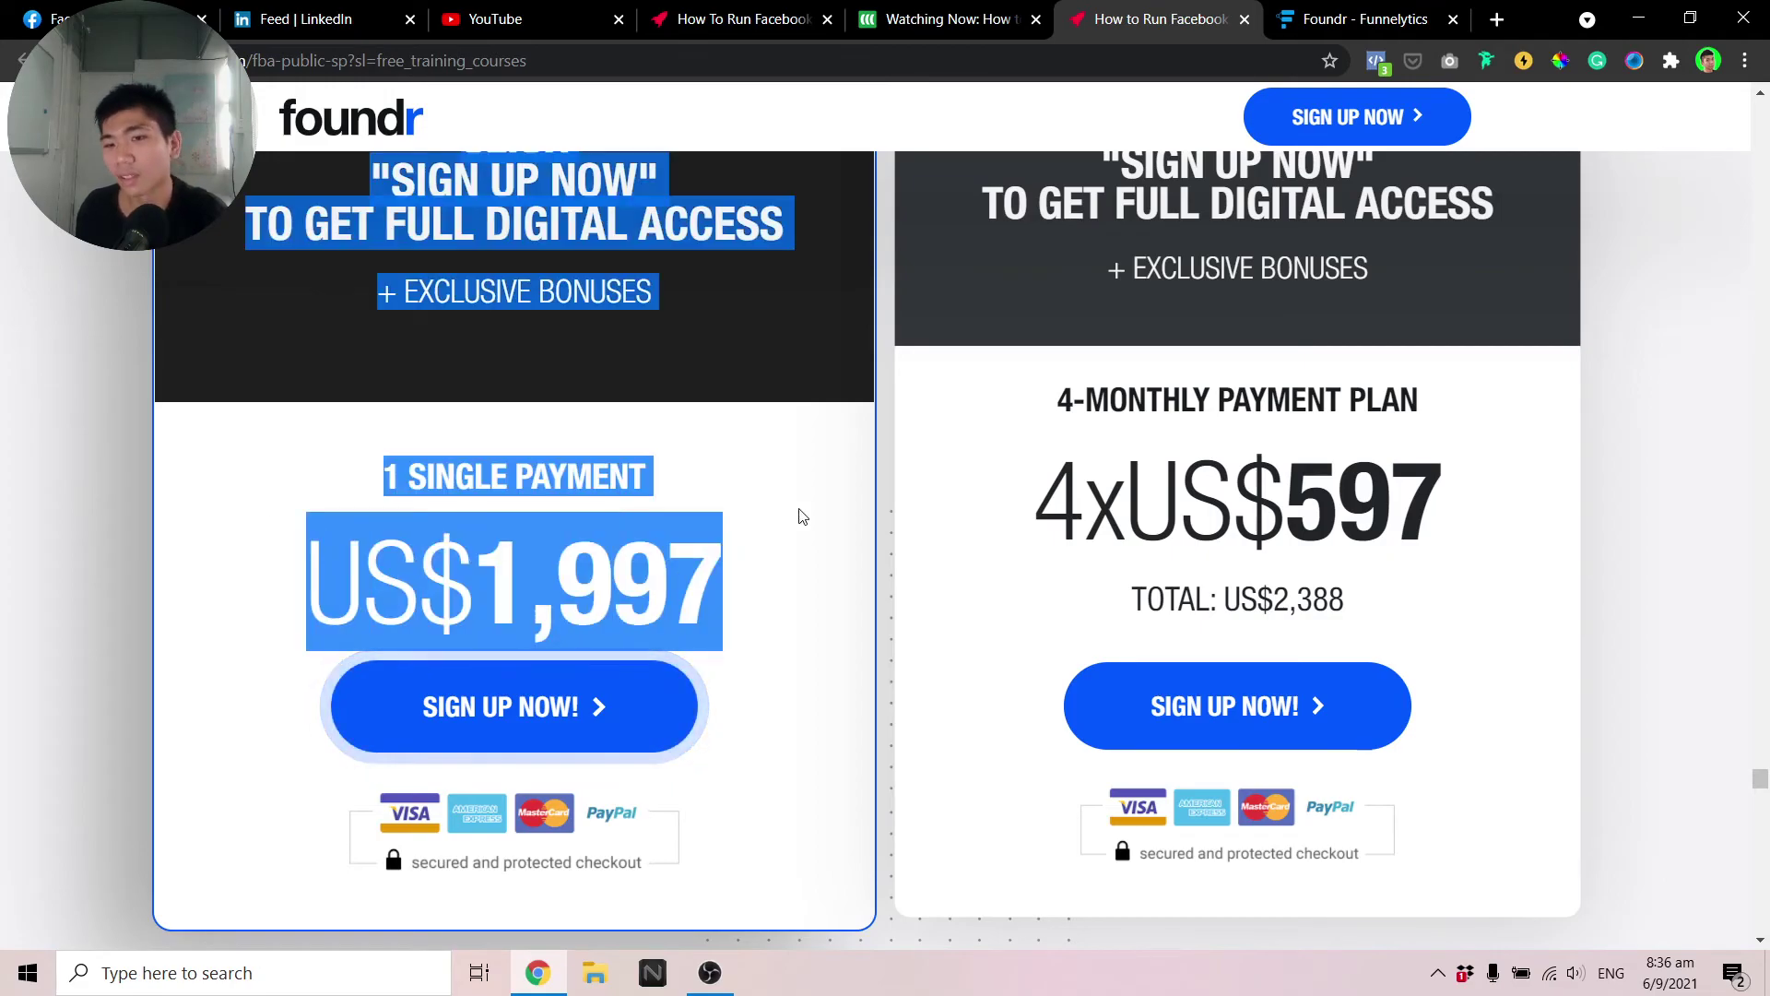
pyautogui.click(982, 447)
pyautogui.scroll(1, 965, 433)
pyautogui.scroll(1, 966, 432)
# Look over the About Us section and highlight its text and the countries, magazines, followers and podcasts figures
pyautogui.scroll(-15, 656, 468)
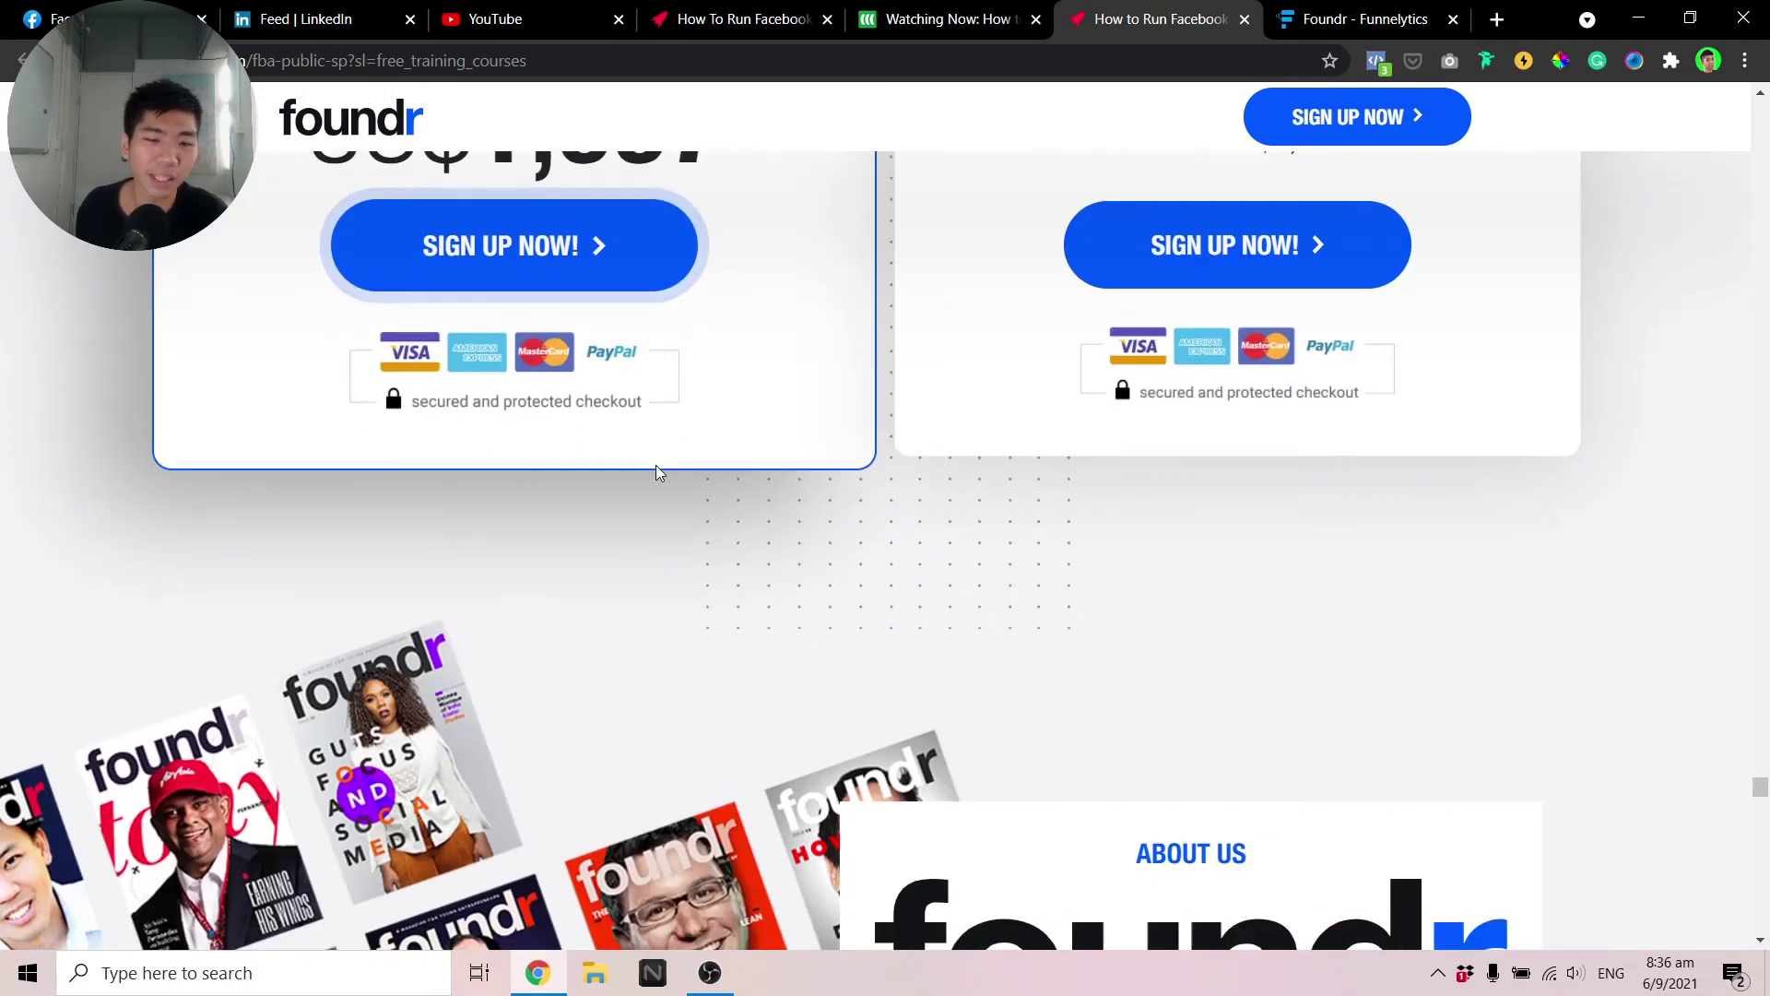
pyautogui.scroll(-5, 655, 475)
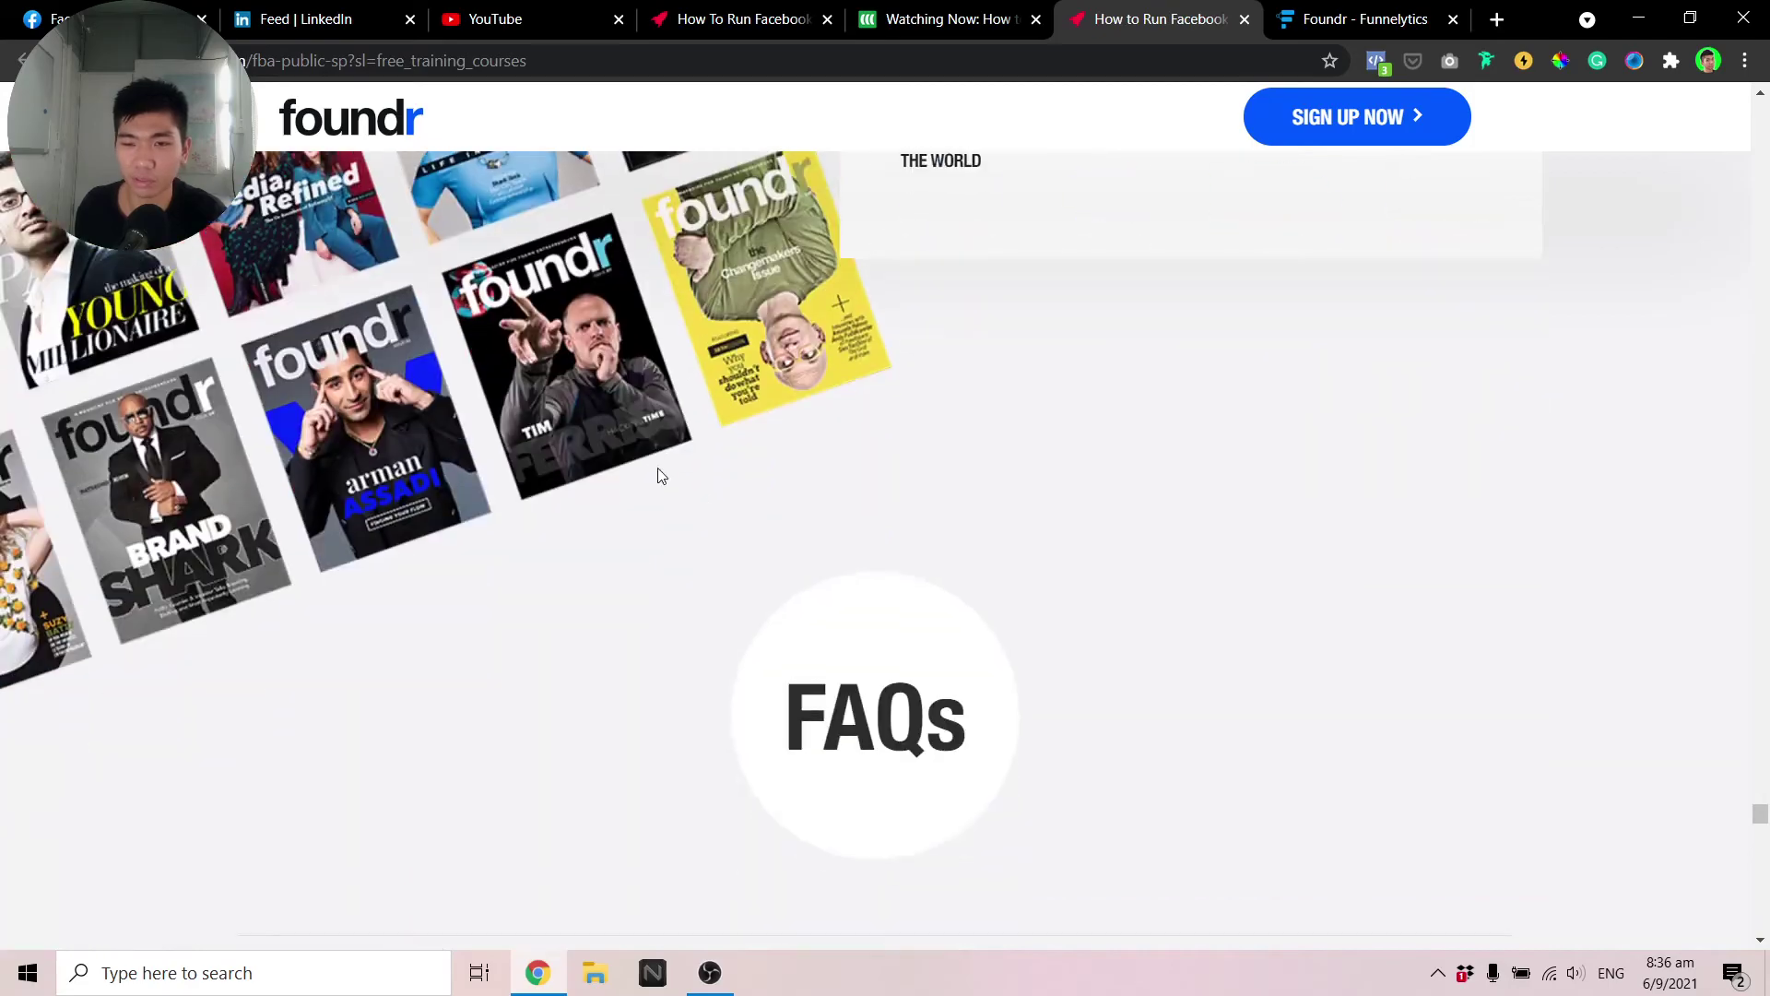
pyautogui.scroll(6, 672, 482)
pyautogui.scroll(4, 989, 298)
pyautogui.moveTo(934, 404); pyautogui.dragTo(1090, 506)
pyautogui.scroll(-1, 1091, 506)
pyautogui.scroll(-5, 1090, 506)
pyautogui.moveTo(906, 502); pyautogui.dragTo(1487, 608)
pyautogui.click(1490, 631)
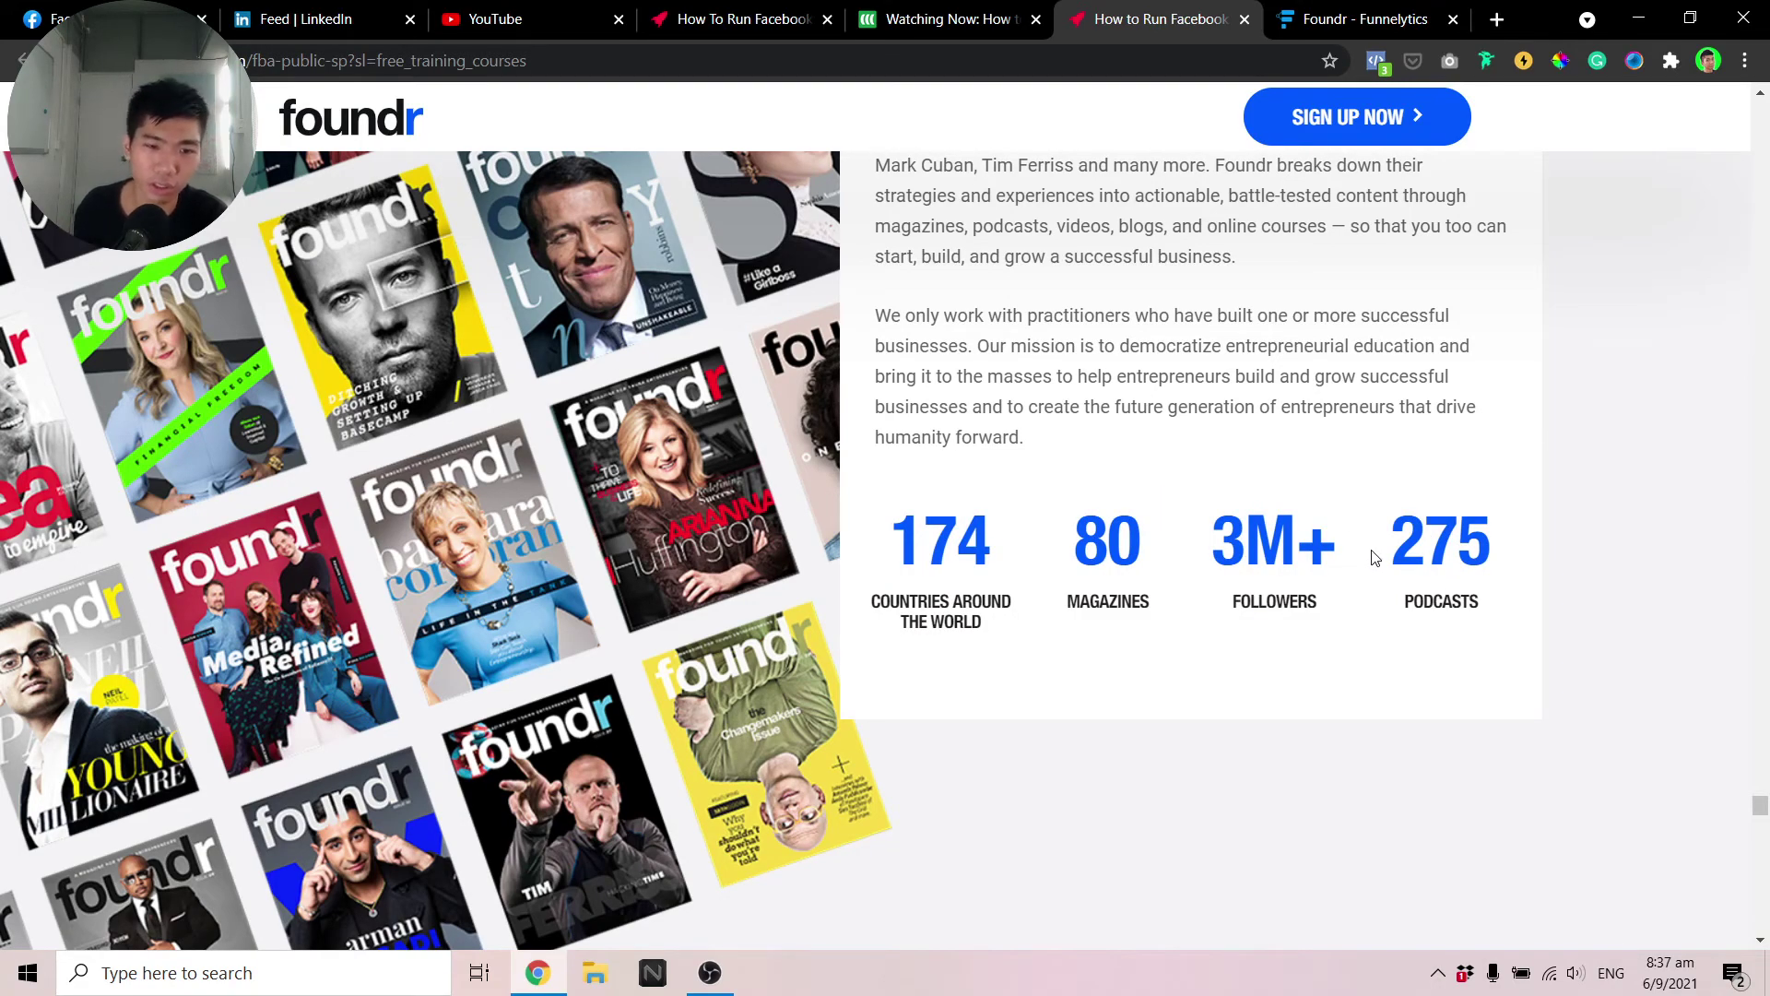
# Highlight FAQ question 01 about what makes the Facebook tactics better or different, and its answer
pyautogui.scroll(-7, 1355, 544)
pyautogui.scroll(-4, 1365, 489)
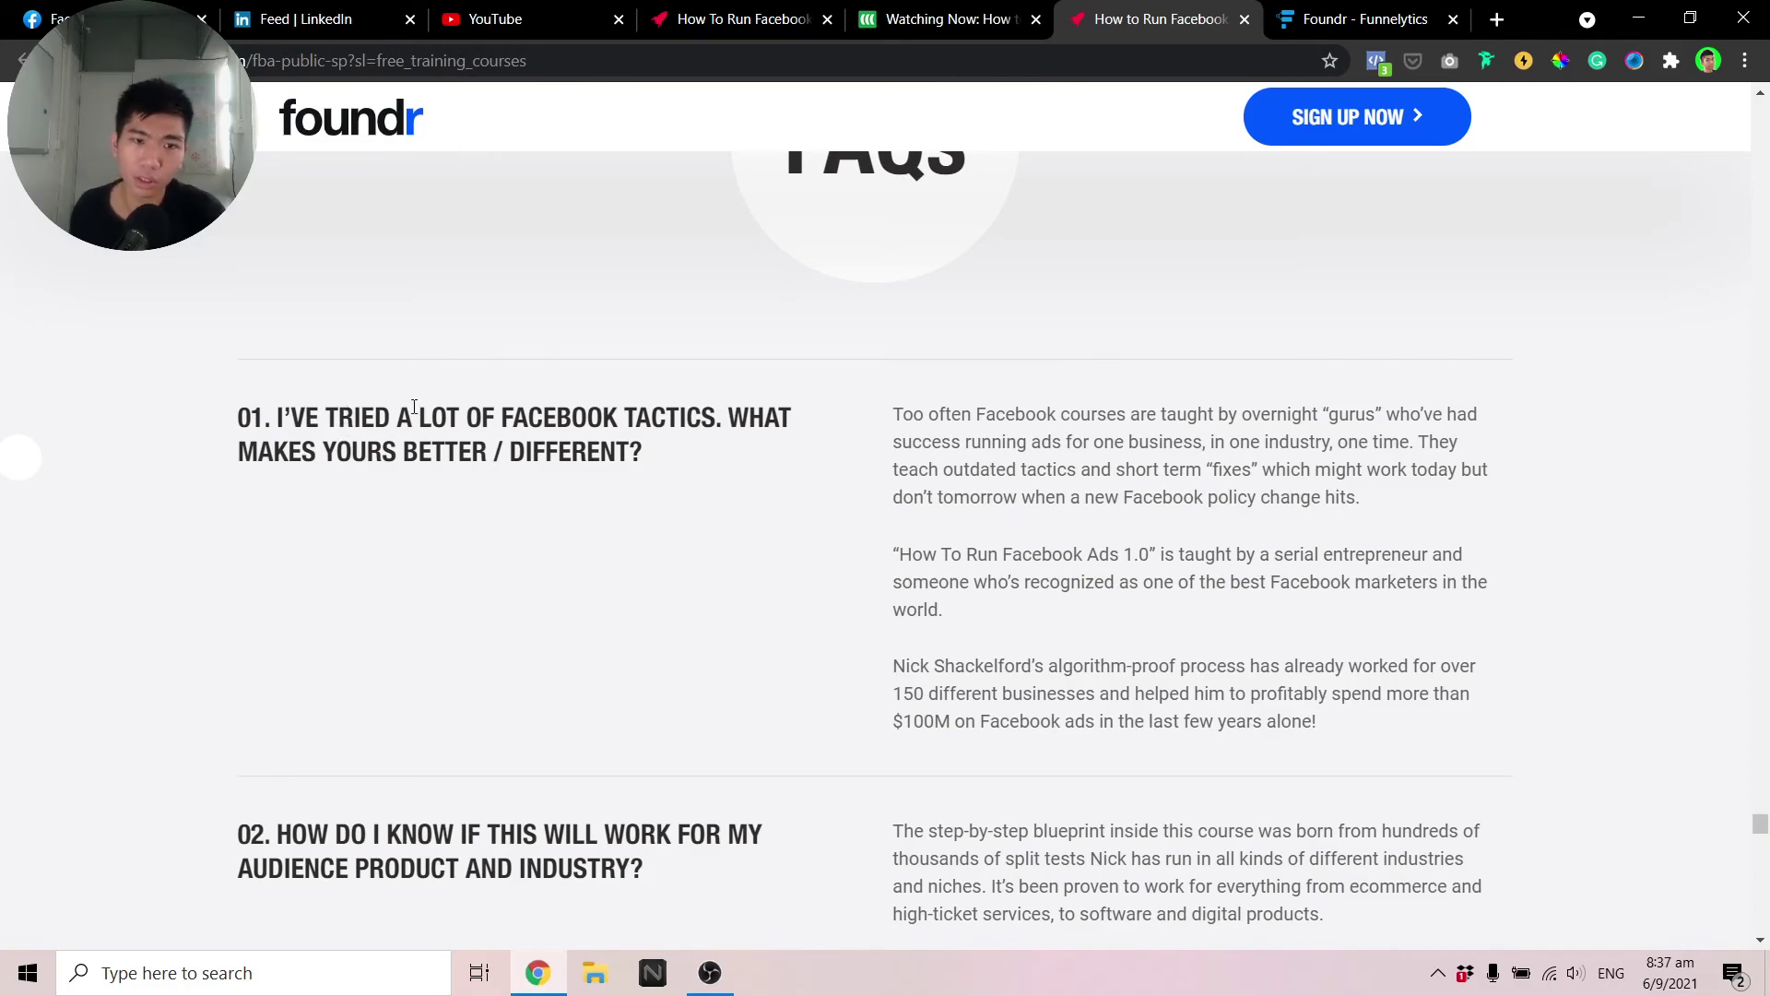
pyautogui.moveTo(656, 467); pyautogui.dragTo(274, 422)
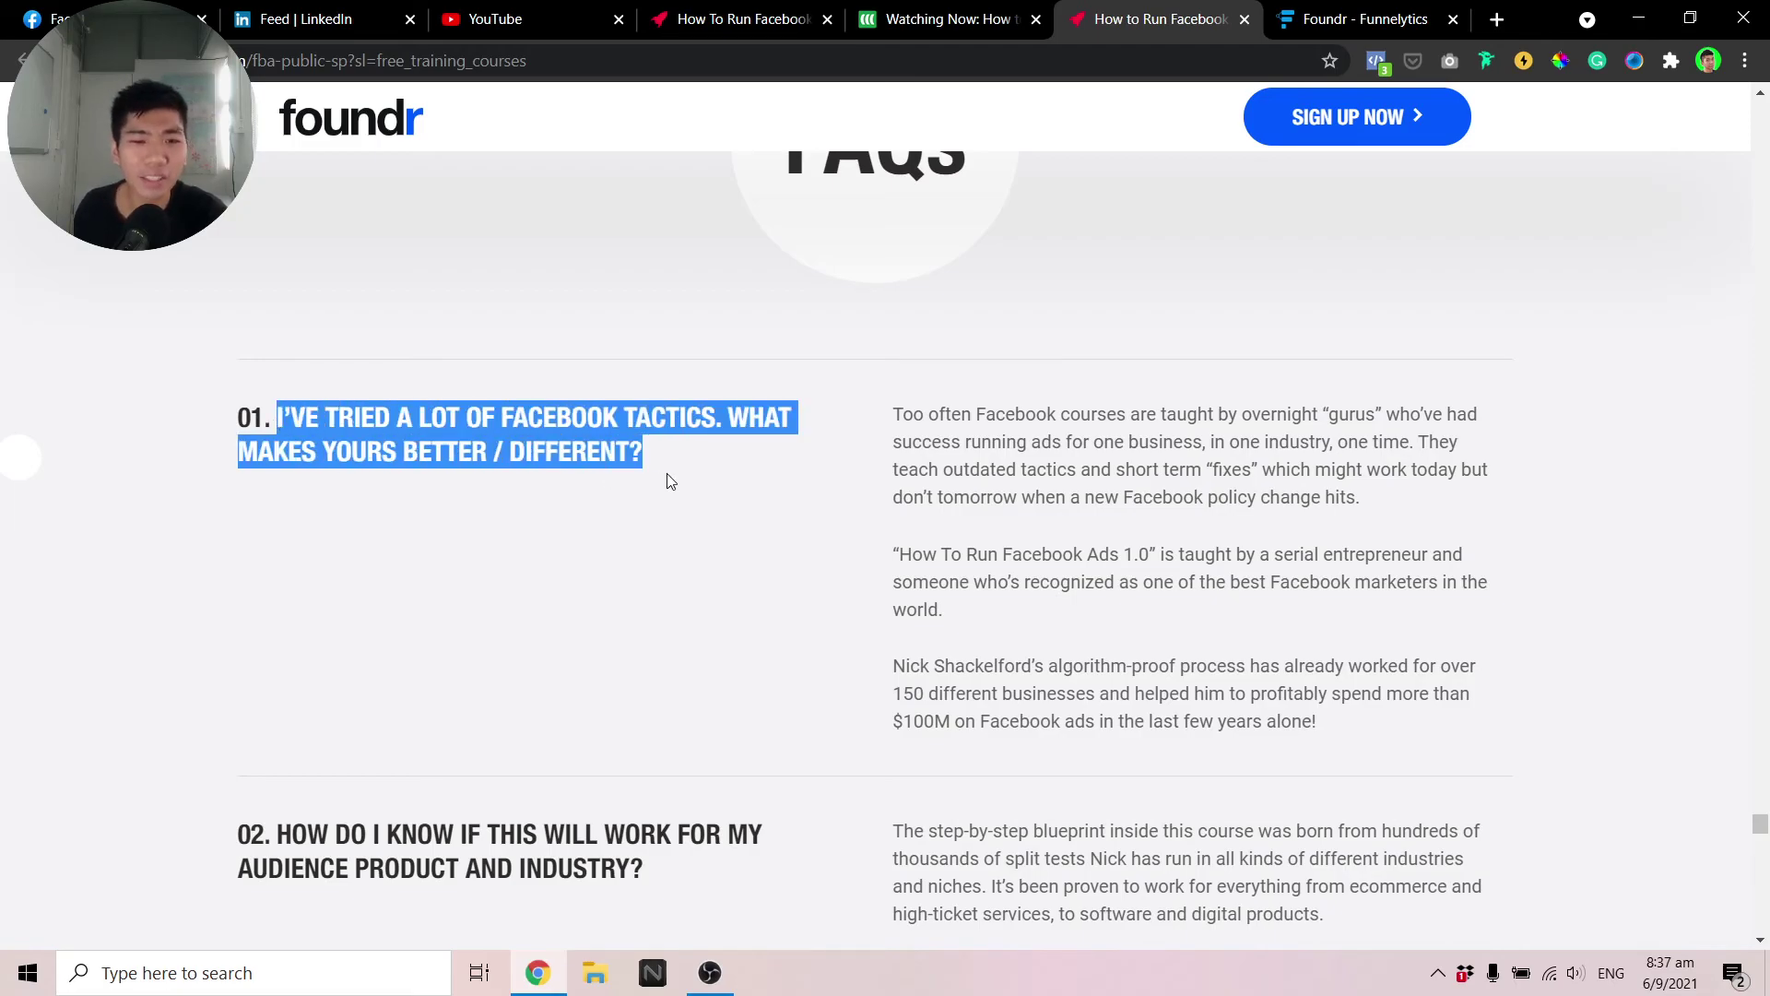
pyautogui.click(703, 468)
pyautogui.moveTo(733, 463); pyautogui.dragTo(181, 397)
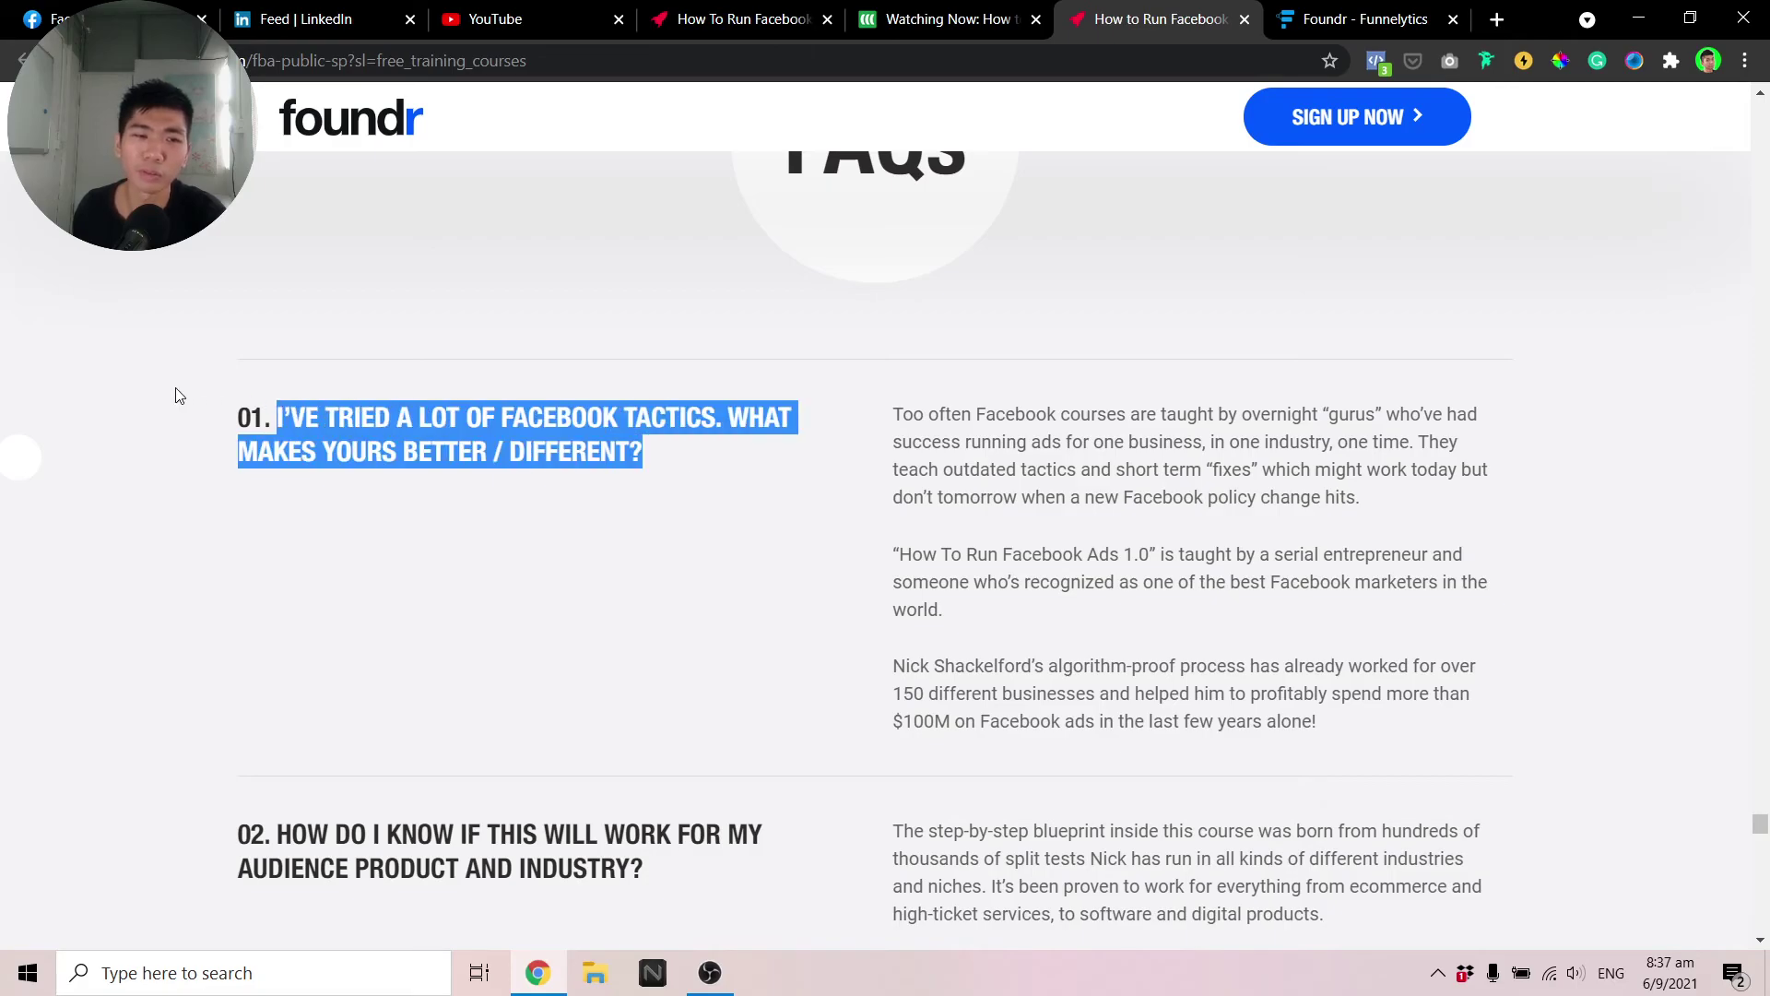
pyautogui.click(682, 480)
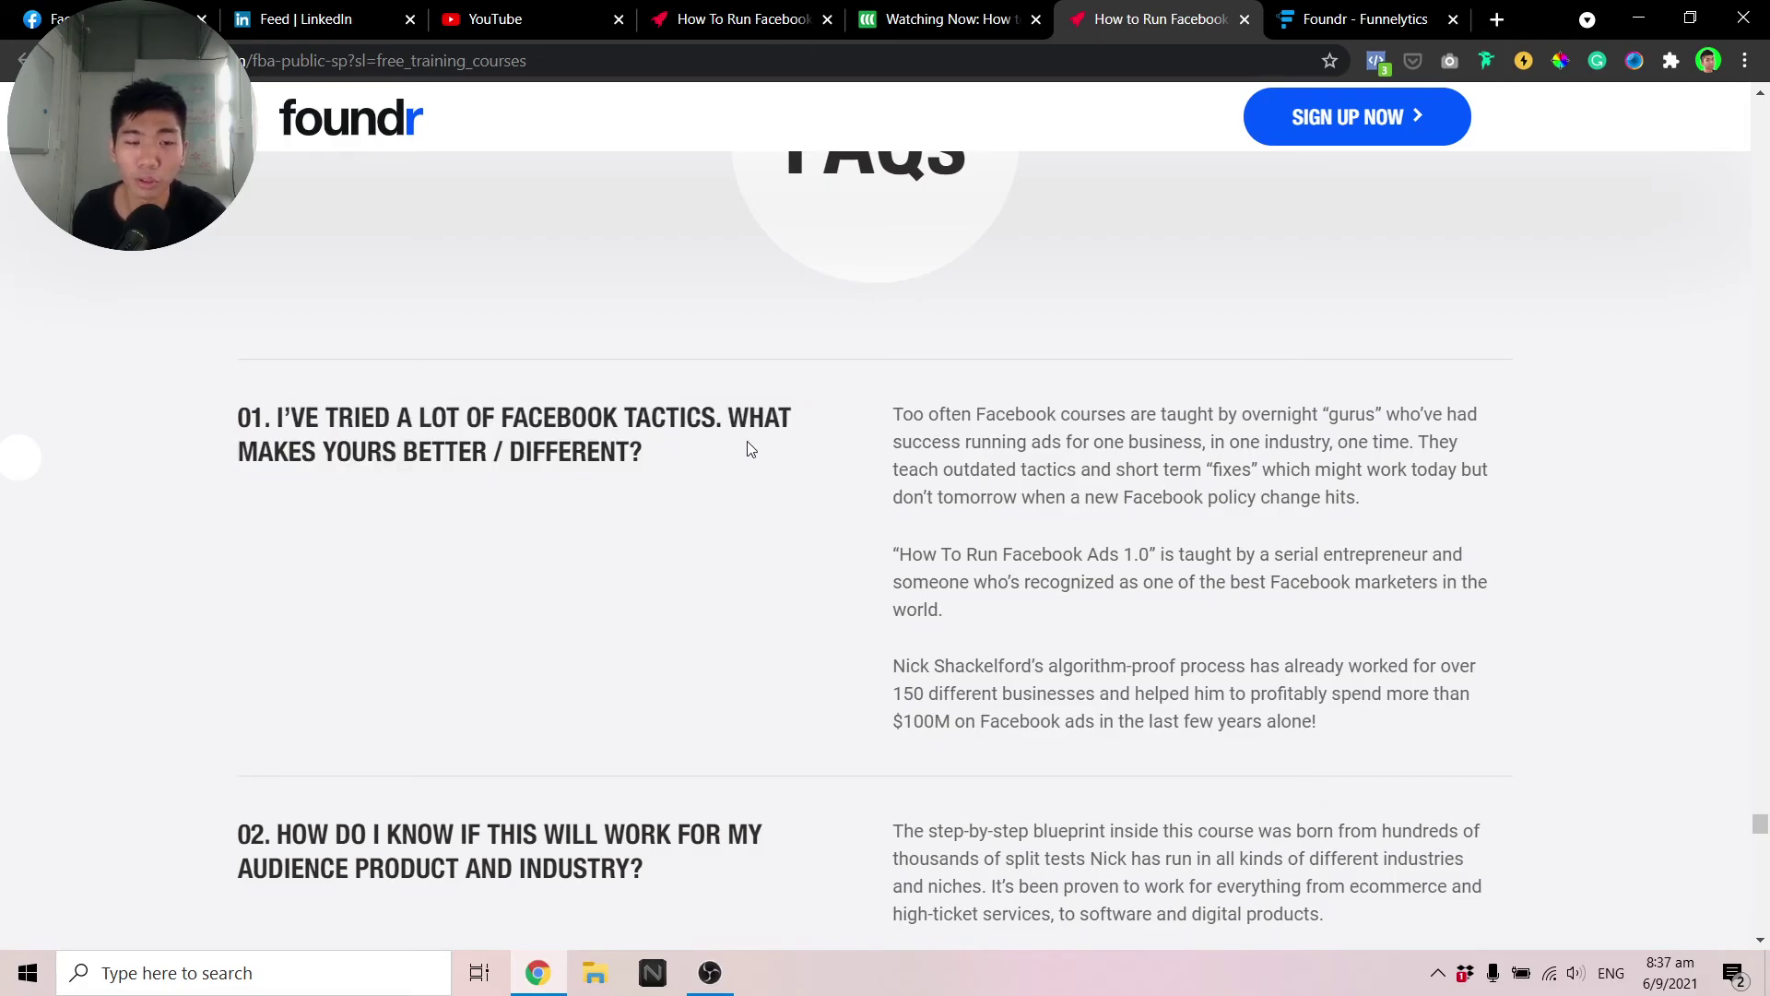
pyautogui.moveTo(749, 449); pyautogui.dragTo(162, 414)
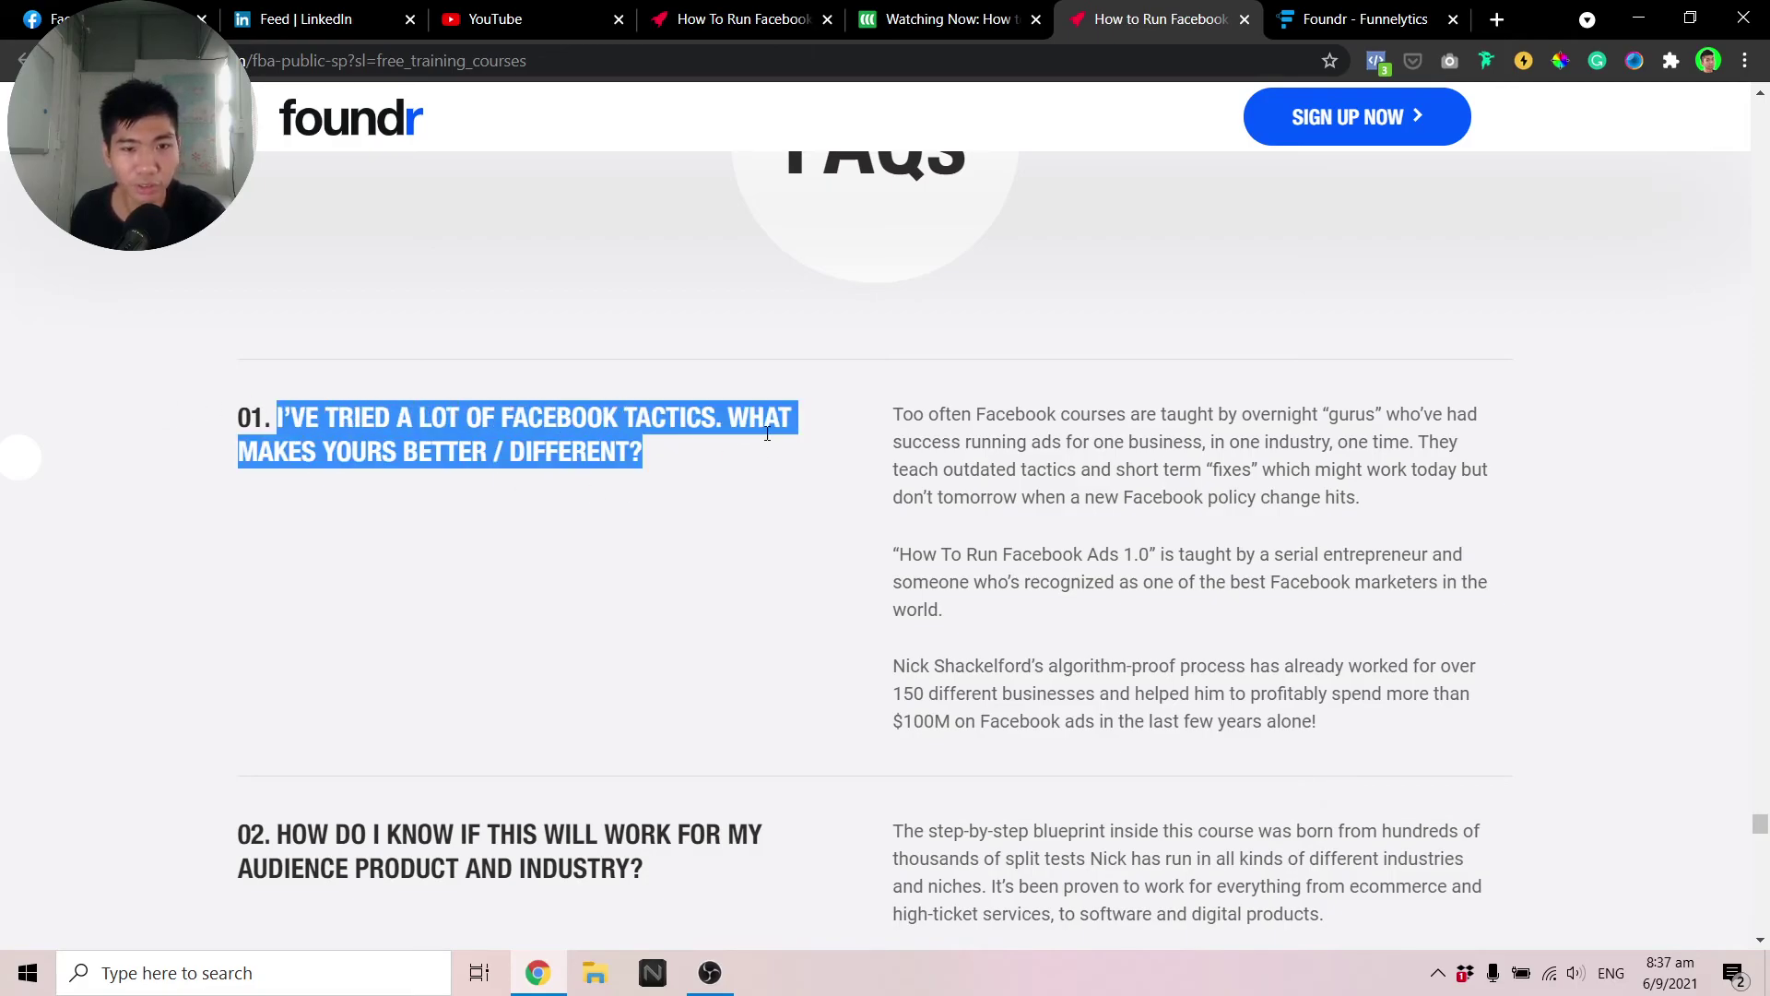
pyautogui.click(518, 517)
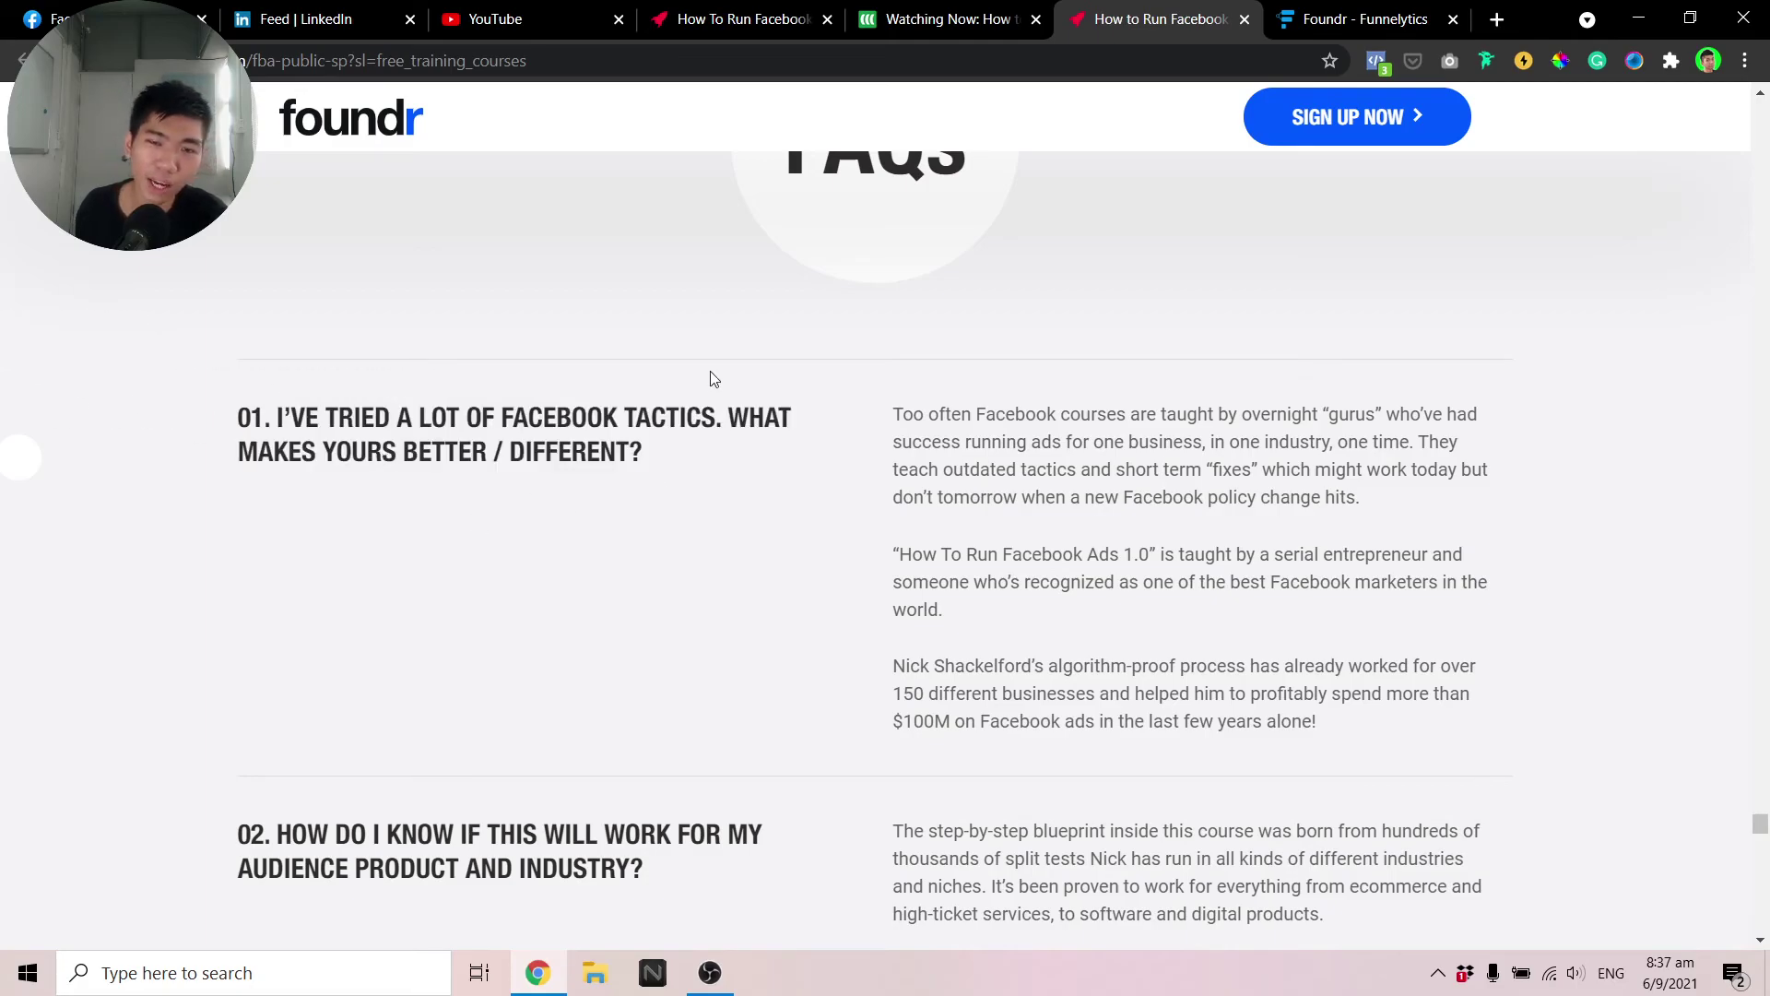
pyautogui.moveTo(911, 420); pyautogui.dragTo(775, 834)
pyautogui.click(1472, 639)
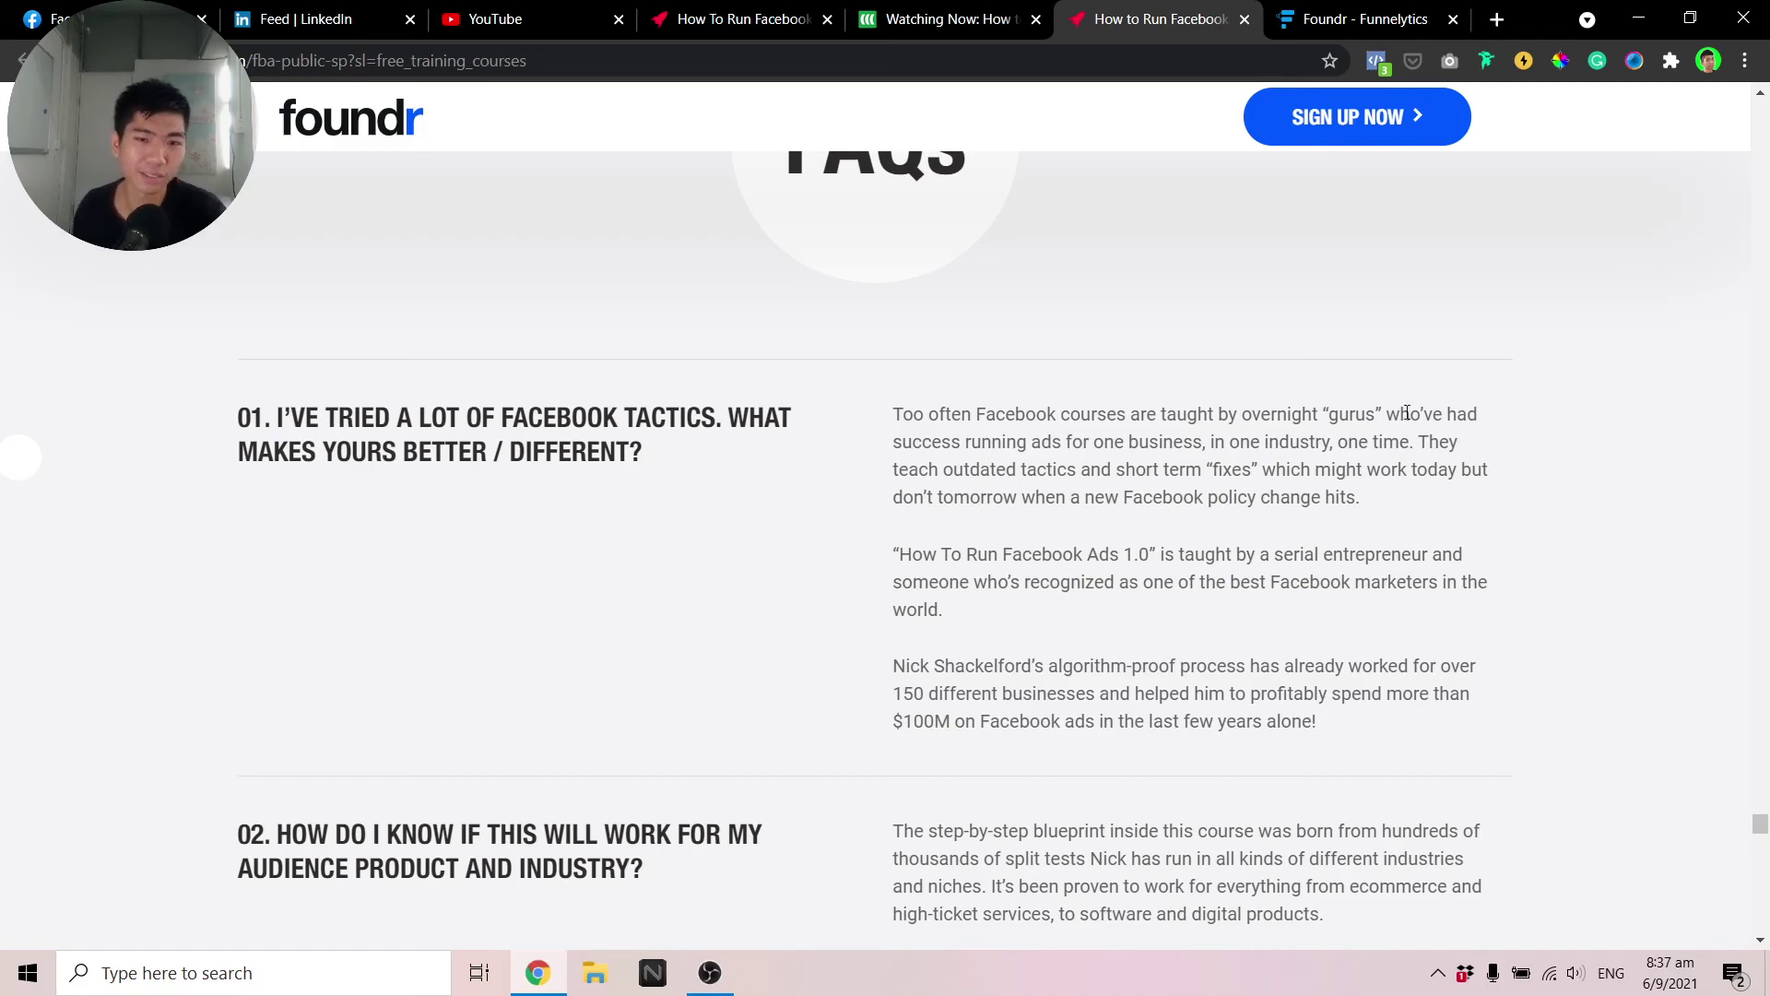
# Skim the remaining FAQs through question 18 on the refund policy and the final sign-up call to action
pyautogui.scroll(-20, 1430, 371)
pyautogui.scroll(-20, 1287, 325)
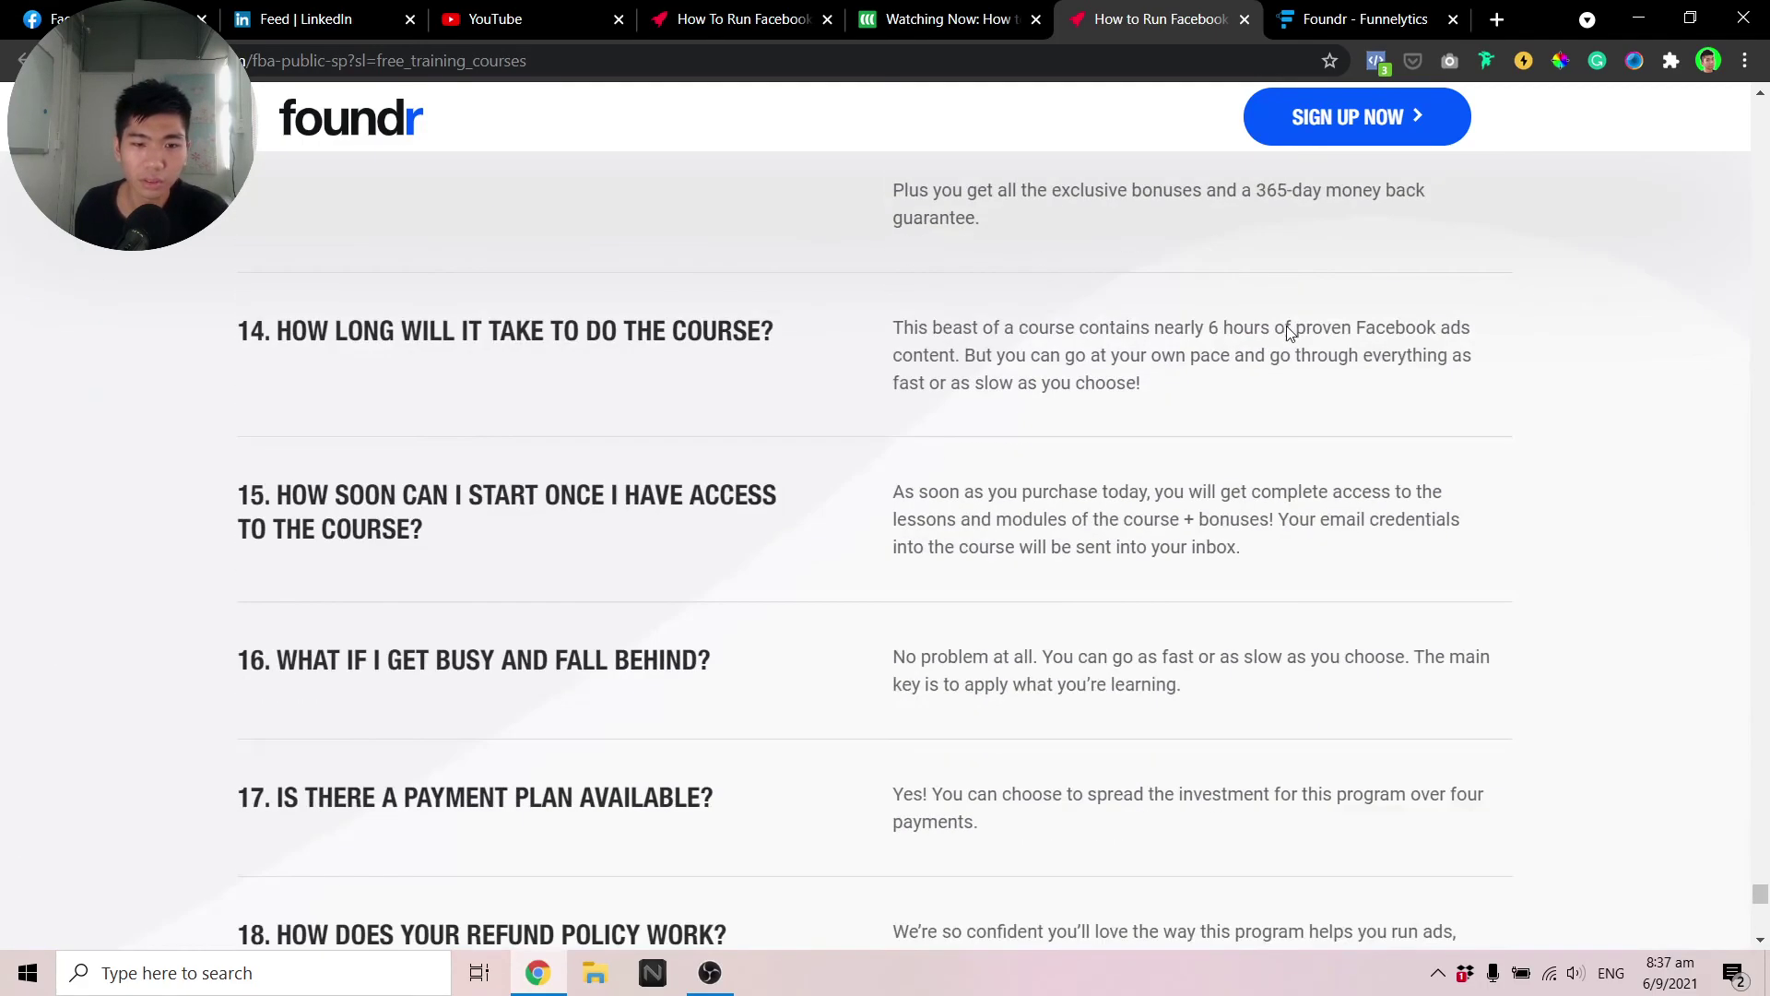
pyautogui.scroll(15, 1284, 332)
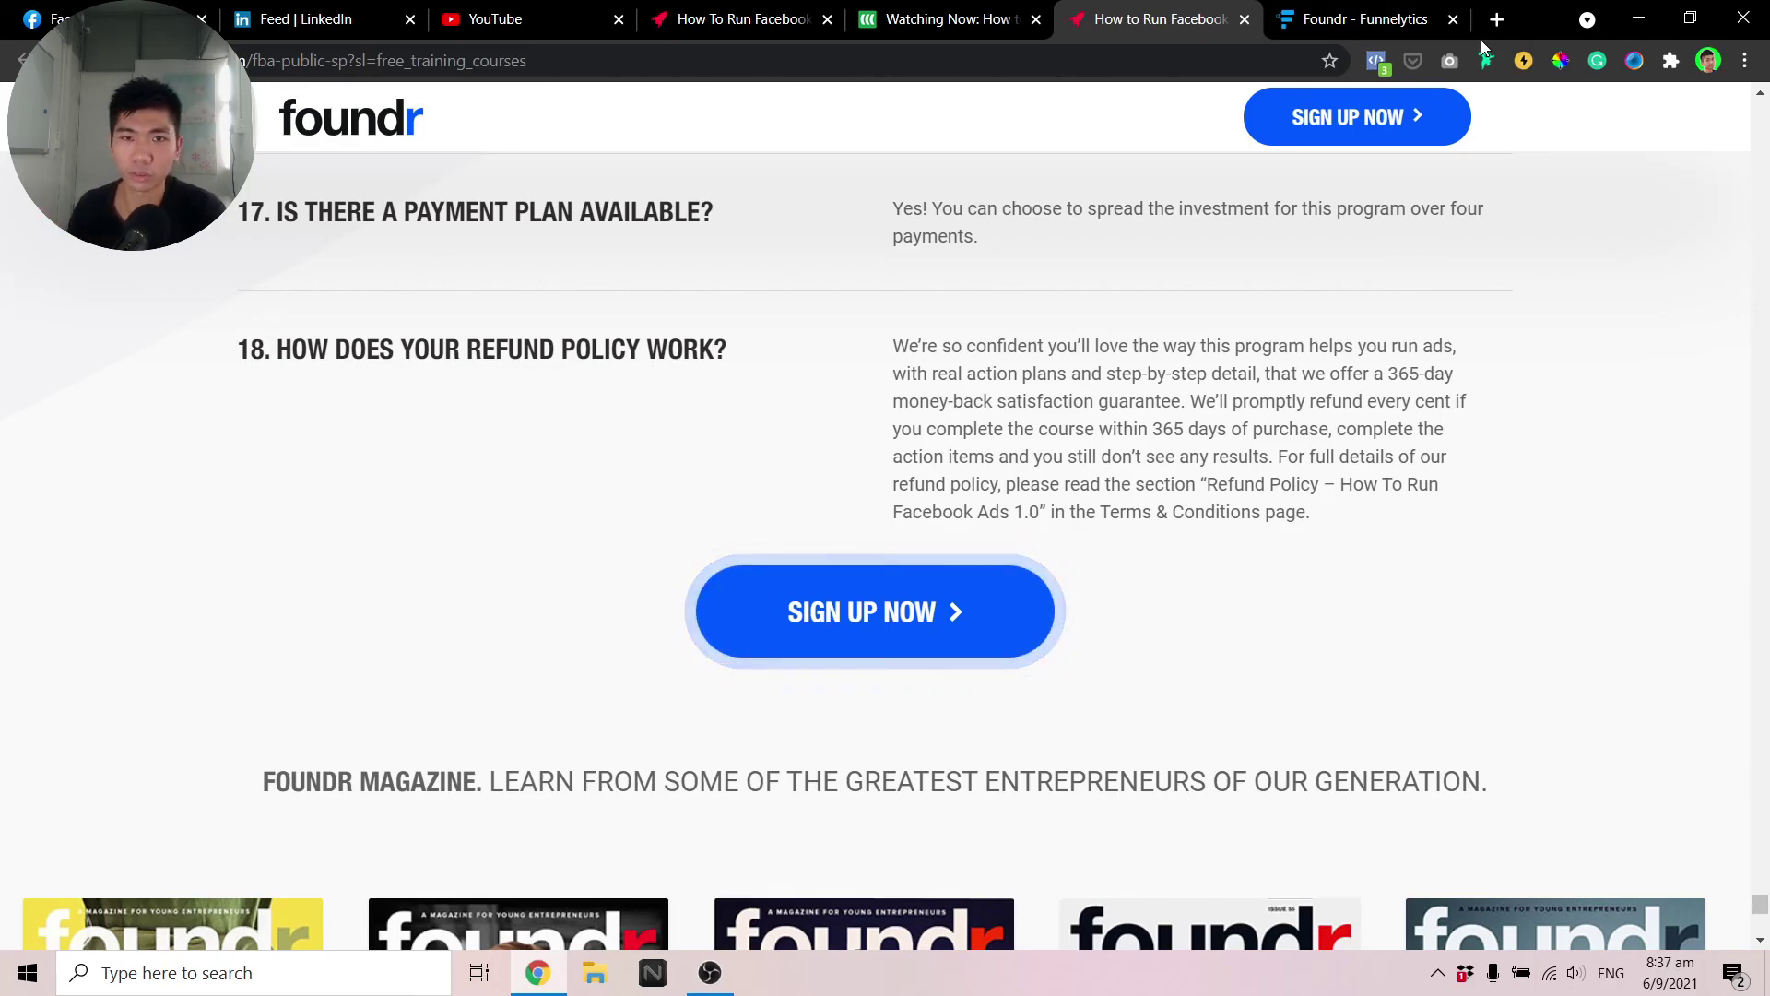
# Switch to the Foundr funnel map in Funnelytics and view the Webinar, Email, Sales Page and Order Page section
pyautogui.click(1340, 7)
pyautogui.scroll(5, 1560, 751)
pyautogui.scroll(-3, 1620, 739)
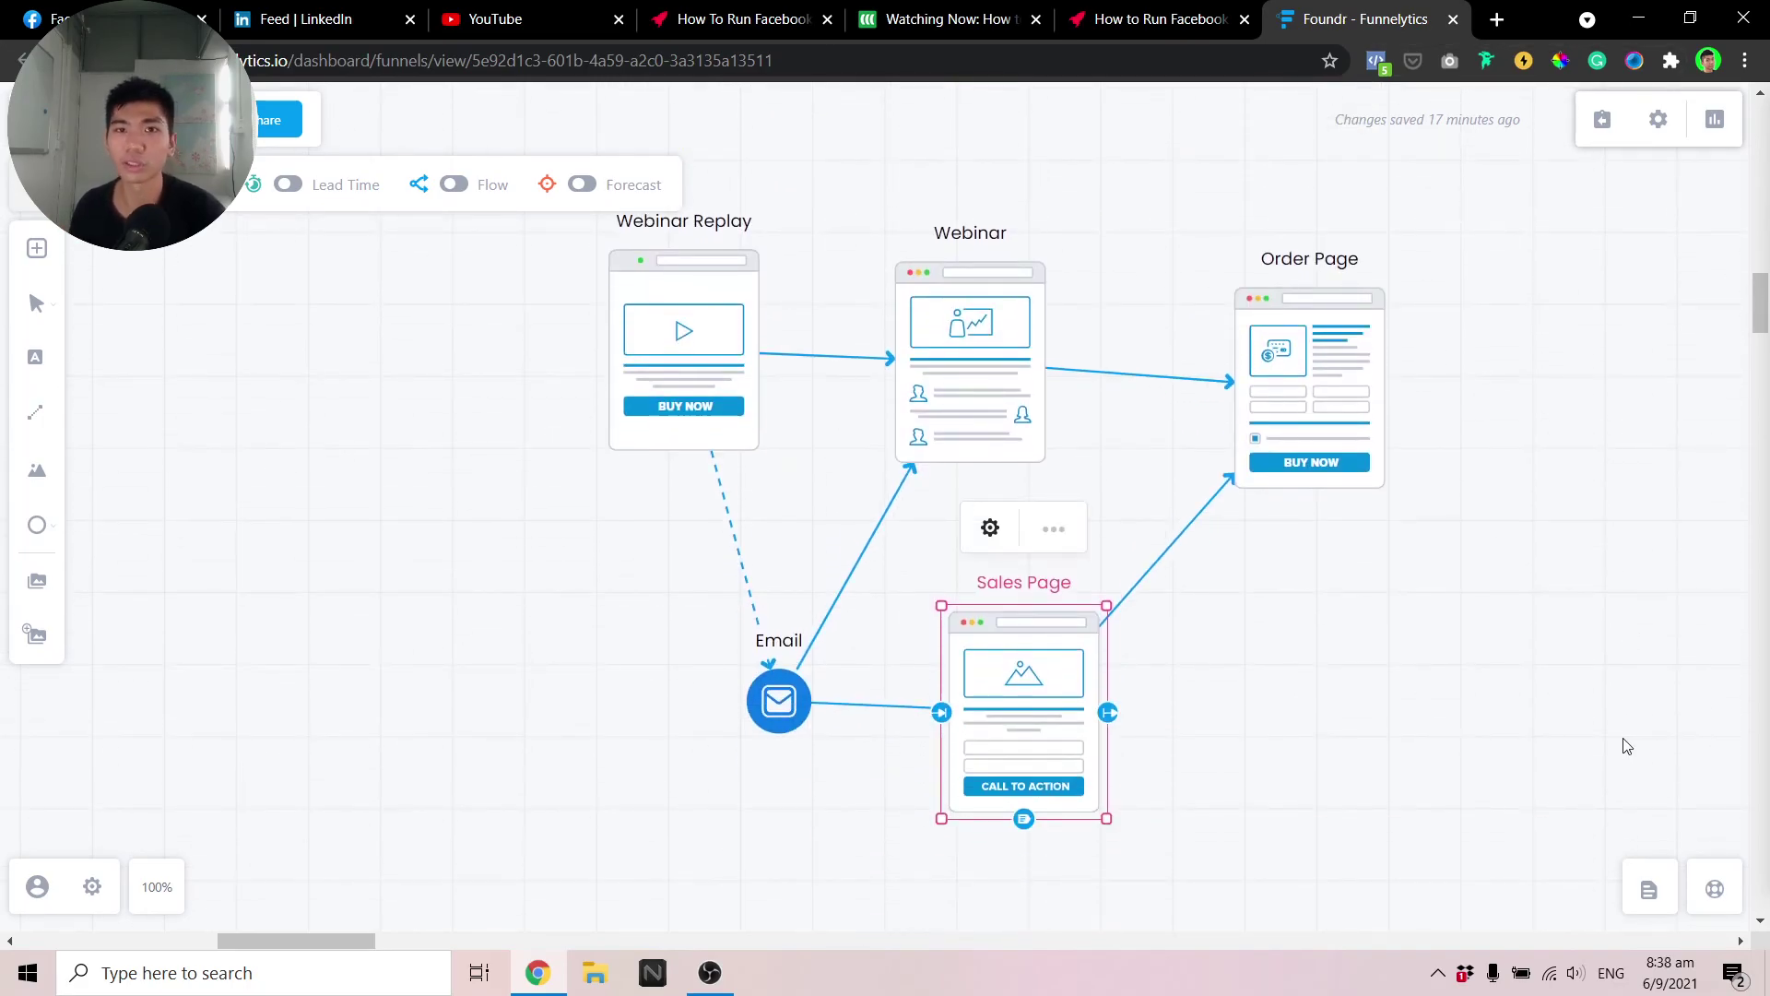